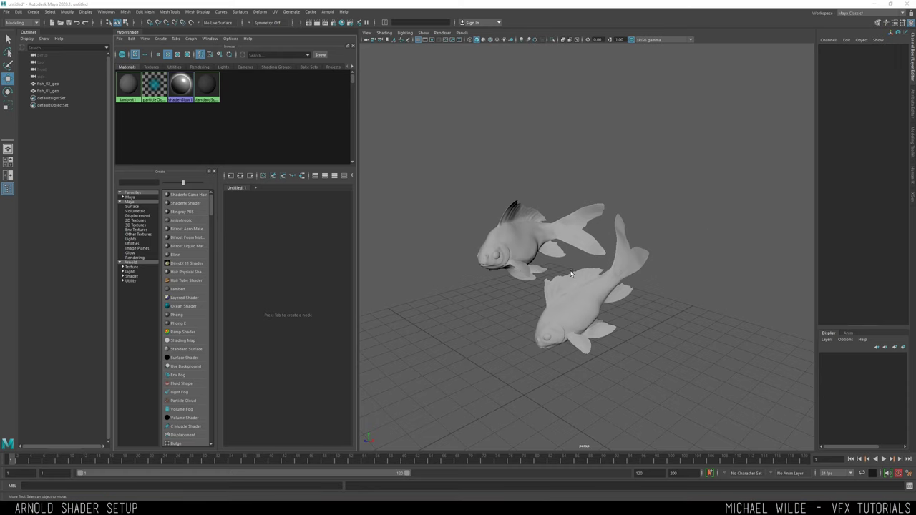
# Select both fish meshes and create an Arnold aiStandardSurface shader in the Hypershade work area
pyautogui.moveTo(489, 172); pyautogui.dragTo(679, 404)
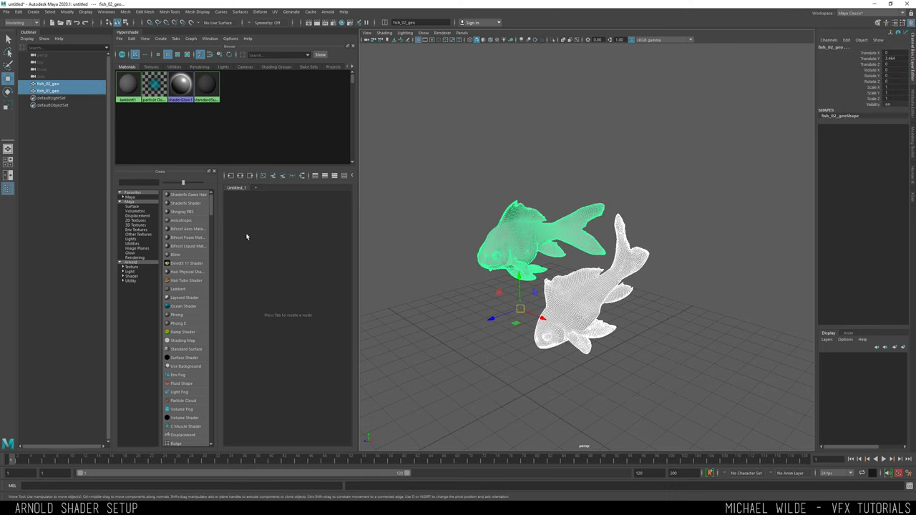
pyautogui.click(131, 263)
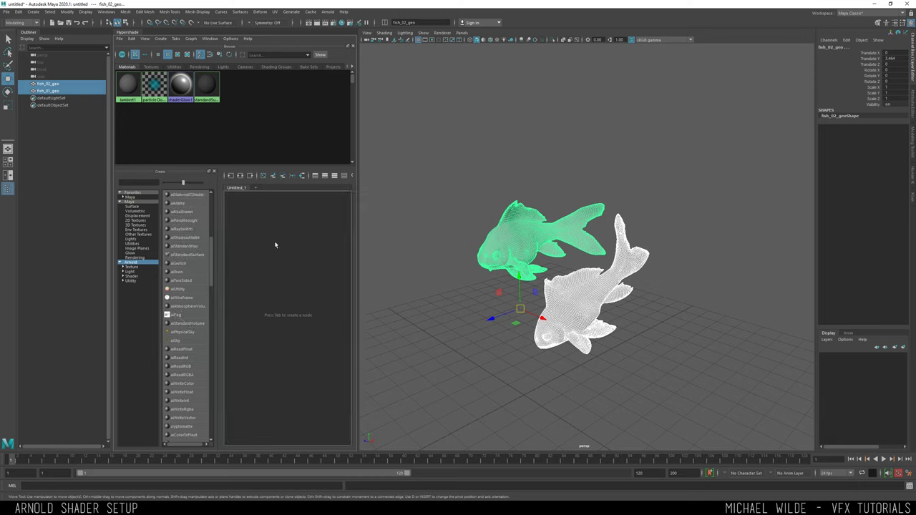
pyautogui.press('Tab')
pyautogui.write('stan')
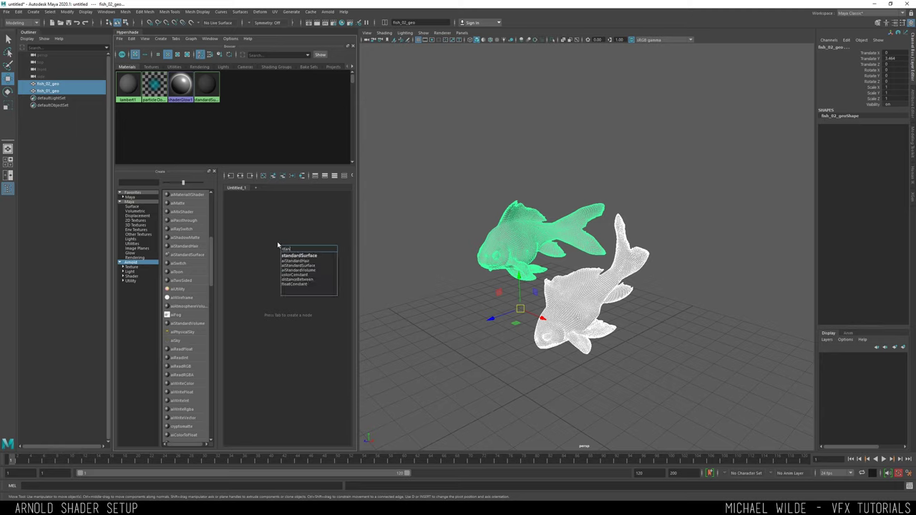
pyautogui.press('Down')
pyautogui.press('Down')
pyautogui.press('Down')
pyautogui.press('Return')
# Assign the new aiStandardSurface shader to both fish and deselect them
pyautogui.moveTo(473, 173); pyautogui.dragTo(654, 354)
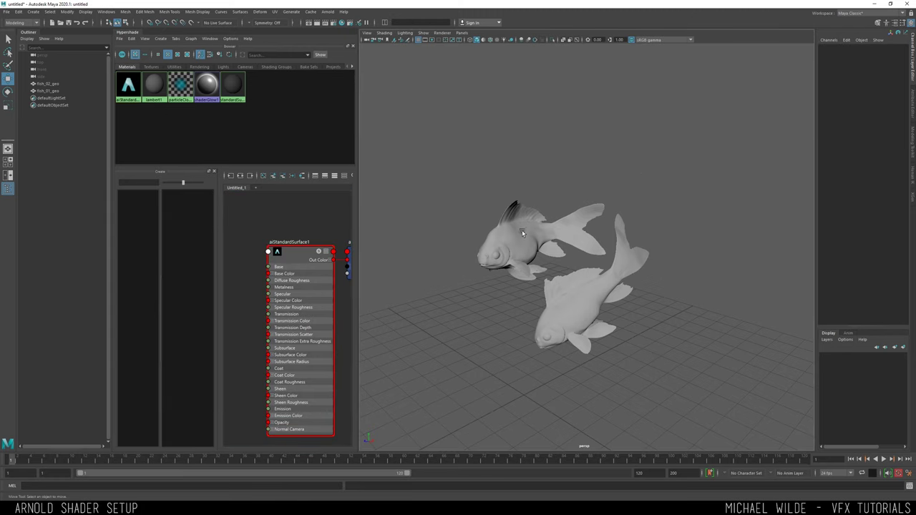
pyautogui.moveTo(522, 230); pyautogui.dragTo(609, 361)
pyautogui.rightClick(301, 255)
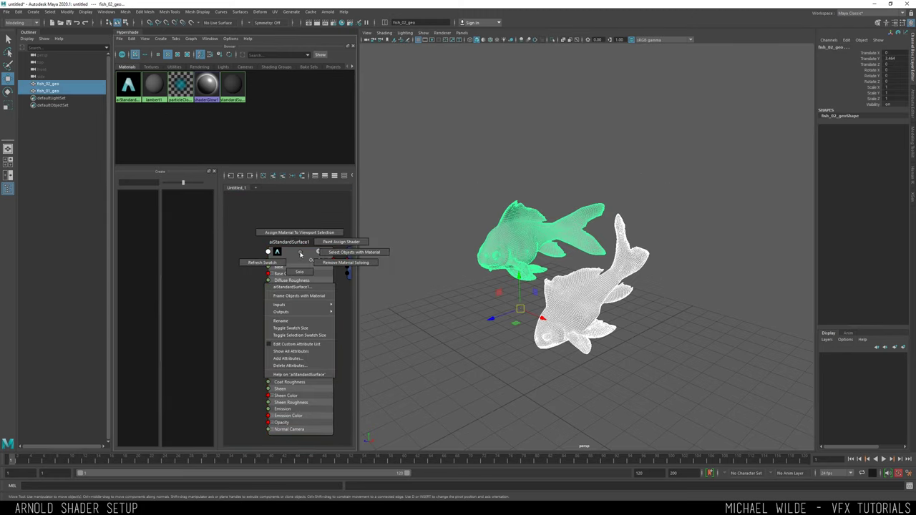
pyautogui.click(300, 233)
pyautogui.click(364, 287)
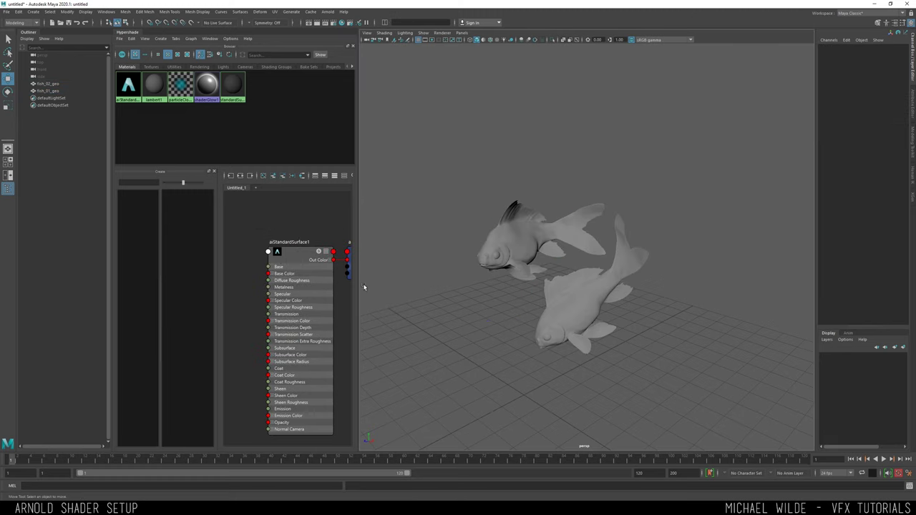
# Hide the Hypershade's node creation list and display the aiStandardSurface shader's attributes
pyautogui.click(296, 251)
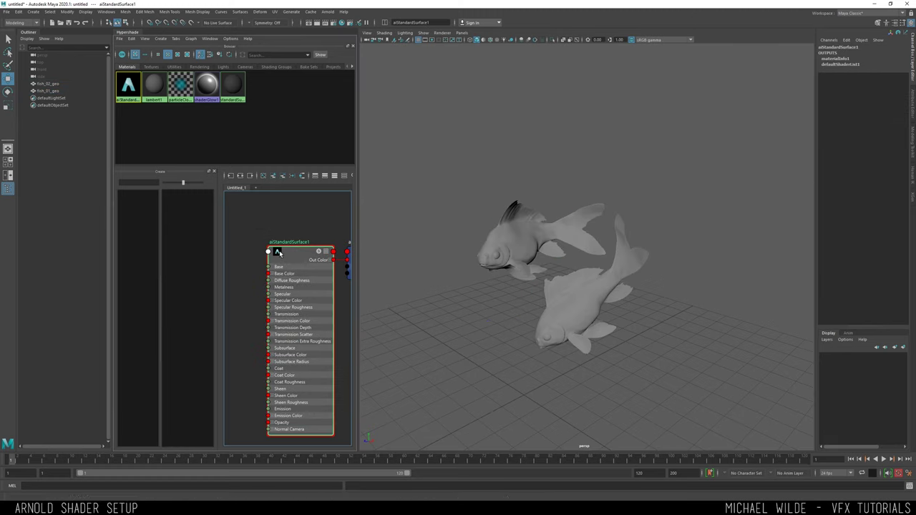
pyautogui.click(213, 171)
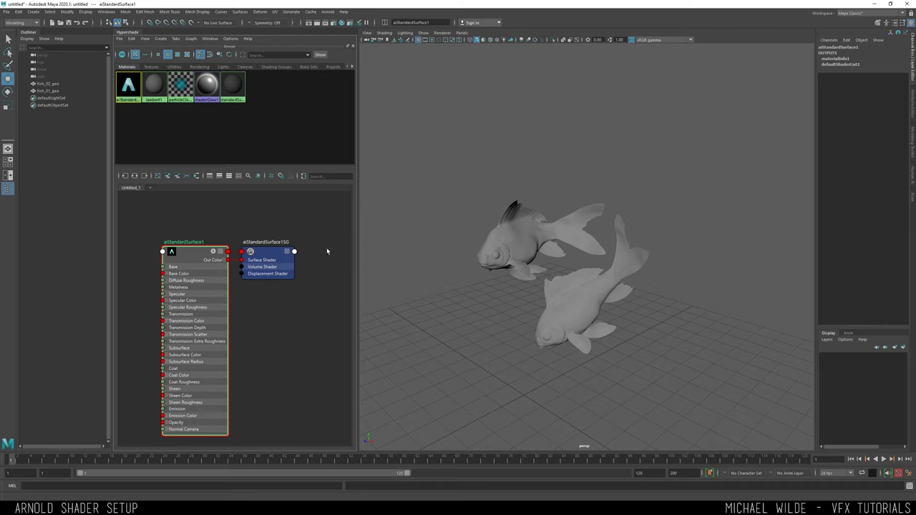
pyautogui.click(200, 254)
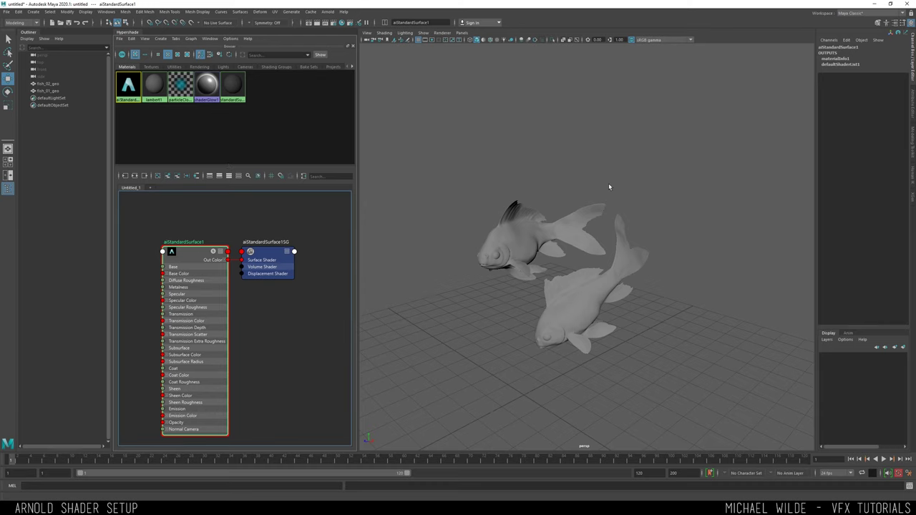
pyautogui.click(914, 105)
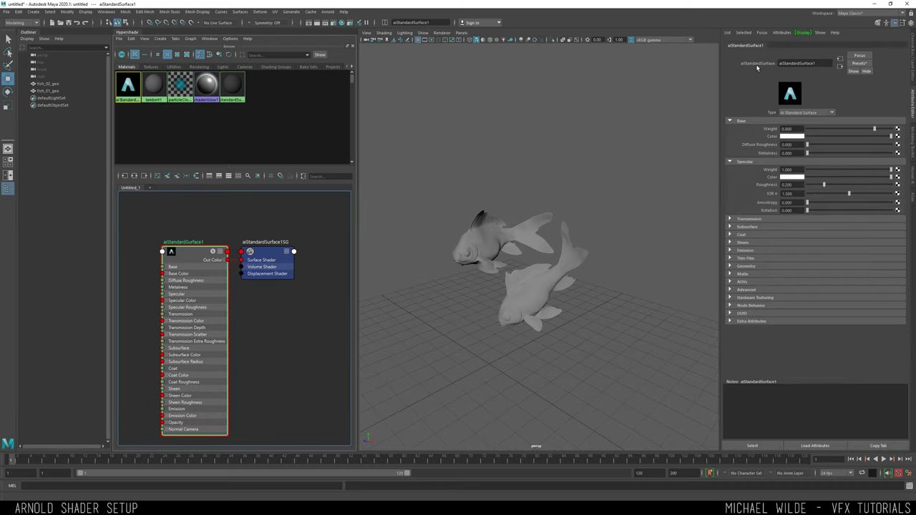
pyautogui.hotkey('alt', 'Tab')
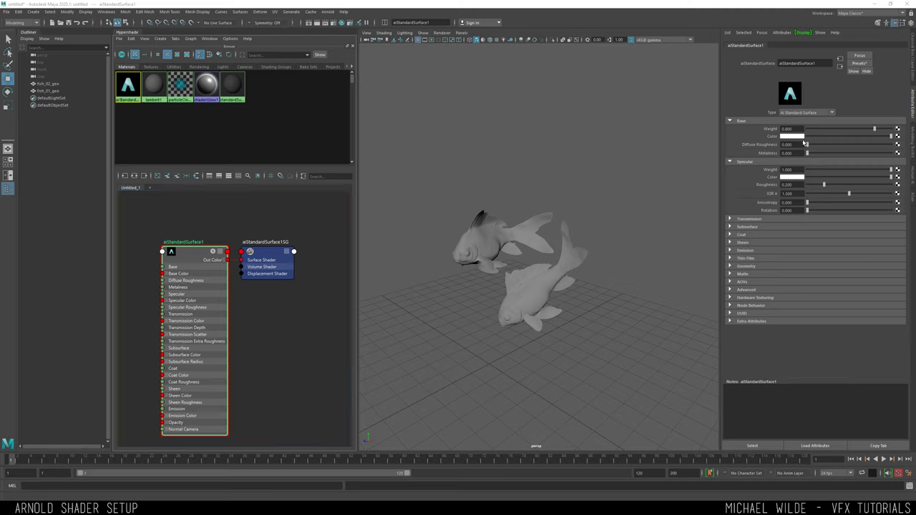
# Try a black base color on the fish shader, undo it, and set the base weight to 1.000
pyautogui.moveTo(867, 136); pyautogui.dragTo(741, 137)
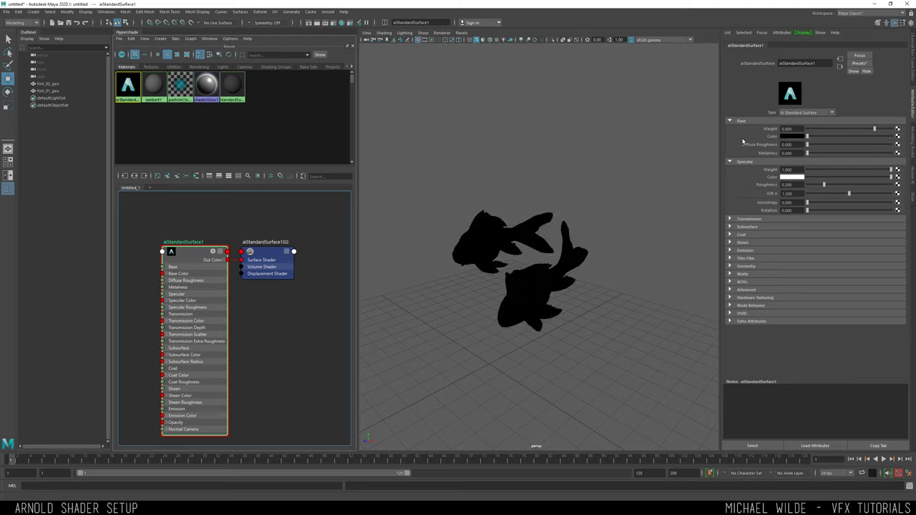
pyautogui.hotkey('ctrl', 'z')
pyautogui.moveTo(874, 129); pyautogui.dragTo(909, 131)
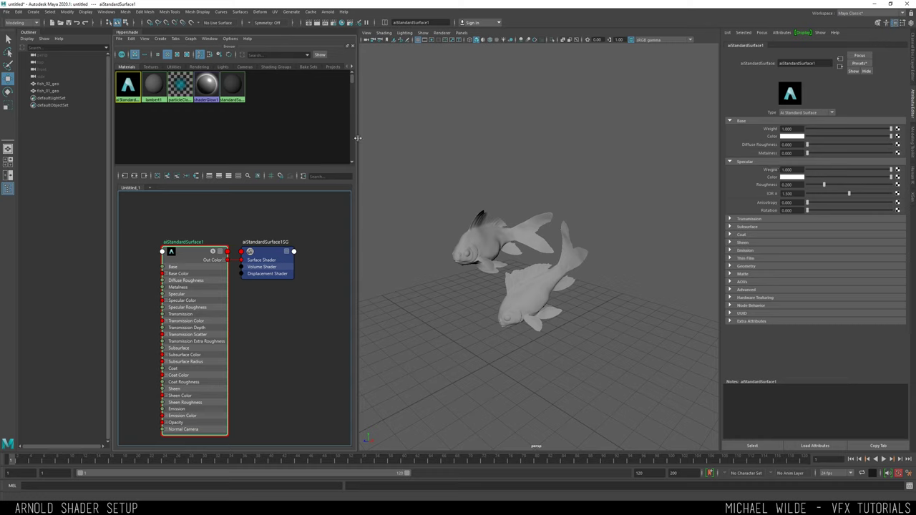
# Widen the viewport and place the Arnold lights list as a floating window beside the fish
pyautogui.moveTo(357, 139); pyautogui.dragTo(299, 140)
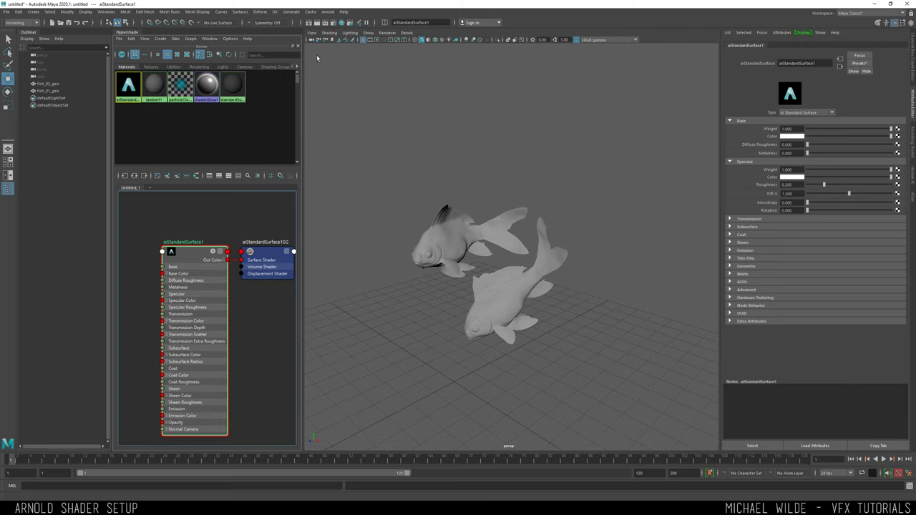
pyautogui.click(34, 11)
pyautogui.moveTo(51, 52)
pyautogui.click(327, 11)
pyautogui.moveTo(361, 49)
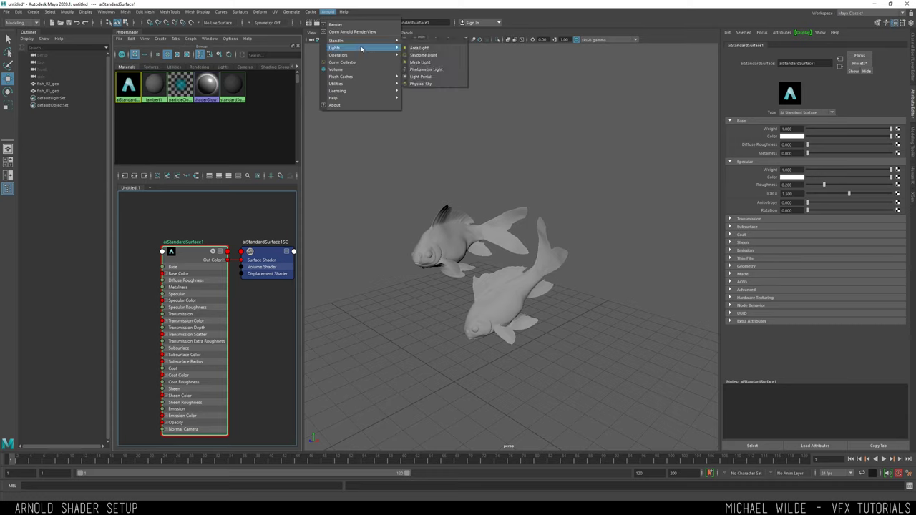
pyautogui.click(429, 43)
pyautogui.moveTo(444, 34); pyautogui.dragTo(659, 96)
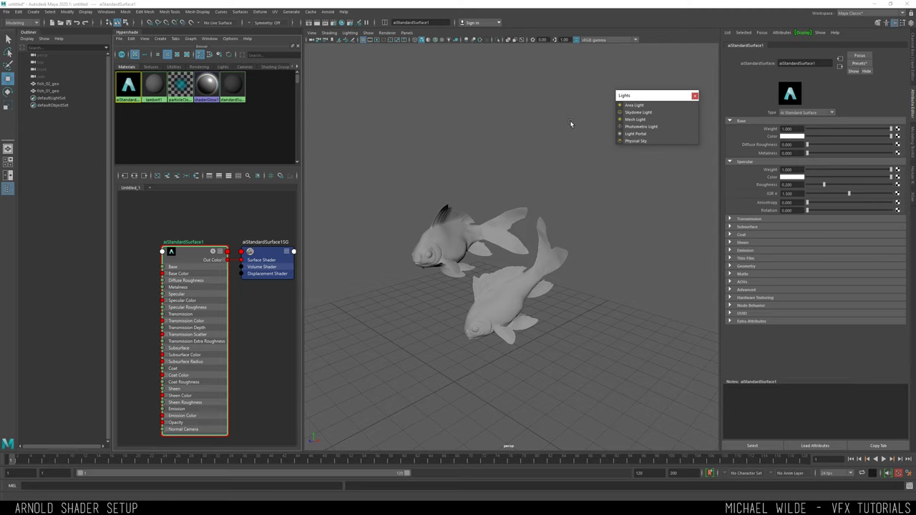
# Compare Maya's standard light types with the Arnold lights in a second floating list, and close that list
pyautogui.click(36, 12)
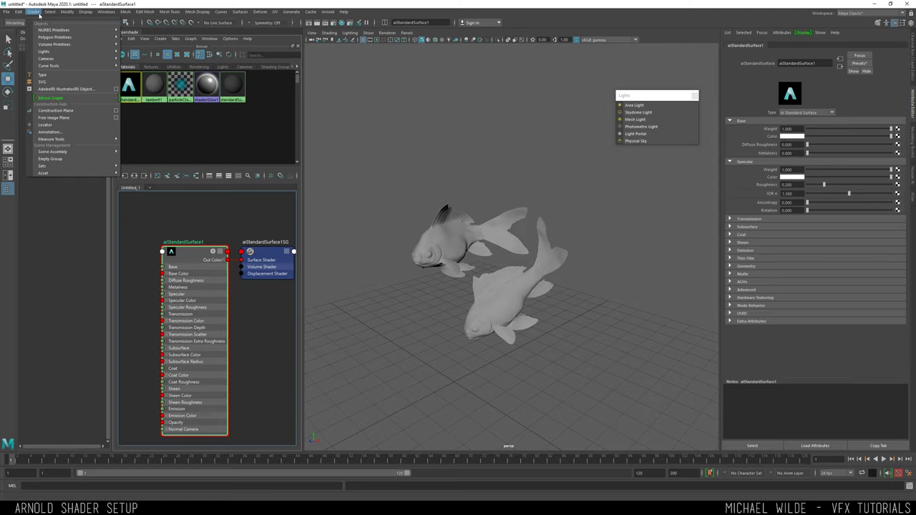
pyautogui.moveTo(46, 52)
pyautogui.click(143, 44)
pyautogui.moveTo(147, 37); pyautogui.dragTo(552, 95)
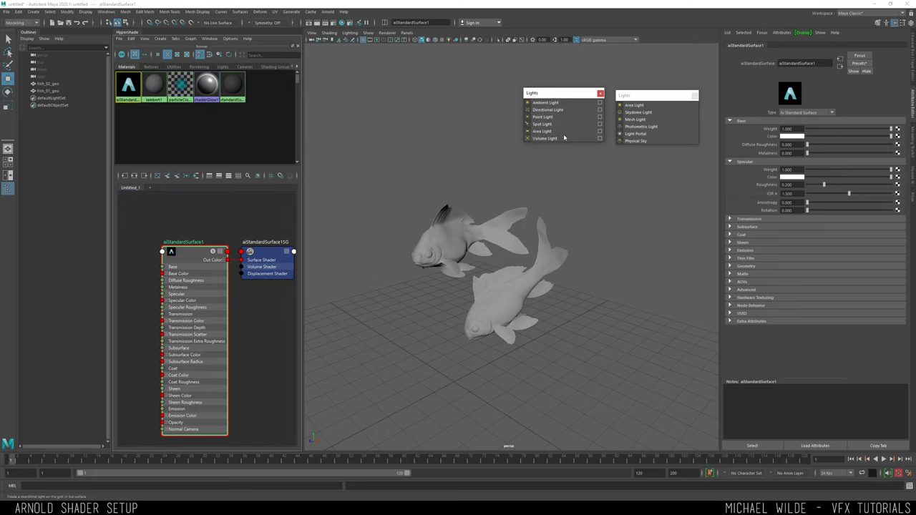
pyautogui.click(600, 94)
# Create an Arnold Skydome light around the fish and close the floating lights list
pyautogui.click(638, 112)
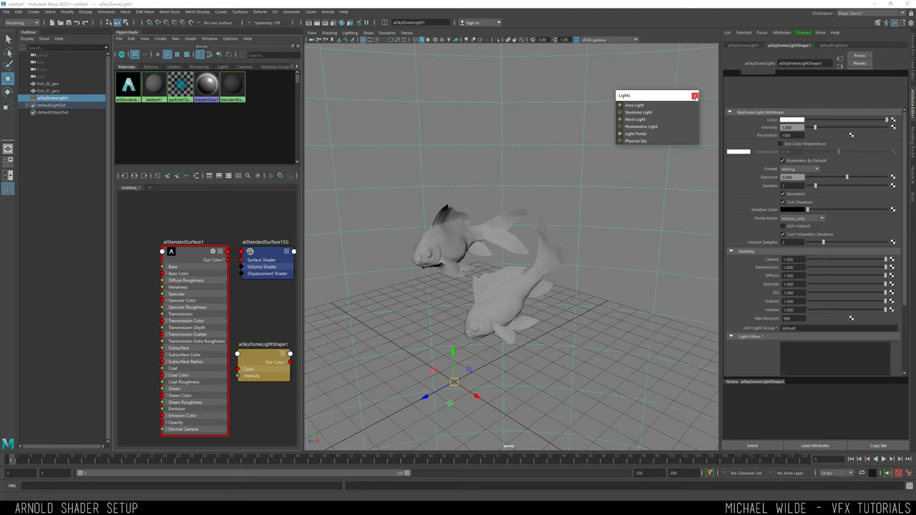
pyautogui.click(695, 97)
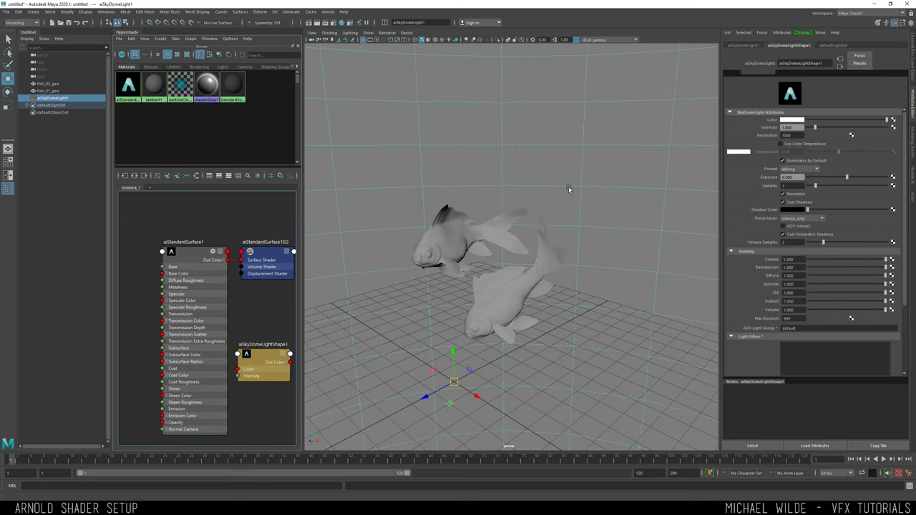
pyautogui.keyDown('alt'); pyautogui.moveTo(630, 259); pyautogui.dragTo(536, 198, button='right'); pyautogui.keyUp('alt')
pyautogui.keyDown('alt'); pyautogui.moveTo(536, 198); pyautogui.dragTo(562, 200); pyautogui.keyUp('alt')
pyautogui.keyDown('alt'); pyautogui.moveTo(561, 201); pyautogui.dragTo(640, 274, button='right'); pyautogui.keyUp('alt')
pyautogui.keyDown('alt'); pyautogui.moveTo(640, 274); pyautogui.dragTo(594, 243); pyautogui.keyUp('alt')
pyautogui.keyDown('alt'); pyautogui.moveTo(594, 244); pyautogui.dragTo(586, 233, button='right'); pyautogui.keyUp('alt')
pyautogui.keyDown('alt'); pyautogui.moveTo(587, 233); pyautogui.dragTo(606, 235, button='middle'); pyautogui.keyUp('alt')
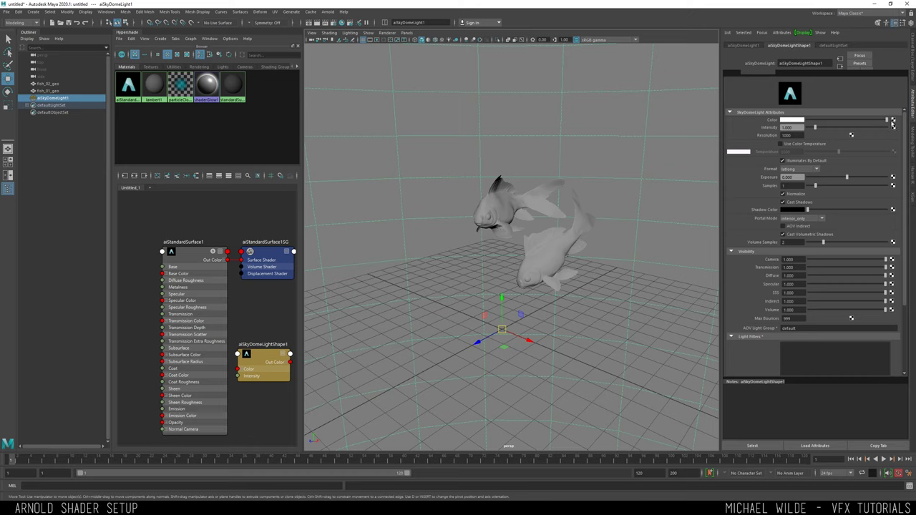
# Connect a File texture to the skydome light's color and reselect the skydome
pyautogui.click(892, 123)
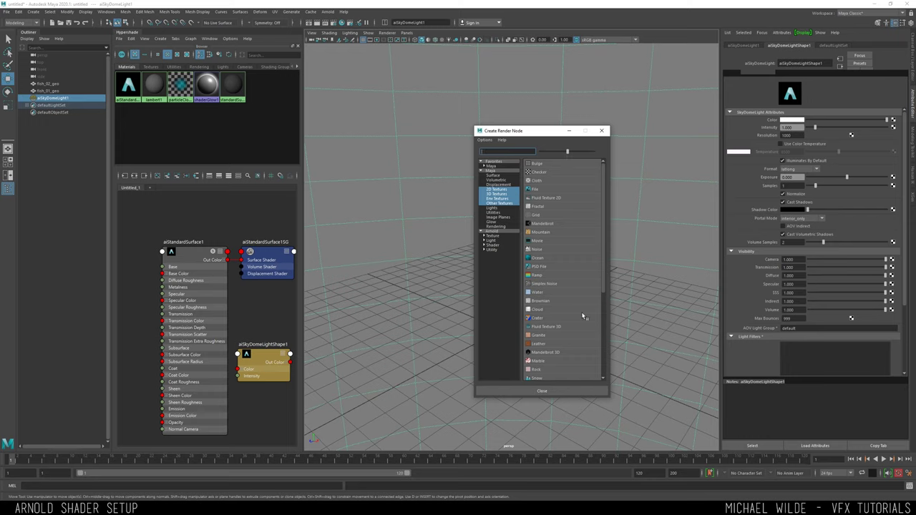
pyautogui.click(538, 189)
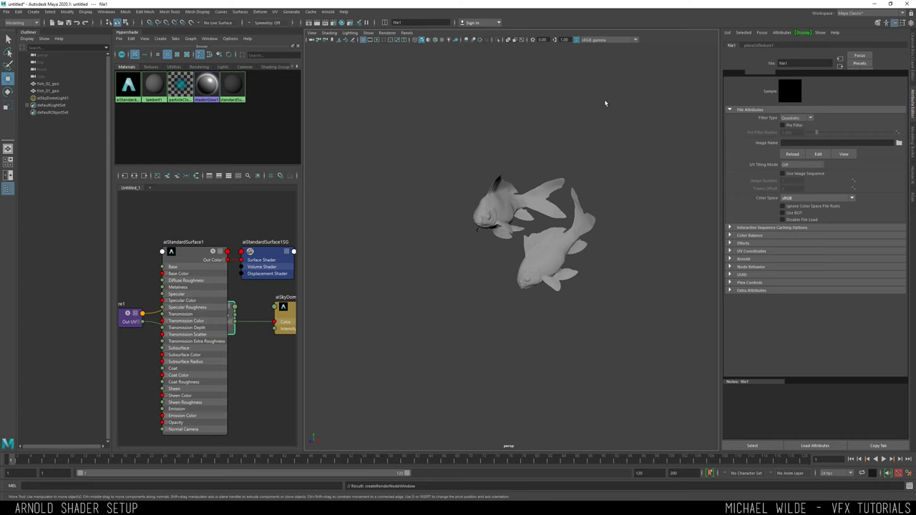
pyautogui.scroll(-10, 608, 164)
pyautogui.click(537, 214)
pyautogui.scroll(8, 538, 215)
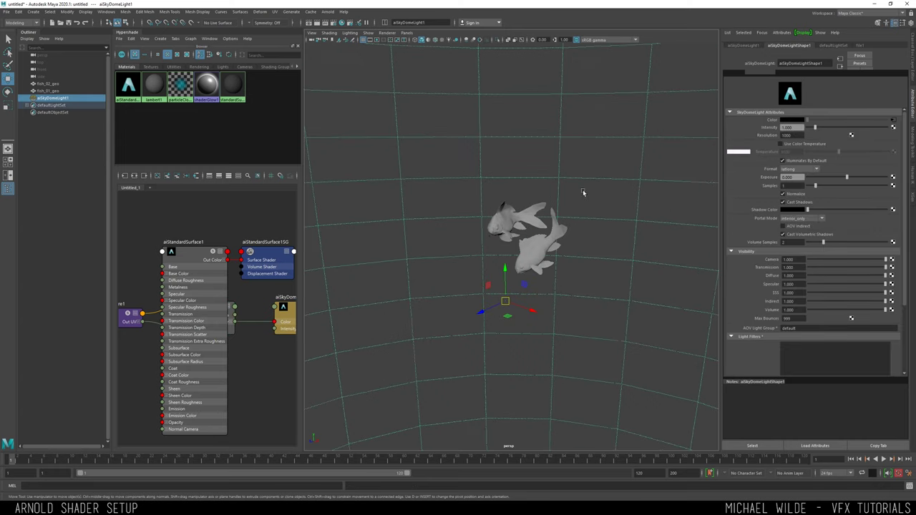
# Browse for the skydome file texture's image in the HDRIs folder of D:\Texture Library
pyautogui.click(892, 123)
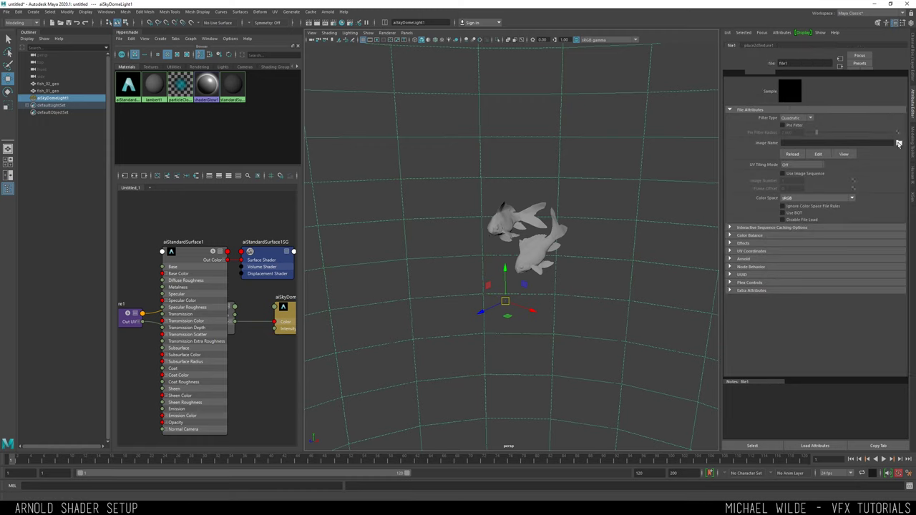
pyautogui.click(899, 143)
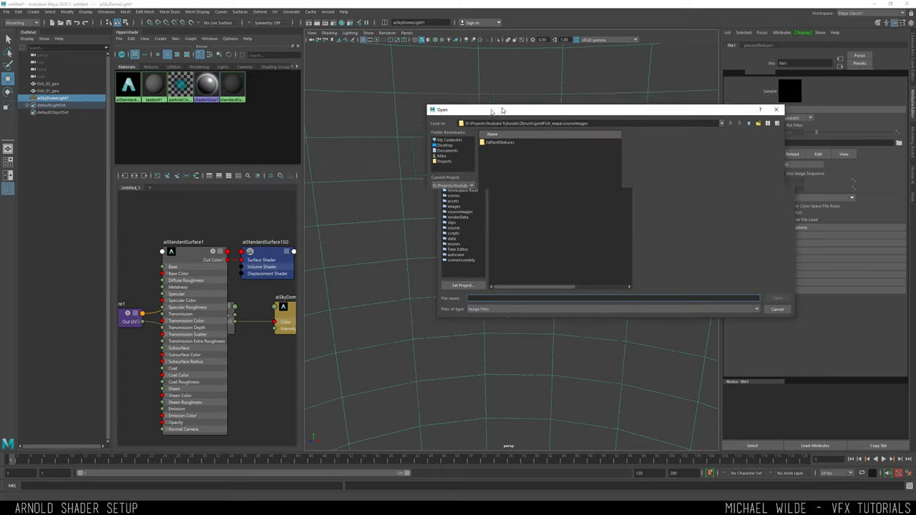
pyautogui.click(438, 165)
pyautogui.click(495, 205)
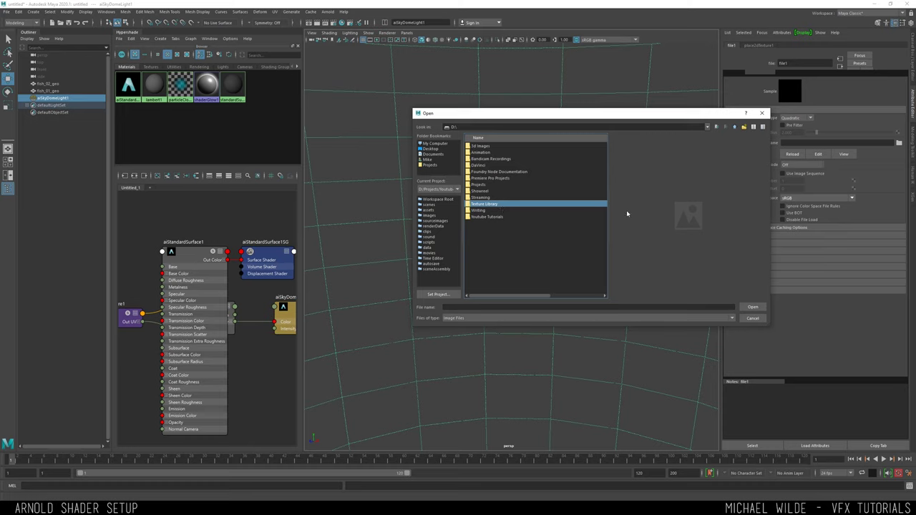
pyautogui.click(753, 307)
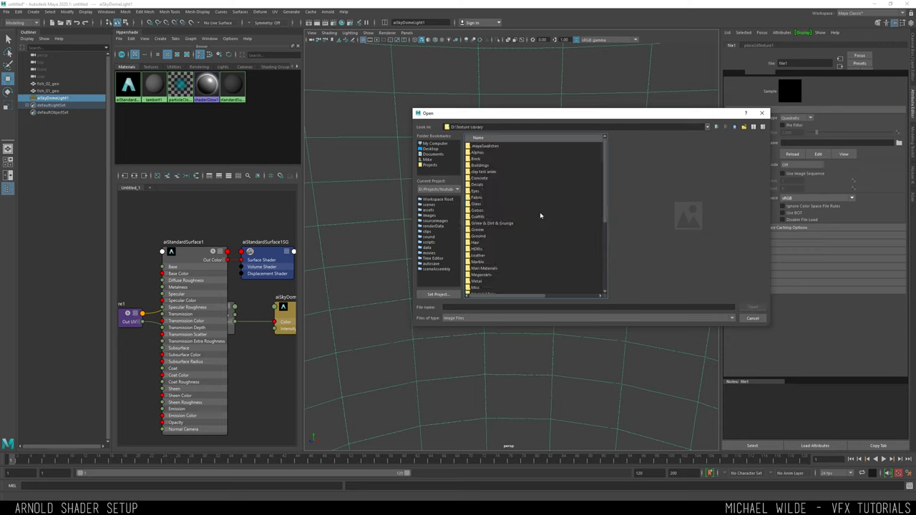
pyautogui.click(478, 249)
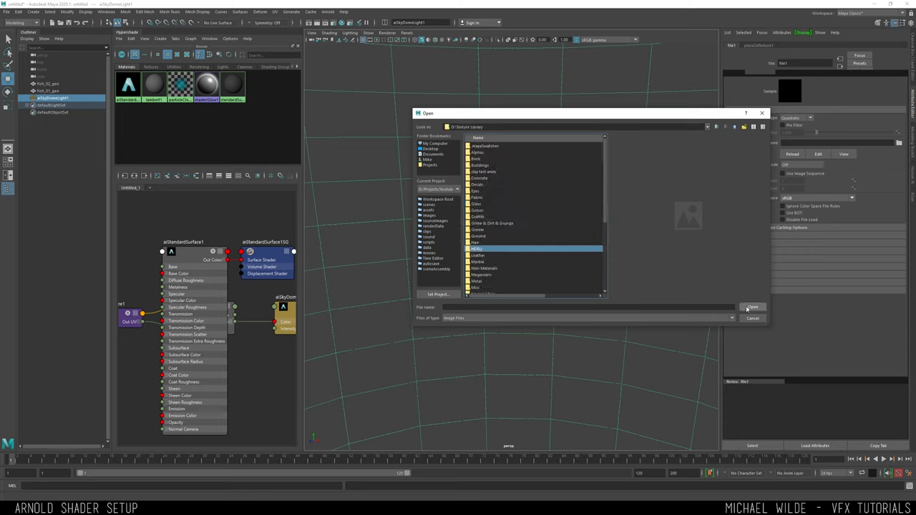
pyautogui.click(752, 307)
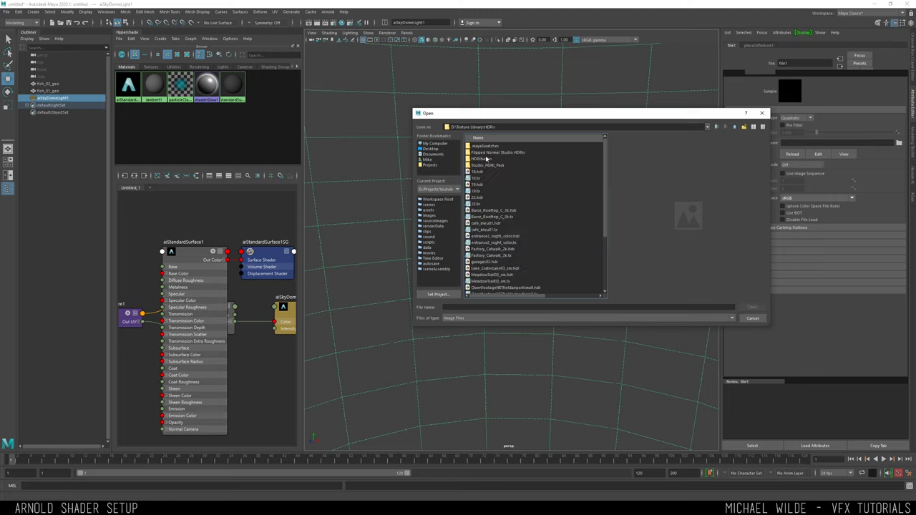
# Look through the HDRIs folder and load track.hdr as the skydome texture's image
pyautogui.doubleClick(544, 158)
pyautogui.click(734, 127)
pyautogui.click(503, 152)
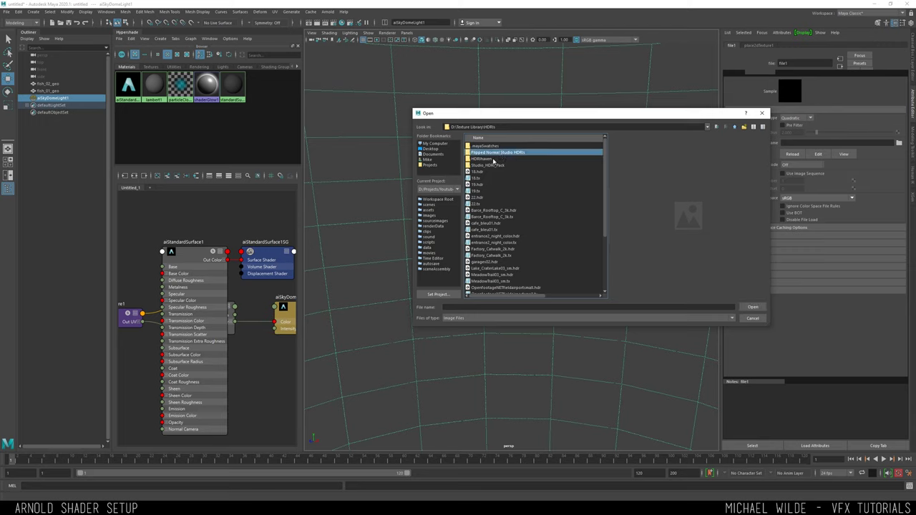
pyautogui.scroll(-2, 518, 178)
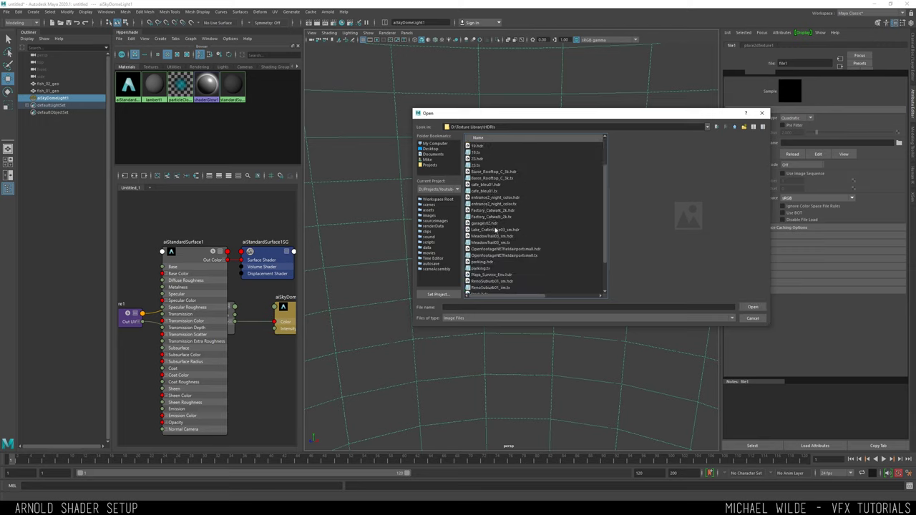
pyautogui.scroll(-1, 493, 237)
pyautogui.click(501, 275)
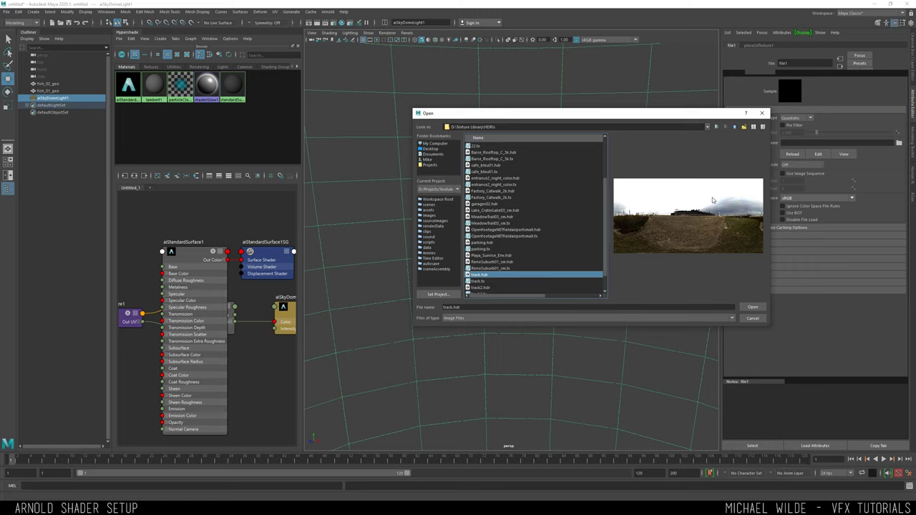
pyautogui.scroll(3, 527, 217)
pyautogui.scroll(-3, 516, 267)
pyautogui.scroll(-1, 542, 244)
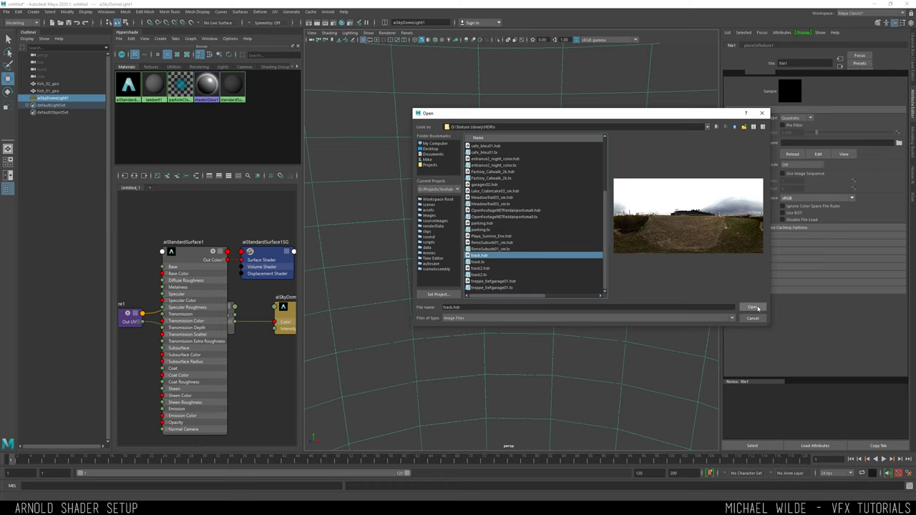
pyautogui.click(754, 308)
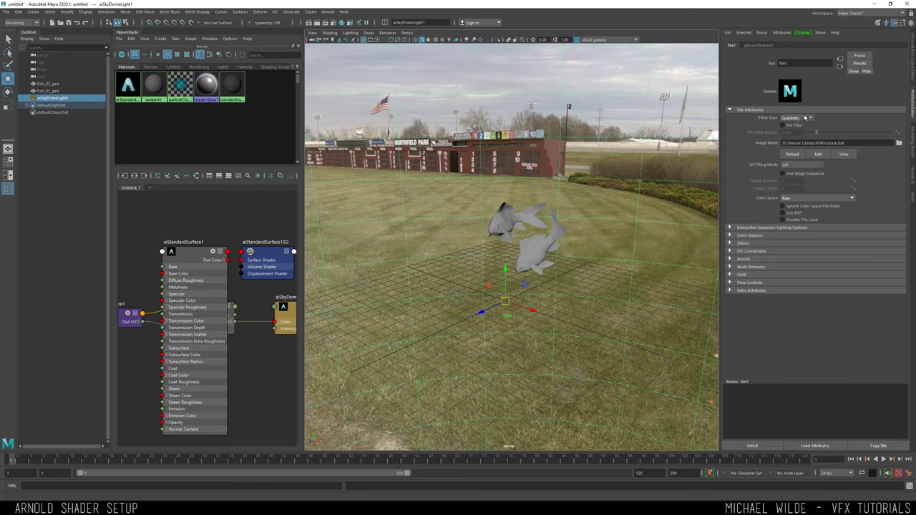
# Set the skydome file texture's filter type to Off and inspect the HDRI backdrop around the fish
pyautogui.click(804, 118)
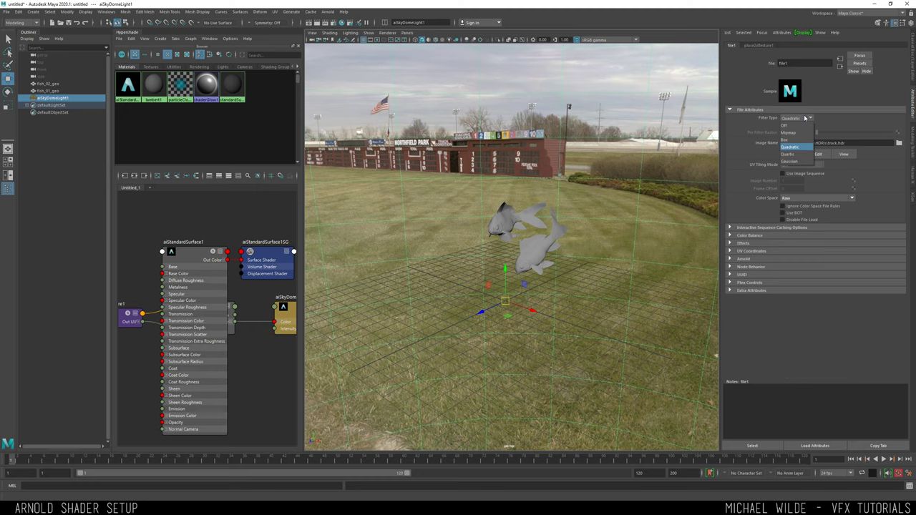
pyautogui.click(785, 125)
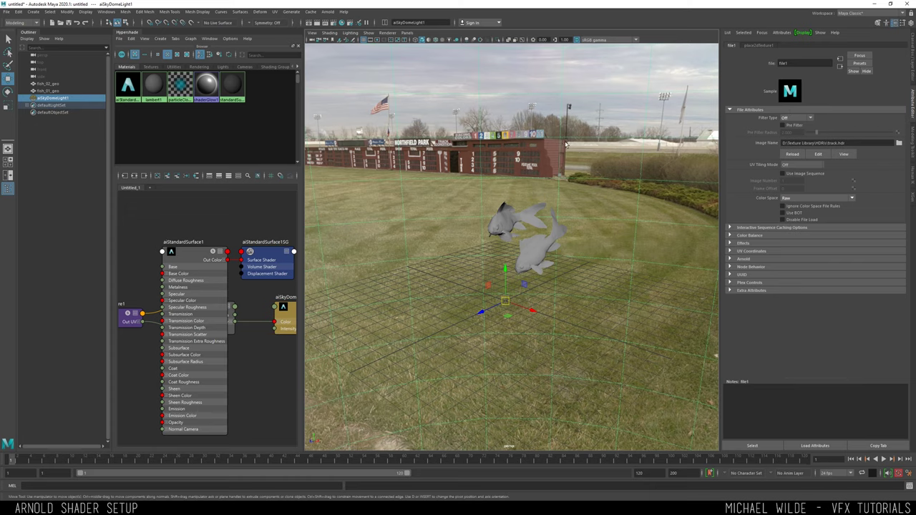
pyautogui.keyDown('alt'); pyautogui.moveTo(620, 174); pyautogui.dragTo(516, 174); pyautogui.keyUp('alt')
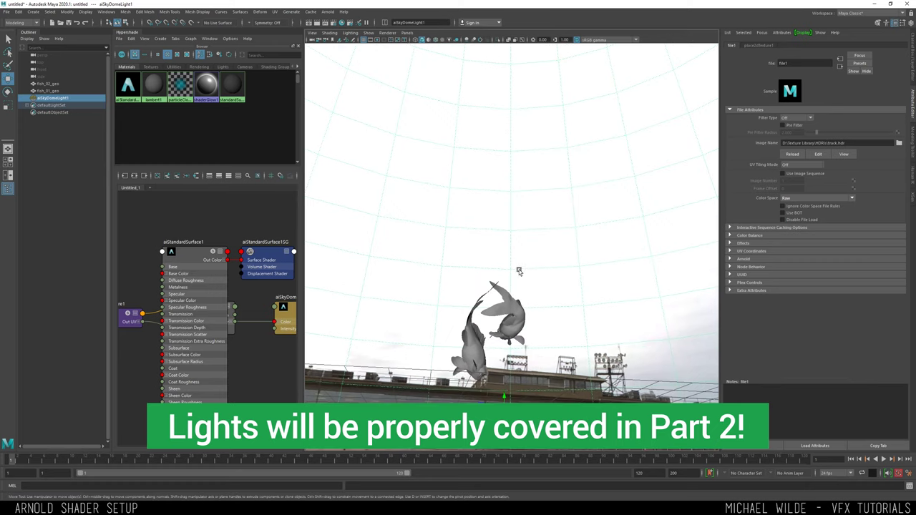
pyautogui.keyDown('alt'); pyautogui.moveTo(528, 236); pyautogui.dragTo(601, 236); pyautogui.keyUp('alt')
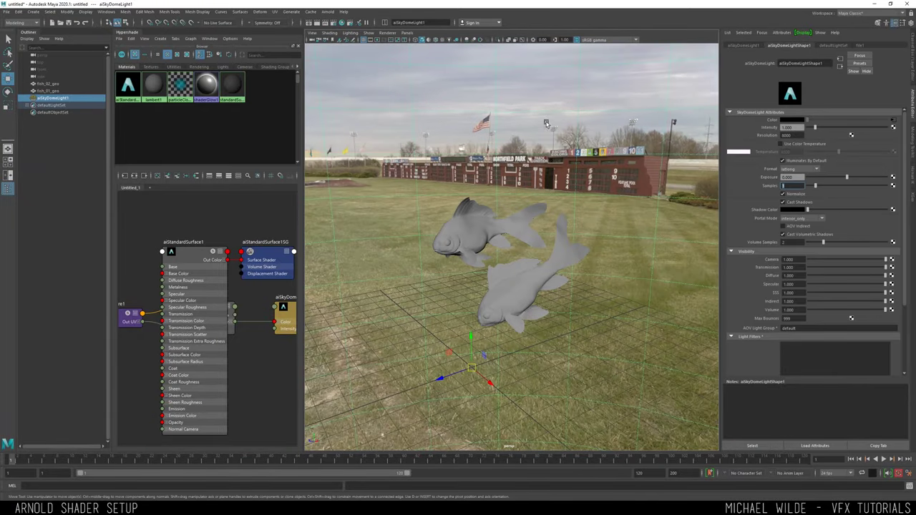
pyautogui.keyDown('alt'); pyautogui.moveTo(501, 286); pyautogui.dragTo(501, 258); pyautogui.keyUp('alt')
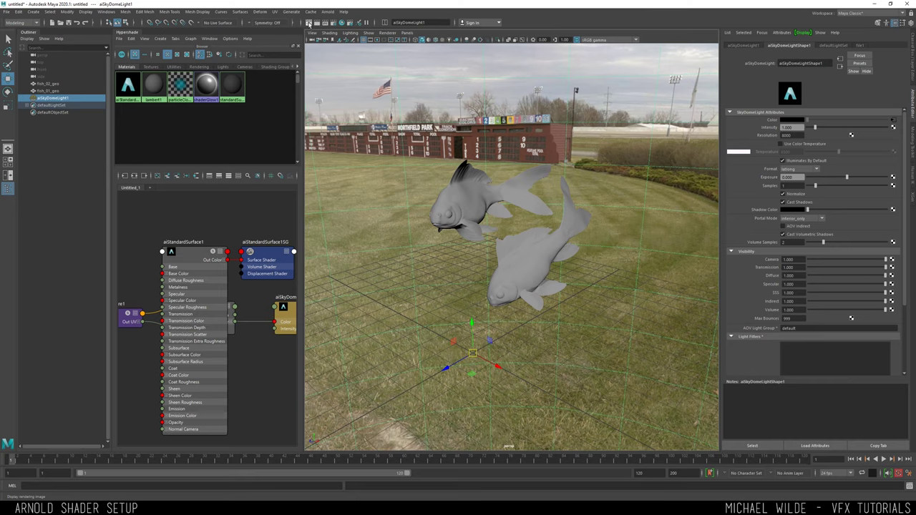
# Open the Render View's render settings and check the selected renderer, renderable camera and image size options
pyautogui.click(308, 22)
pyautogui.moveTo(153, 119); pyautogui.dragTo(403, 120)
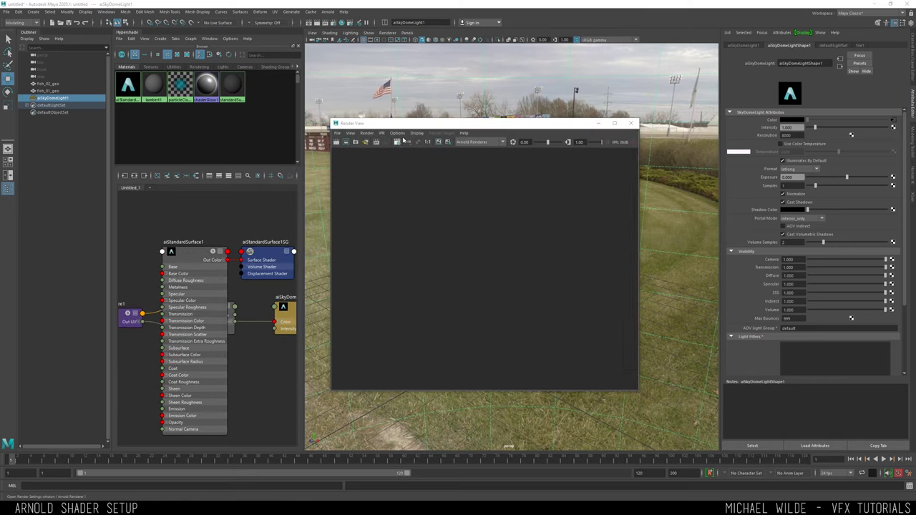
pyautogui.click(397, 141)
pyautogui.click(554, 113)
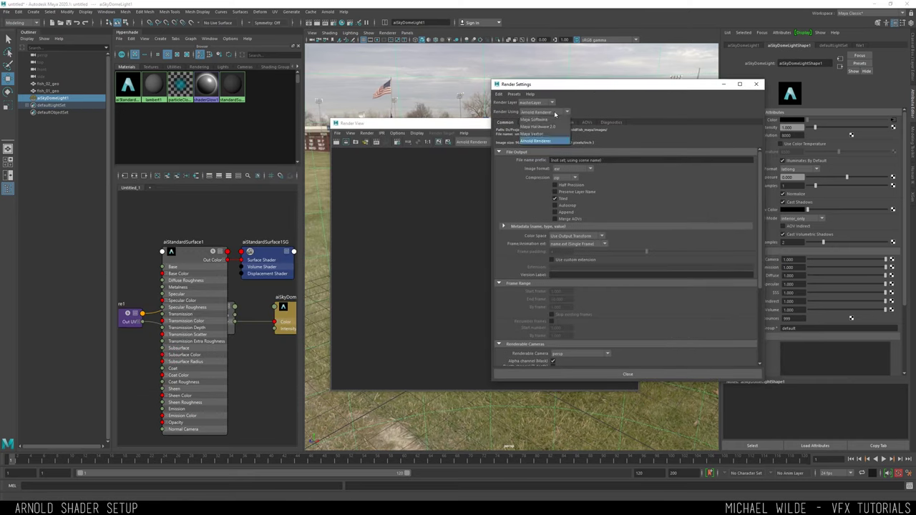
pyautogui.click(555, 114)
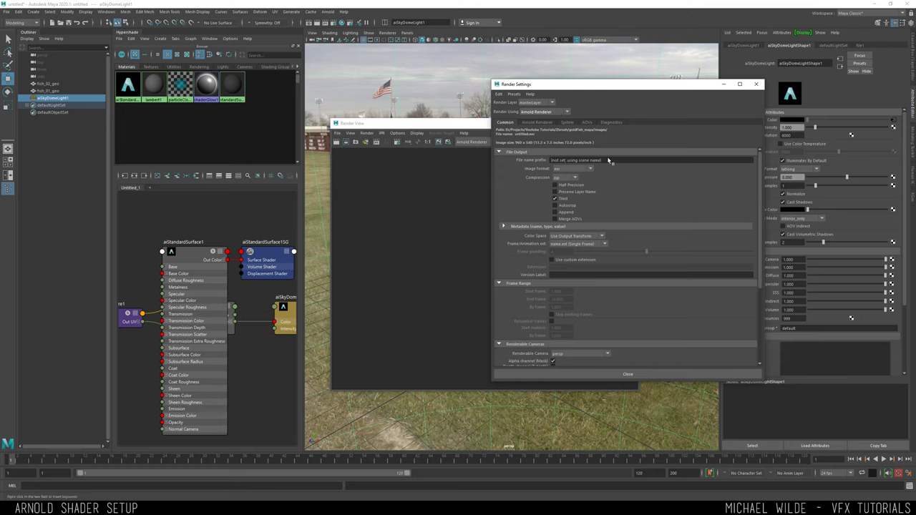
pyautogui.scroll(-5, 501, 174)
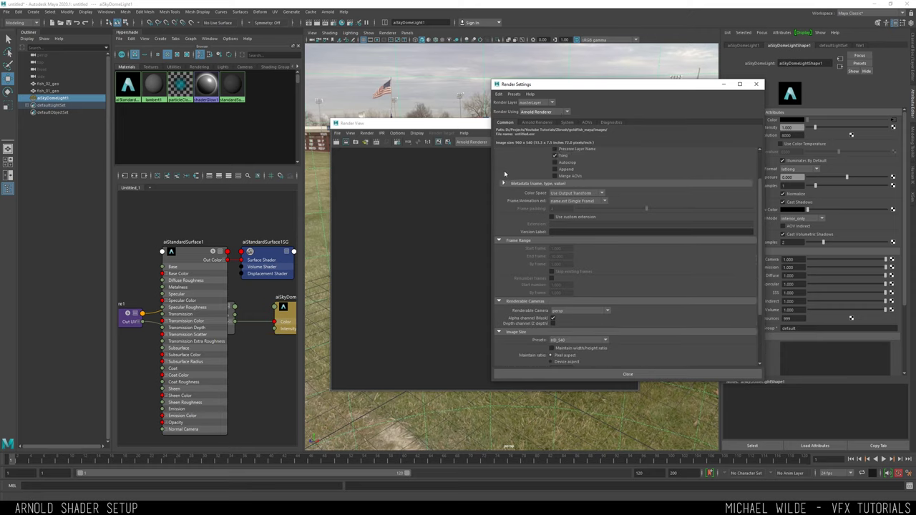
pyautogui.click(570, 247)
pyautogui.click(573, 247)
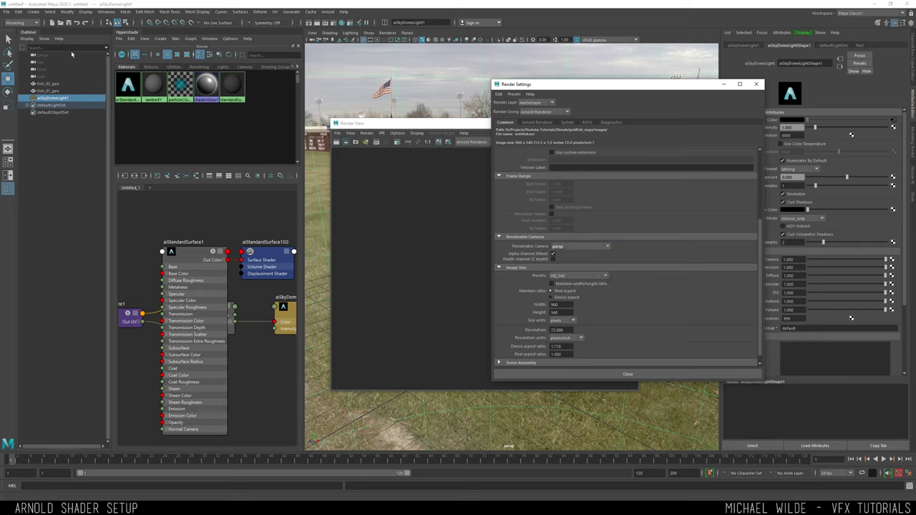
# Create a new camera and clear the Render Settings and Render View windows away from the viewport
pyautogui.click(33, 11)
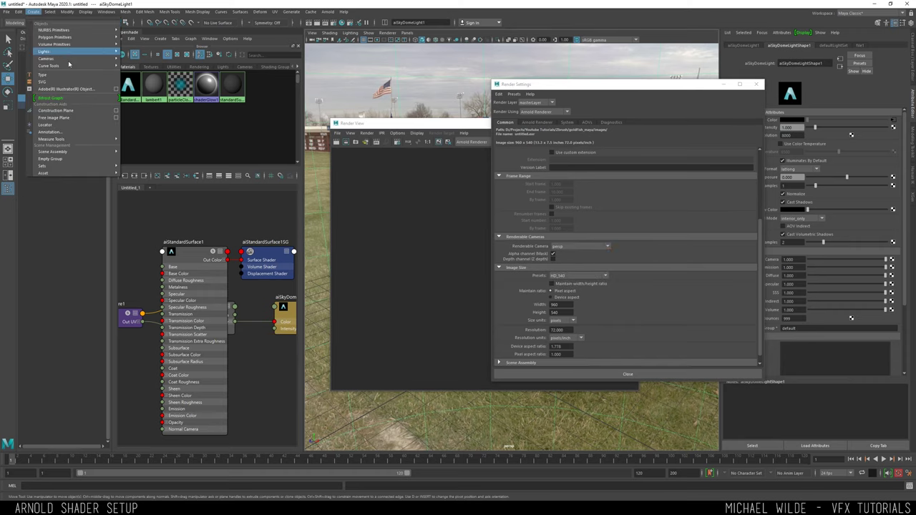
pyautogui.moveTo(71, 59)
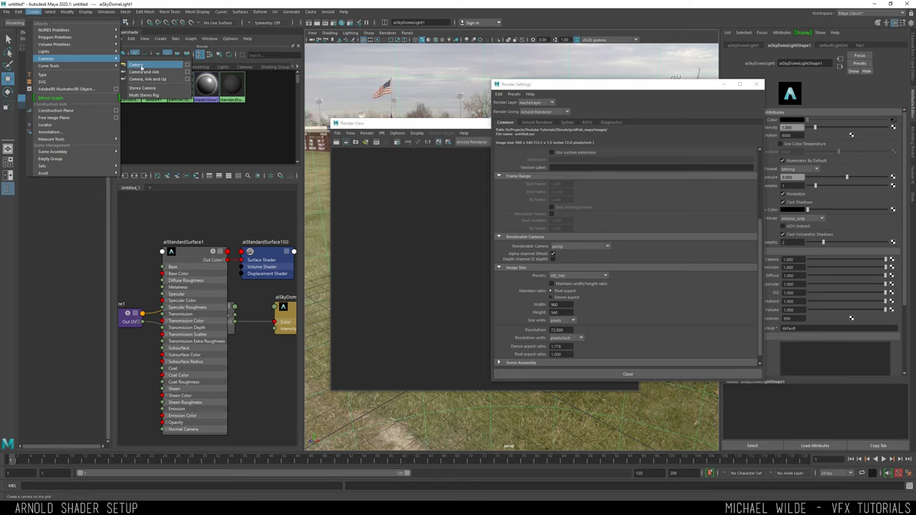
pyautogui.click(157, 65)
pyautogui.click(725, 85)
pyautogui.click(631, 124)
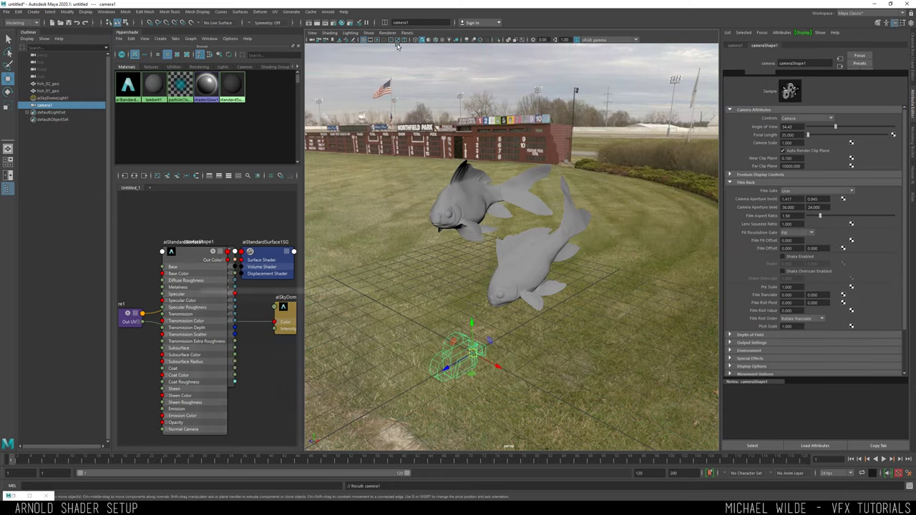
# Look through the new camera in the viewport and display its resolution gate
pyautogui.click(407, 33)
pyautogui.moveTo(446, 40)
pyautogui.click(430, 61)
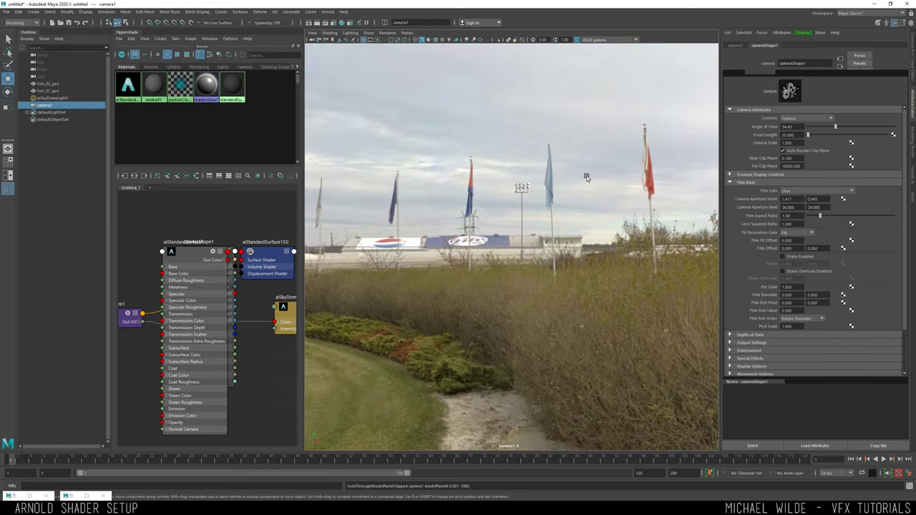
pyautogui.click(371, 40)
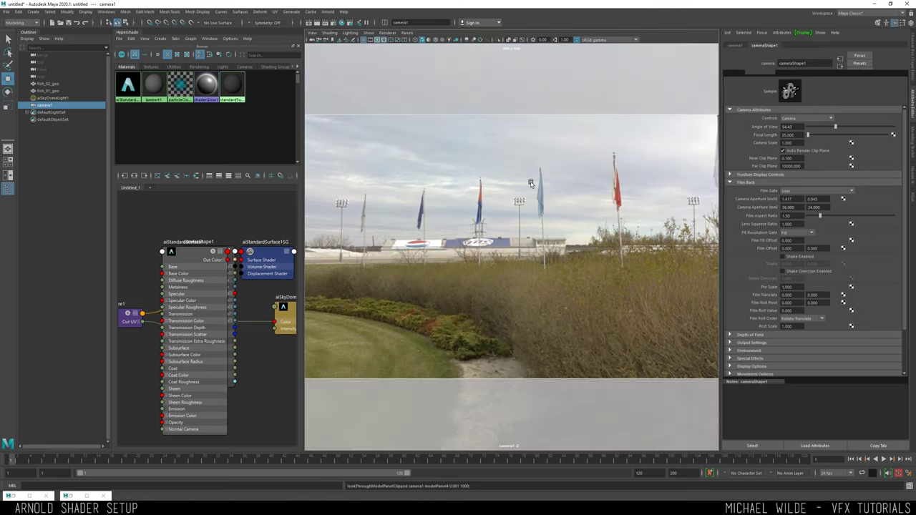
# Position the new camera so both fish are framed large inside the resolution gate
pyautogui.scroll(-5, 452, 136)
pyautogui.keyDown('alt'); pyautogui.moveTo(573, 100); pyautogui.dragTo(449, 114); pyautogui.keyUp('alt')
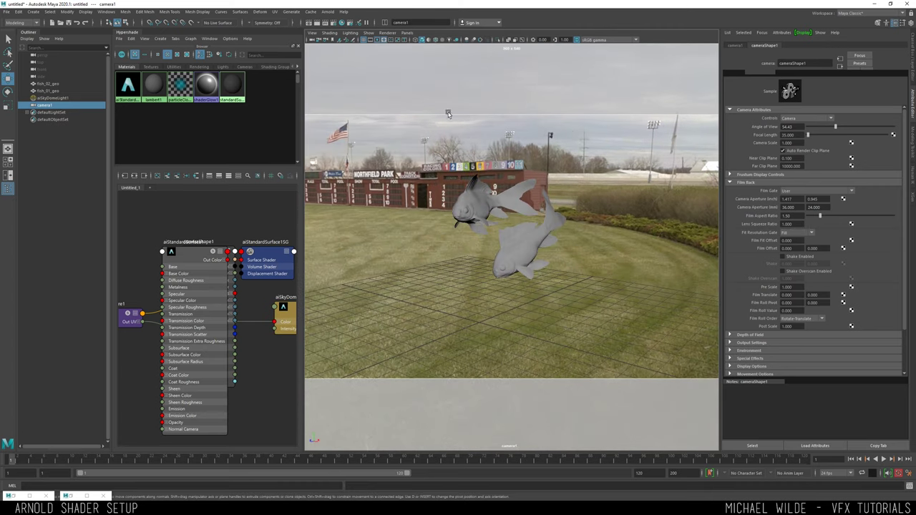
pyautogui.keyDown('alt'); pyautogui.moveTo(543, 188); pyautogui.dragTo(599, 213, button='right'); pyautogui.keyUp('alt')
pyautogui.keyDown('alt'); pyautogui.moveTo(575, 184); pyautogui.dragTo(567, 215, button='middle'); pyautogui.keyUp('alt')
pyautogui.keyDown('alt'); pyautogui.moveTo(567, 214); pyautogui.dragTo(556, 217); pyautogui.keyUp('alt')
pyautogui.keyDown('alt'); pyautogui.moveTo(556, 217); pyautogui.dragTo(573, 225, button='middle'); pyautogui.keyUp('alt')
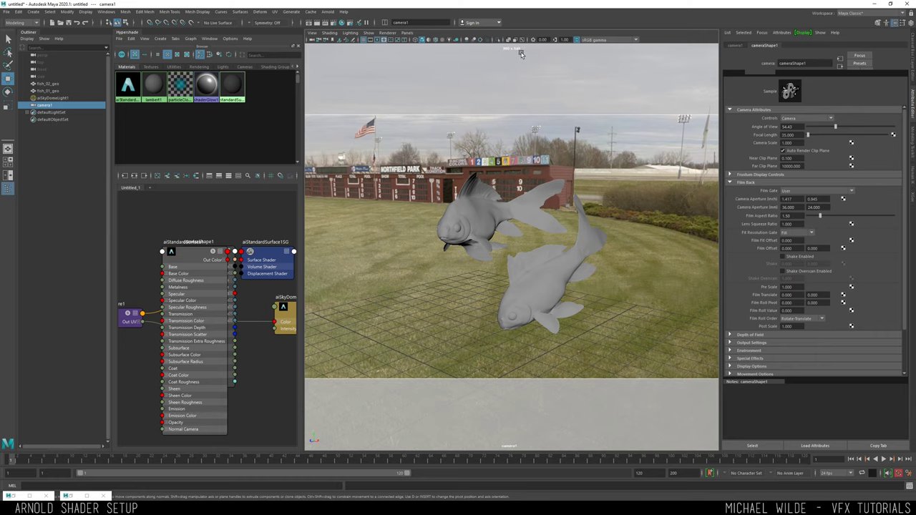
pyautogui.keyDown('alt'); pyautogui.moveTo(554, 149); pyautogui.dragTo(549, 172); pyautogui.keyUp('alt')
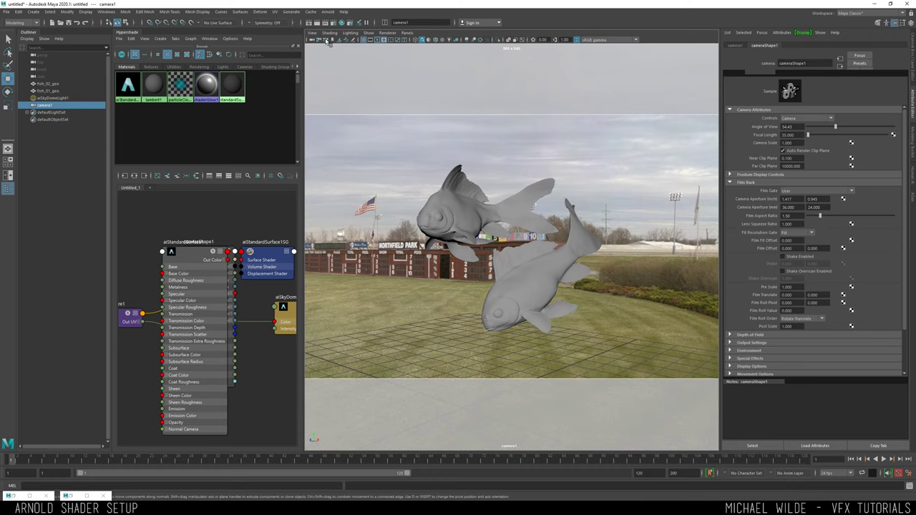
# Set the camera's focal length to 50 and reframe both fish from a lower viewing angle
pyautogui.doubleClick(794, 135)
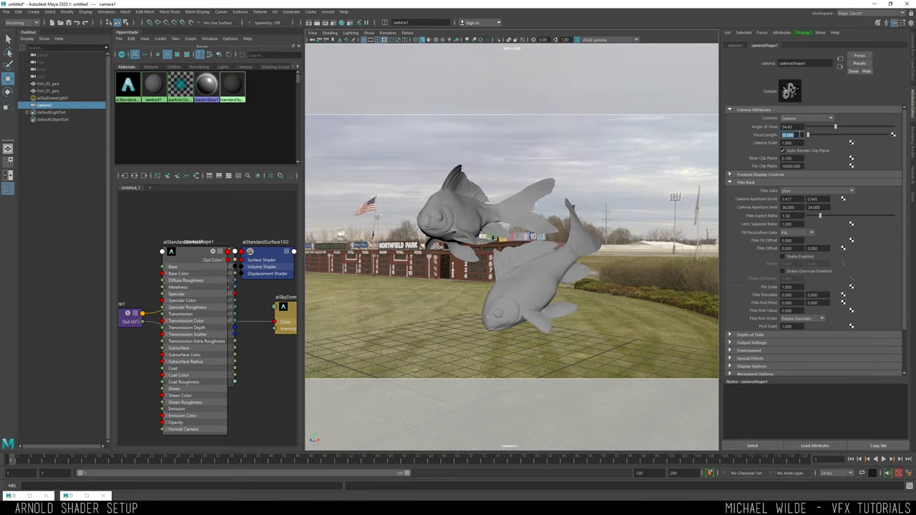
pyautogui.write('50')
pyautogui.press('Return')
pyautogui.moveTo(585, 214)
pyautogui.keyDown('alt'); pyautogui.mouseDown()
pyautogui.moveTo(560, 201)
pyautogui.moveTo(573, 215)
pyautogui.mouseUp(); pyautogui.keyUp('alt')
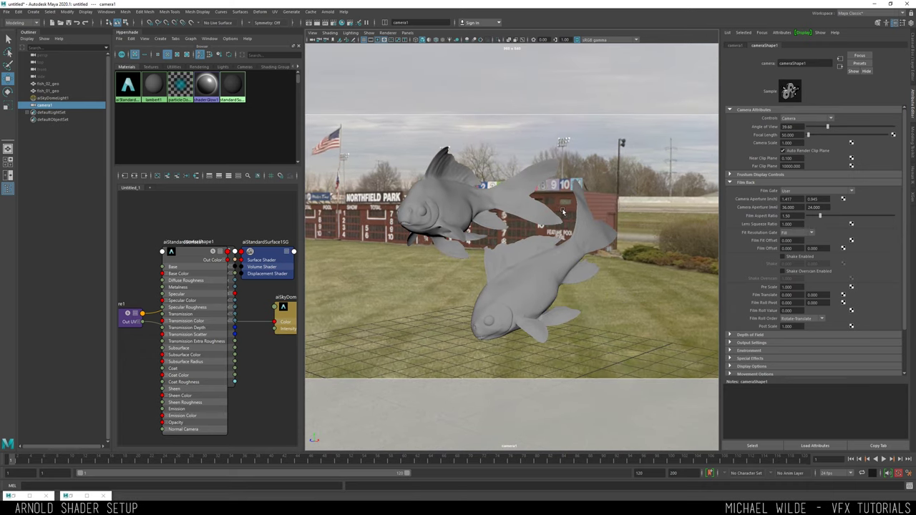
pyautogui.click(664, 206)
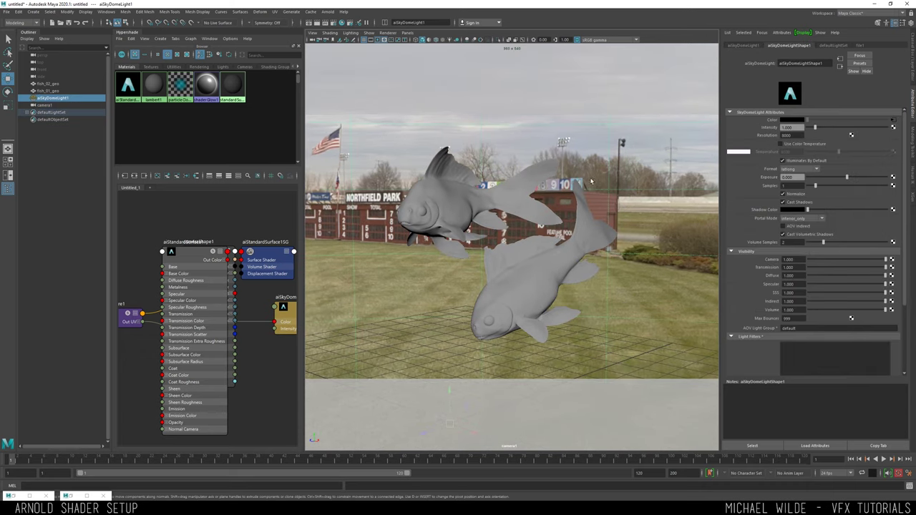
pyautogui.click(557, 264)
pyautogui.click(644, 207)
pyautogui.click(562, 269)
pyautogui.keyDown('alt'); pyautogui.moveTo(437, 101); pyautogui.dragTo(549, 204); pyautogui.keyUp('alt')
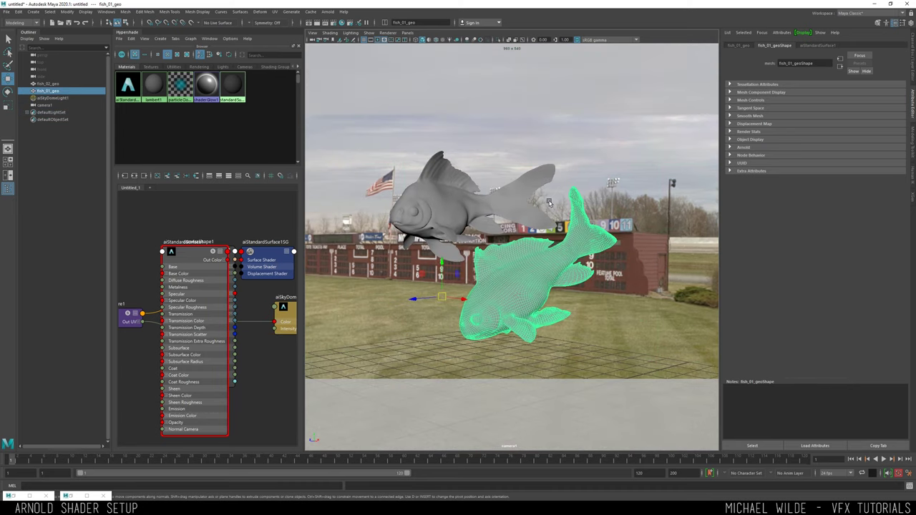
# Select the viewport's camera and lock its transform channels in the Channel Box
pyautogui.click(312, 33)
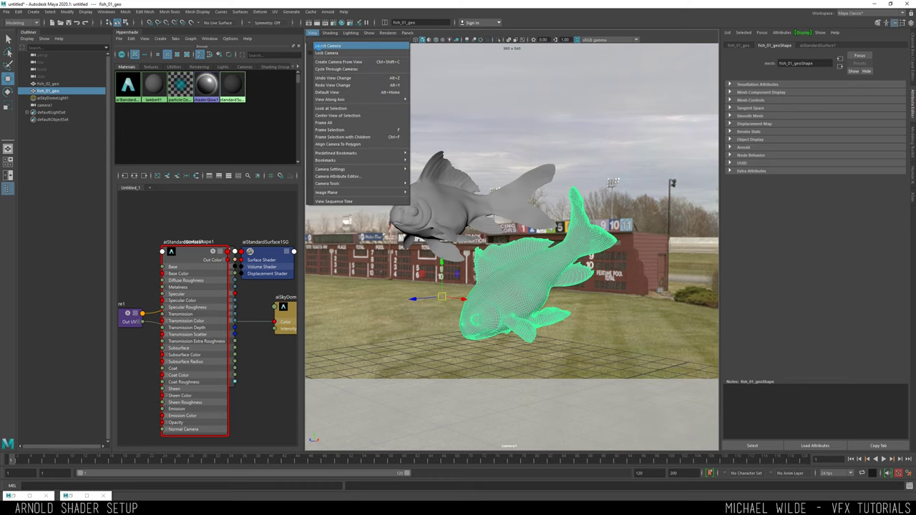
pyautogui.click(317, 46)
pyautogui.hotkey('ctrl', 'a')
pyautogui.moveTo(864, 56); pyautogui.dragTo(874, 105)
pyautogui.rightClick(874, 106)
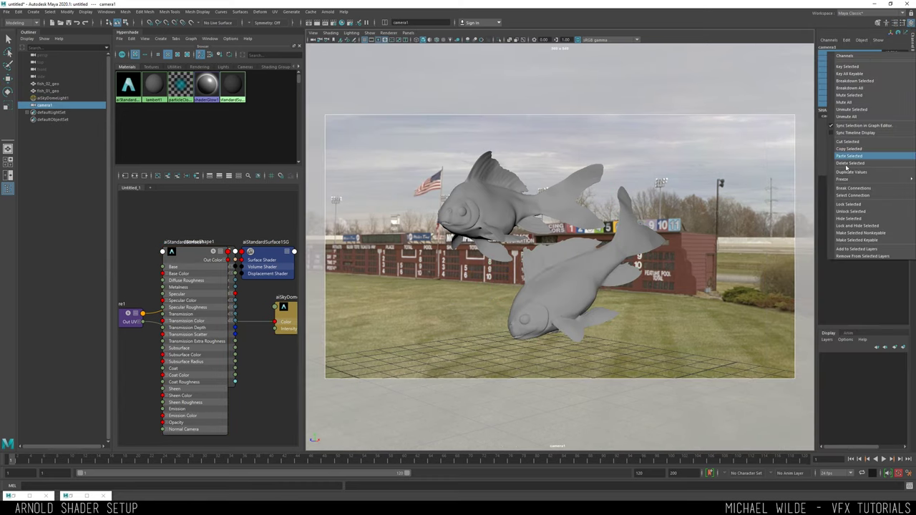
pyautogui.click(851, 205)
pyautogui.click(790, 128)
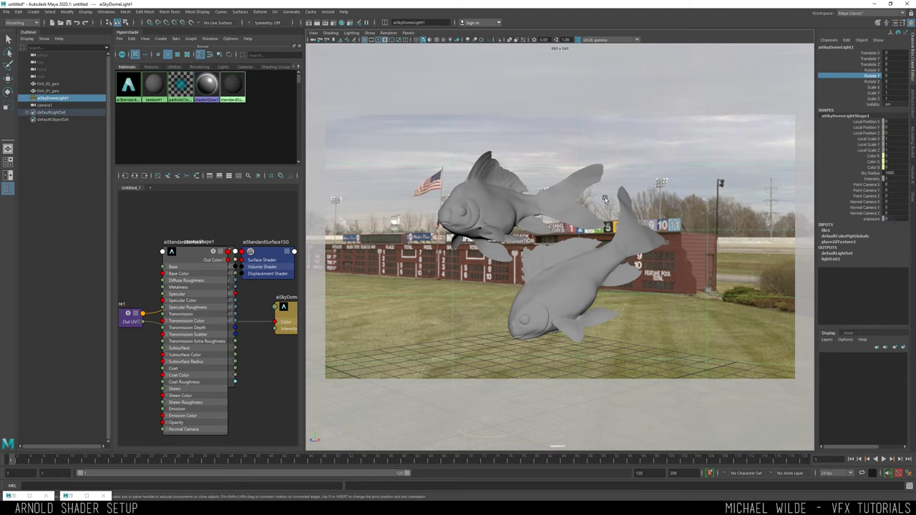
# Switch the viewport back to the persp camera and orbit to see the new camera beside the fish
pyautogui.click(408, 33)
pyautogui.moveTo(437, 40)
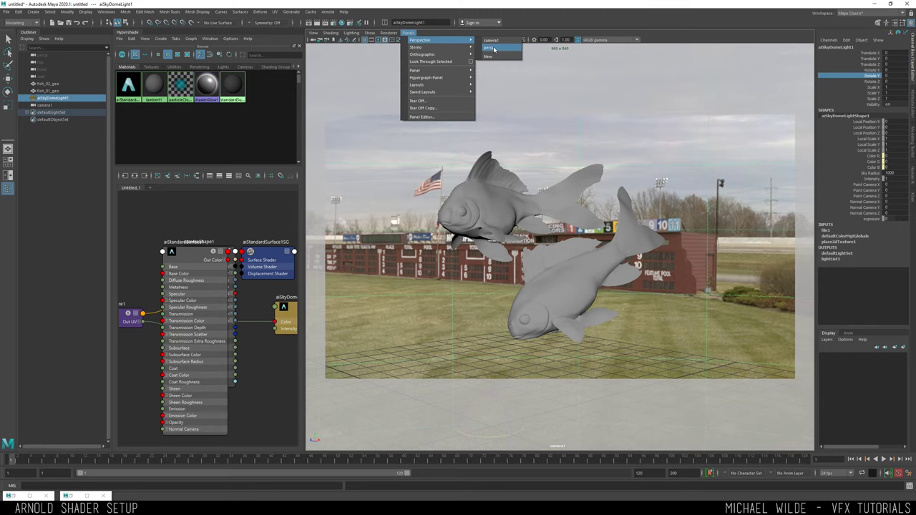
pyautogui.click(494, 50)
pyautogui.keyDown('alt'); pyautogui.moveTo(642, 253); pyautogui.dragTo(452, 166); pyautogui.keyUp('alt')
pyautogui.click(666, 173)
# Set the render image size preset to HD_1080
pyautogui.scroll(-2, 656, 169)
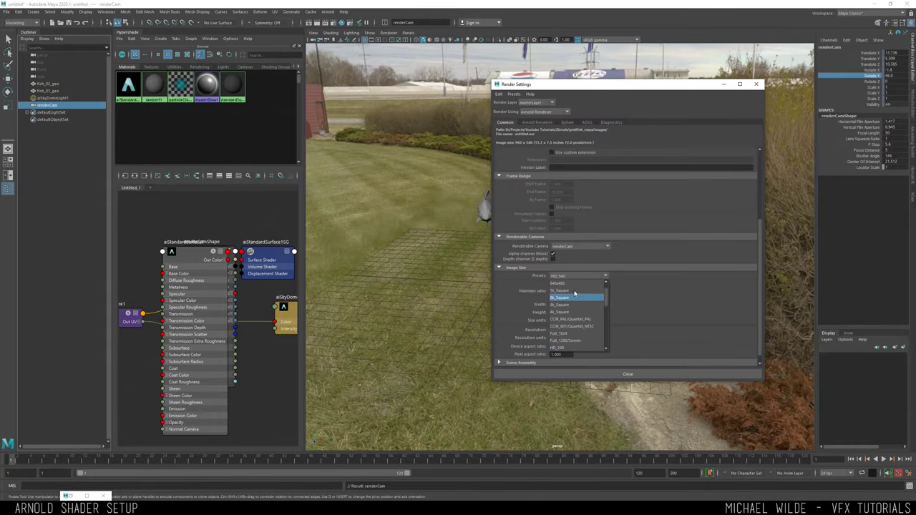
pyautogui.click(565, 279)
pyautogui.click(578, 275)
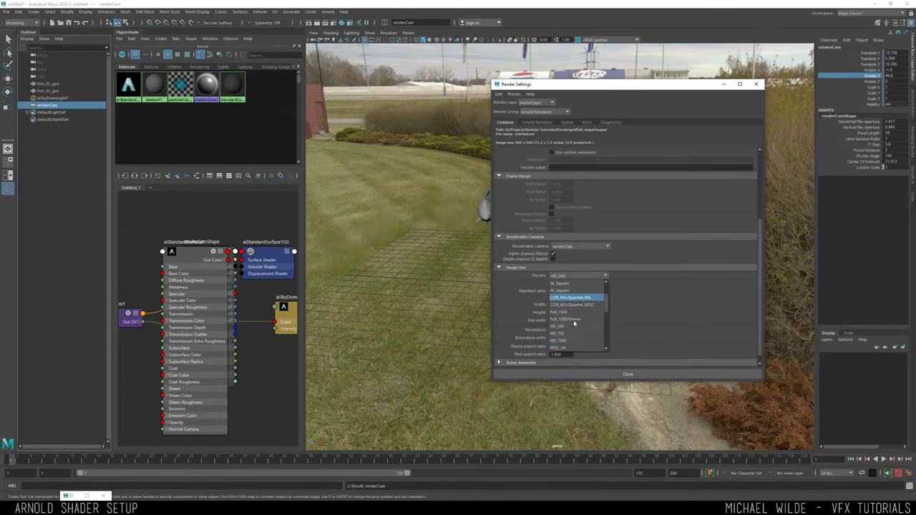
pyautogui.click(572, 322)
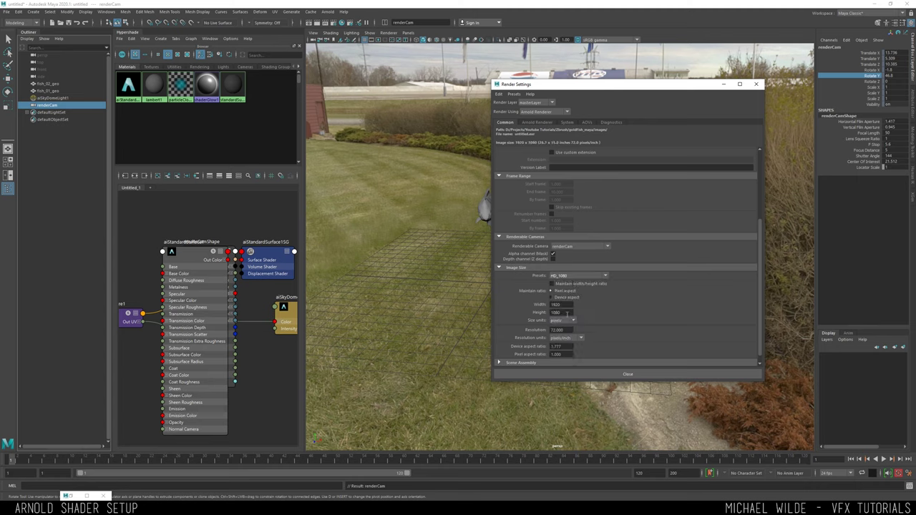
pyautogui.scroll(-1, 511, 296)
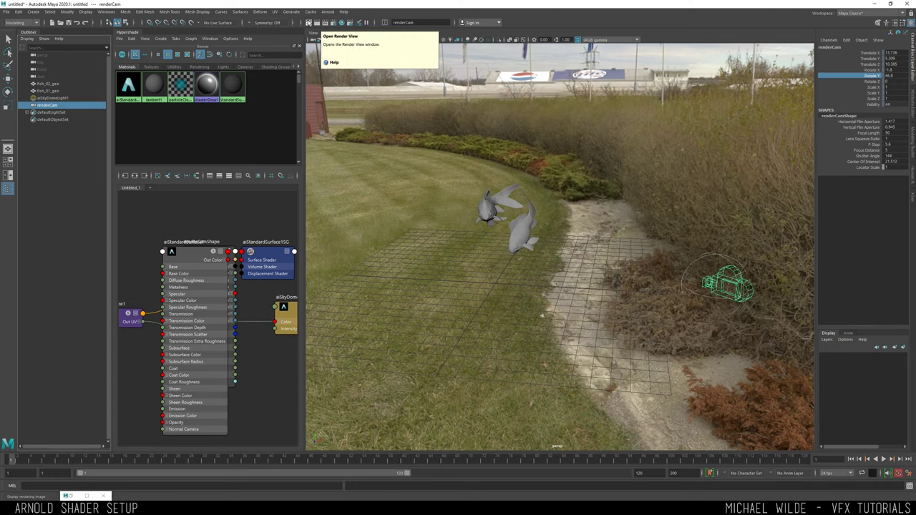
# Open the Render View again and enlarge and reposition its window over the viewport
pyautogui.click(309, 23)
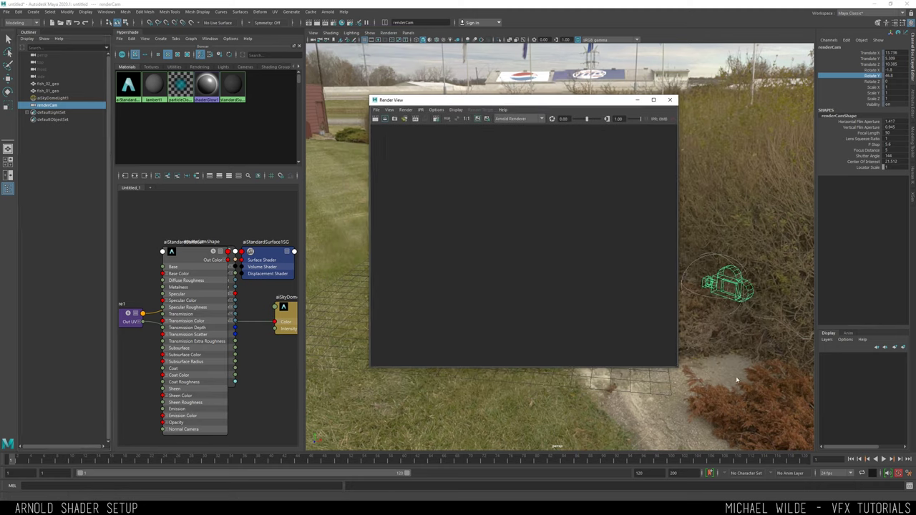
pyautogui.moveTo(676, 368); pyautogui.dragTo(804, 382)
pyautogui.moveTo(444, 98); pyautogui.dragTo(405, 103)
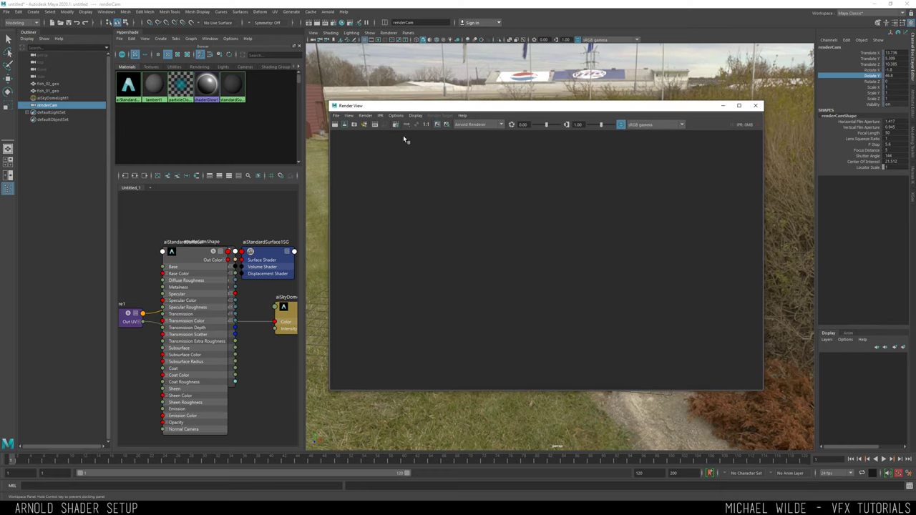
# Render the scene from renderCam and zoom in on the rendered fish
pyautogui.click(365, 116)
pyautogui.moveTo(394, 154)
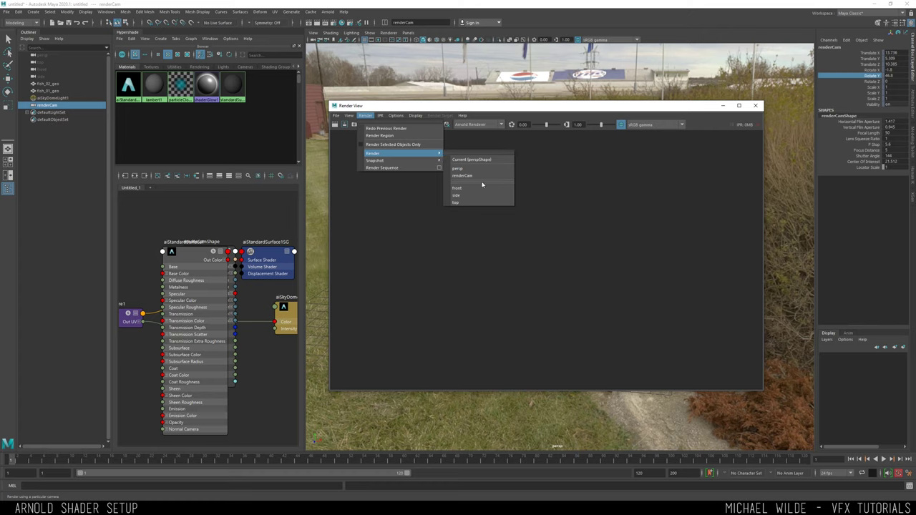
pyautogui.click(471, 176)
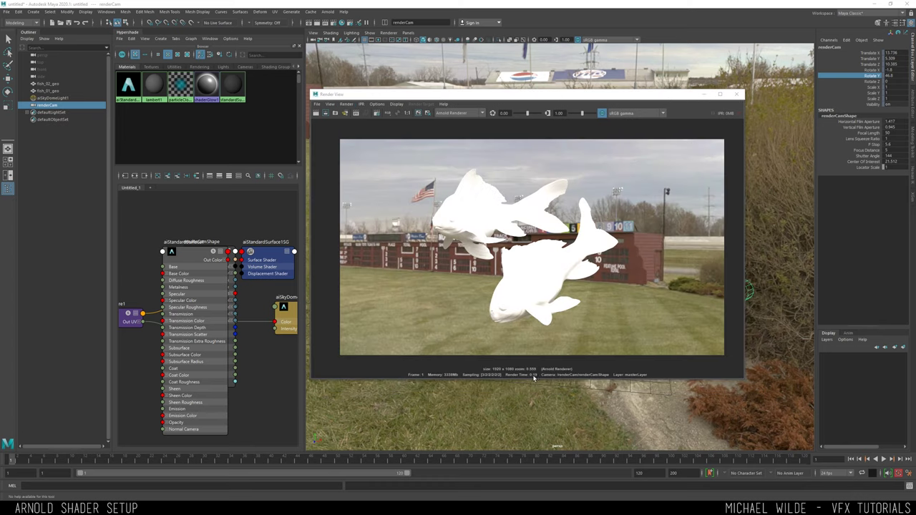
pyautogui.scroll(2, 536, 250)
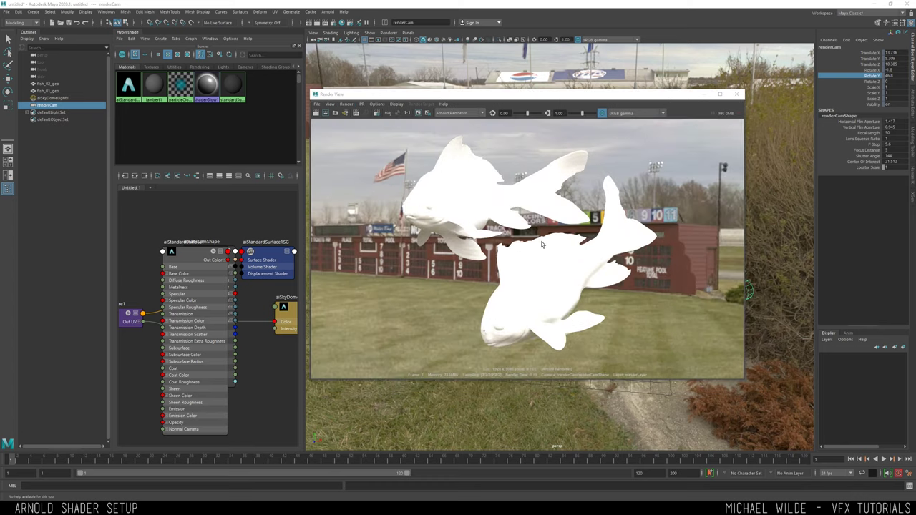
# Compare the render's alpha channel with its RGB channels in the Render View
pyautogui.moveTo(523, 94); pyautogui.dragTo(532, 128)
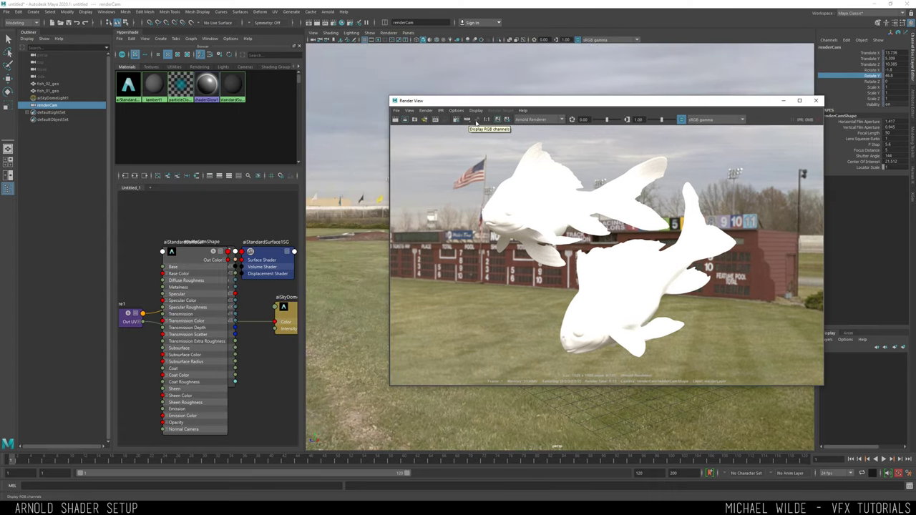
pyautogui.click(475, 123)
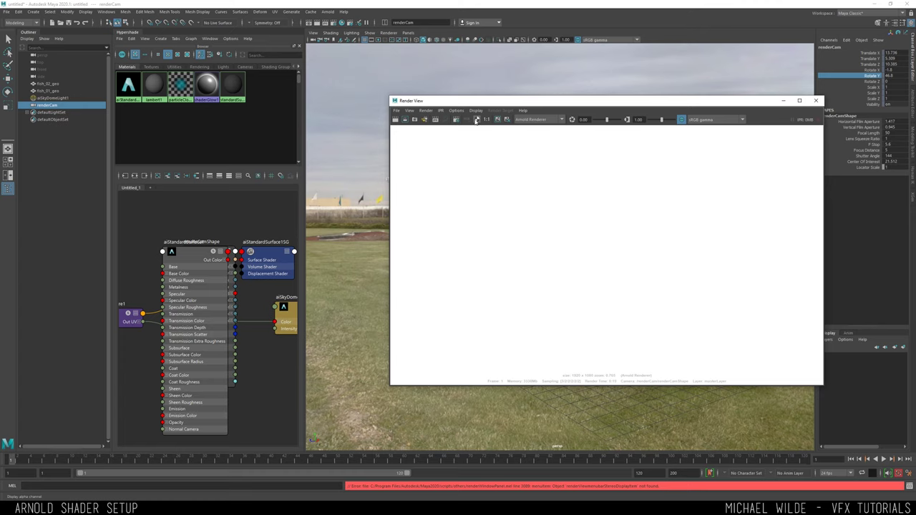
pyautogui.click(476, 120)
pyautogui.click(478, 120)
pyautogui.click(467, 120)
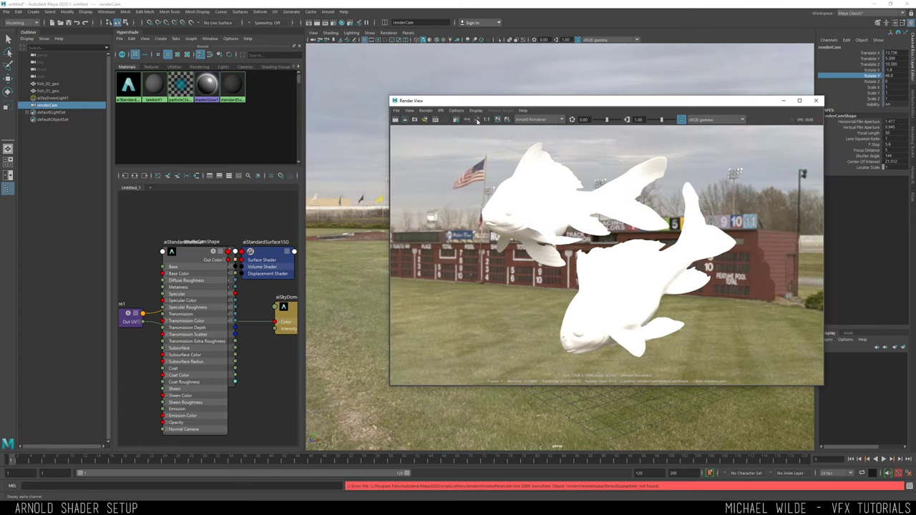
pyautogui.click(476, 121)
pyautogui.click(466, 120)
# Select the skydome light and set its Camera visibility to 0
pyautogui.moveTo(522, 101); pyautogui.dragTo(328, 94)
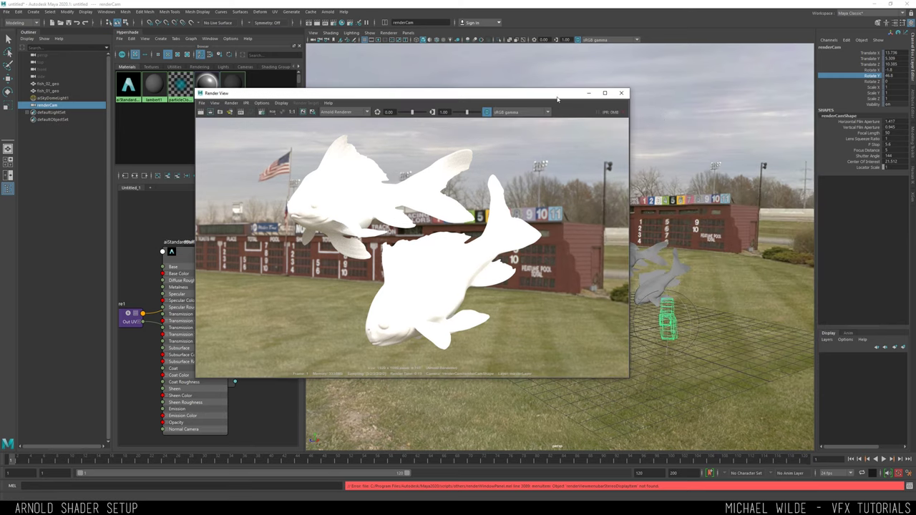
pyautogui.click(660, 112)
pyautogui.click(914, 106)
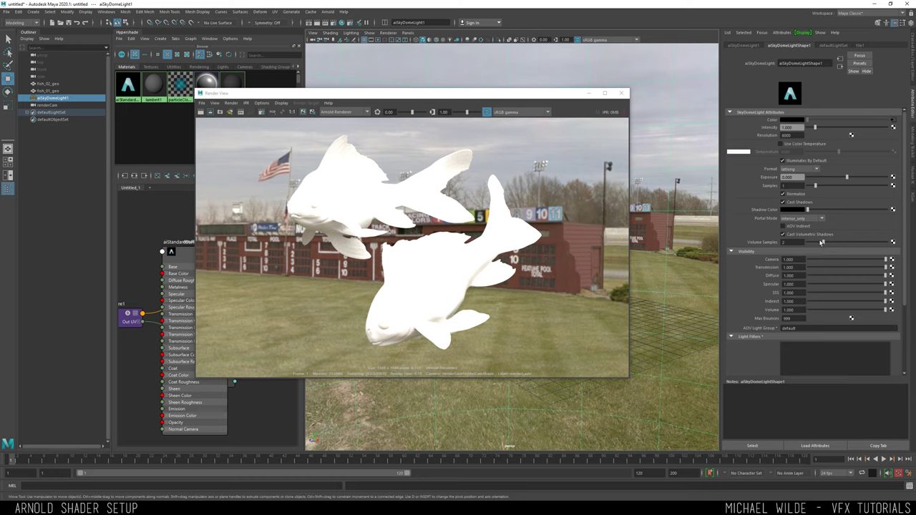
pyautogui.doubleClick(788, 259)
pyautogui.write('0')
pyautogui.press('Return')
pyautogui.doubleClick(798, 268)
pyautogui.press('Tab')
pyautogui.press('Tab')
# Keep the current image in the Render View, render again, and compare the two renders and the new alpha channel
pyautogui.moveTo(528, 93); pyautogui.dragTo(630, 104)
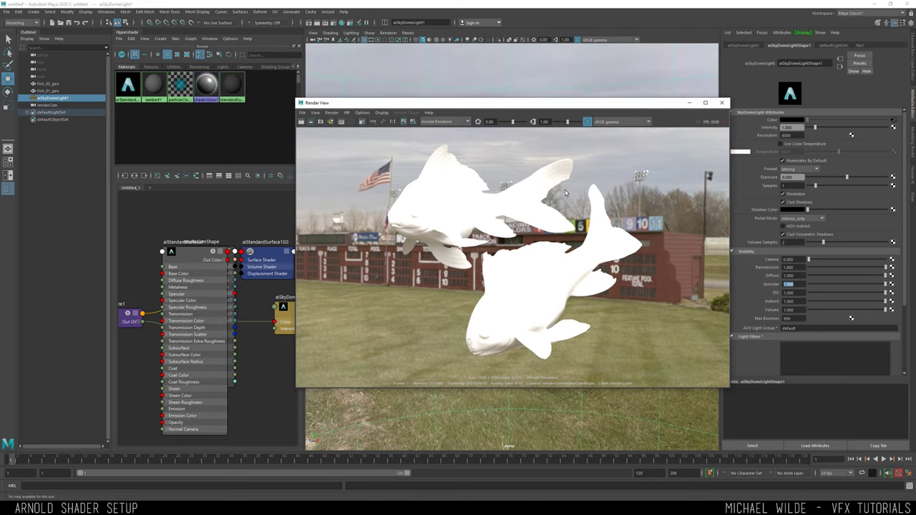
pyautogui.click(404, 122)
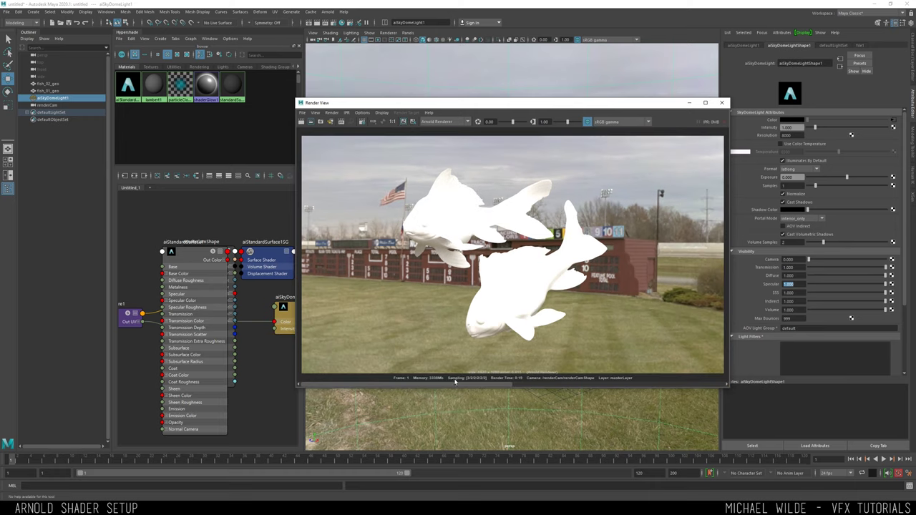
pyautogui.moveTo(562, 392); pyautogui.dragTo(513, 381)
pyautogui.click(302, 122)
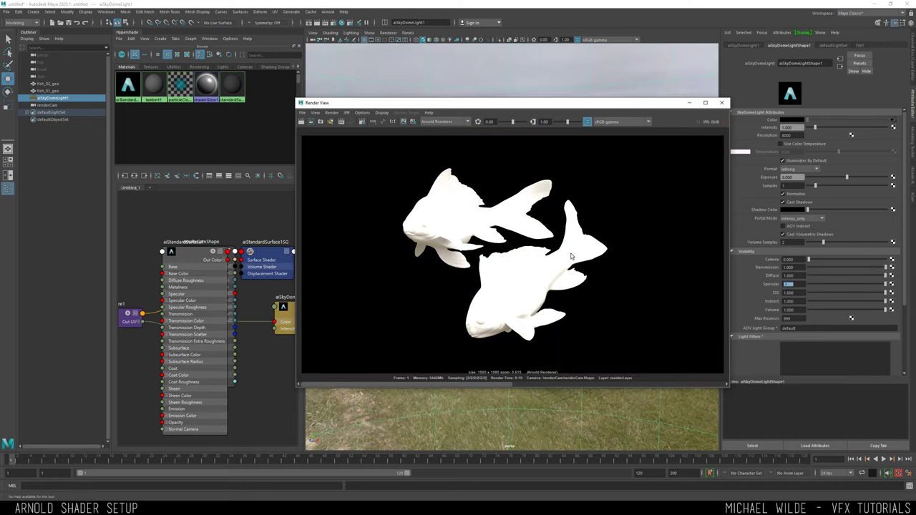
pyautogui.moveTo(476, 386); pyautogui.dragTo(450, 370)
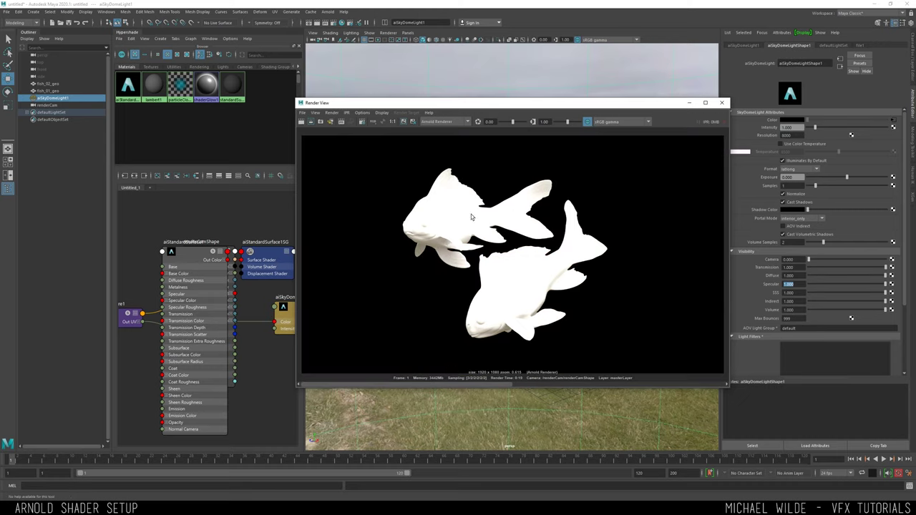
pyautogui.click(382, 122)
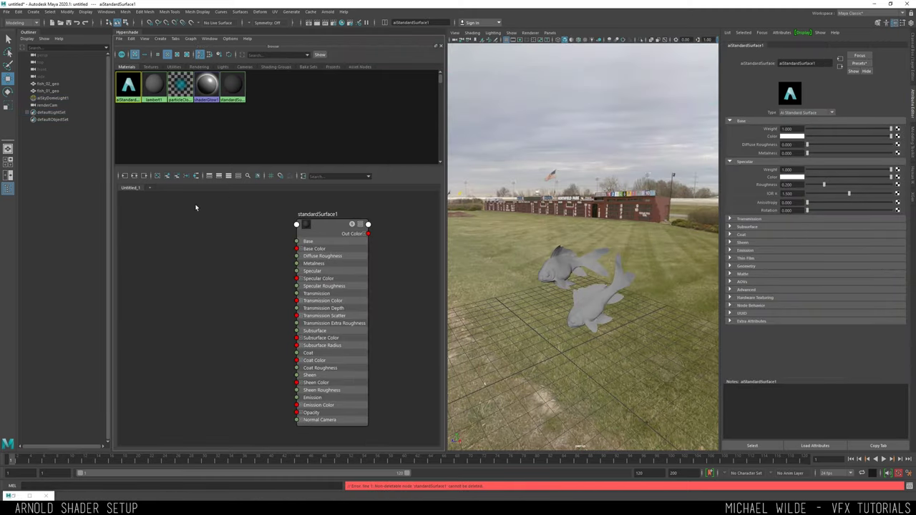
# Graph the aiStandardSurface1 material with its shading group in the Hypershade and centre the nodes
pyautogui.click(134, 176)
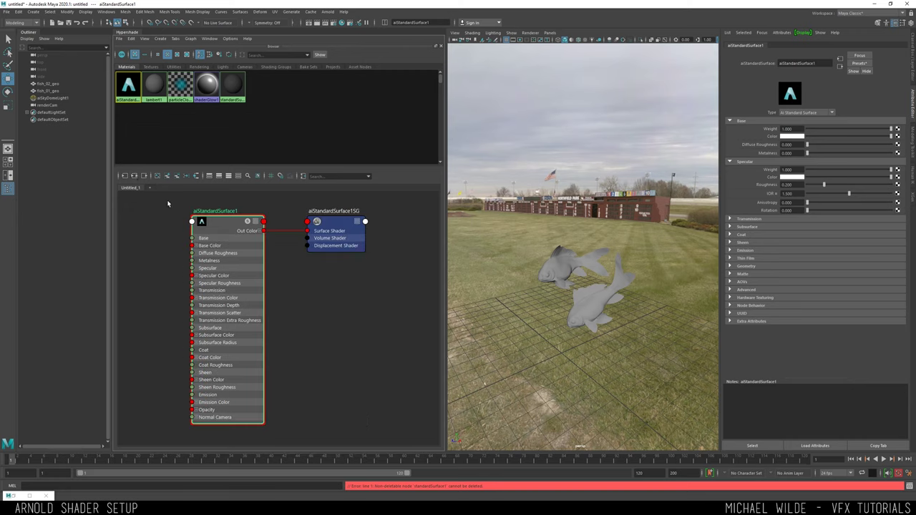
pyautogui.click(315, 250)
pyautogui.keyDown('alt'); pyautogui.moveTo(268, 277); pyautogui.dragTo(318, 262, button='middle'); pyautogui.keyUp('alt')
pyautogui.keyDown('alt'); pyautogui.moveTo(222, 243); pyautogui.dragTo(232, 268, button='middle'); pyautogui.keyUp('alt')
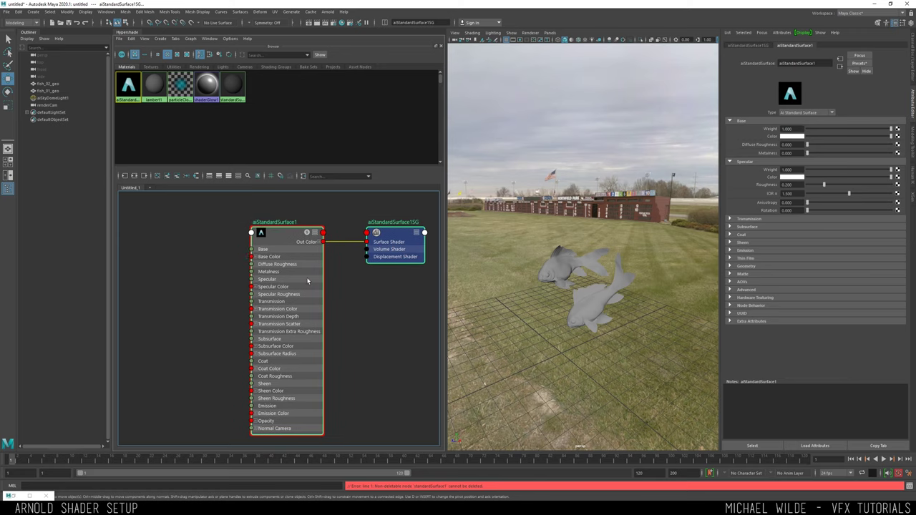
pyautogui.keyDown('alt'); pyautogui.moveTo(289, 238); pyautogui.dragTo(258, 224, button='middle'); pyautogui.keyUp('alt')
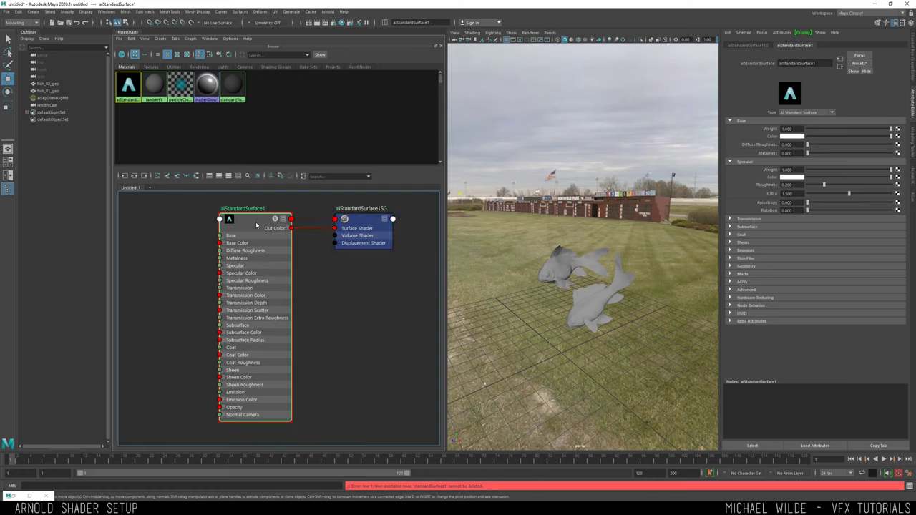
# Select the fish that use the aiStandardSurface1 material and view them closer in the viewport
pyautogui.moveTo(256, 224); pyautogui.dragTo(293, 221, button='right')
pyautogui.keyDown('alt'); pyautogui.moveTo(570, 252); pyautogui.dragTo(653, 281, button='right'); pyautogui.keyUp('alt')
pyautogui.keyDown('alt'); pyautogui.moveTo(653, 280); pyautogui.dragTo(649, 311); pyautogui.keyUp('alt')
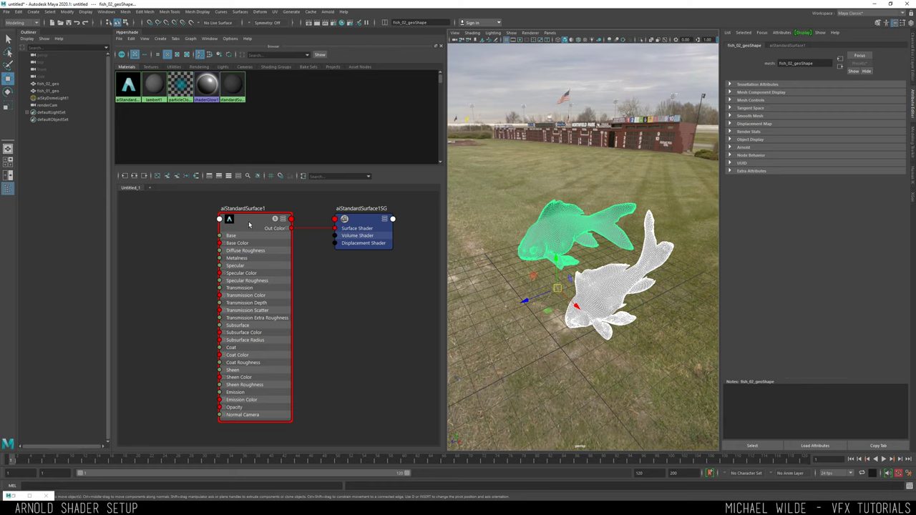
# Rename the aiStandardSurface1 material as fish_material
pyautogui.click(249, 225)
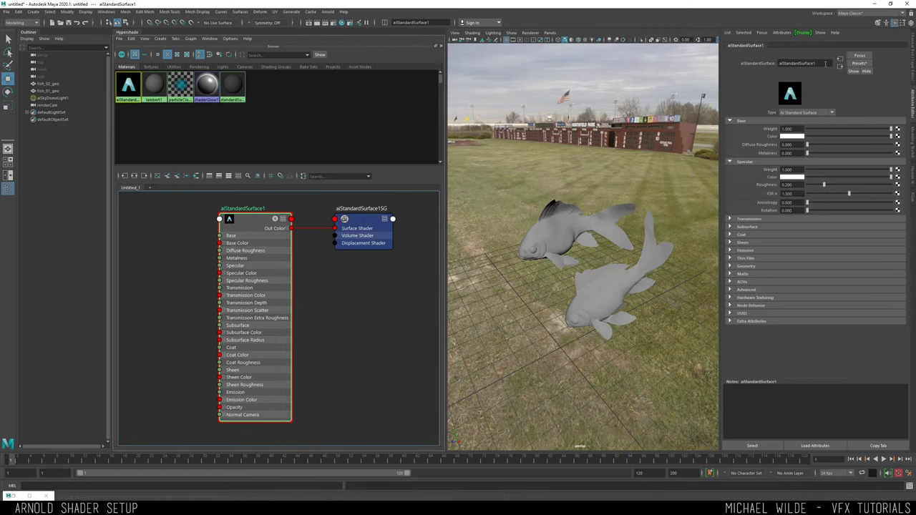
pyautogui.write('fish_m')
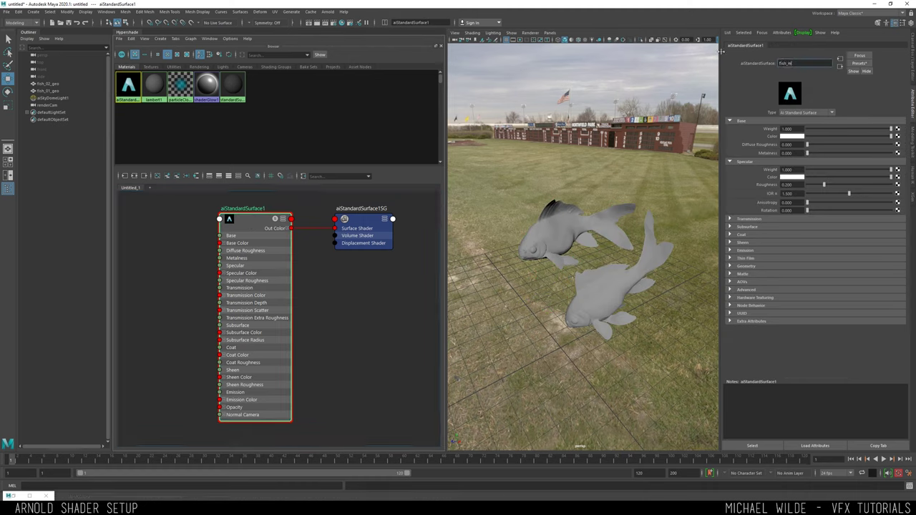
pyautogui.write('aterial')
pyautogui.press('Return')
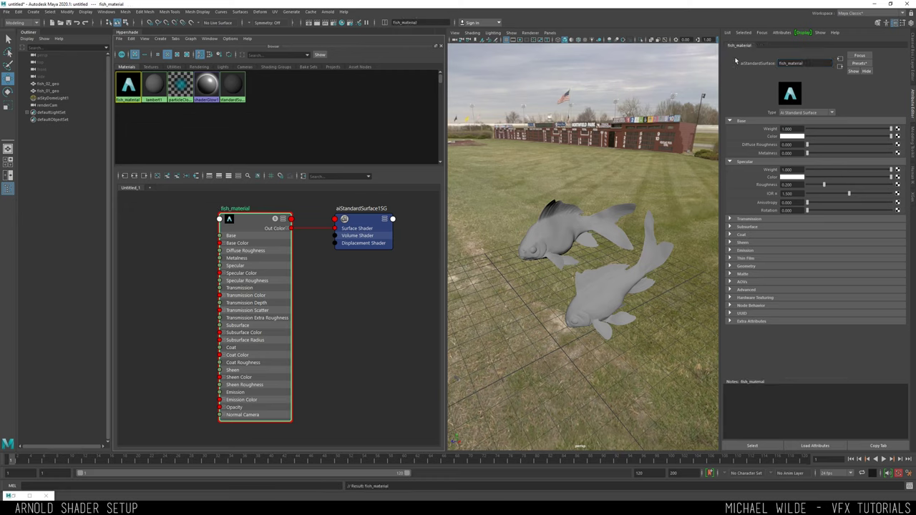
# Try a base weight of 0 on fish_material and undo the change
pyautogui.click(204, 133)
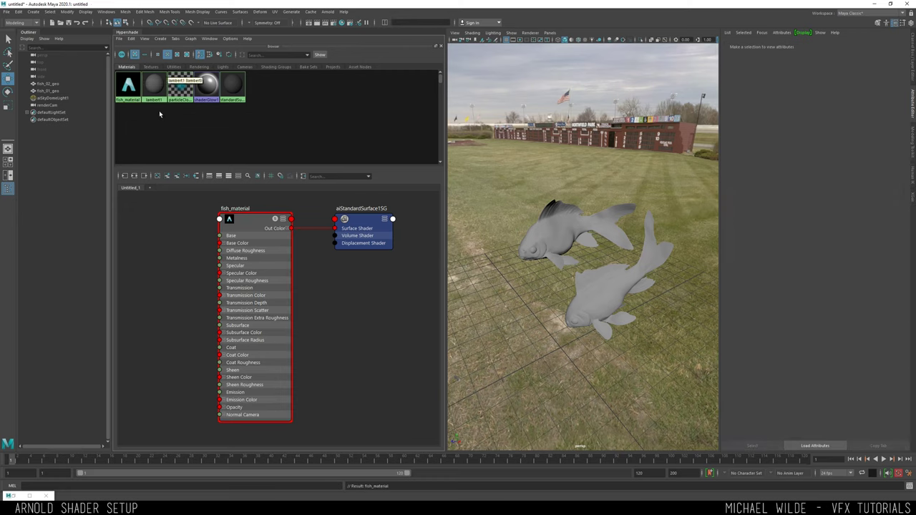
pyautogui.click(267, 213)
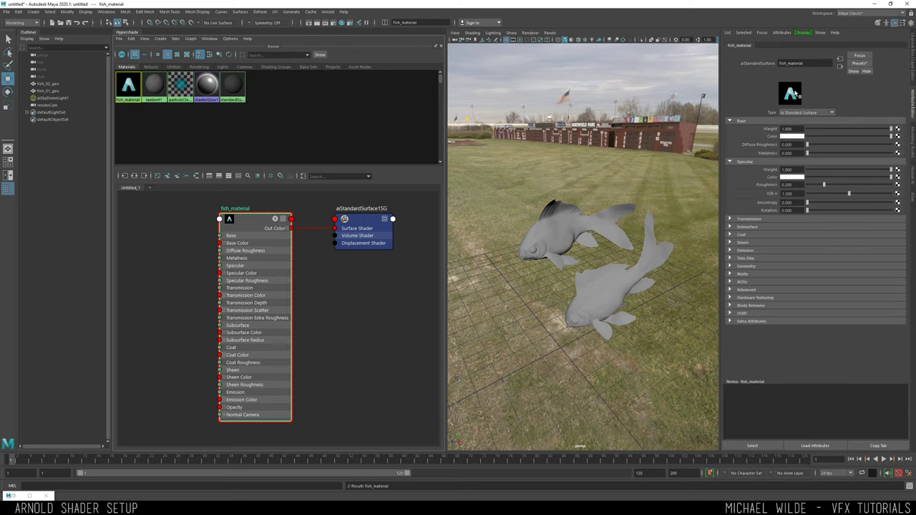
pyautogui.moveTo(861, 128); pyautogui.dragTo(808, 129)
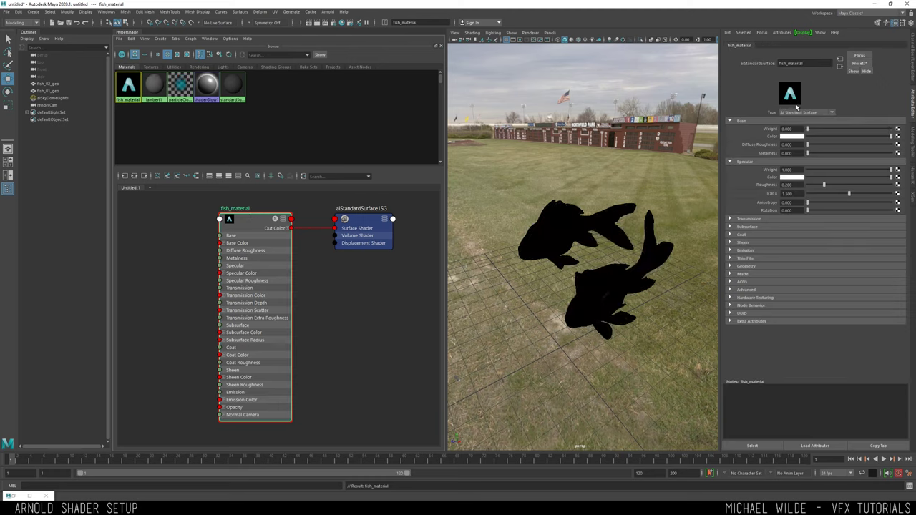
pyautogui.hotkey('ctrl', 'z')
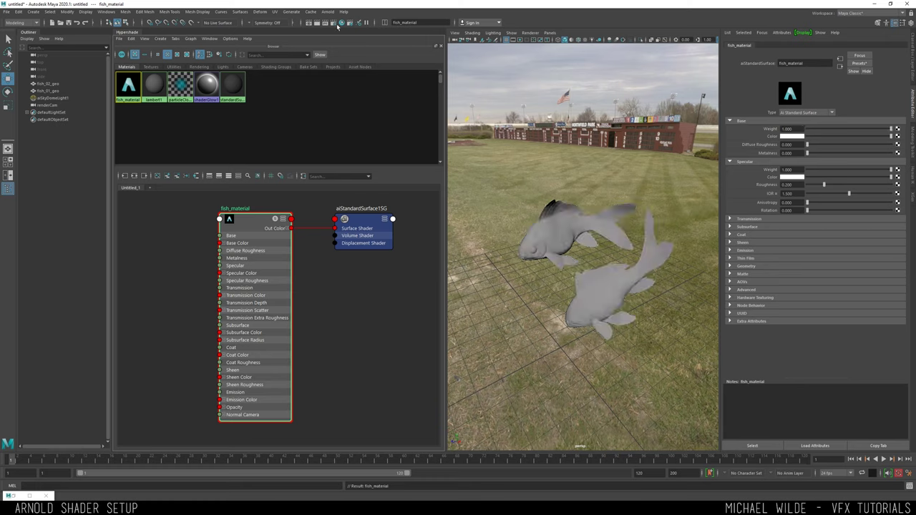
# Turn on Enable Swatch Render in the System section of the Render Settings
pyautogui.click(332, 24)
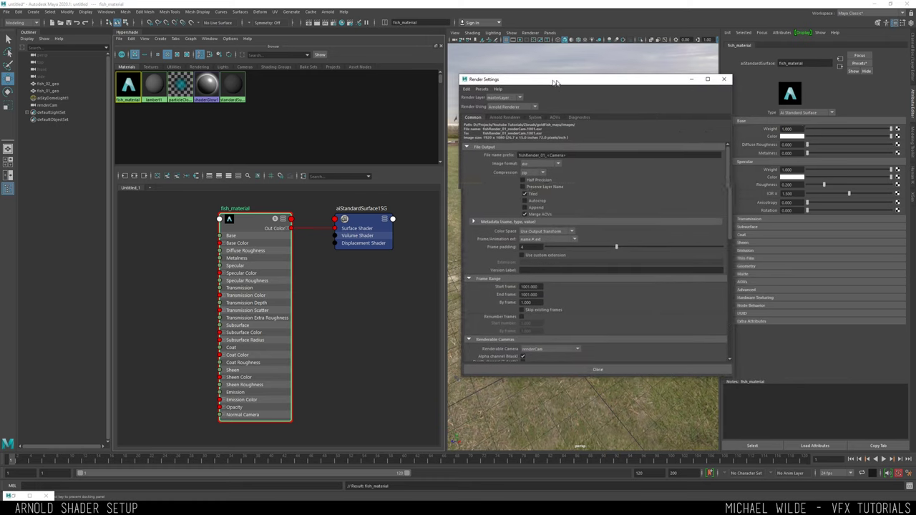
pyautogui.click(532, 117)
pyautogui.moveTo(722, 221); pyautogui.dragTo(723, 334)
pyautogui.click(545, 222)
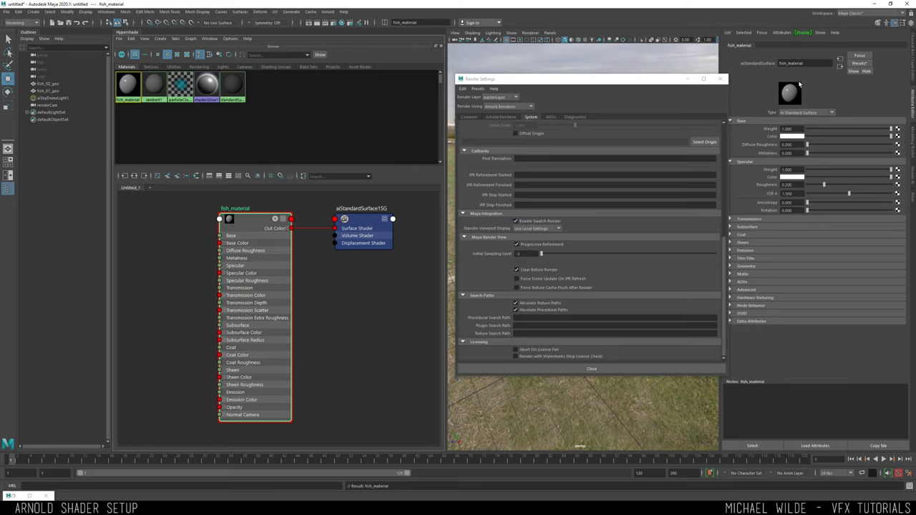
# Test how the swatch reacts to base weight changes with swatch rendering on and off, returning the weight to 1.000
pyautogui.moveTo(858, 131); pyautogui.dragTo(827, 131)
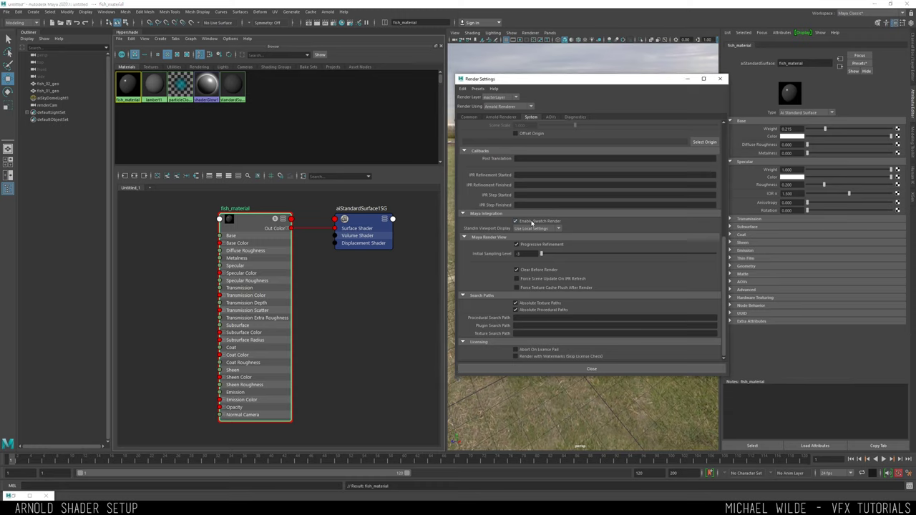
pyautogui.click(533, 223)
pyautogui.click(862, 129)
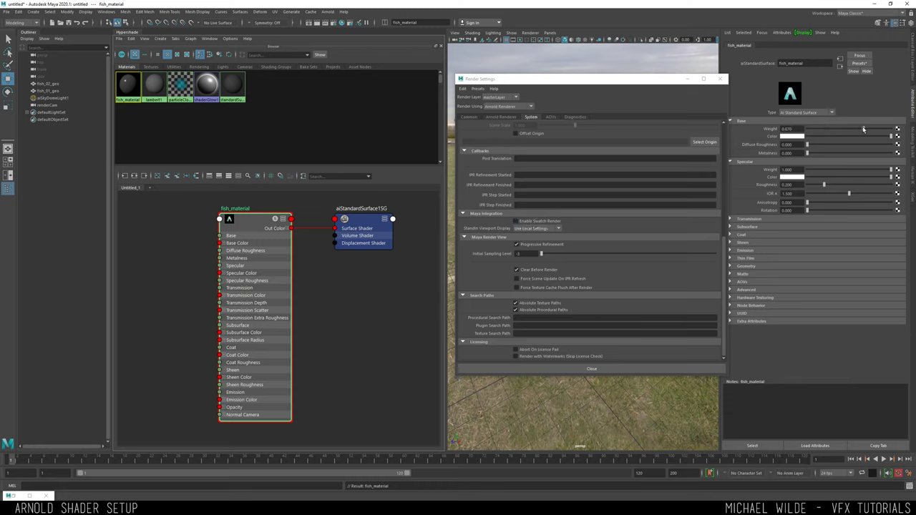
pyautogui.click(817, 128)
pyautogui.moveTo(817, 129); pyautogui.dragTo(913, 136)
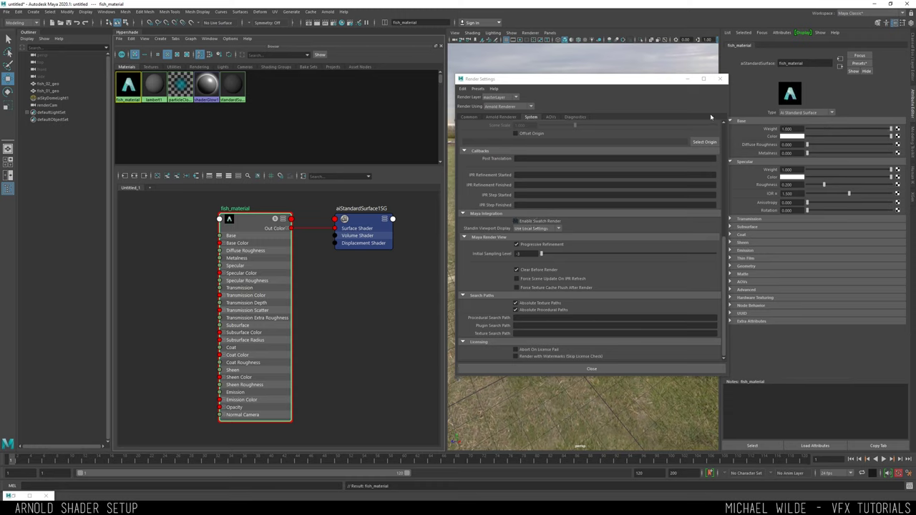
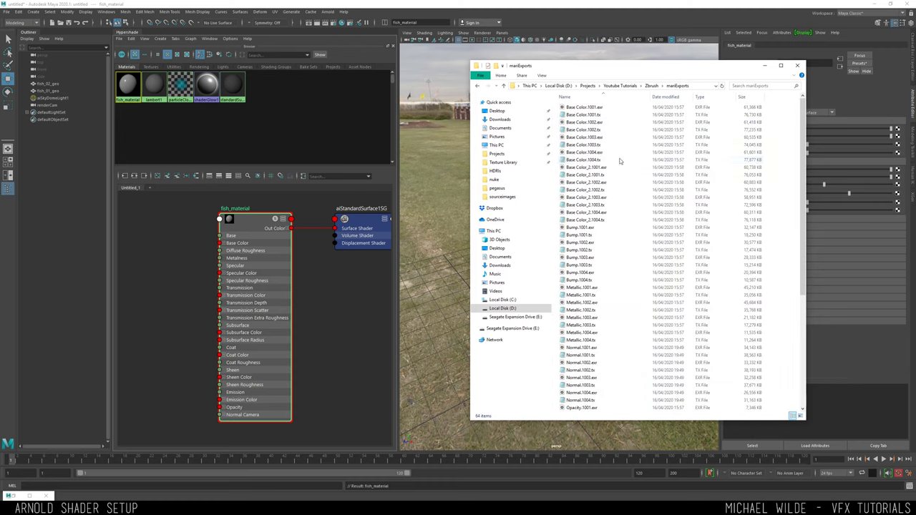
# Look through the exported texture files in the mariExports folder and select the folder's full path
pyautogui.scroll(-8, 630, 159)
pyautogui.scroll(8, 644, 203)
pyautogui.click(696, 85)
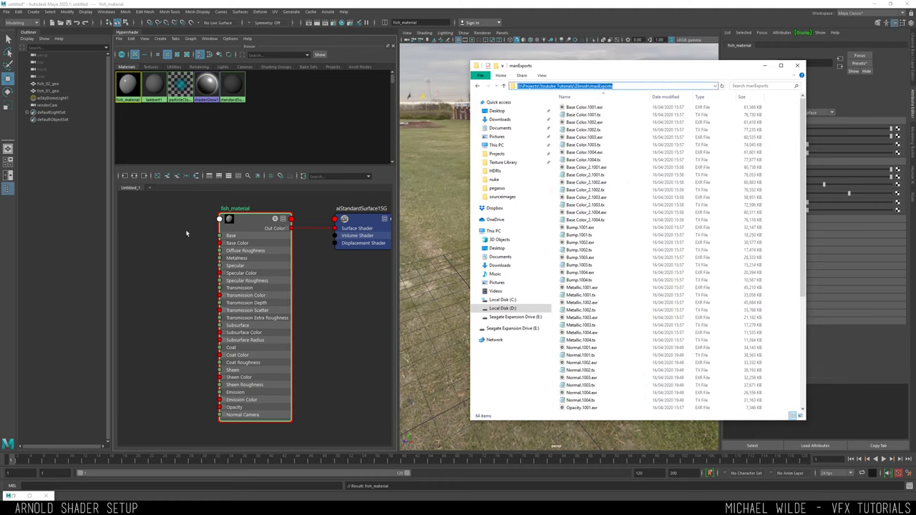
# Return to Maya, widen the Hypershade and make room beside the fish_material node for texture nodes
pyautogui.click(186, 233)
pyautogui.scroll(2, 187, 233)
pyautogui.keyDown('alt'); pyautogui.moveTo(201, 234); pyautogui.dragTo(311, 264, button='middle'); pyautogui.keyUp('alt')
pyautogui.scroll(-5, 244, 264)
pyautogui.scroll(2, 242, 264)
pyautogui.moveTo(398, 233); pyautogui.dragTo(483, 232)
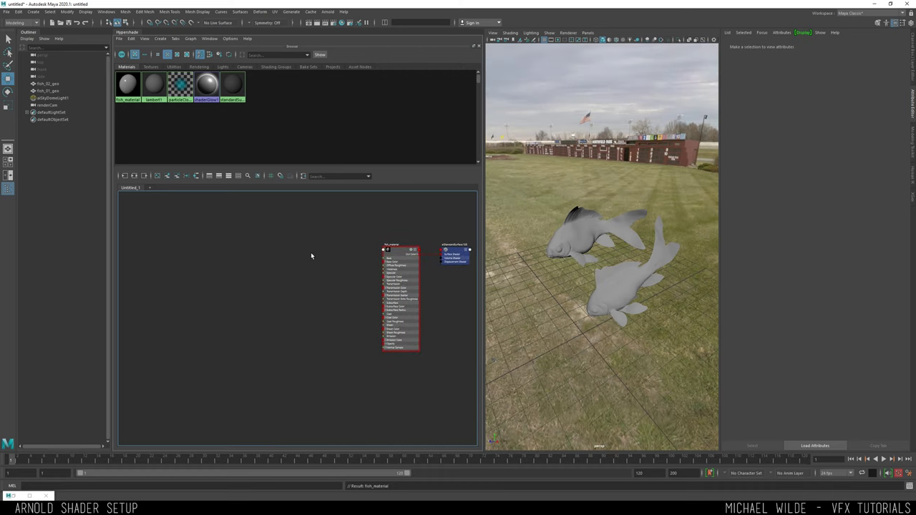
pyautogui.scroll(2, 315, 257)
# Connect a new File texture node to the base color of fish_material
pyautogui.click(377, 264)
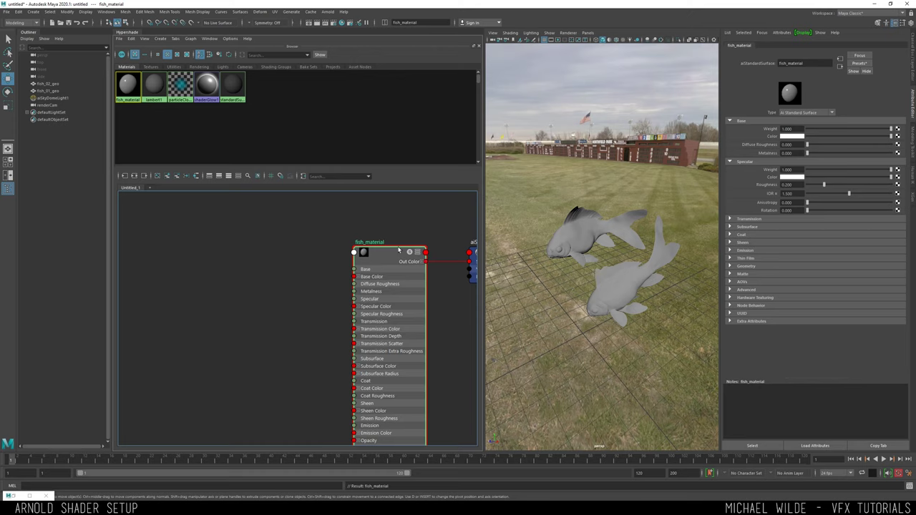
pyautogui.click(254, 270)
pyautogui.click(397, 259)
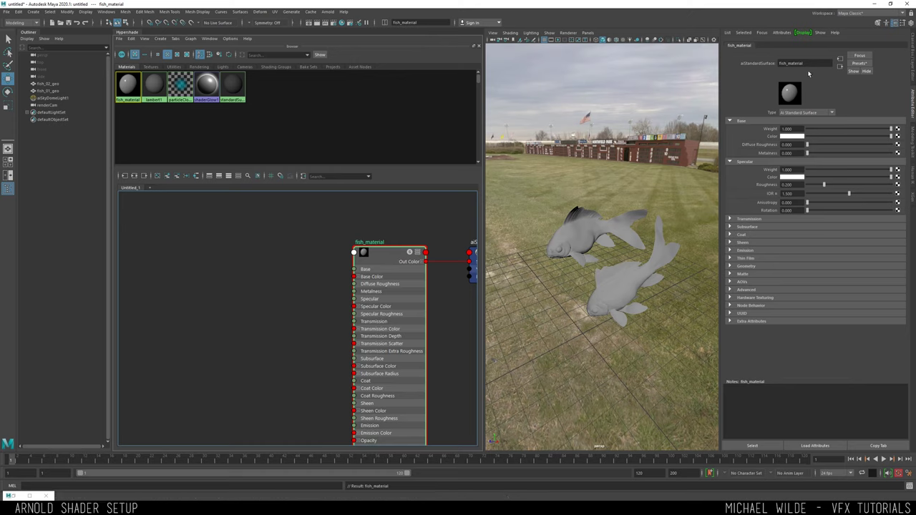
pyautogui.click(898, 136)
pyautogui.moveTo(365, 179); pyautogui.dragTo(612, 110)
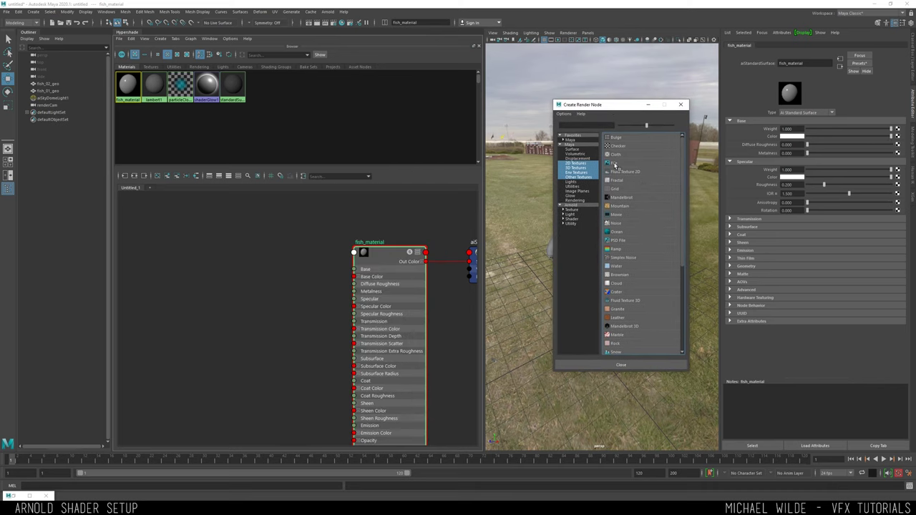
pyautogui.click(614, 165)
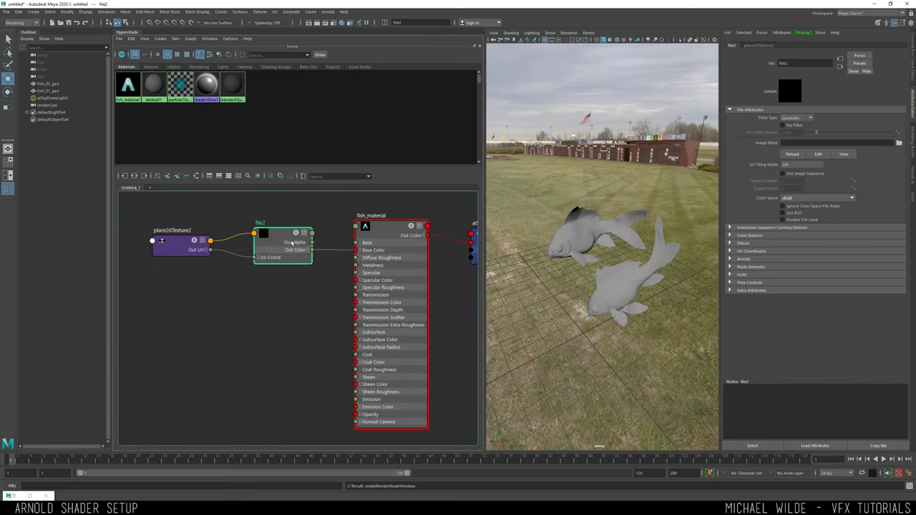
# Turn off filtering on the file2 node and load Base Color.1001.exr from the mariExports folder as its image
pyautogui.click(803, 119)
pyautogui.click(799, 125)
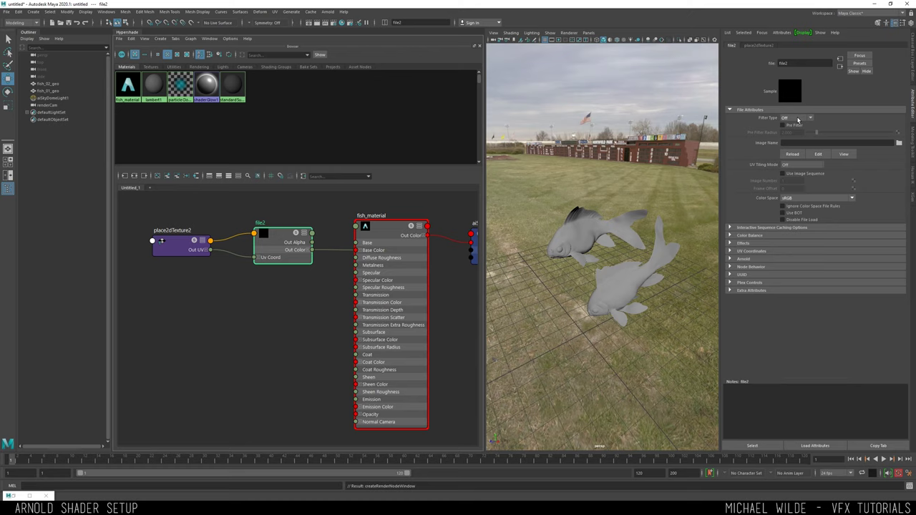
pyautogui.click(796, 142)
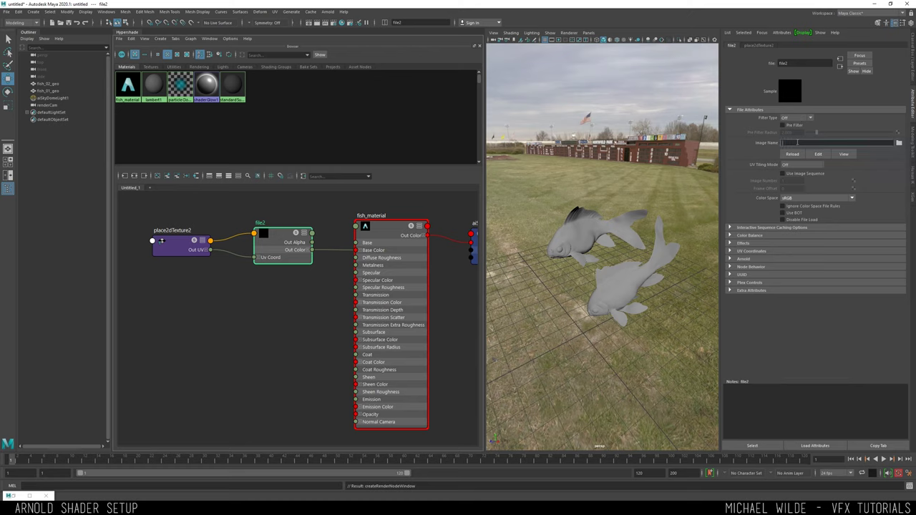
pyautogui.click(898, 144)
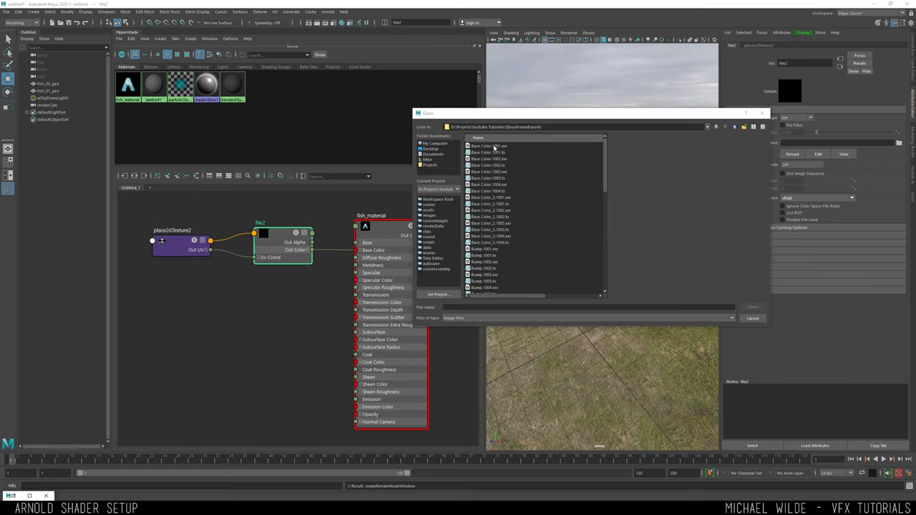
pyautogui.click(501, 146)
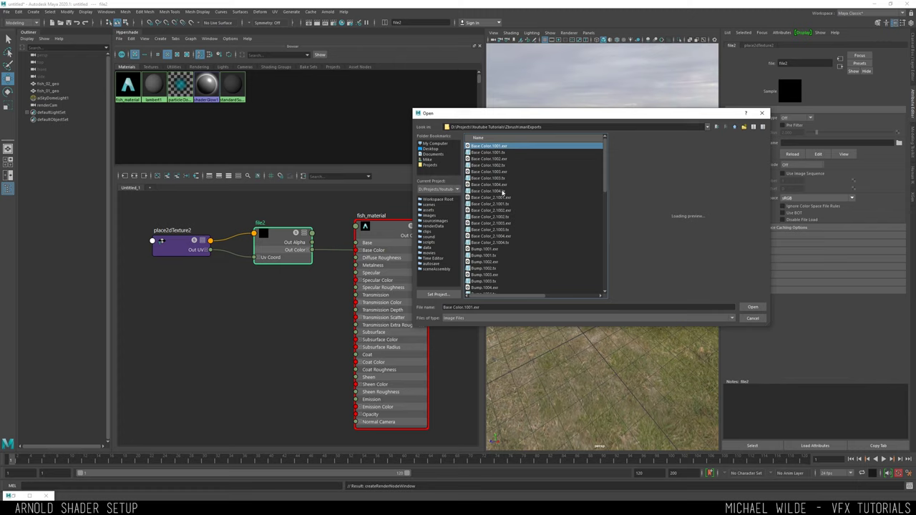
pyautogui.click(501, 159)
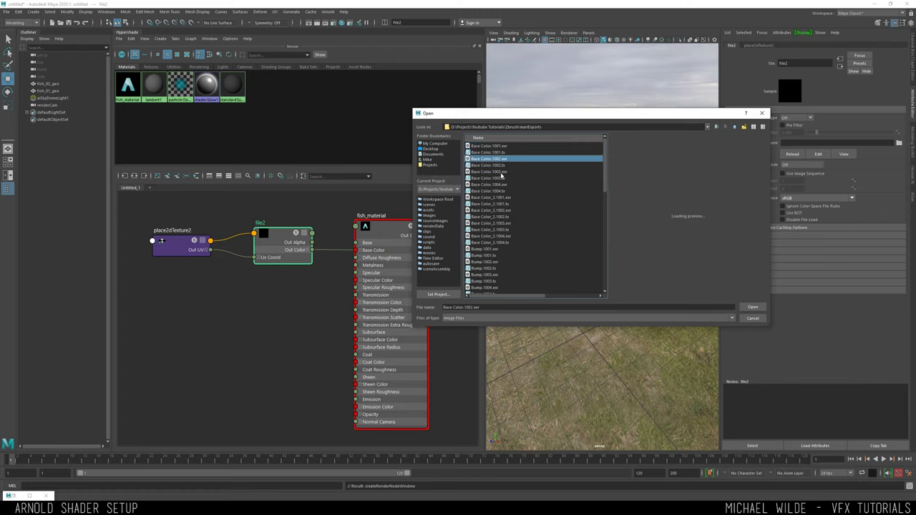
pyautogui.click(504, 147)
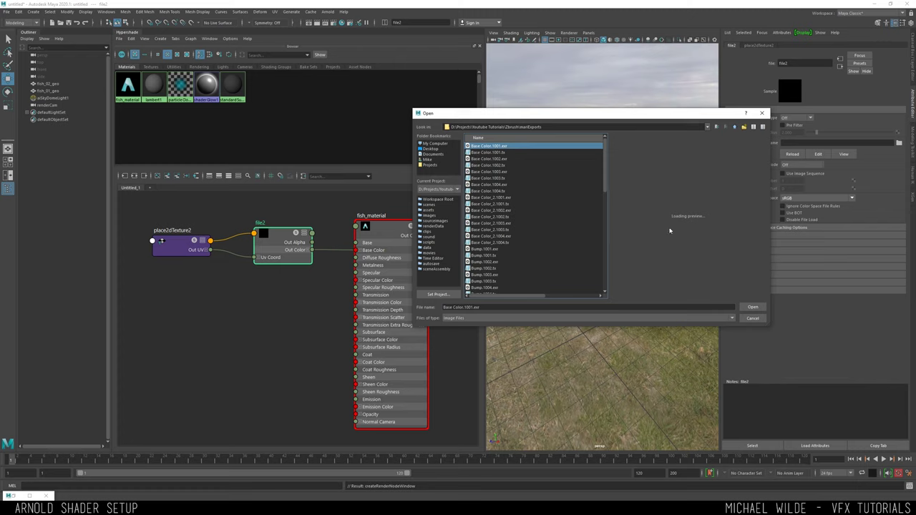
pyautogui.click(754, 307)
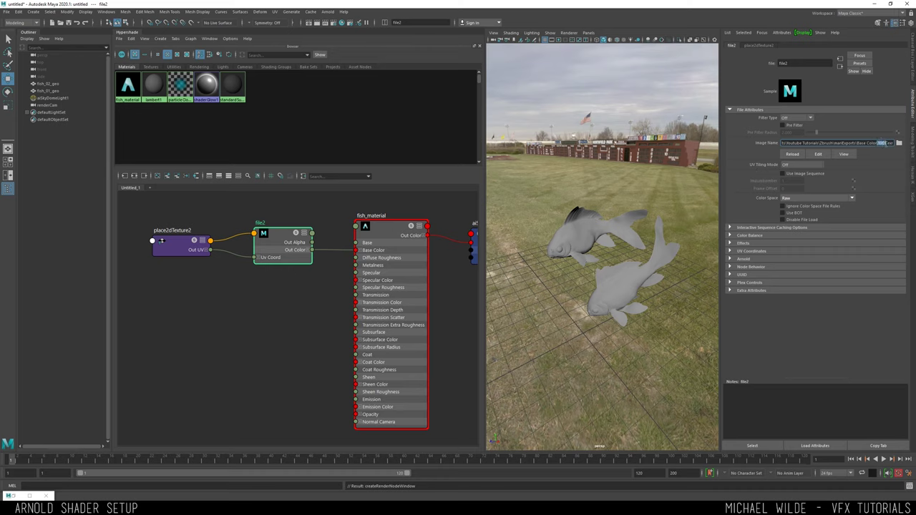
# Set the file2 texture's UV tiling mode to UDIM (Mari) and reveal its UV coordinate and Arnold settings
pyautogui.doubleClick(886, 143)
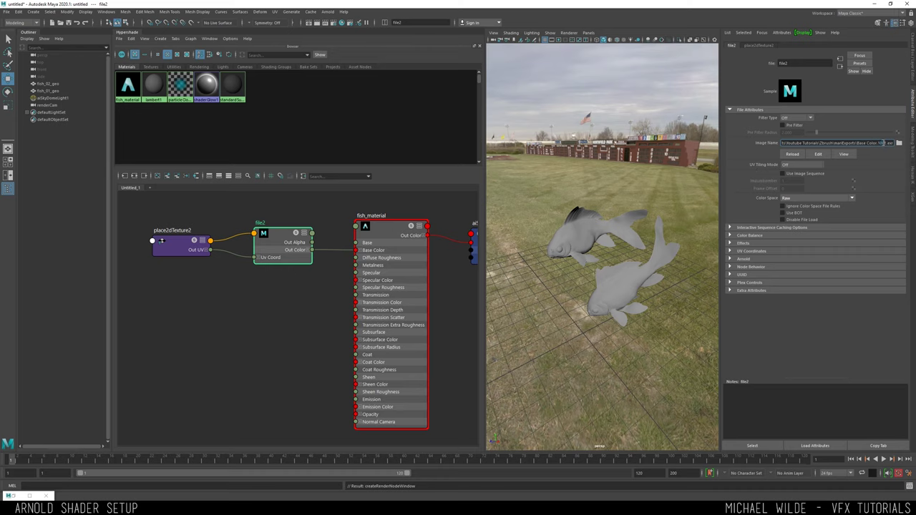
pyautogui.click(788, 165)
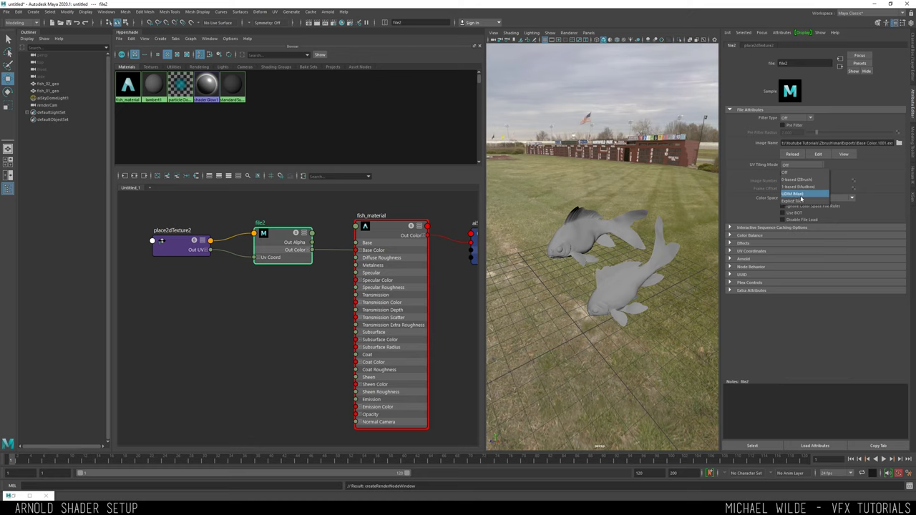
pyautogui.click(800, 196)
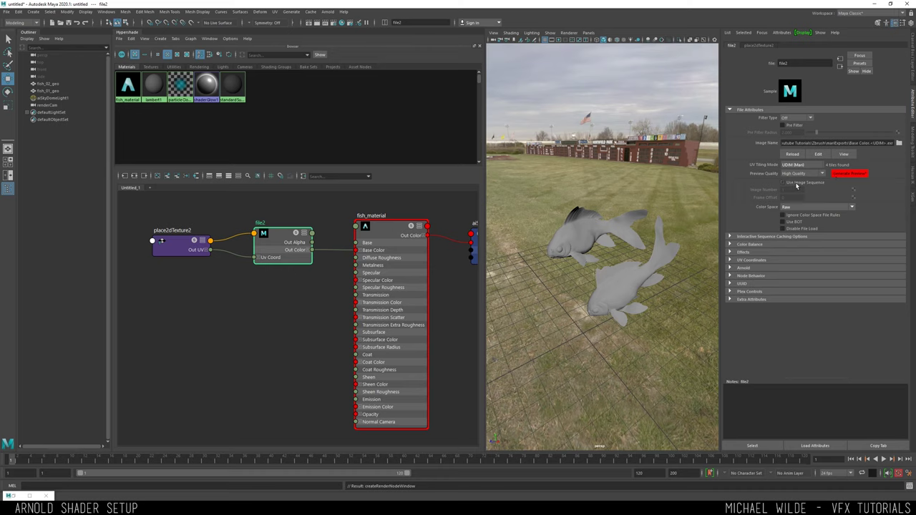
pyautogui.doubleClick(874, 143)
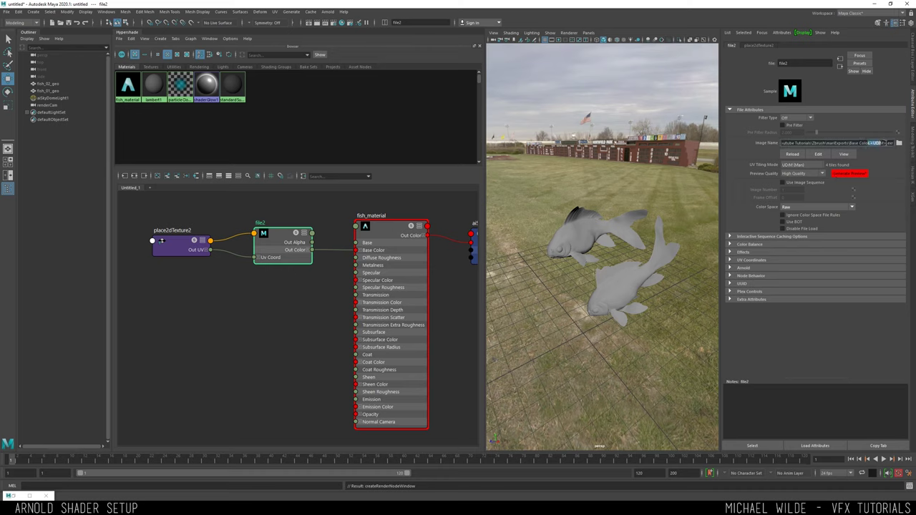
pyautogui.moveTo(886, 143); pyautogui.dragTo(870, 143)
pyautogui.click(802, 259)
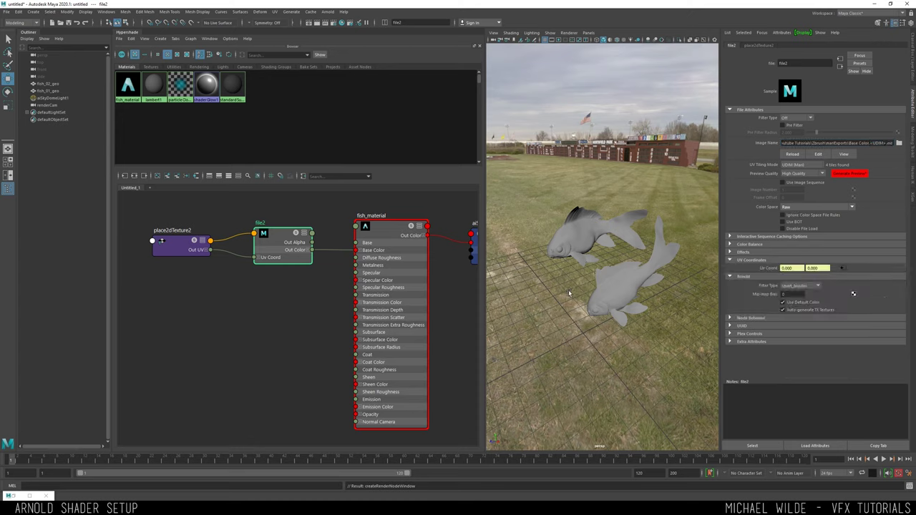
# Select fish_material, narrow the Hypershade to enlarge the viewport, and open the Render View over it
pyautogui.click(390, 234)
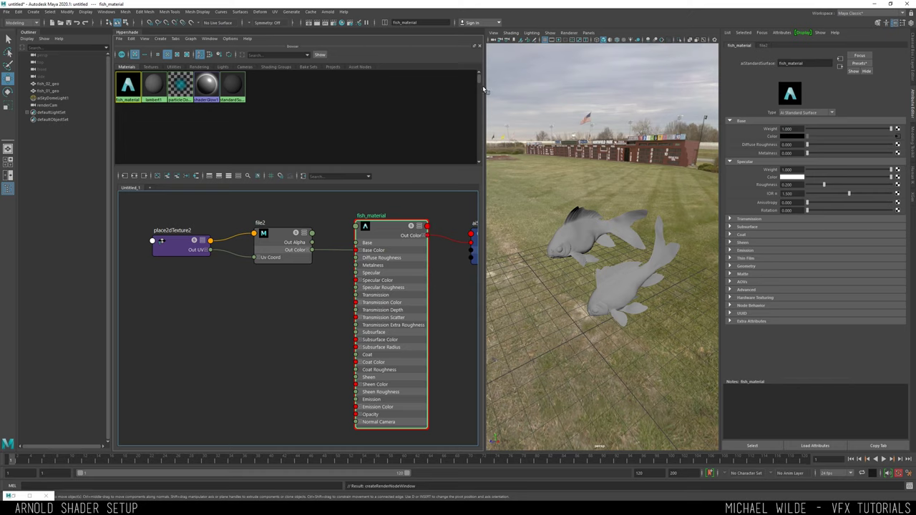
pyautogui.moveTo(484, 87); pyautogui.dragTo(376, 86)
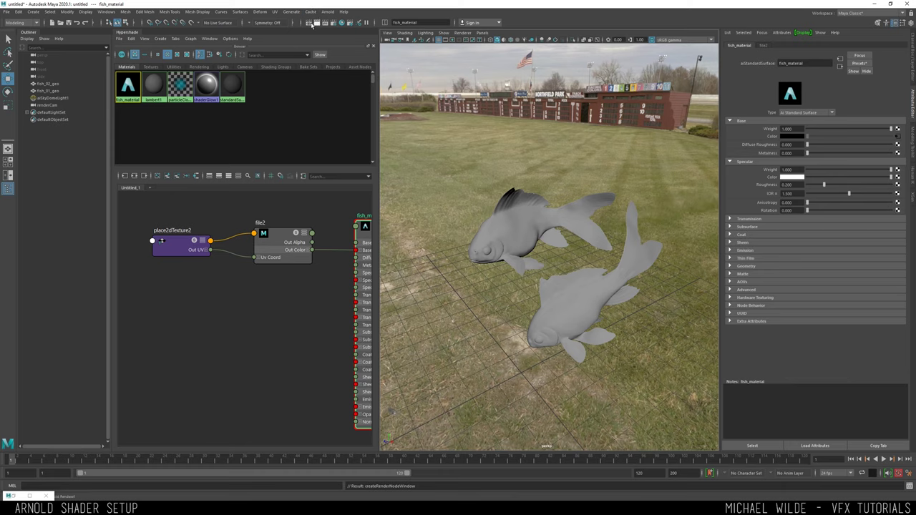
pyautogui.click(309, 22)
pyautogui.moveTo(463, 105); pyautogui.dragTo(487, 98)
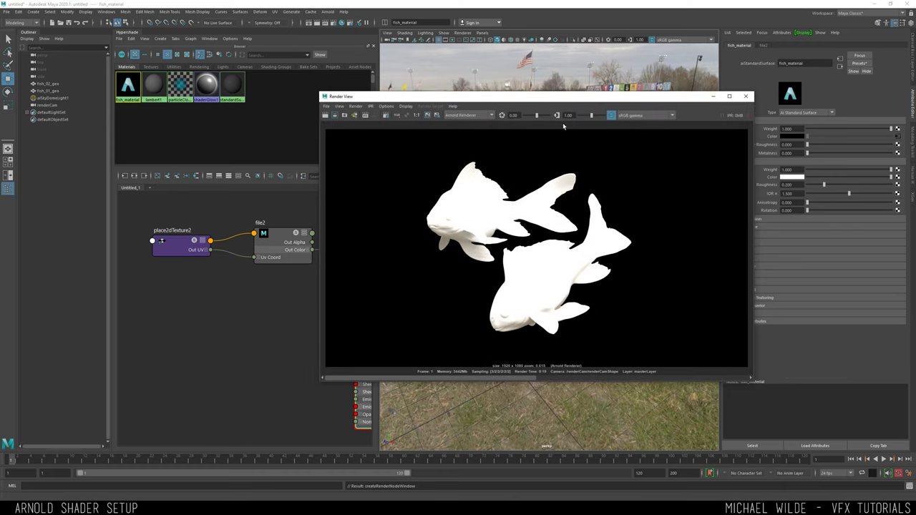
# Keep the white fish render, remove the stored render with the visible background, and re-render with the base color map for comparison
pyautogui.click(501, 378)
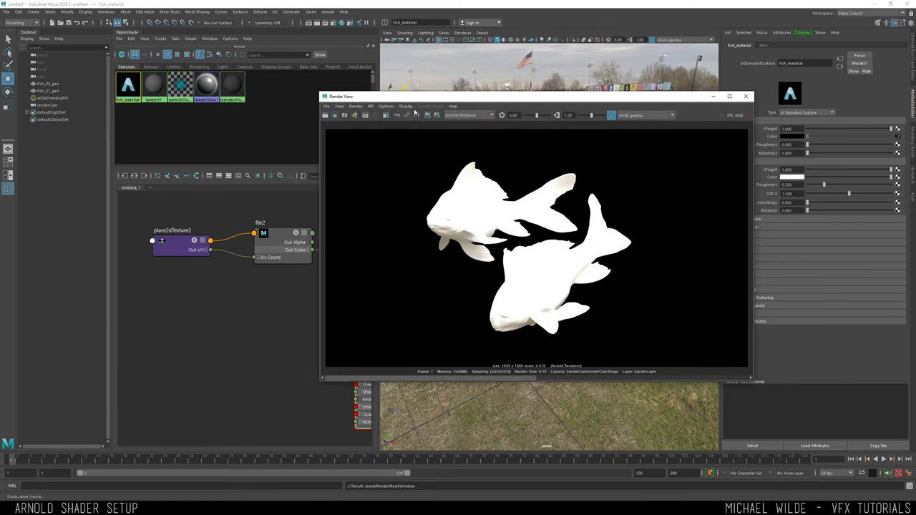
pyautogui.click(429, 116)
pyautogui.moveTo(441, 380); pyautogui.dragTo(528, 378)
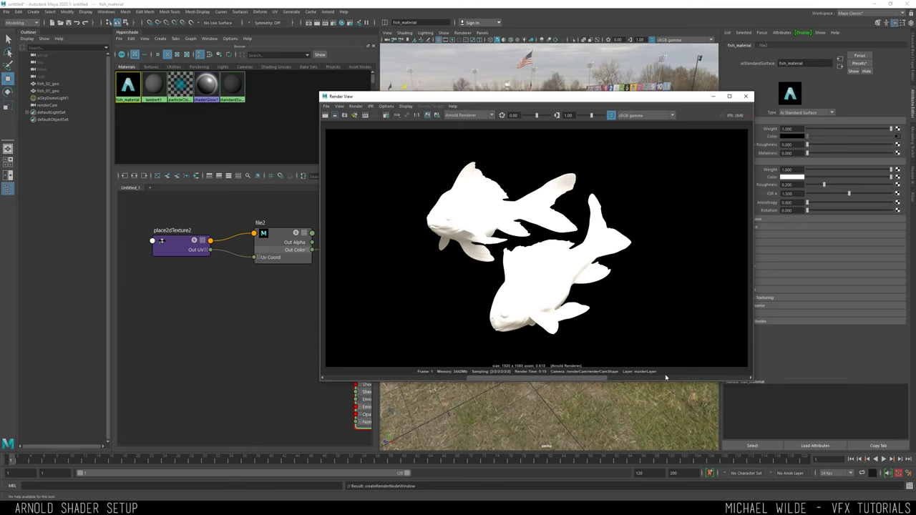
pyautogui.click(666, 377)
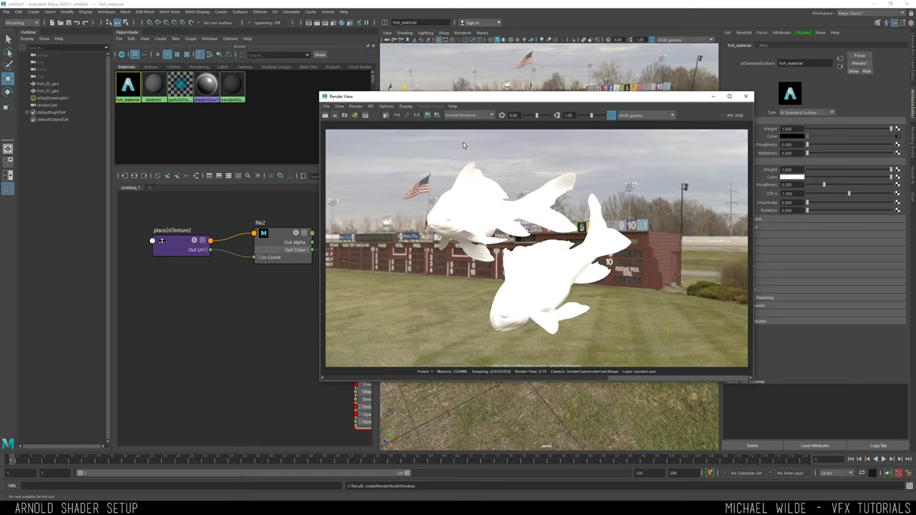
pyautogui.click(436, 116)
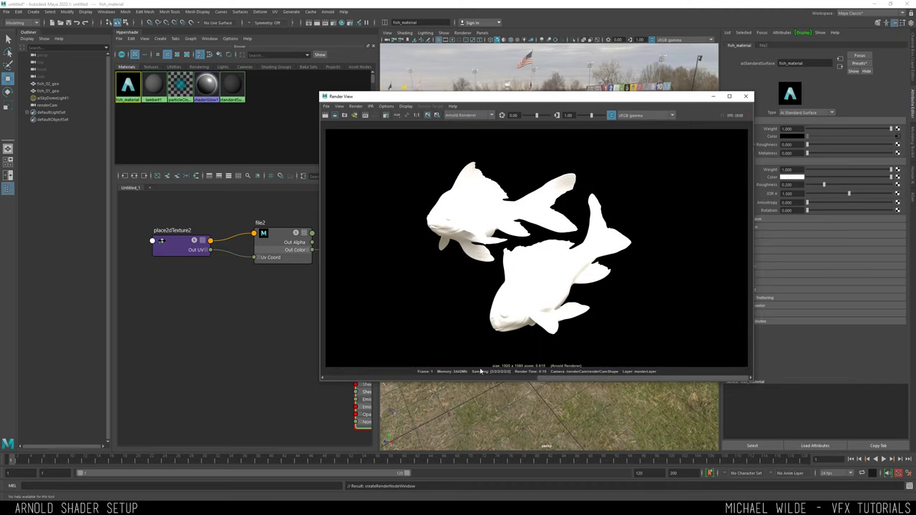
pyautogui.click(325, 115)
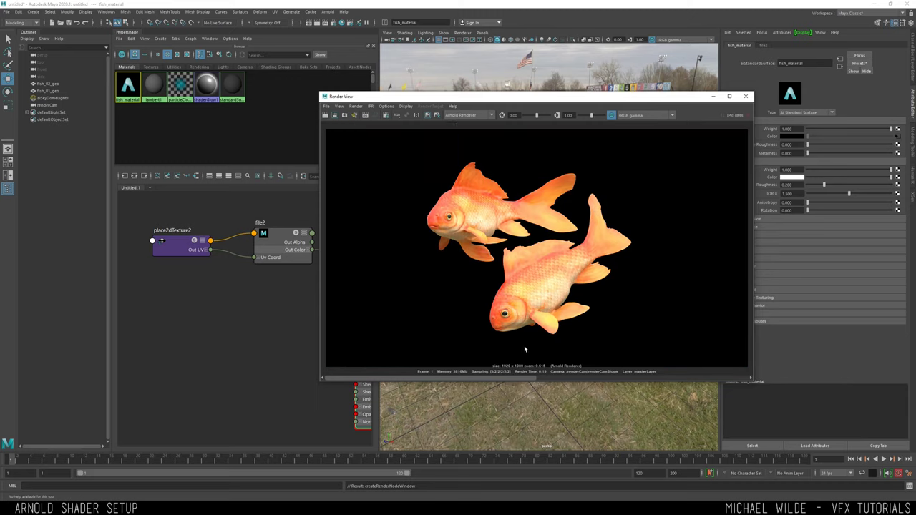
pyautogui.click(670, 380)
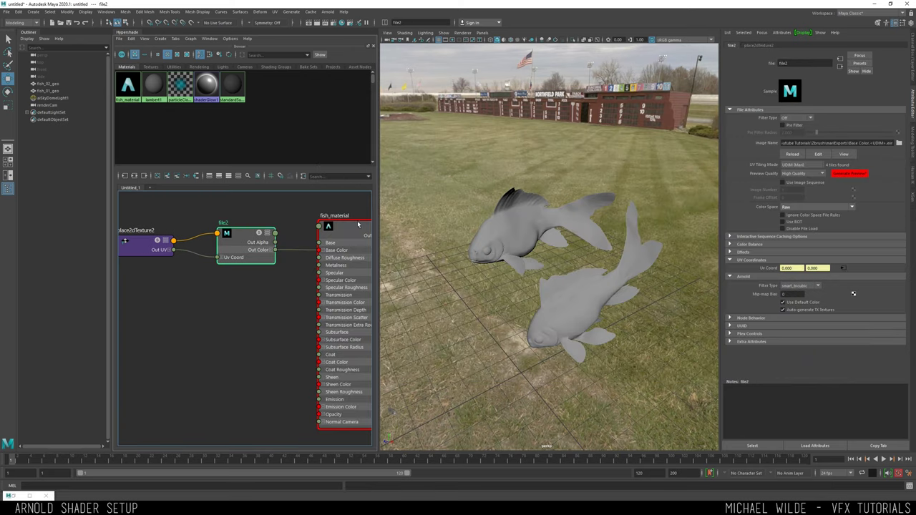
# Rename the base color file node as col
pyautogui.moveTo(792, 63); pyautogui.dragTo(730, 62)
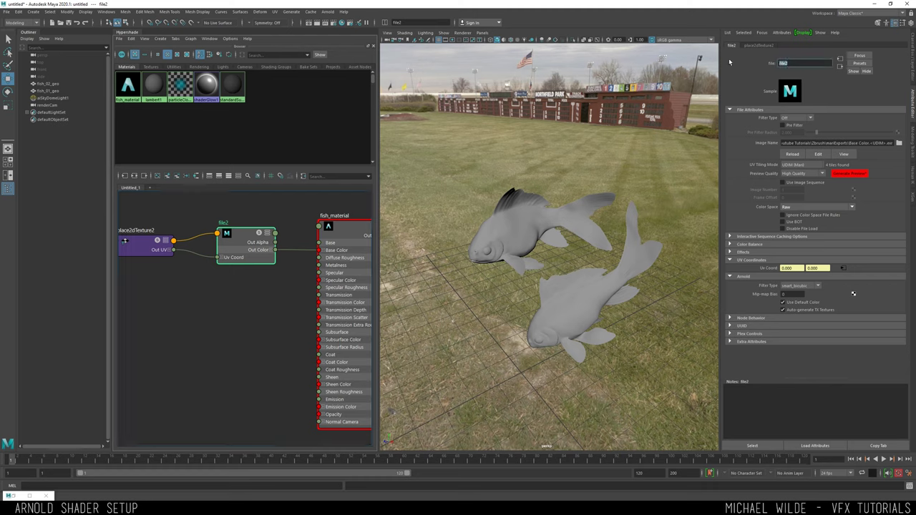
pyautogui.write('col')
pyautogui.press('Return')
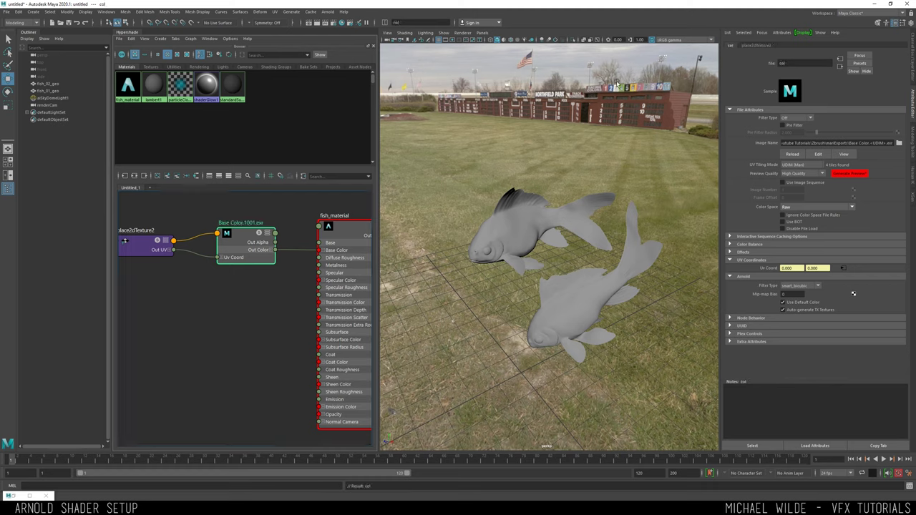
pyautogui.click(804, 63)
pyautogui.scroll(-3, 273, 216)
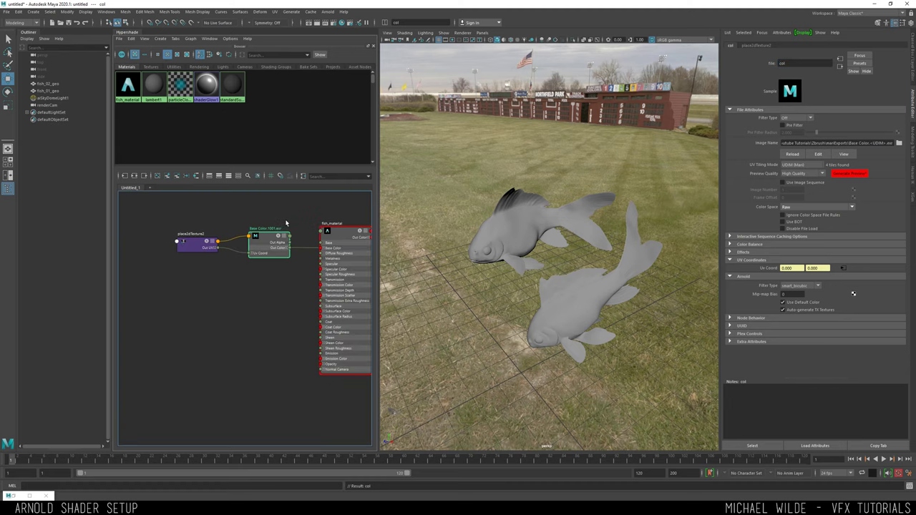
pyautogui.scroll(3, 289, 216)
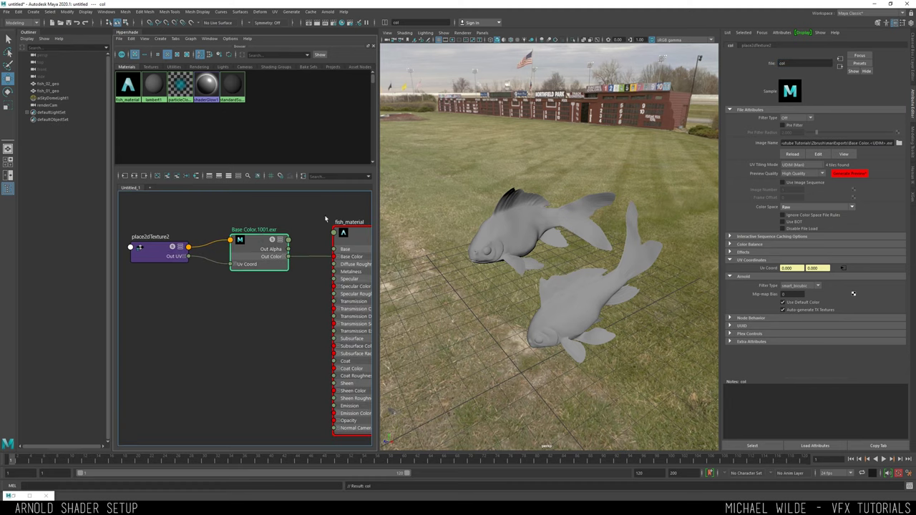
pyautogui.moveTo(254, 282); pyautogui.dragTo(302, 284, button='middle')
# Set the Repeat UV of place2dTexture2 to 4 by 4 and render the fish to test the texture tiling
pyautogui.click(196, 251)
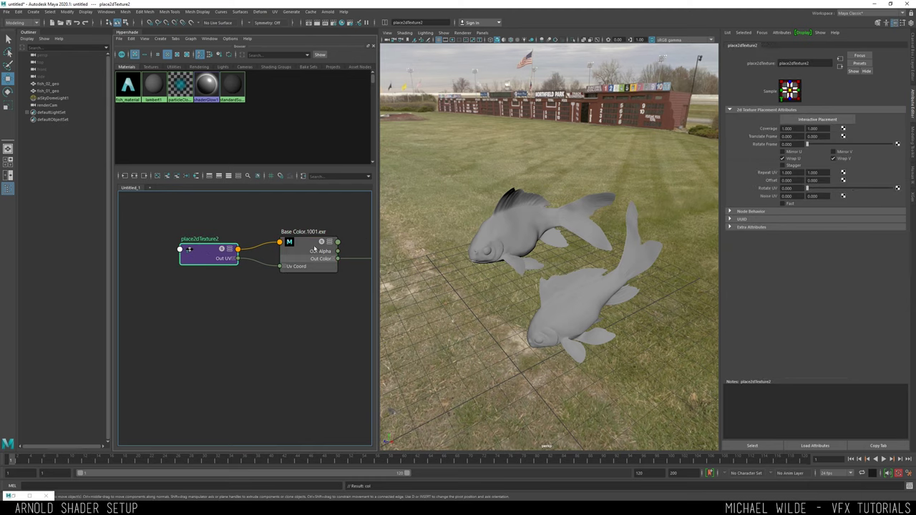
pyautogui.moveTo(250, 225); pyautogui.dragTo(229, 232, button='middle')
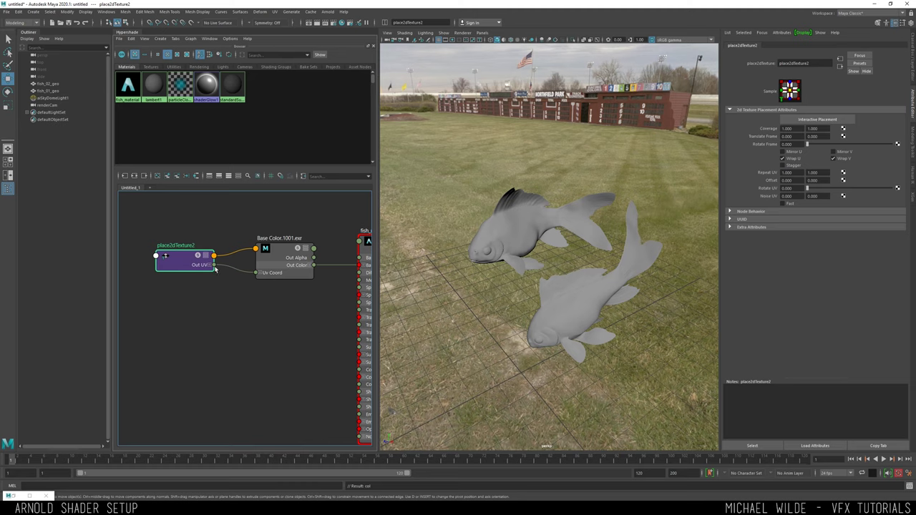
pyautogui.click(286, 248)
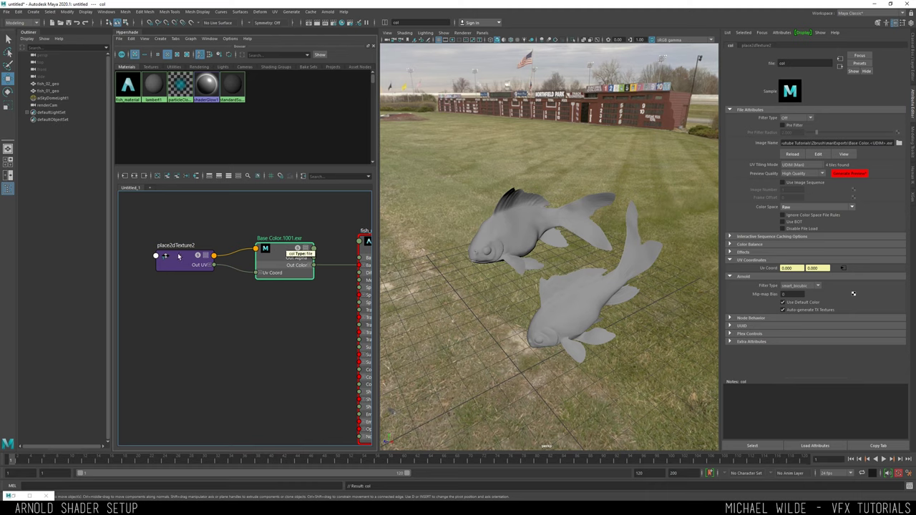
pyautogui.click(180, 258)
pyautogui.doubleClick(796, 173)
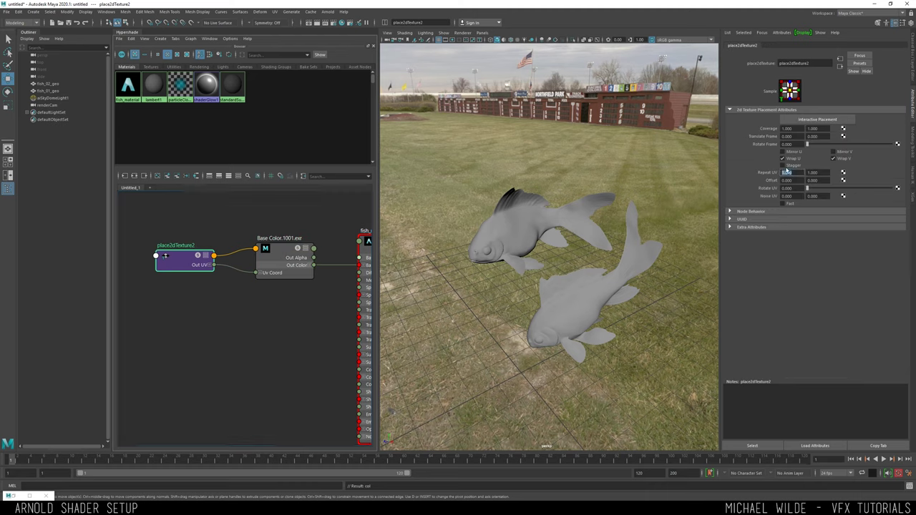
pyautogui.write('4')
pyautogui.doubleClick(809, 172)
pyautogui.write('4')
pyautogui.press('Tab')
pyautogui.click(308, 22)
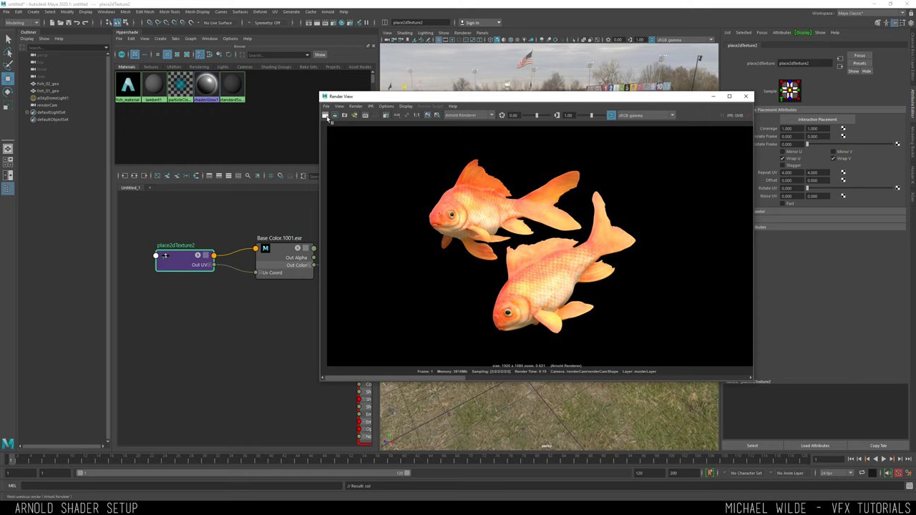
pyautogui.click(327, 116)
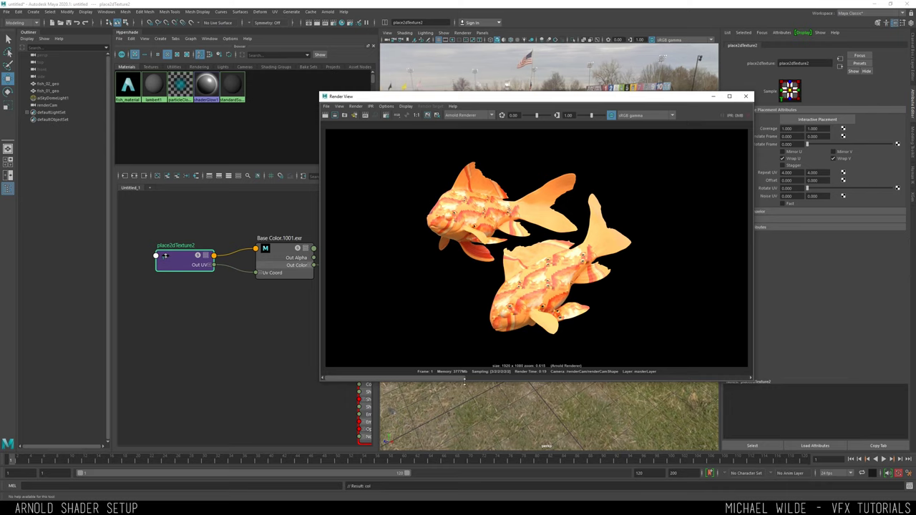
# Reset both Repeat UV values of place2dTexture2 to 1
pyautogui.doubleClick(793, 172)
pyautogui.write('1')
pyautogui.press('Tab')
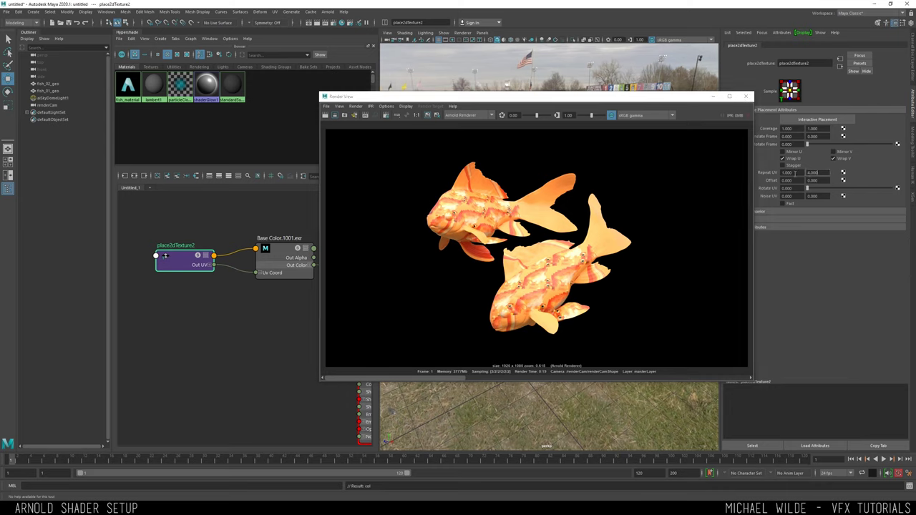
pyautogui.write('1')
pyautogui.press('Return')
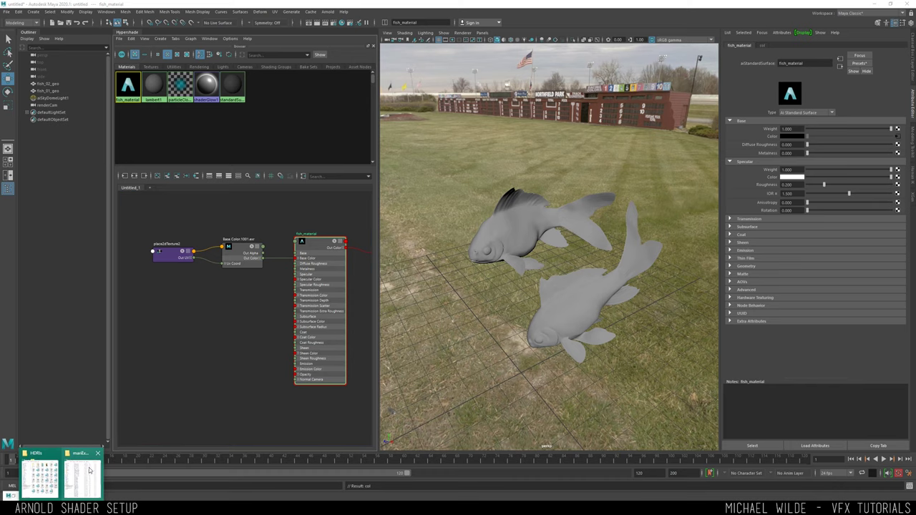
# Look through the mariExports folder to review the exported Bump, Metallic, Normal, Opacity, Roughness and SSS weight texture maps
pyautogui.click(88, 469)
pyautogui.click(583, 108)
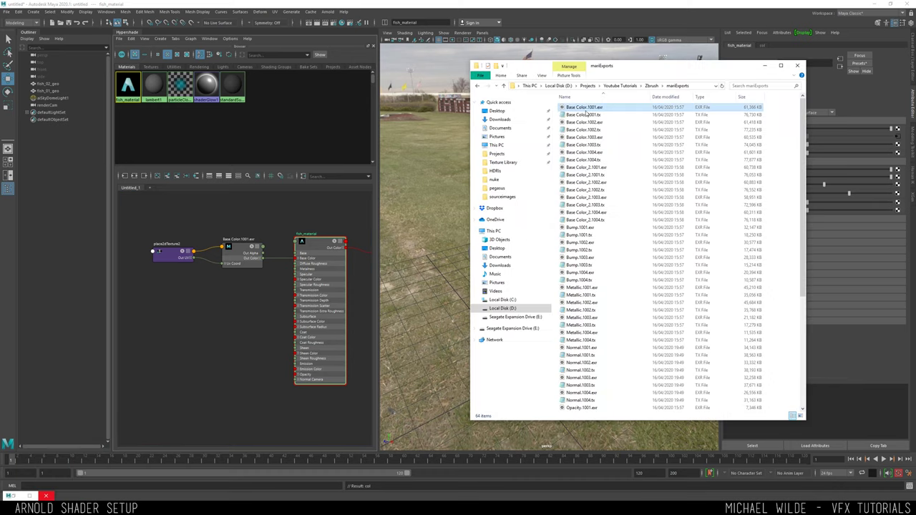
pyautogui.click(581, 227)
pyautogui.scroll(-1, 613, 289)
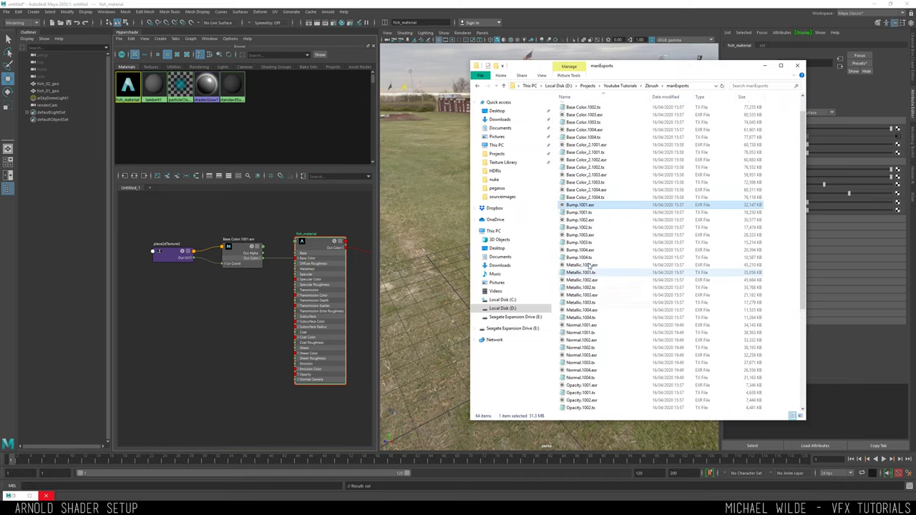
pyautogui.click(583, 265)
pyautogui.scroll(-2, 584, 290)
pyautogui.scroll(-5, 581, 292)
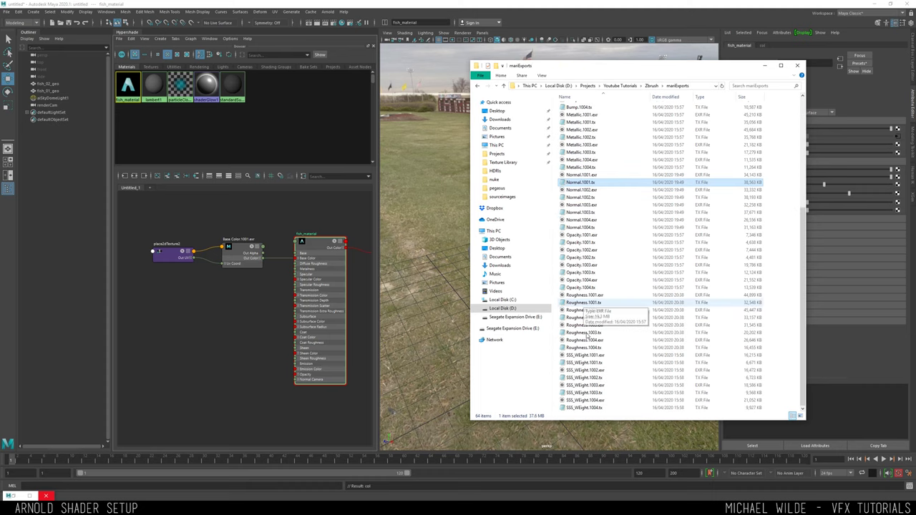
pyautogui.click(584, 294)
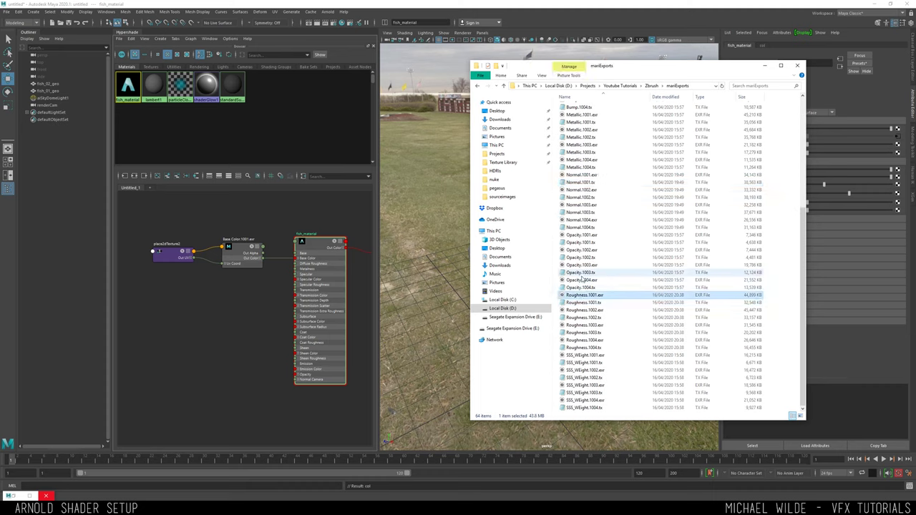
pyautogui.click(581, 272)
pyautogui.click(266, 210)
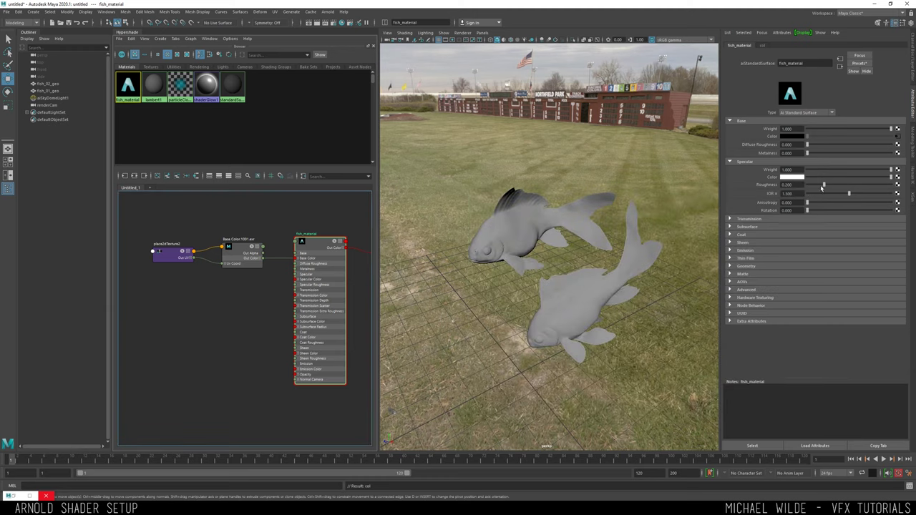
# Add a File texture to fish_material's specular Roughness, load Roughness.1001.exr, and set its UV Tiling Mode to UDIM (Mari)
pyautogui.click(898, 185)
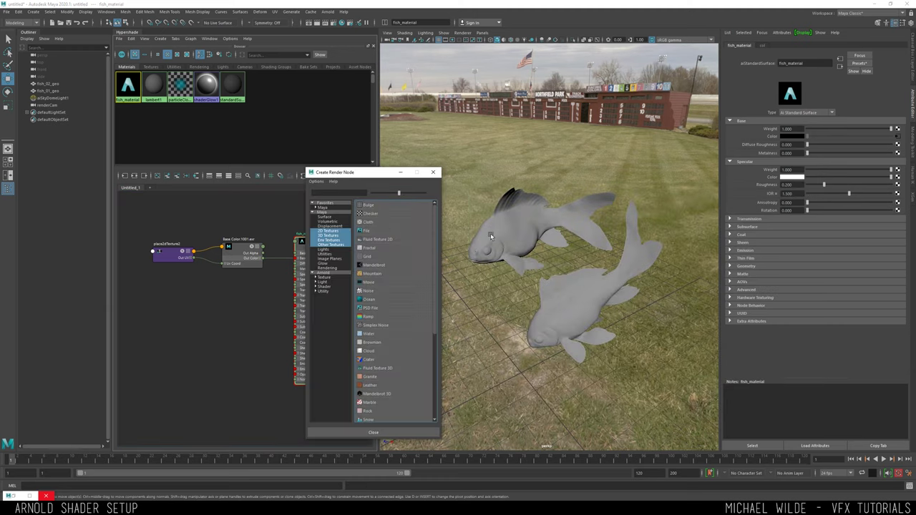
pyautogui.click(368, 231)
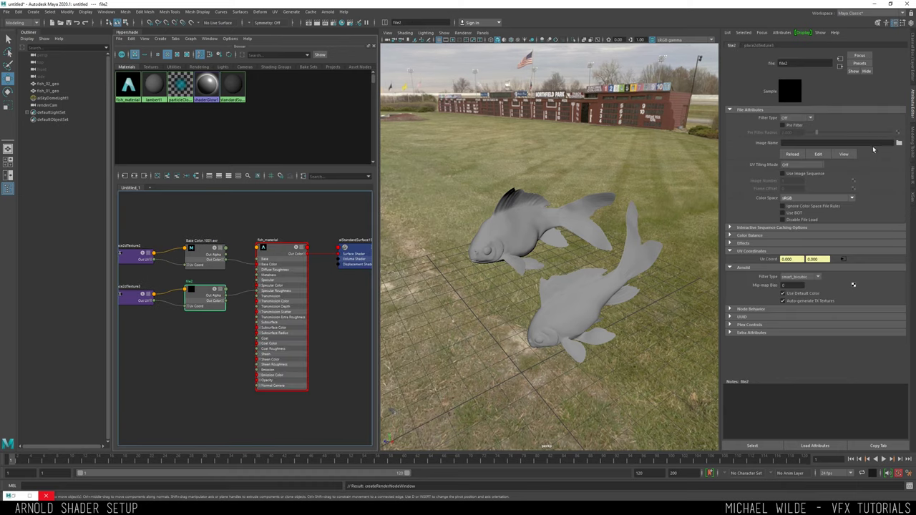
pyautogui.click(897, 143)
pyautogui.scroll(-5, 510, 216)
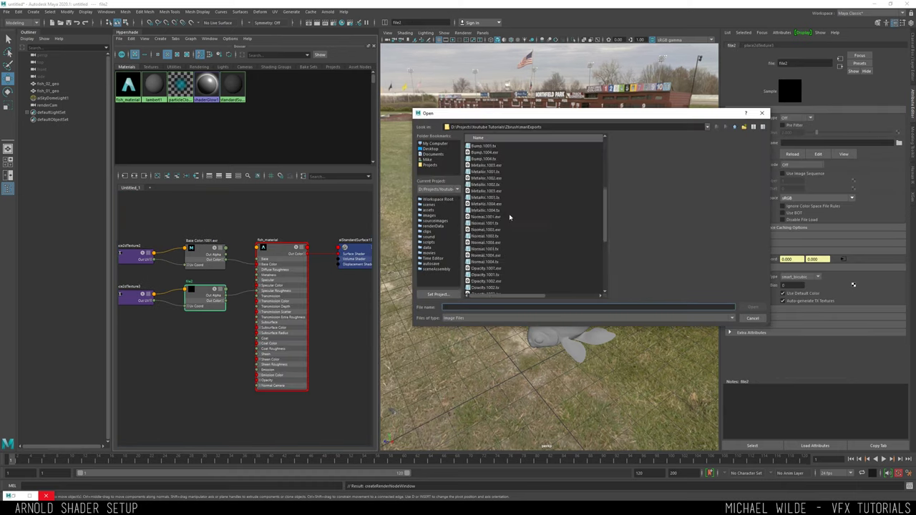
pyautogui.doubleClick(486, 191)
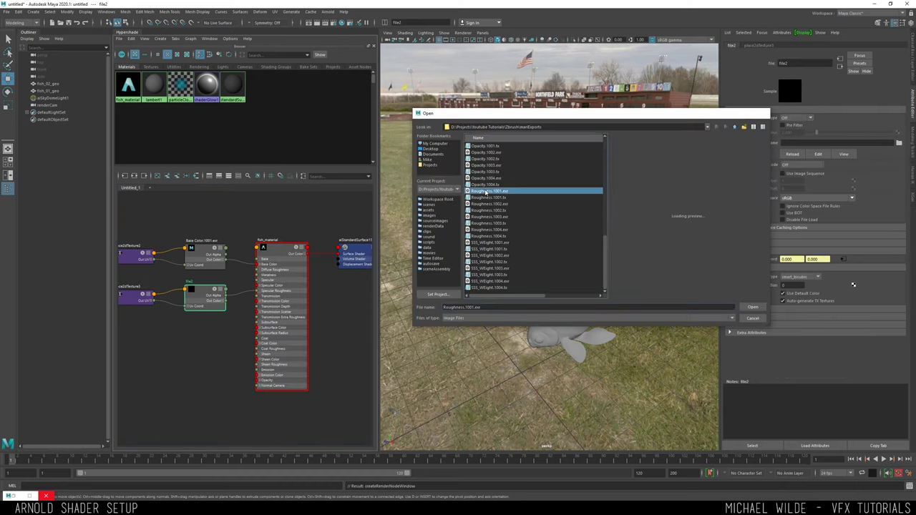
pyautogui.click(793, 165)
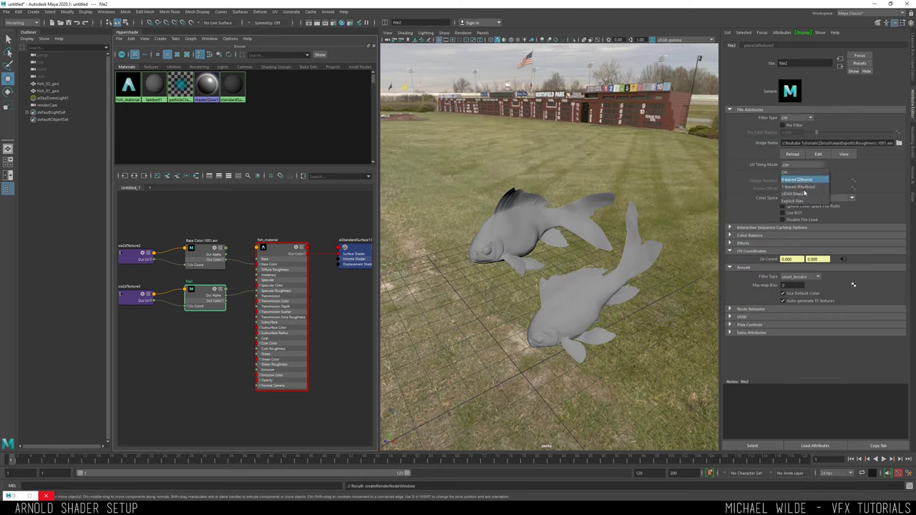
pyautogui.click(803, 184)
# Rename the roughness file node file2 as SPECR
pyautogui.keyDown('alt'); pyautogui.moveTo(224, 347); pyautogui.dragTo(268, 348, button='middle'); pyautogui.keyUp('alt')
pyautogui.click(318, 259)
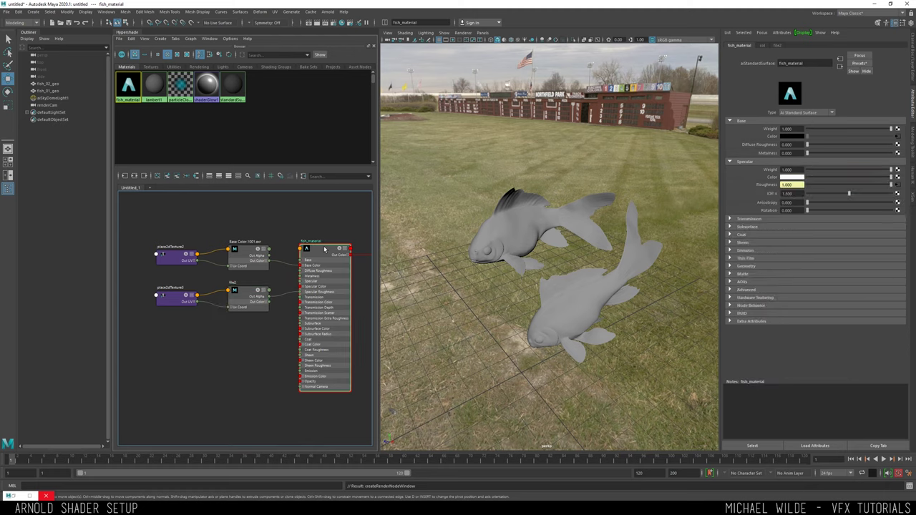
pyautogui.doubleClick(787, 184)
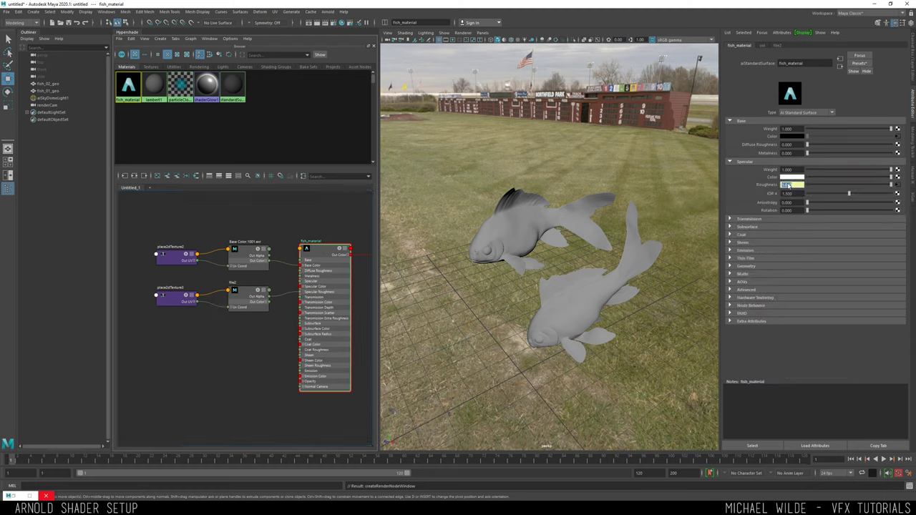
pyautogui.scroll(4, 218, 311)
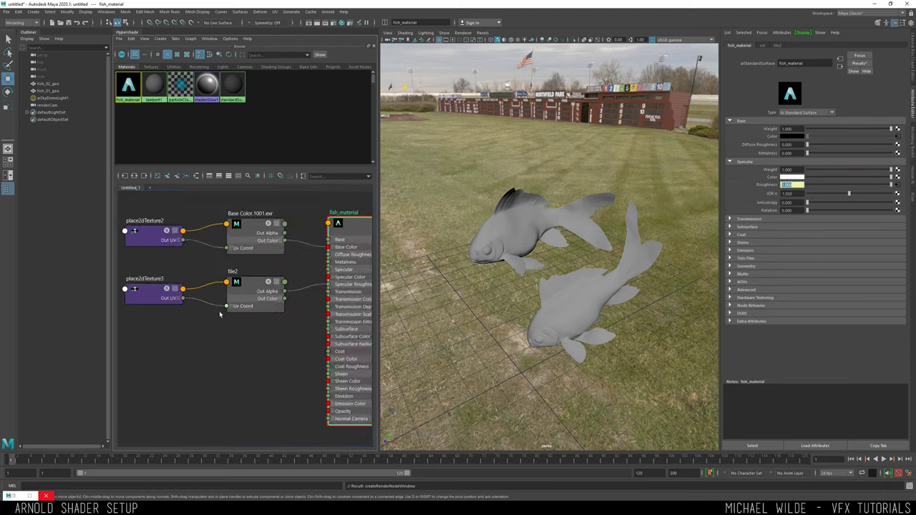
pyautogui.click(301, 292)
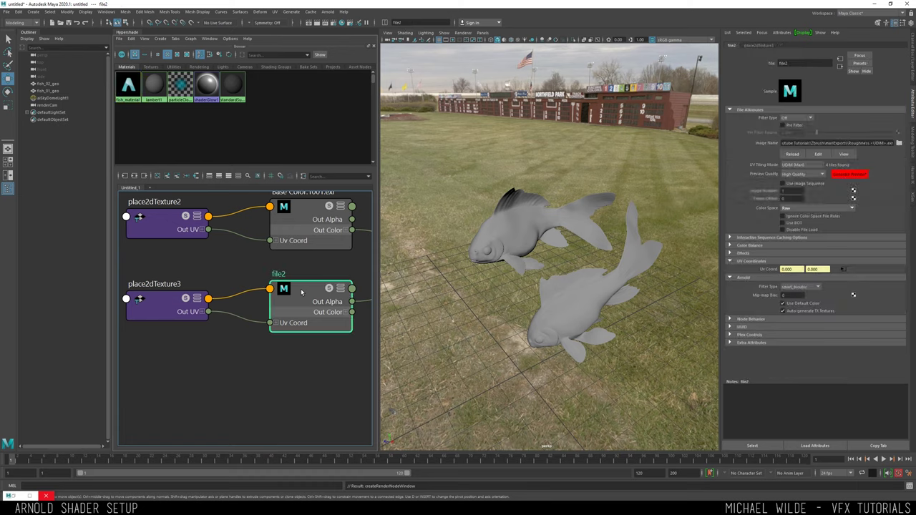
pyautogui.click(807, 64)
pyautogui.write('SPEC')
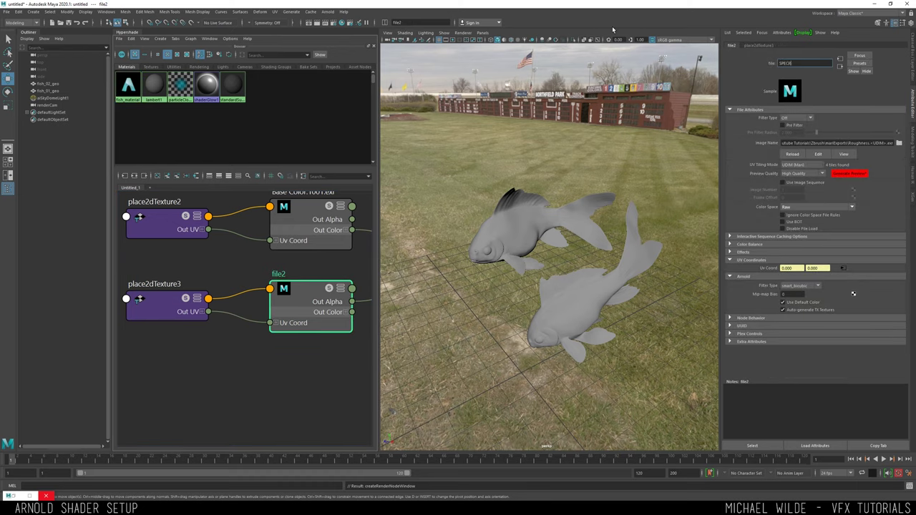
pyautogui.write('R')
pyautogui.press('Return')
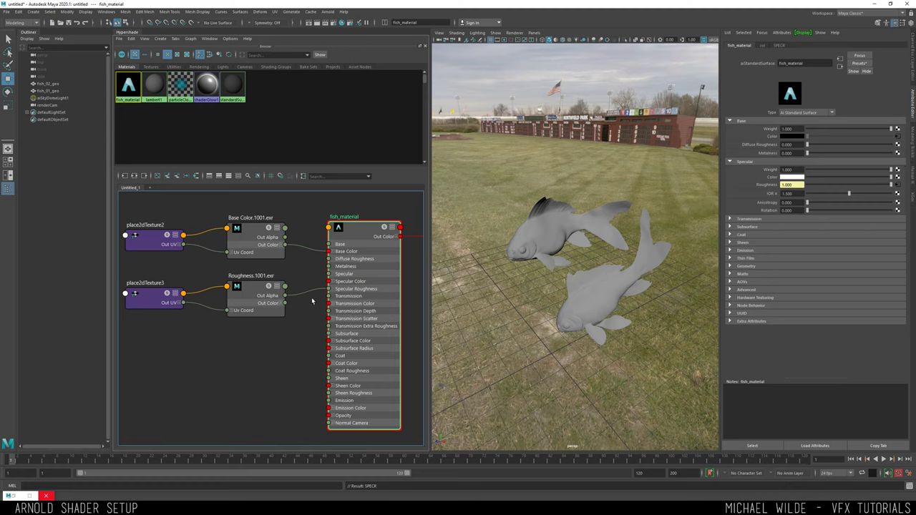
# Try to connect the roughness texture's Out Color directly to fish_material's Specular Roughness
pyautogui.scroll(3, 314, 322)
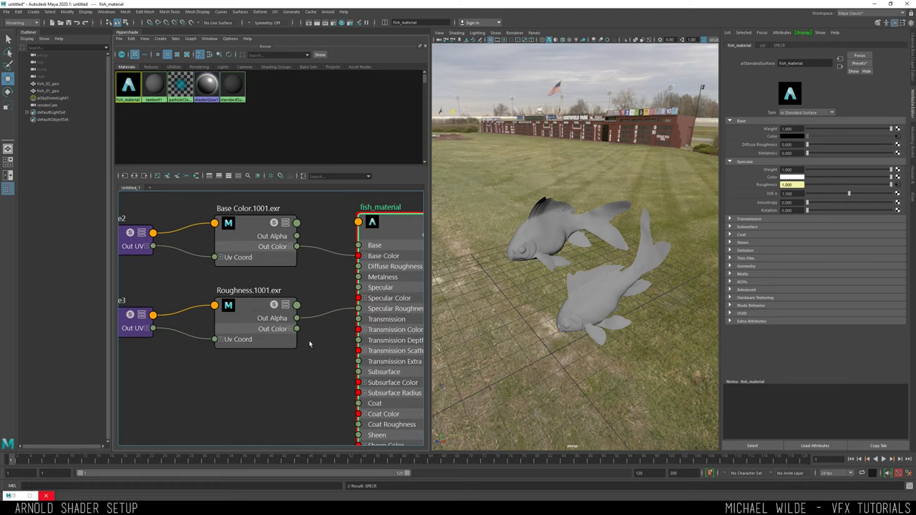
pyautogui.keyDown('alt'); pyautogui.moveTo(333, 292); pyautogui.dragTo(295, 288, button='middle'); pyautogui.keyUp('alt')
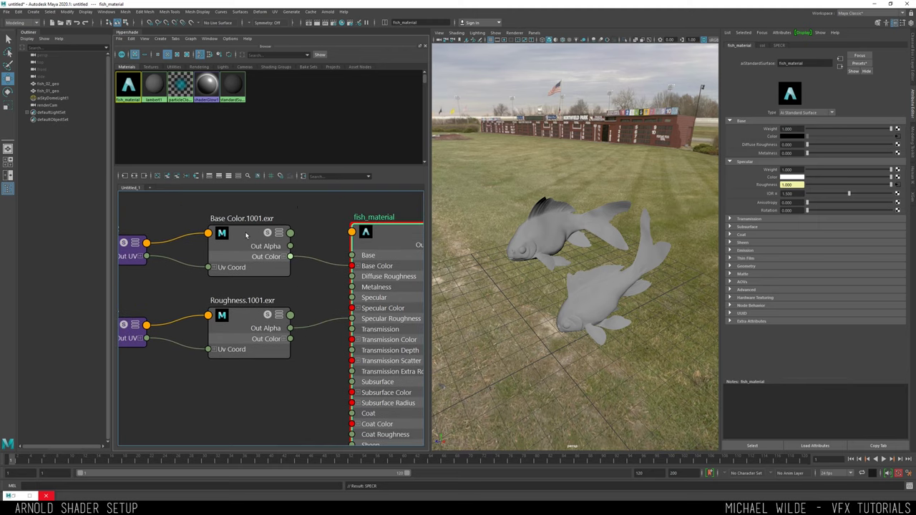
pyautogui.click(246, 237)
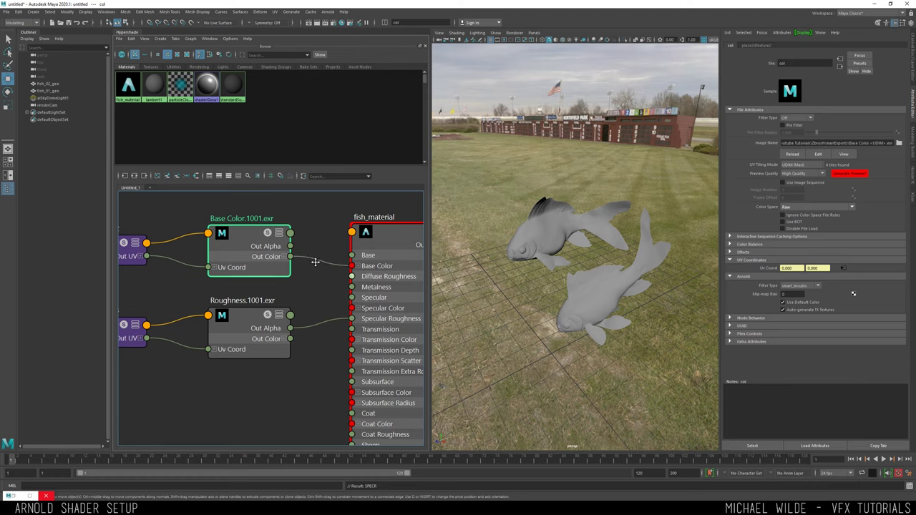
pyautogui.keyDown('alt'); pyautogui.moveTo(315, 262); pyautogui.dragTo(312, 234, button='middle'); pyautogui.keyUp('alt')
pyautogui.keyDown('alt'); pyautogui.moveTo(296, 287); pyautogui.dragTo(289, 300, button='middle'); pyautogui.keyUp('alt')
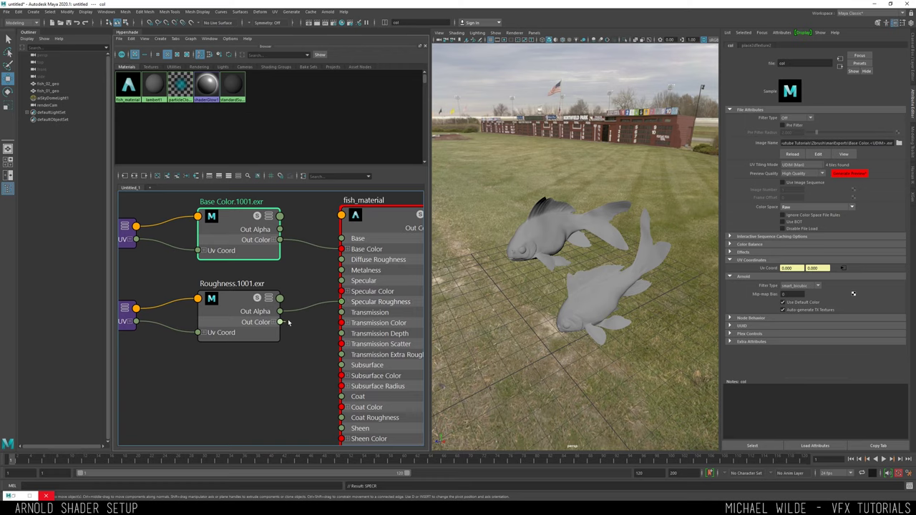
pyautogui.moveTo(289, 323); pyautogui.dragTo(343, 305)
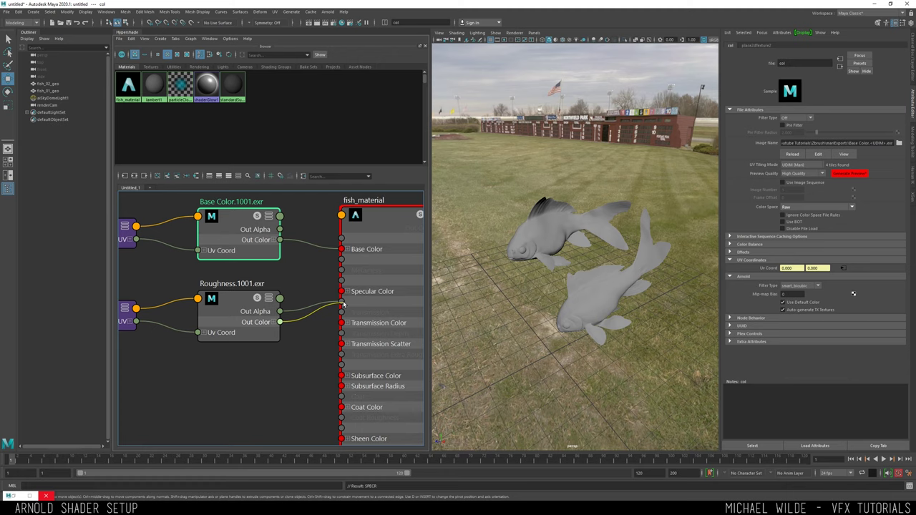
pyautogui.moveTo(342, 305); pyautogui.dragTo(337, 305)
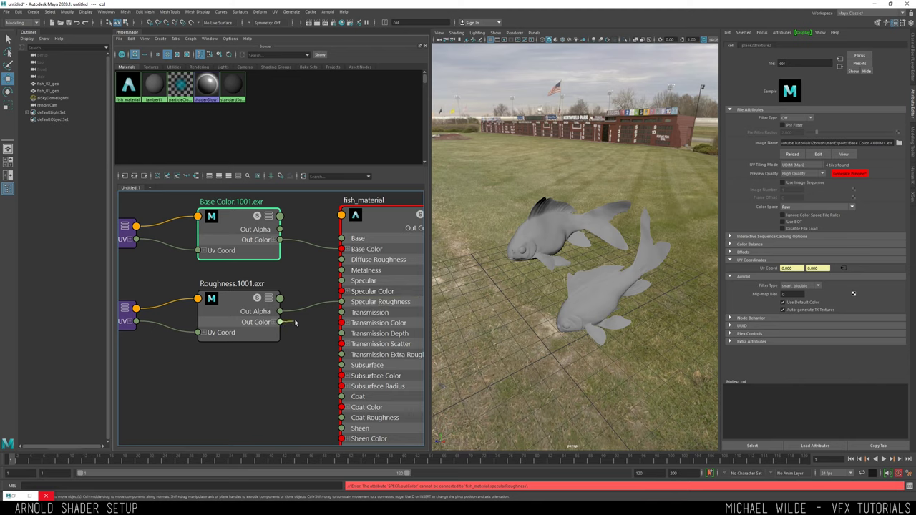
pyautogui.moveTo(310, 318)
pyautogui.mouseDown()
pyautogui.moveTo(347, 304)
pyautogui.moveTo(343, 295)
pyautogui.moveTo(319, 320)
pyautogui.moveTo(307, 316)
pyautogui.mouseUp()
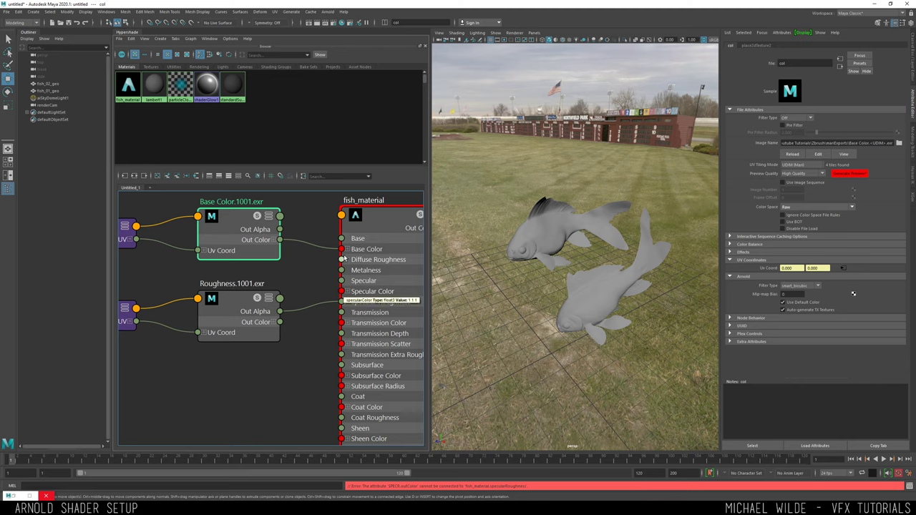
pyautogui.moveTo(279, 240); pyautogui.dragTo(342, 249)
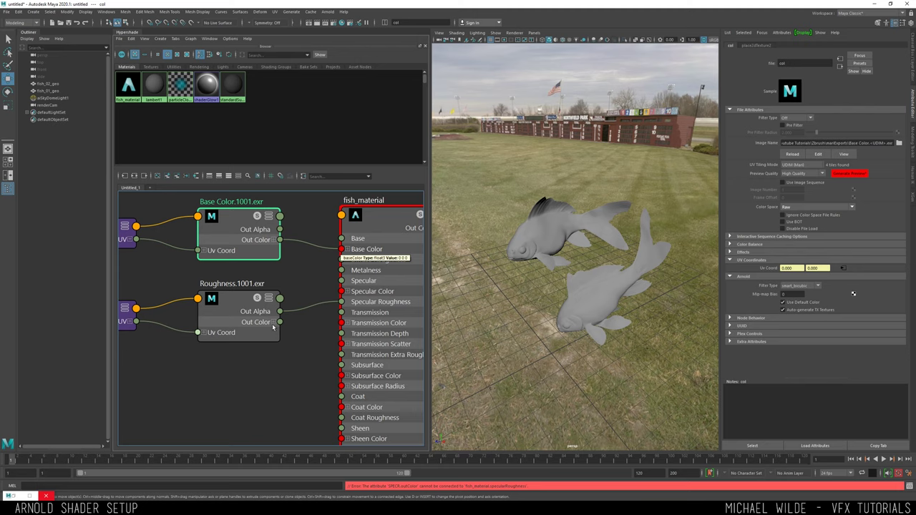
pyautogui.moveTo(279, 322); pyautogui.dragTo(341, 302)
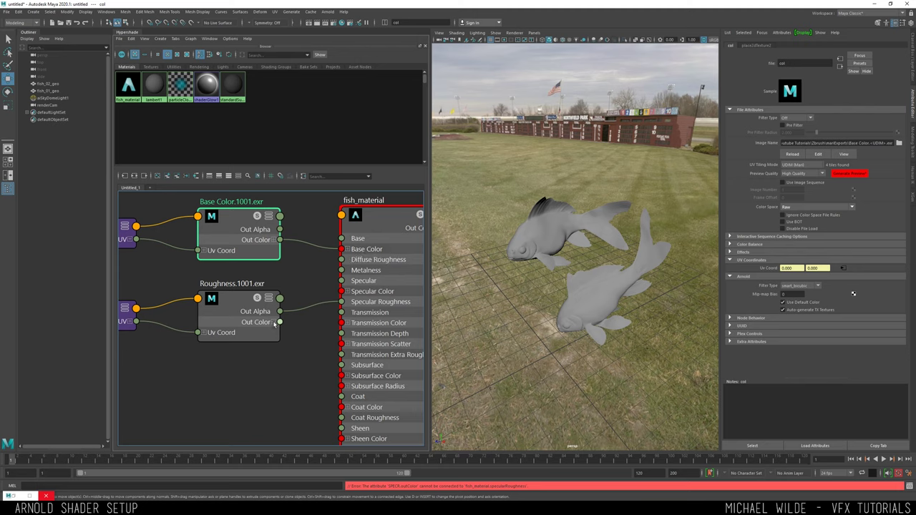
# Expand the roughness texture's Out Color and connect its Out Color R channel to fish_material's Specular Roughness
pyautogui.click(274, 323)
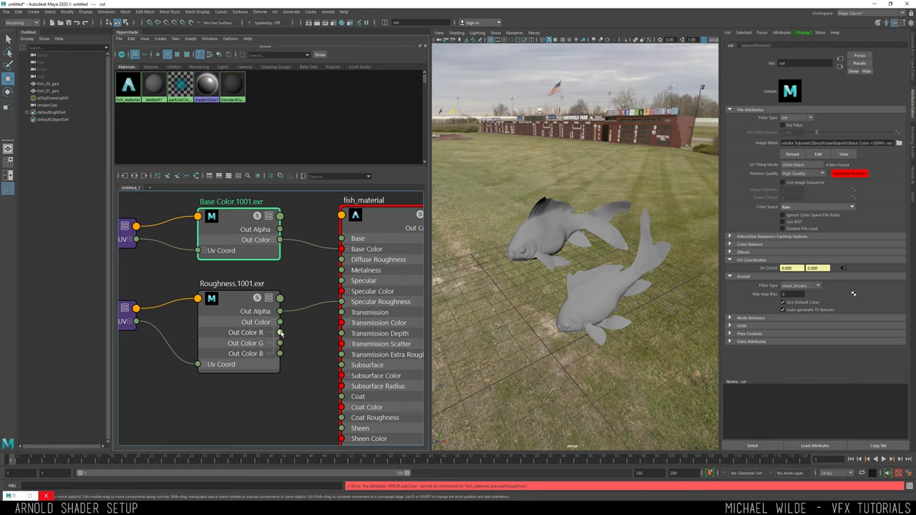
pyautogui.moveTo(295, 331); pyautogui.dragTo(341, 302)
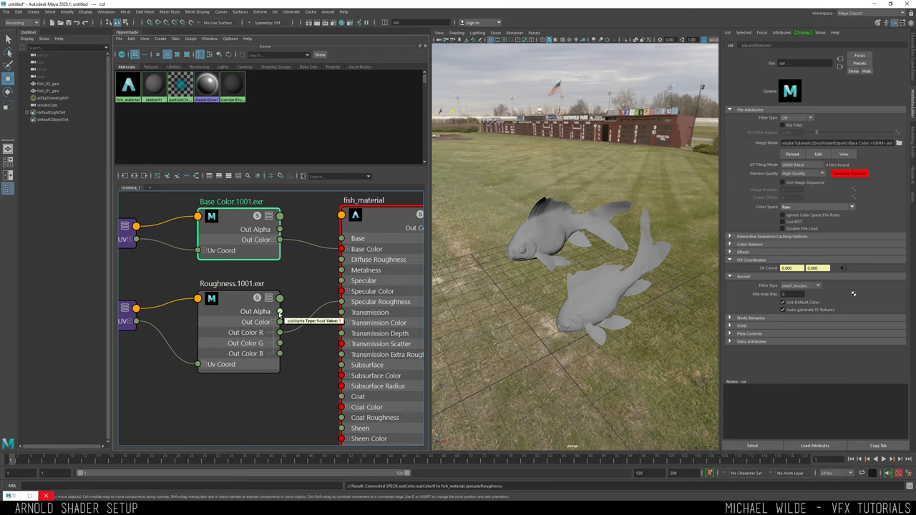
pyautogui.moveTo(325, 279)
pyautogui.keyDown('alt'); pyautogui.mouseDown(button='middle')
pyautogui.moveTo(299, 272)
pyautogui.moveTo(309, 276)
pyautogui.mouseUp(button='middle'); pyautogui.keyUp('alt')
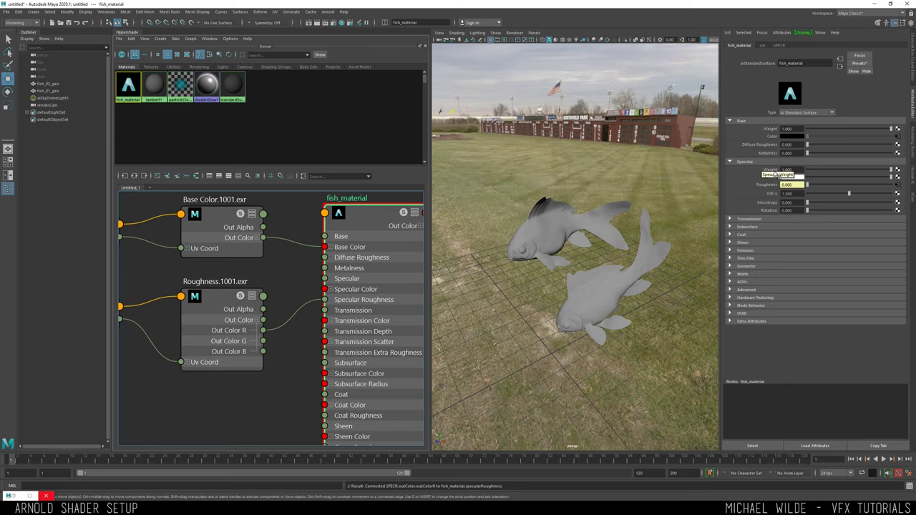
pyautogui.moveTo(263, 309); pyautogui.dragTo(286, 319)
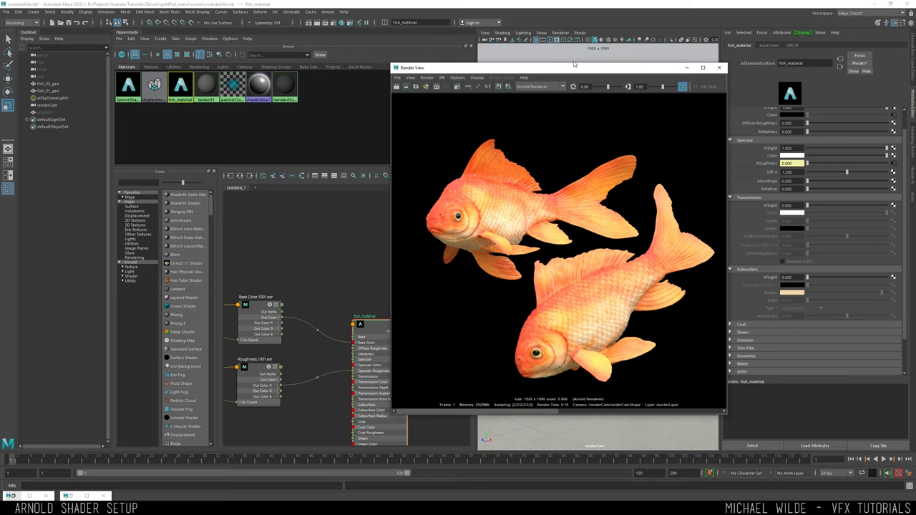
# Examine the rendered goldfish up close, checking how the roughness map affects the specular highlights on scales and fins
pyautogui.moveTo(541, 68); pyautogui.dragTo(574, 61)
pyautogui.scroll(5, 301, 312)
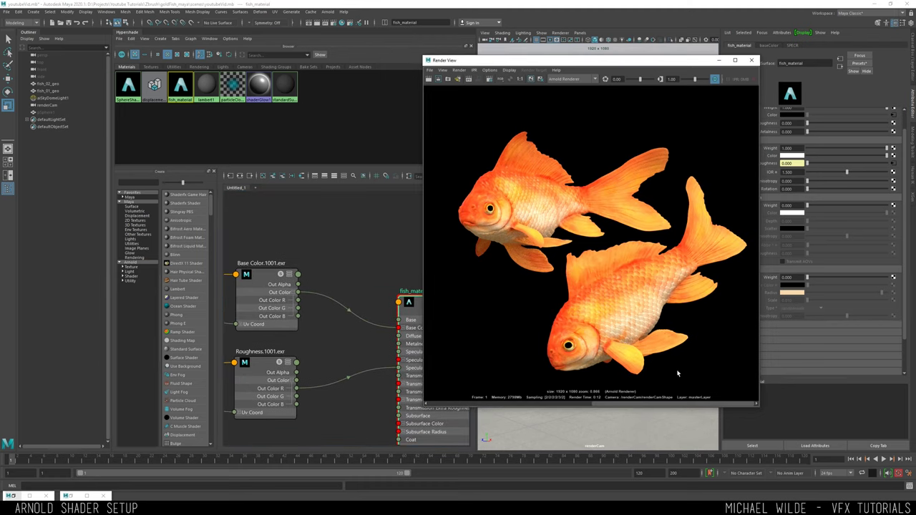
pyautogui.scroll(2, 585, 250)
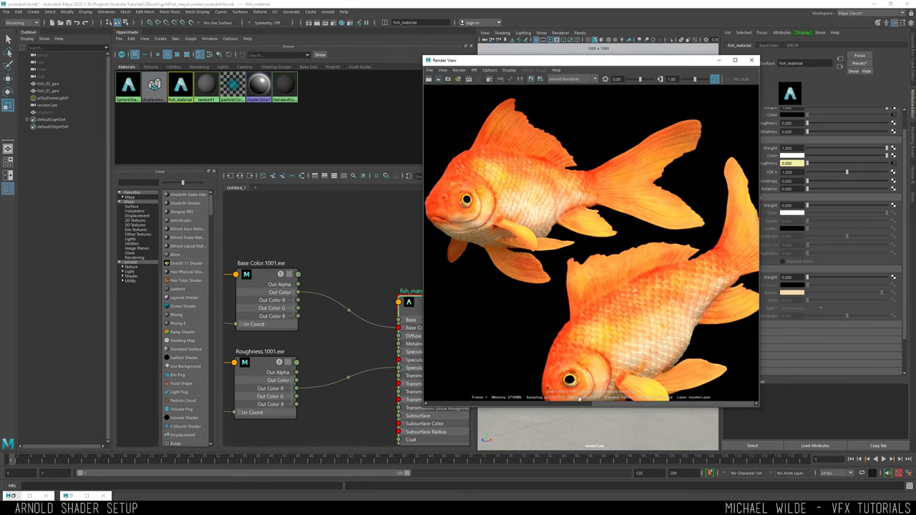
pyautogui.scroll(2, 509, 187)
pyautogui.scroll(1, 509, 187)
pyautogui.scroll(2, 551, 147)
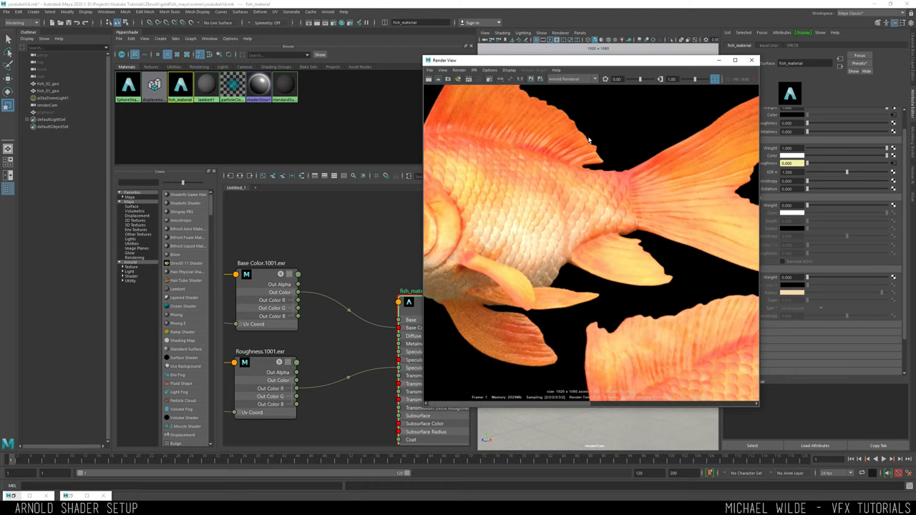
pyautogui.scroll(-3, 665, 188)
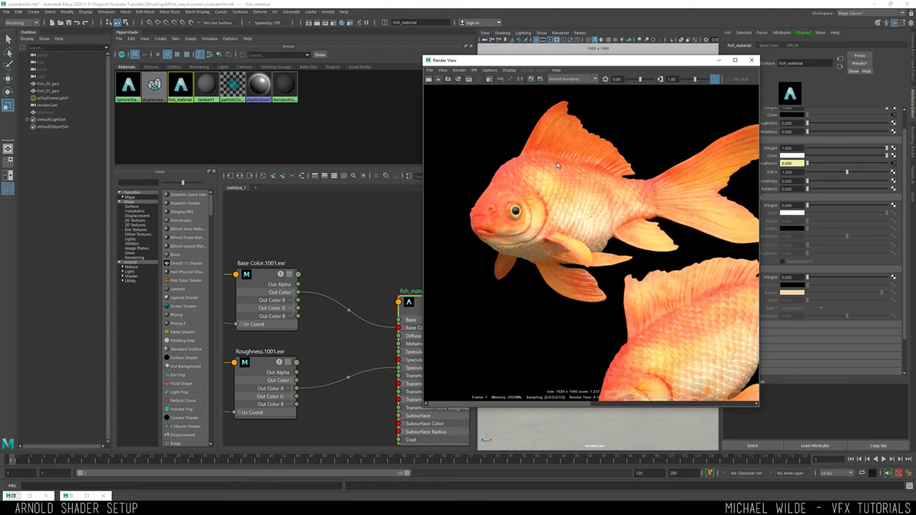
pyautogui.scroll(3, 689, 188)
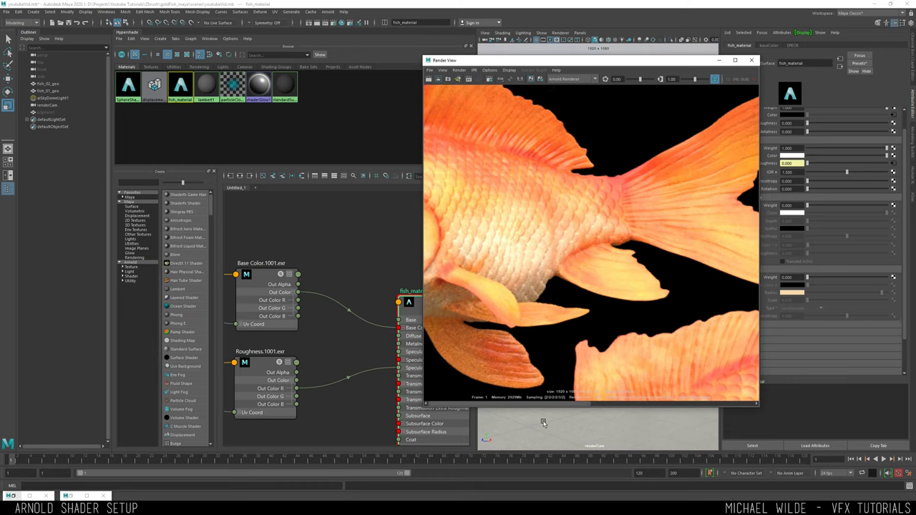
pyautogui.moveTo(530, 404); pyautogui.dragTo(672, 372)
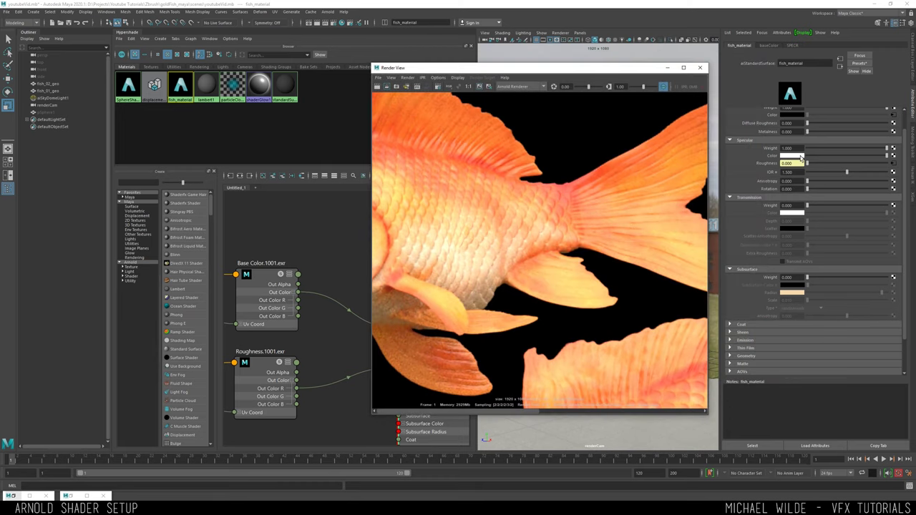
pyautogui.moveTo(885, 156)
pyautogui.mouseDown()
pyautogui.moveTo(808, 156)
pyautogui.moveTo(888, 155)
pyautogui.mouseUp()
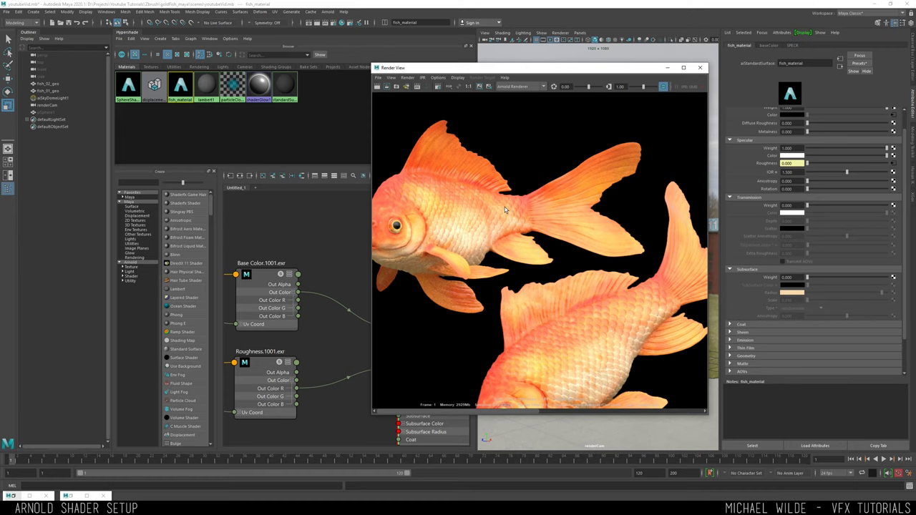
pyautogui.keyDown('alt'); pyautogui.moveTo(486, 201); pyautogui.dragTo(532, 212, button='middle'); pyautogui.keyUp('alt')
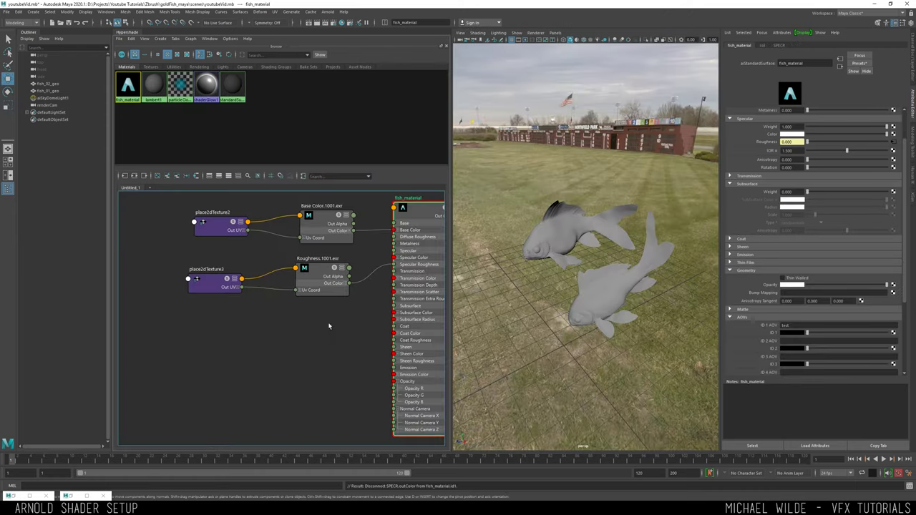
# Duplicate the roughness file texture together with its connected place2dTexture node
pyautogui.moveTo(163, 255); pyautogui.dragTo(294, 331)
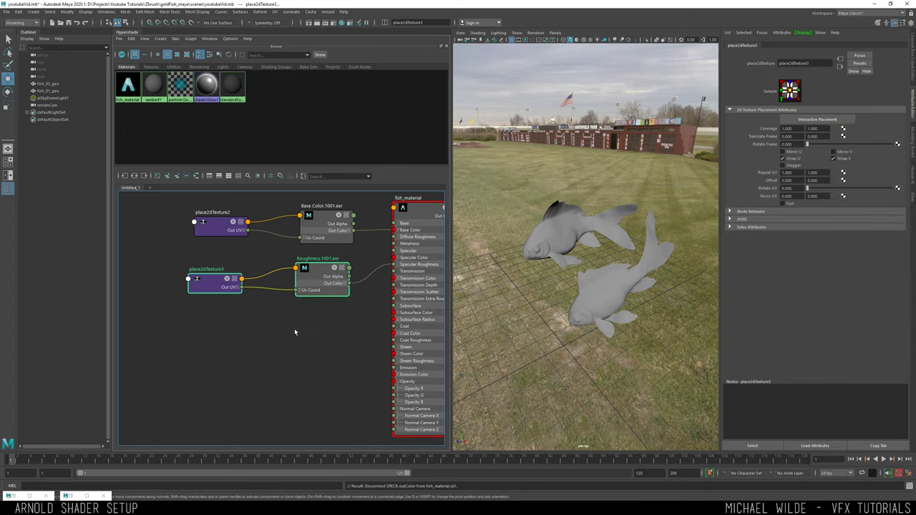
pyautogui.hotkey('ctrl', 'c')
pyautogui.hotkey('ctrl', 'v')
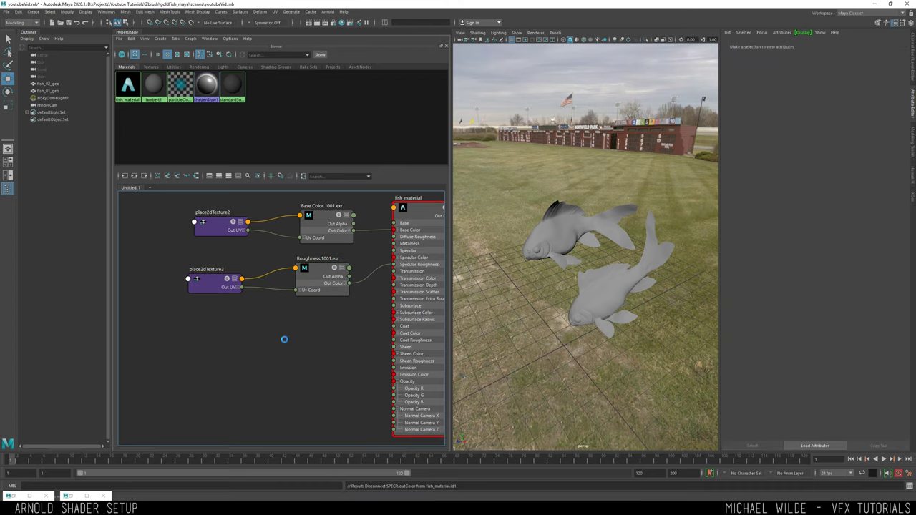
pyautogui.click(318, 344)
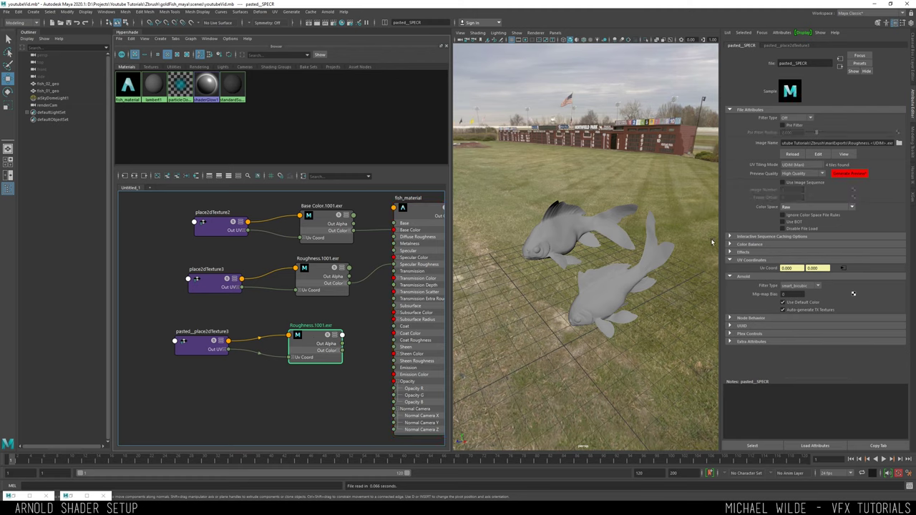
# Load Normal.1001.exr from the texture export folder into the duplicated file texture
pyautogui.click(898, 142)
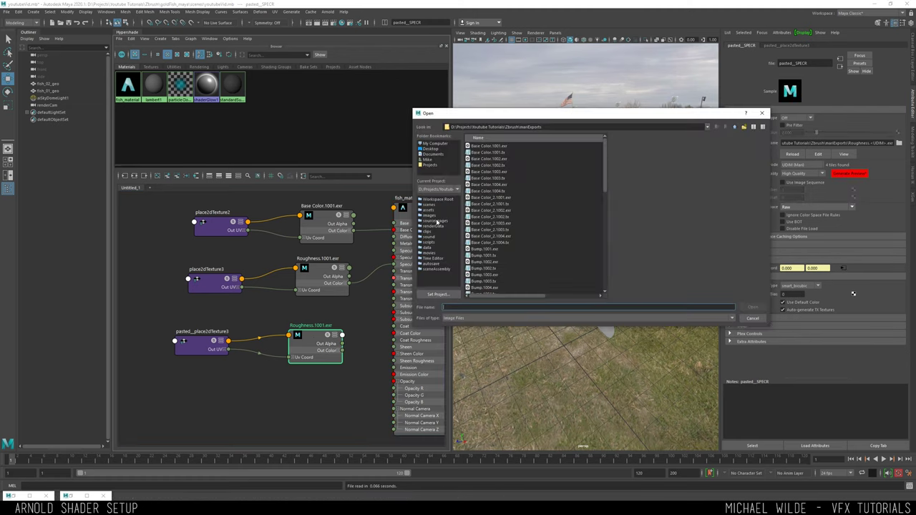
pyautogui.scroll(2, 507, 224)
pyautogui.scroll(-2, 508, 224)
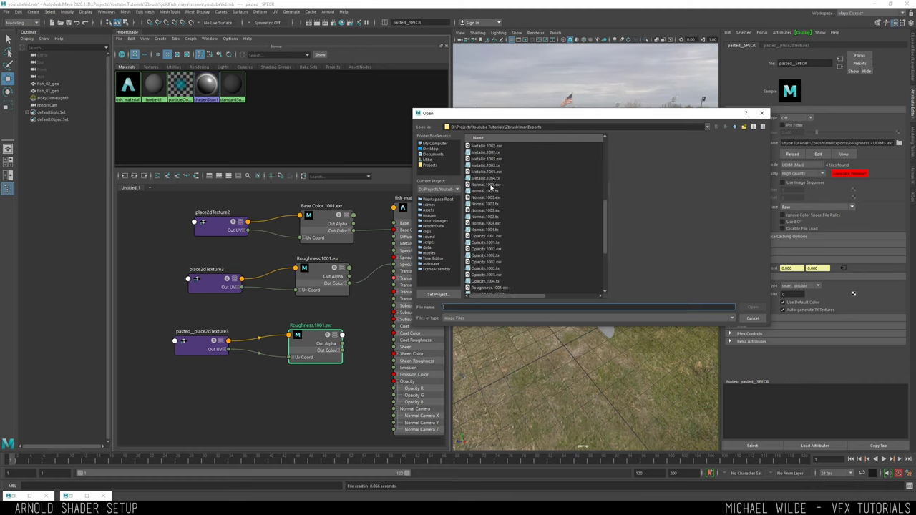
pyautogui.doubleClick(491, 186)
# Move the normal file texture and its placement node away from fish_material to make room between them
pyautogui.moveTo(366, 339); pyautogui.dragTo(343, 311, button='middle')
pyautogui.click(371, 389)
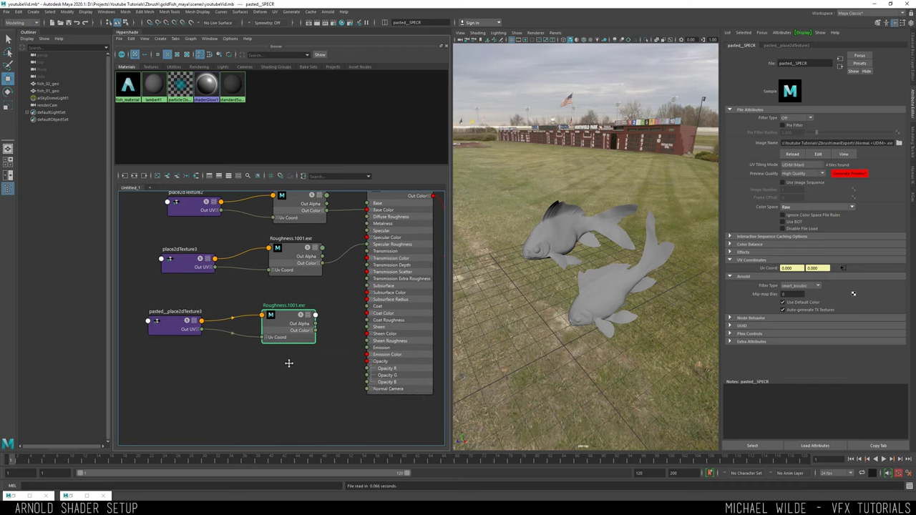
pyautogui.keyDown('alt'); pyautogui.moveTo(310, 365); pyautogui.dragTo(350, 372, button='middle'); pyautogui.keyUp('alt')
pyautogui.moveTo(350, 373); pyautogui.dragTo(222, 315)
pyautogui.moveTo(309, 325); pyautogui.dragTo(225, 330)
pyautogui.click(305, 331)
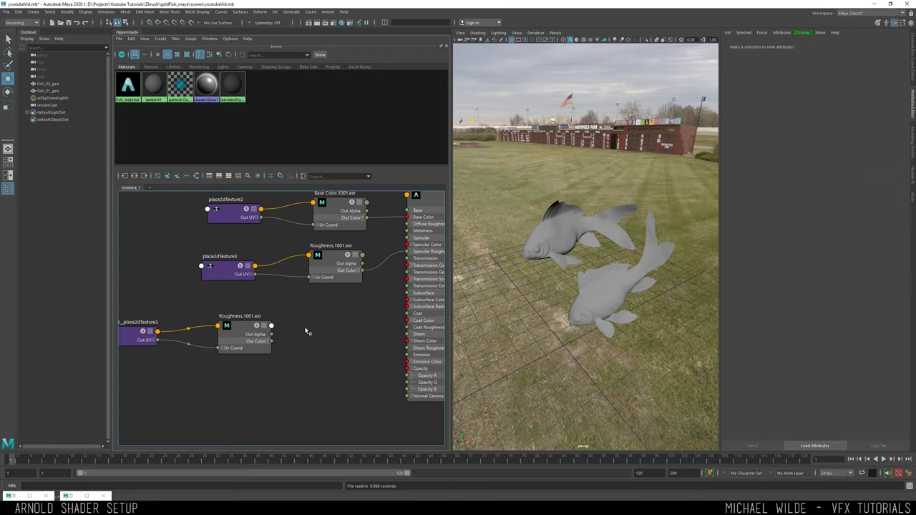
# Create an aiNormalMap node and place it between the normal file texture and fish_material
pyautogui.press('Tab')
pyautogui.write('ai')
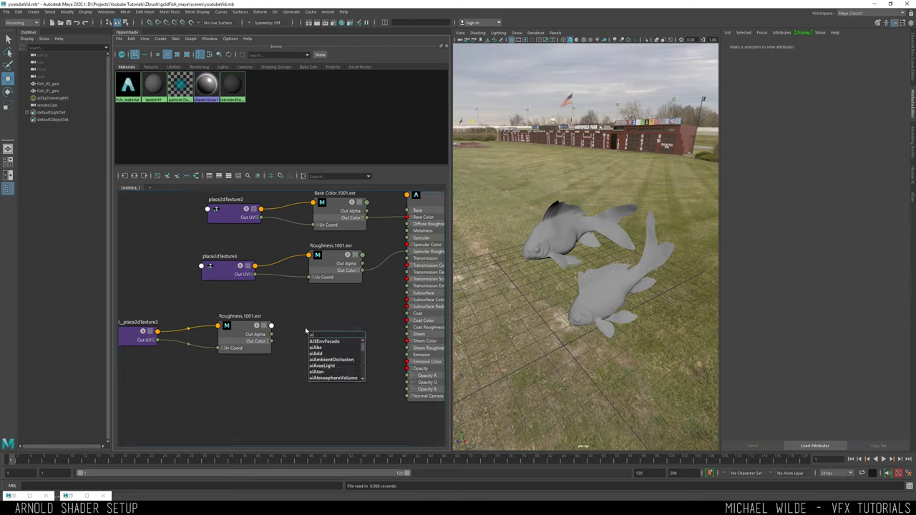
pyautogui.write('normal')
pyautogui.press('Return')
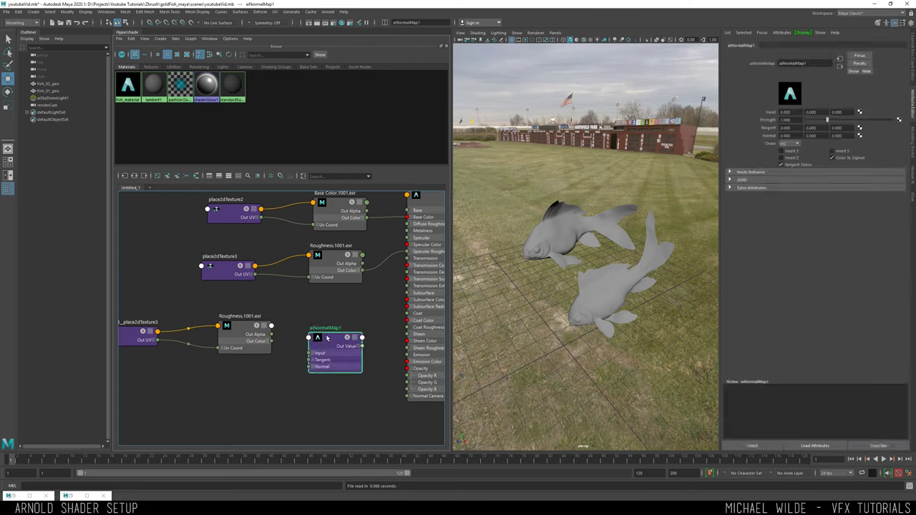
pyautogui.moveTo(327, 337); pyautogui.dragTo(332, 326)
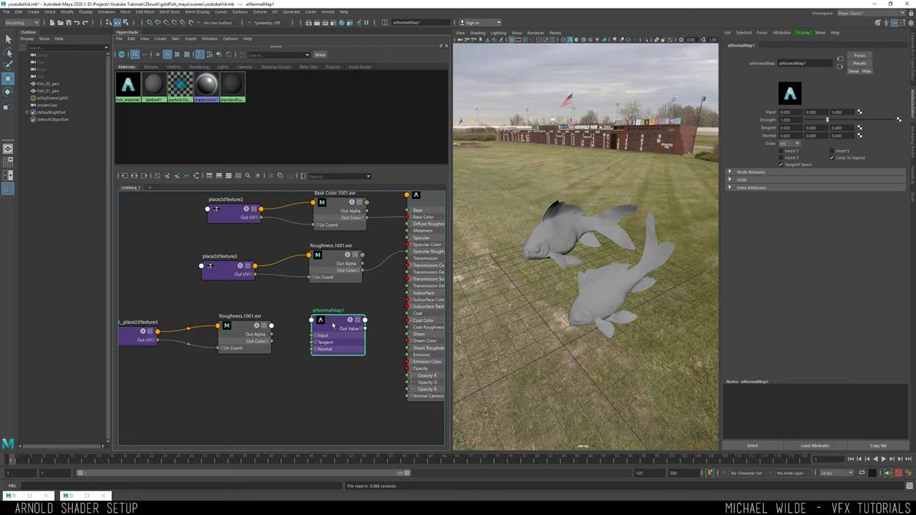
# Connect the normal texture's Out Color to the aiNormalMap's Input, and its Out Value to fish_material's Normal Camera
pyautogui.click(789, 120)
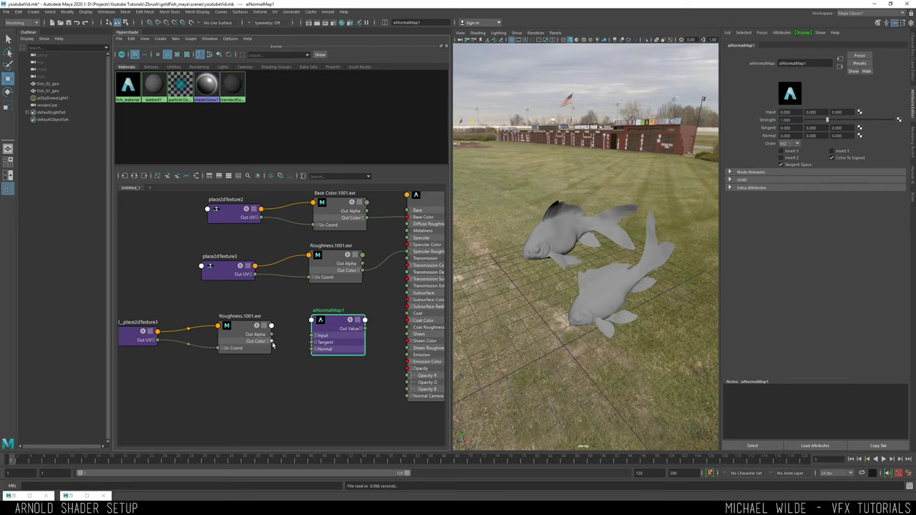
pyautogui.moveTo(272, 341); pyautogui.dragTo(324, 335)
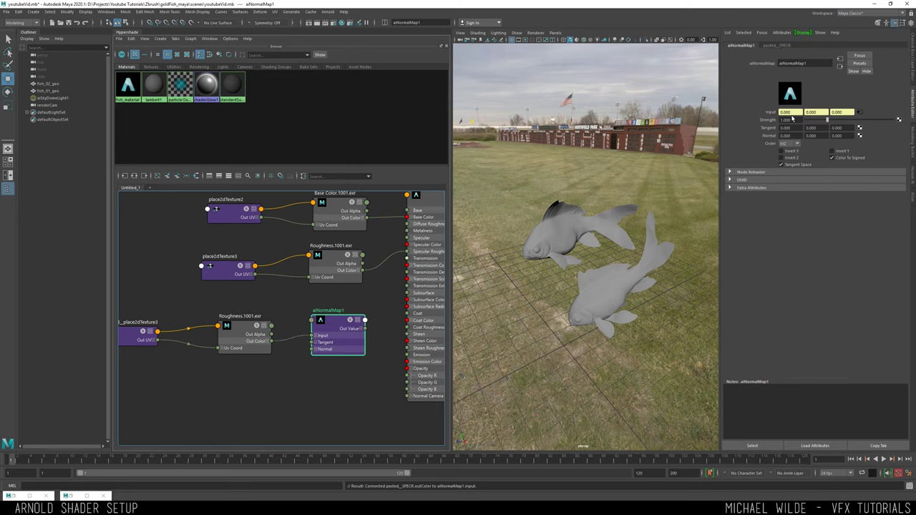
pyautogui.click(787, 119)
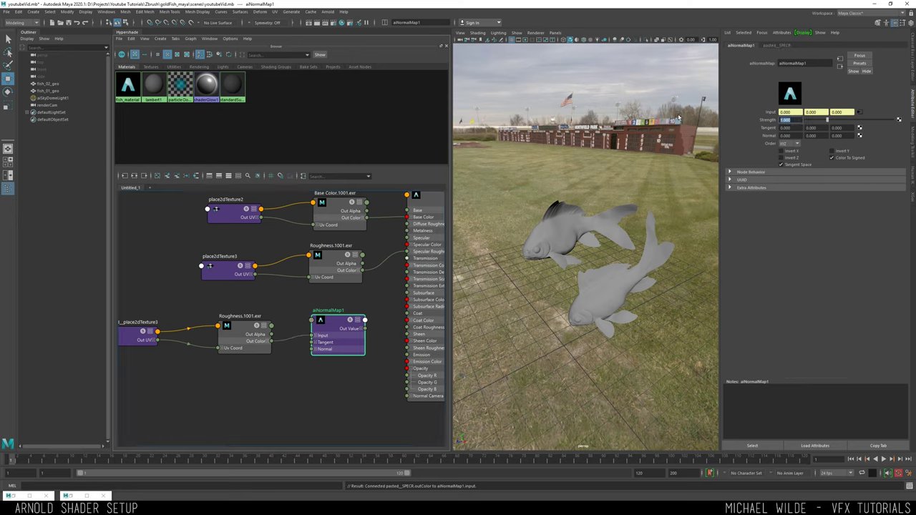
pyautogui.keyDown('alt'); pyautogui.moveTo(379, 314); pyautogui.dragTo(320, 295, button='middle'); pyautogui.keyUp('alt')
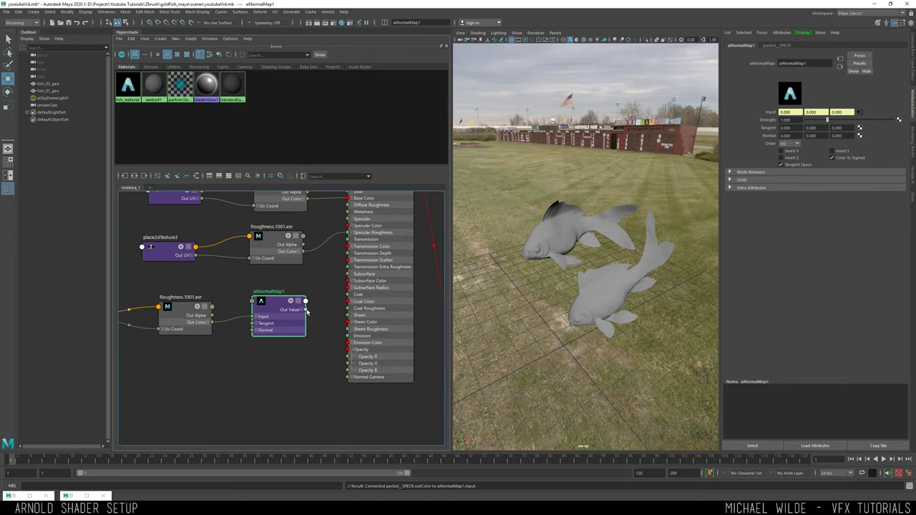
pyautogui.moveTo(306, 309); pyautogui.dragTo(348, 377)
# Render both goldfish and examine up close how the normal map affects the scales, fins and heads
pyautogui.click(309, 22)
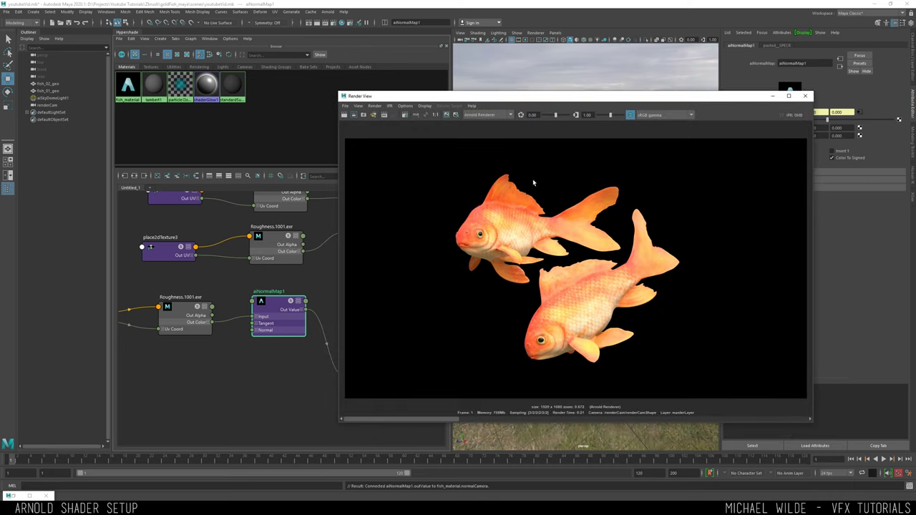
pyautogui.scroll(2, 480, 234)
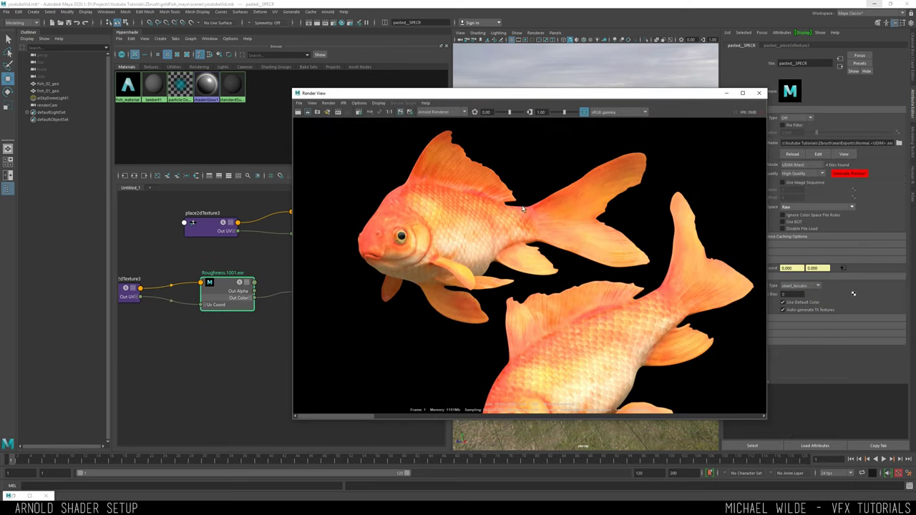
pyautogui.scroll(5, 507, 253)
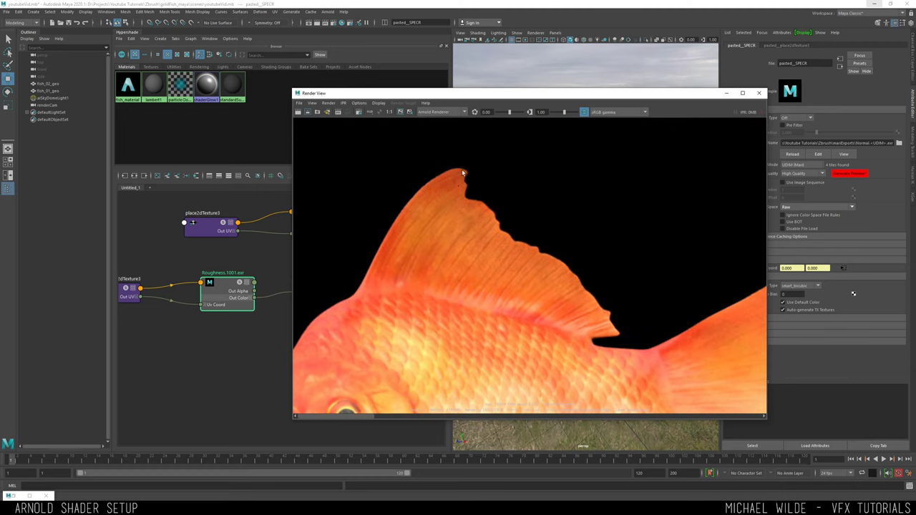
pyautogui.keyDown('alt'); pyautogui.moveTo(613, 264); pyautogui.dragTo(551, 232, button='middle'); pyautogui.keyUp('alt')
pyautogui.scroll(2, 531, 218)
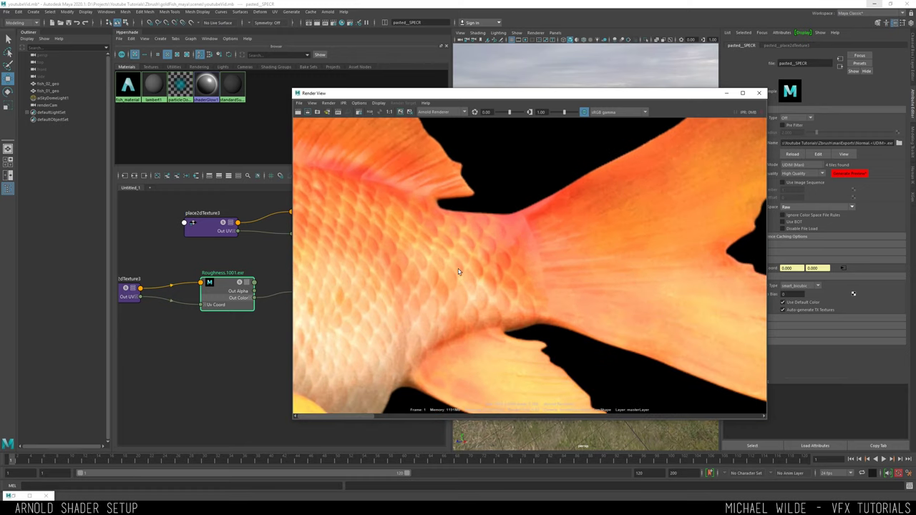
pyautogui.keyDown('alt'); pyautogui.moveTo(458, 268); pyautogui.dragTo(543, 223, button='middle'); pyautogui.keyUp('alt')
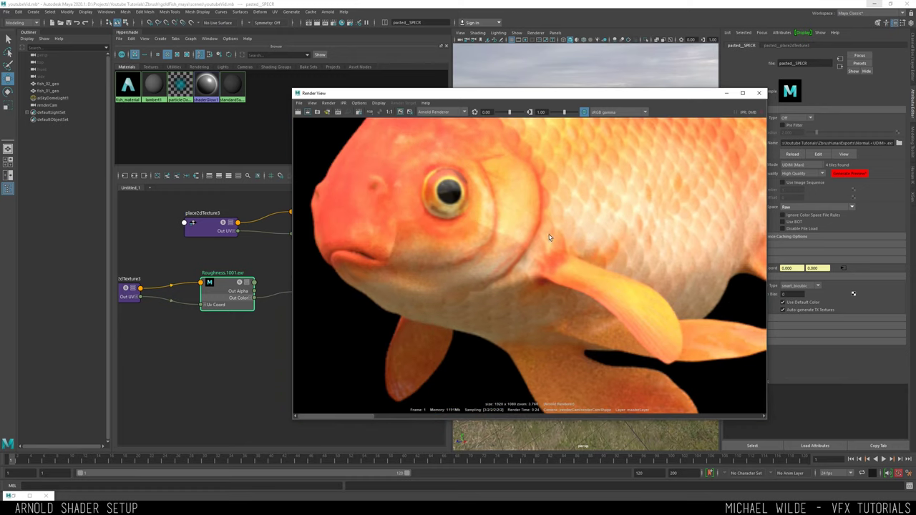
pyautogui.scroll(-5, 550, 237)
pyautogui.scroll(4, 511, 213)
pyautogui.keyDown('alt'); pyautogui.moveTo(525, 220); pyautogui.dragTo(468, 250, button='middle'); pyautogui.keyUp('alt')
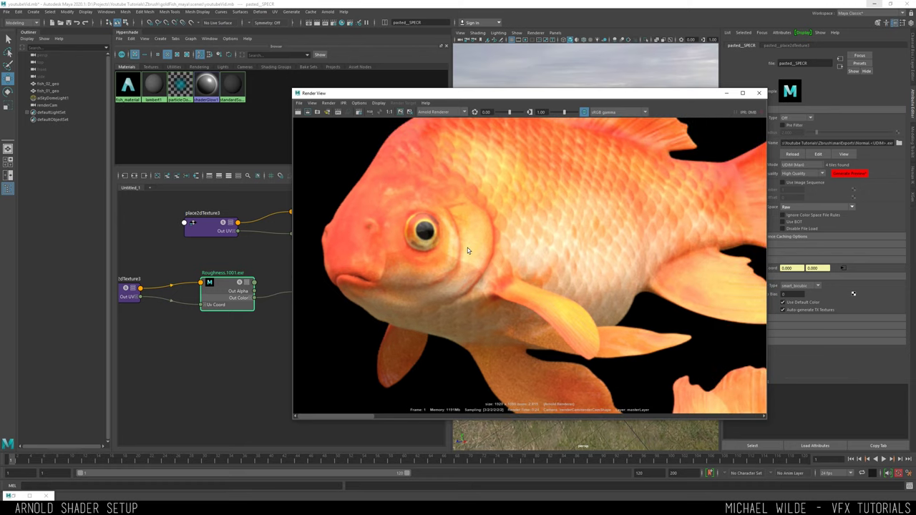
pyautogui.scroll(-2, 467, 248)
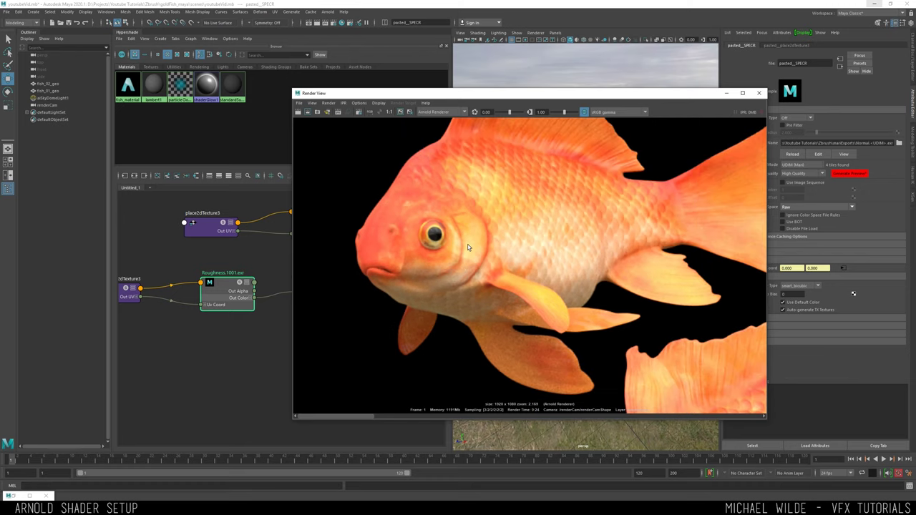
pyautogui.keyDown('alt'); pyautogui.moveTo(687, 185); pyautogui.dragTo(624, 199, button='middle'); pyautogui.keyUp('alt')
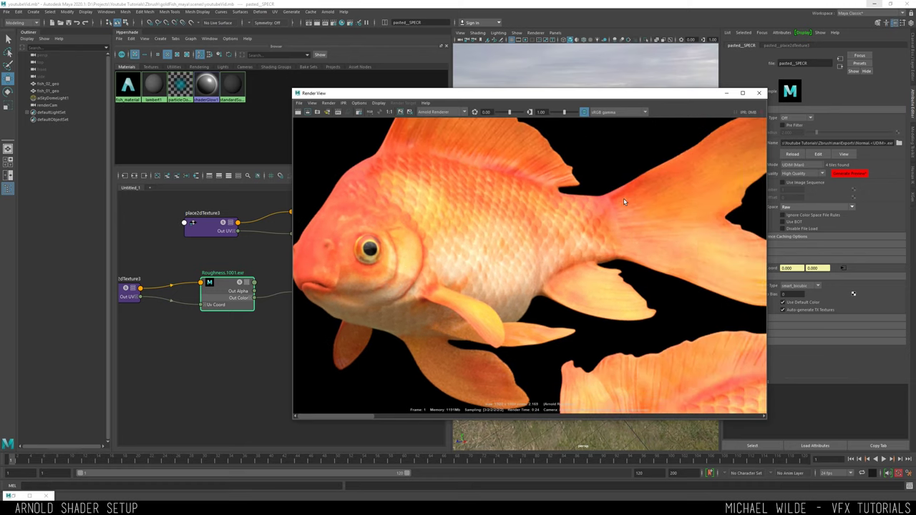
pyautogui.scroll(6, 623, 198)
pyautogui.scroll(-2, 629, 198)
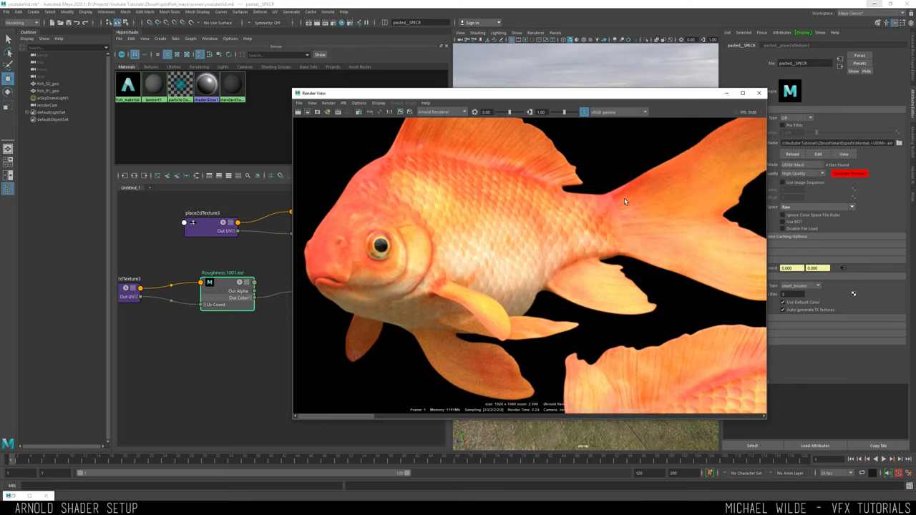
pyautogui.keyDown('alt'); pyautogui.moveTo(596, 227); pyautogui.dragTo(504, 129, button='middle'); pyautogui.keyUp('alt')
pyautogui.scroll(-2, 508, 199)
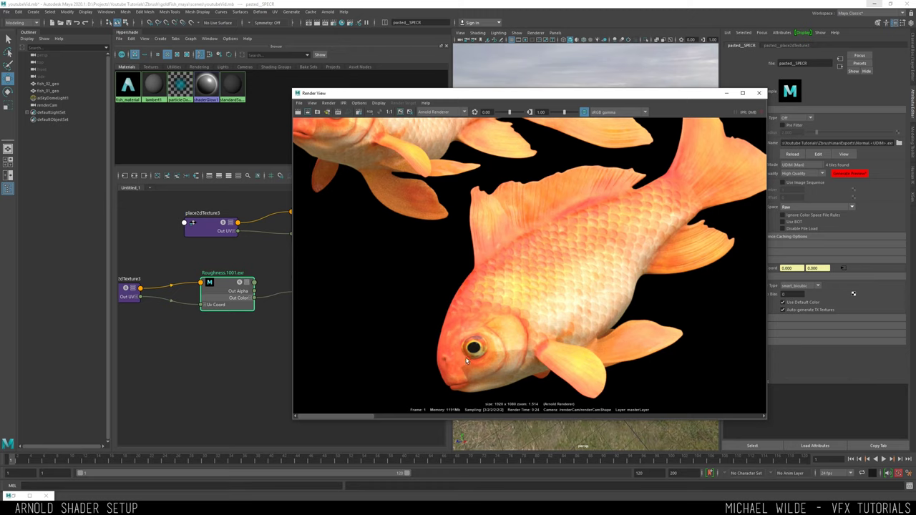
# Narrow the render window so the shader node graph can be seen beside it
pyautogui.click(252, 354)
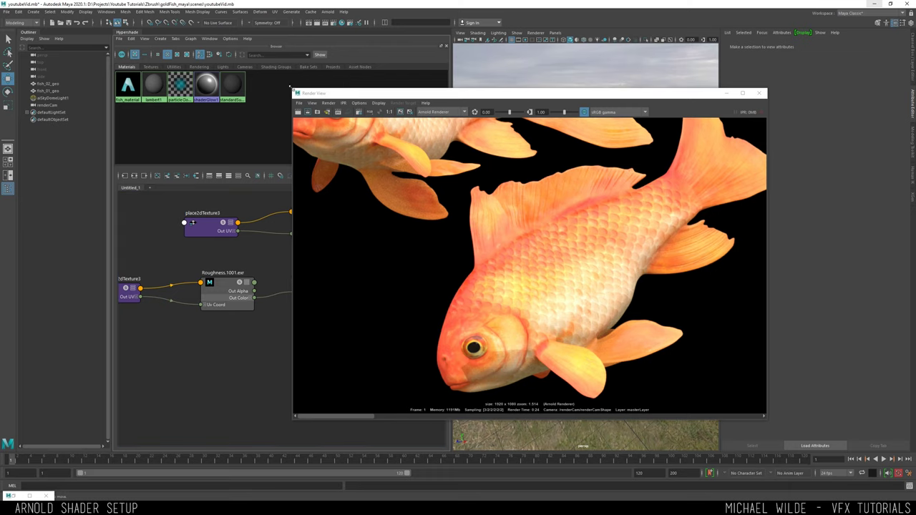
pyautogui.moveTo(290, 86); pyautogui.dragTo(455, 79)
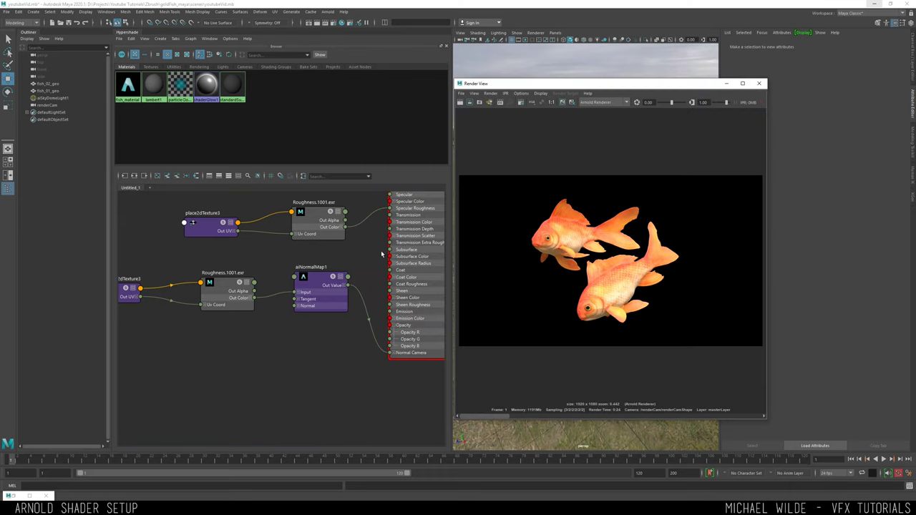
pyautogui.keyDown('alt'); pyautogui.moveTo(381, 255); pyautogui.dragTo(369, 276, button='middle'); pyautogui.keyUp('alt')
# Set the aiNormalMap node's Strength to 2
pyautogui.click(310, 301)
pyautogui.scroll(3, 591, 250)
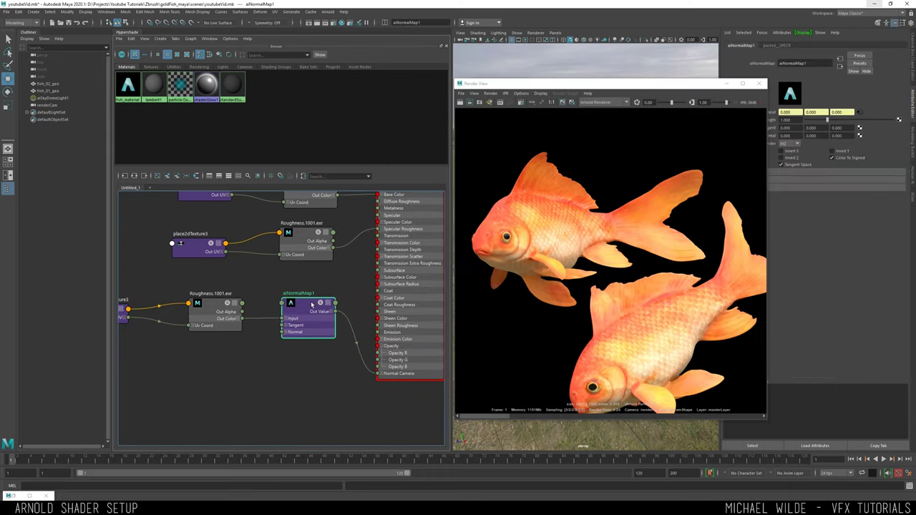
pyautogui.scroll(5, 536, 186)
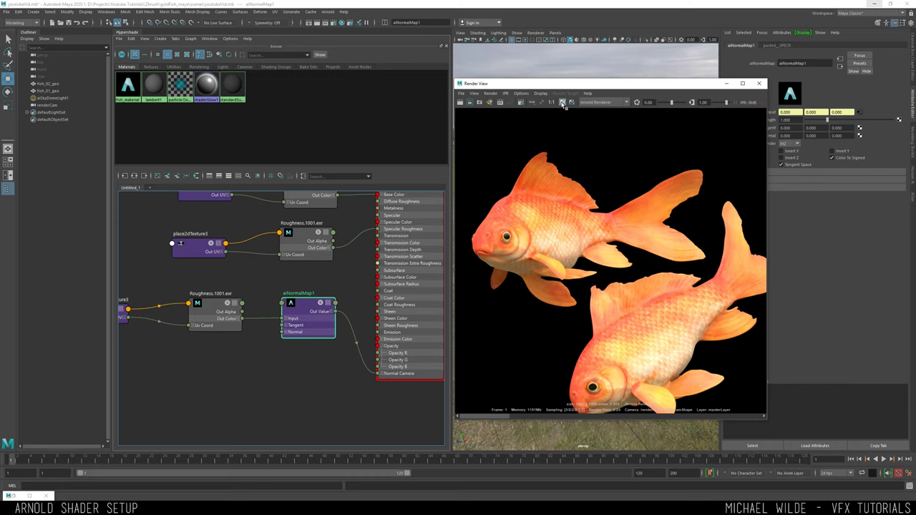
pyautogui.doubleClick(791, 121)
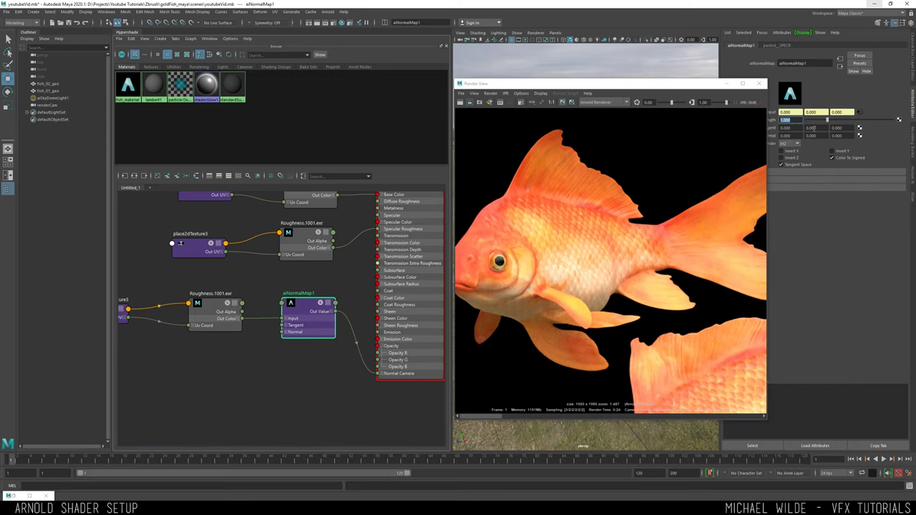
pyautogui.write('2')
pyautogui.press('Return')
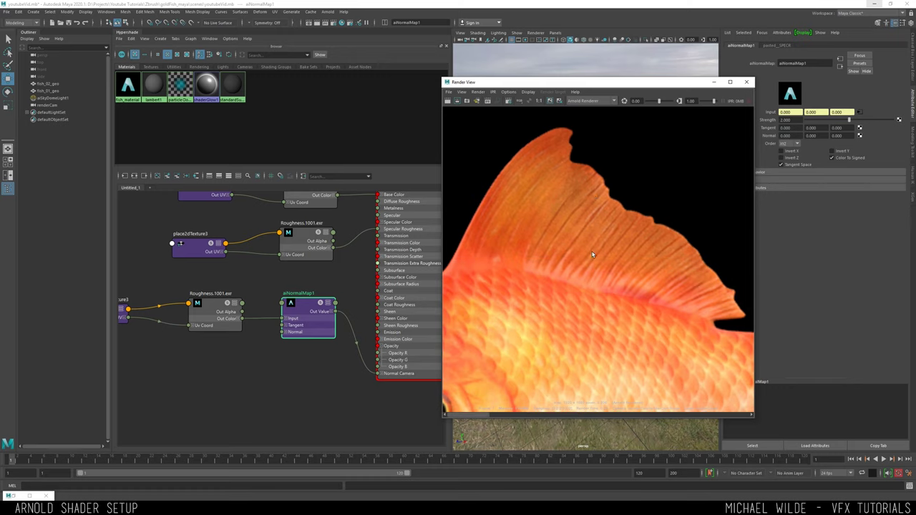
# Examine the new render's head, belly and fins for the effect of the stronger normal map
pyautogui.keyDown('alt'); pyautogui.moveTo(455, 406); pyautogui.dragTo(536, 266, button='middle'); pyautogui.keyUp('alt')
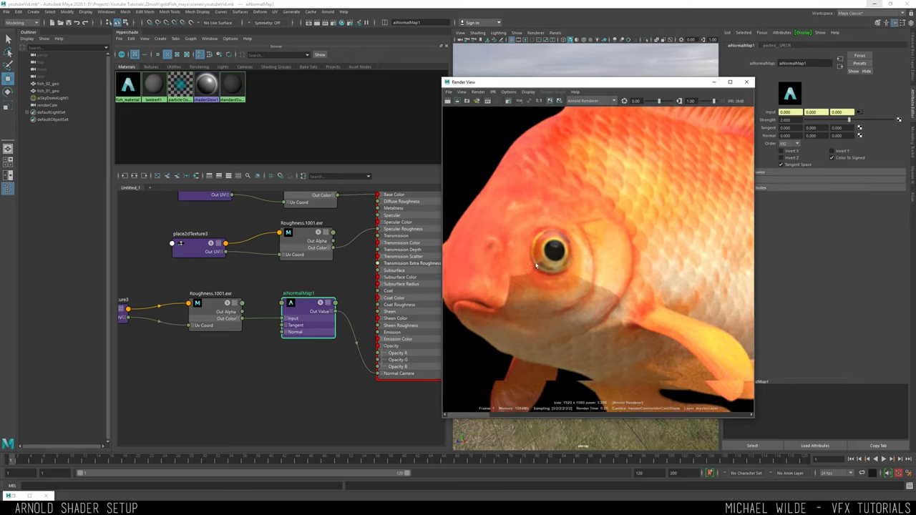
pyautogui.click(512, 414)
pyautogui.keyDown('alt'); pyautogui.moveTo(599, 330); pyautogui.dragTo(598, 279, button='middle'); pyautogui.keyUp('alt')
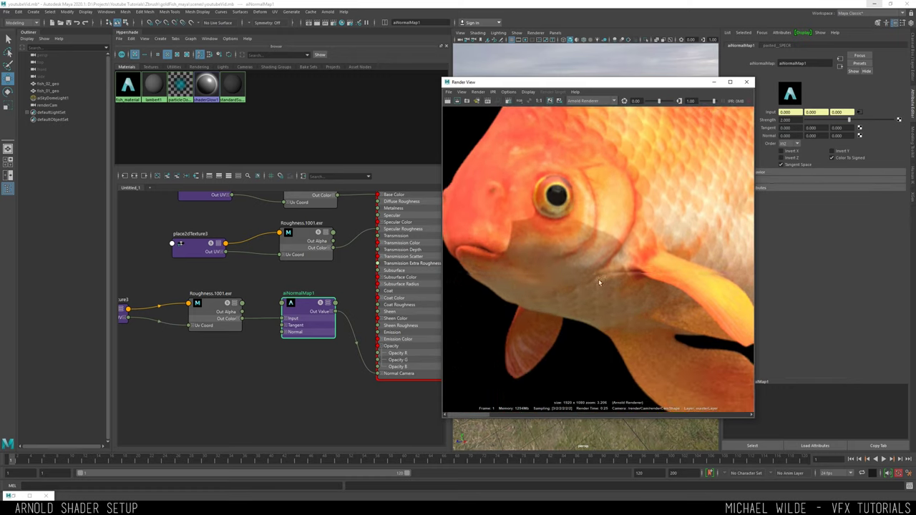
pyautogui.keyDown('alt'); pyautogui.moveTo(598, 279); pyautogui.dragTo(576, 283, button='right'); pyautogui.keyUp('alt')
pyautogui.keyDown('alt'); pyautogui.moveTo(576, 284); pyautogui.dragTo(520, 236, button='middle'); pyautogui.keyUp('alt')
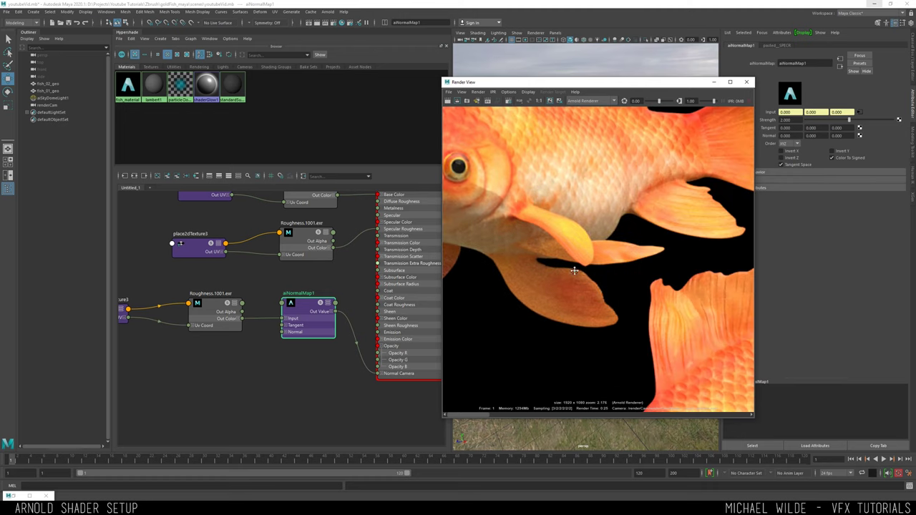
# Look over the goldfish render and try a Strength of 0.1 on the aiNormalMap node
pyautogui.keyDown('alt'); pyautogui.moveTo(571, 267); pyautogui.dragTo(492, 311, button='middle'); pyautogui.keyUp('alt')
pyautogui.moveTo(482, 415); pyautogui.dragTo(518, 416)
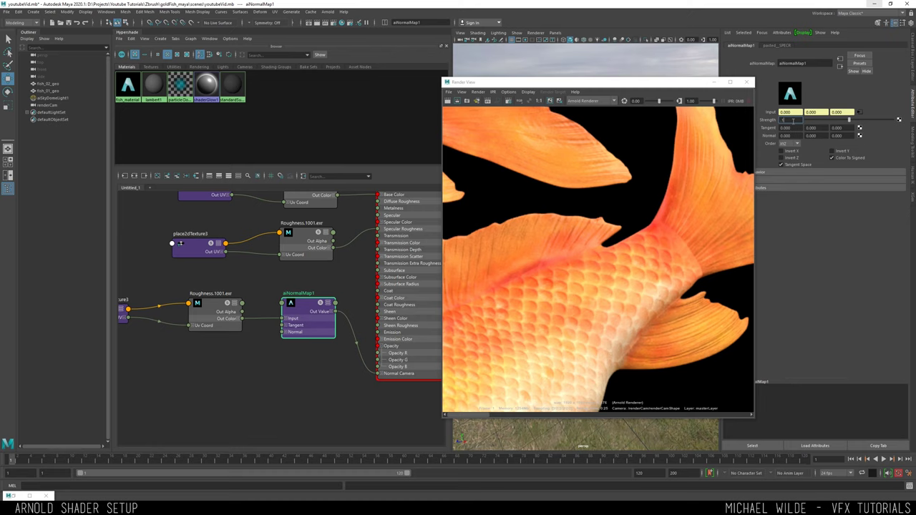
pyautogui.write('0.1')
pyautogui.press('Return')
# Set the aiNormalMap node's Strength to 1 and minimize the render window
pyautogui.moveTo(779, 120); pyautogui.dragTo(807, 121)
pyautogui.write('1')
pyautogui.press('Return')
pyautogui.click(712, 81)
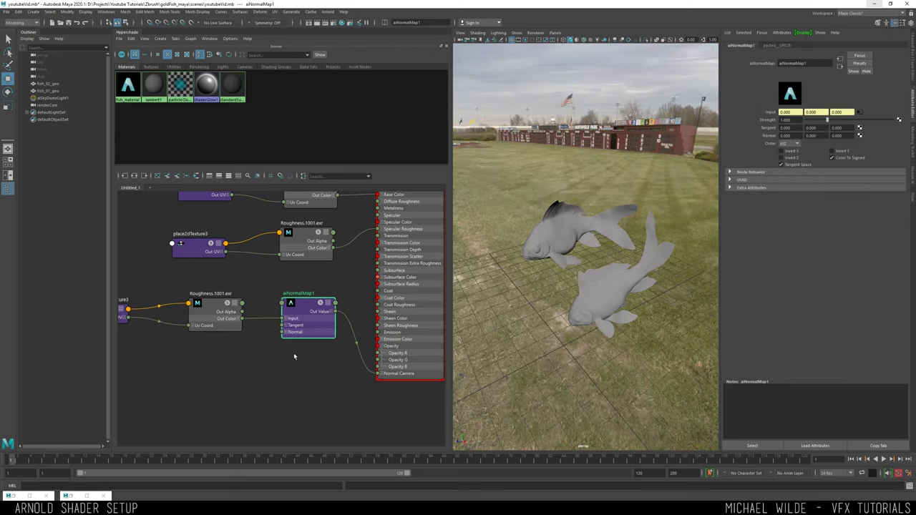
# Move the normal map texture, its placement node and aiNormalMap1 lower in the graph to make room for another texture
pyautogui.keyDown('alt'); pyautogui.moveTo(294, 352); pyautogui.dragTo(309, 384, button='middle'); pyautogui.keyUp('alt')
pyautogui.moveTo(168, 288); pyautogui.dragTo(381, 378)
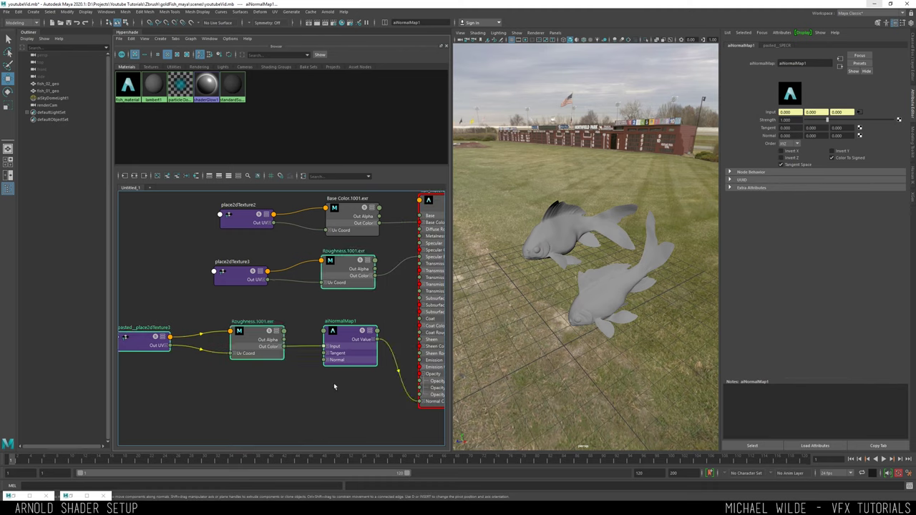
pyautogui.moveTo(341, 353); pyautogui.dragTo(343, 391)
pyautogui.moveTo(336, 305); pyautogui.dragTo(341, 271)
# Duplicate the Roughness texture node with its placement node and select the copied file node
pyautogui.hotkey('ctrl', 'c')
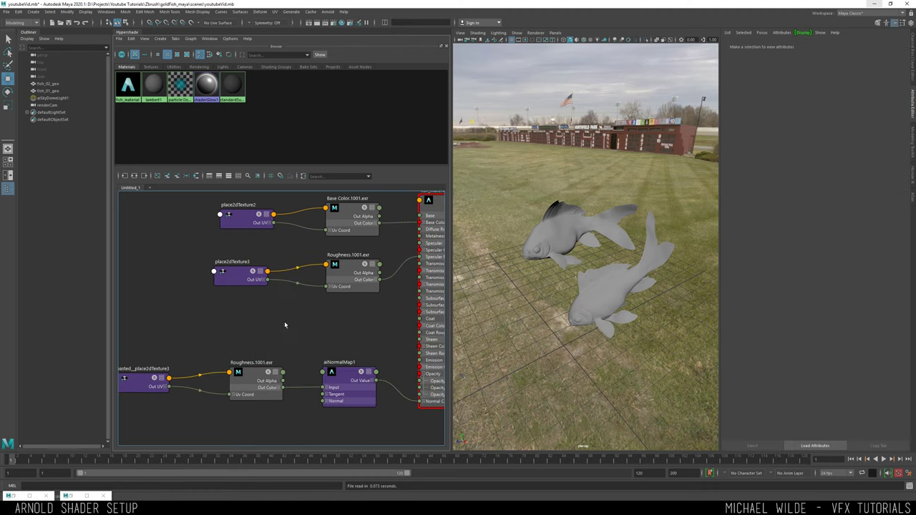
pyautogui.hotkey('ctrl', 'v')
pyautogui.click(317, 324)
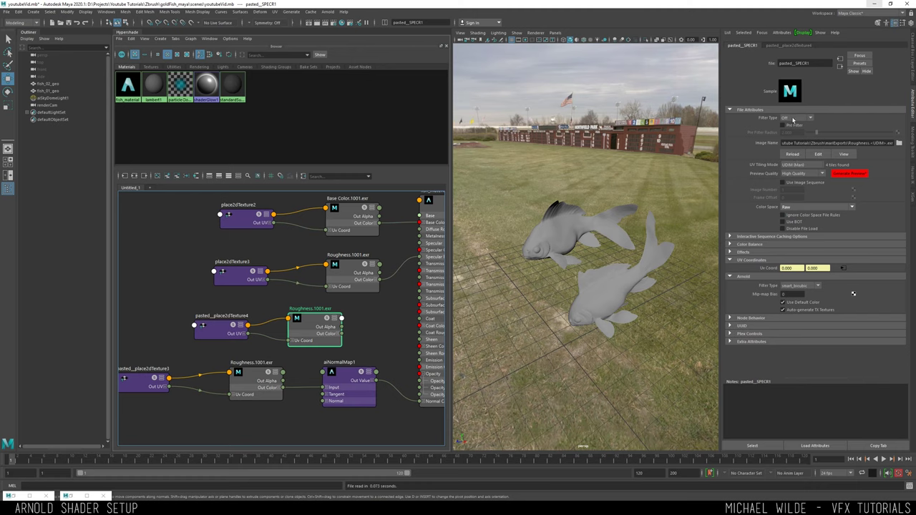
# Load Metallic.1001.exr from the smartExports folder as the duplicated texture node's image
pyautogui.keyDown('alt'); pyautogui.moveTo(328, 322); pyautogui.dragTo(290, 336, button='middle'); pyautogui.keyUp('alt')
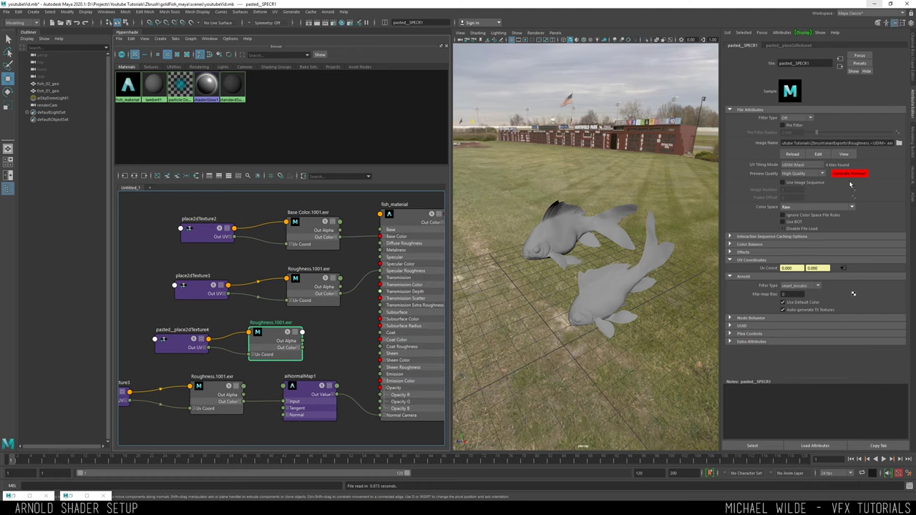
pyautogui.click(900, 143)
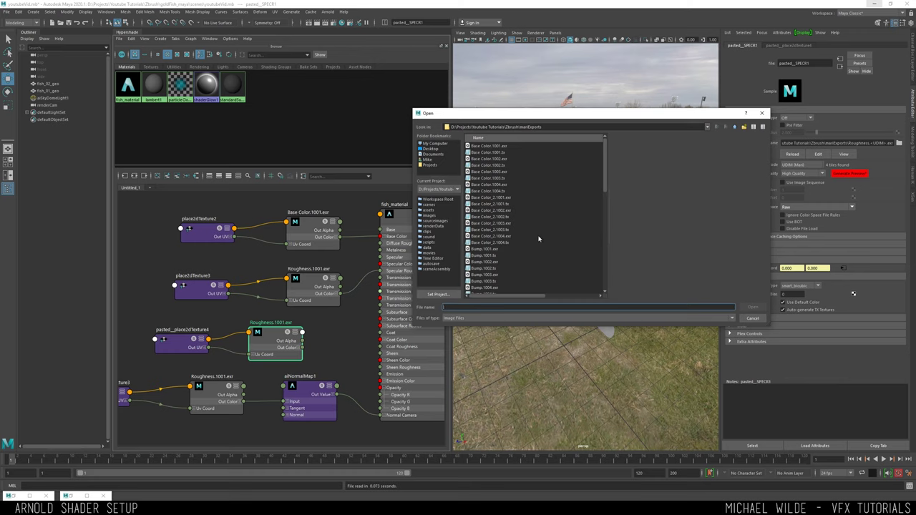
pyautogui.scroll(-4, 539, 236)
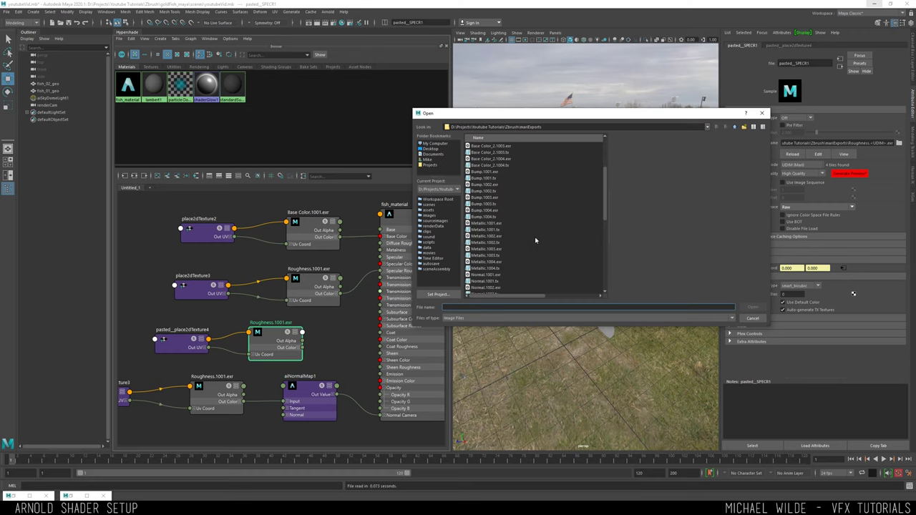
pyautogui.doubleClick(494, 224)
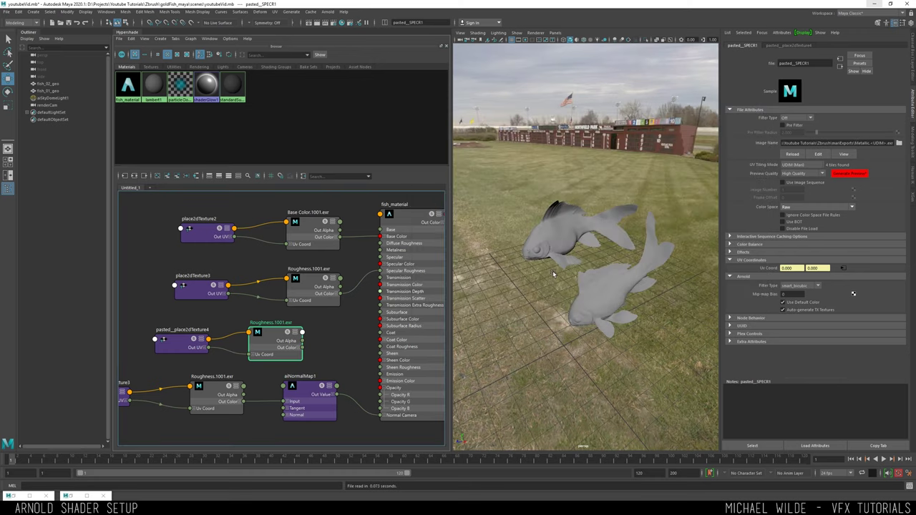
# Connect the metallic texture's Out Color R to fish_material's Metalness, reposition its node and collapse the colour channels
pyautogui.keyDown('alt'); pyautogui.moveTo(314, 333); pyautogui.dragTo(289, 339, button='middle'); pyautogui.keyUp('alt')
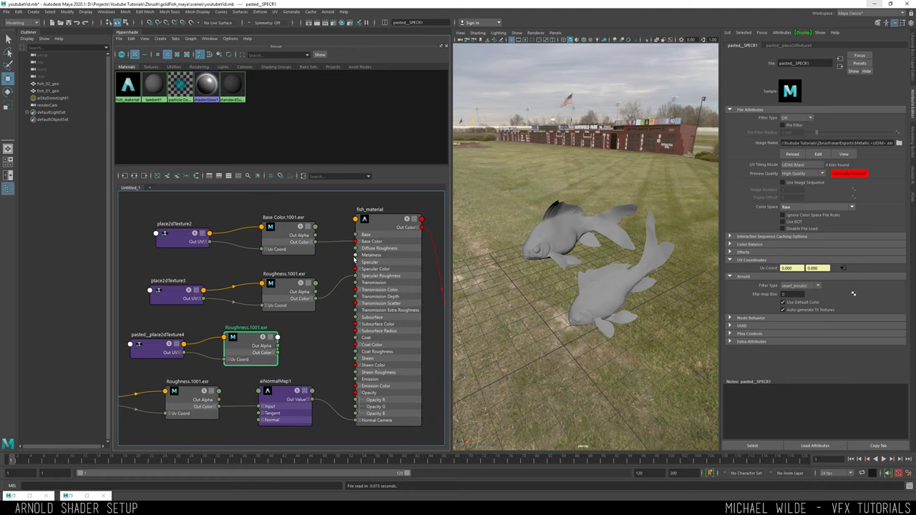
pyautogui.click(274, 353)
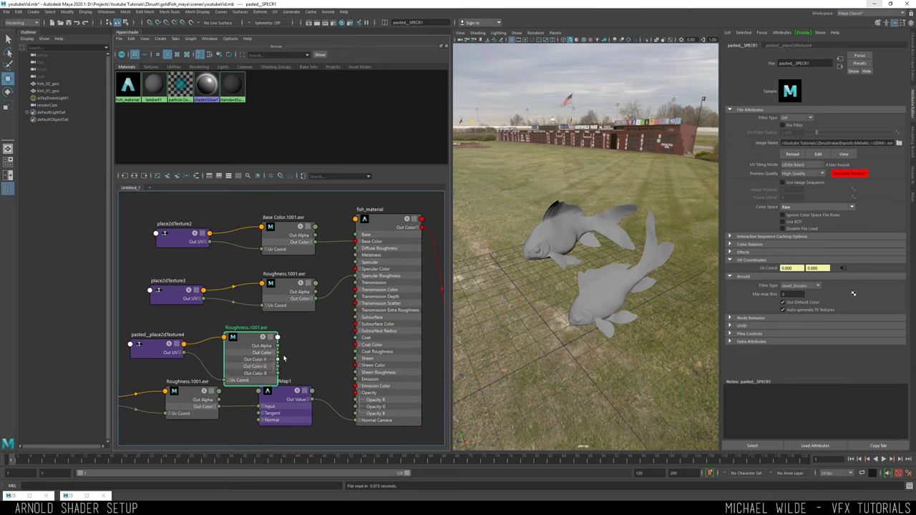
pyautogui.moveTo(279, 359); pyautogui.dragTo(372, 255)
pyautogui.moveTo(240, 351); pyautogui.dragTo(266, 340)
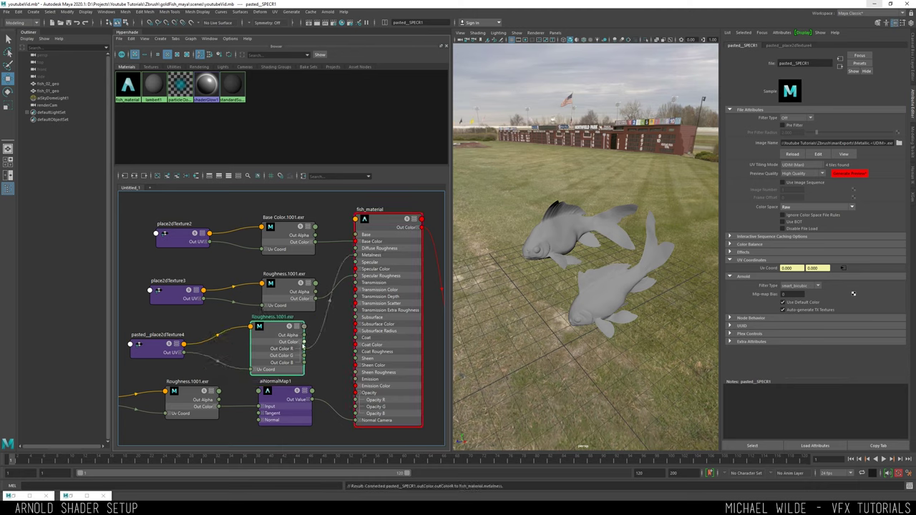
pyautogui.click(301, 342)
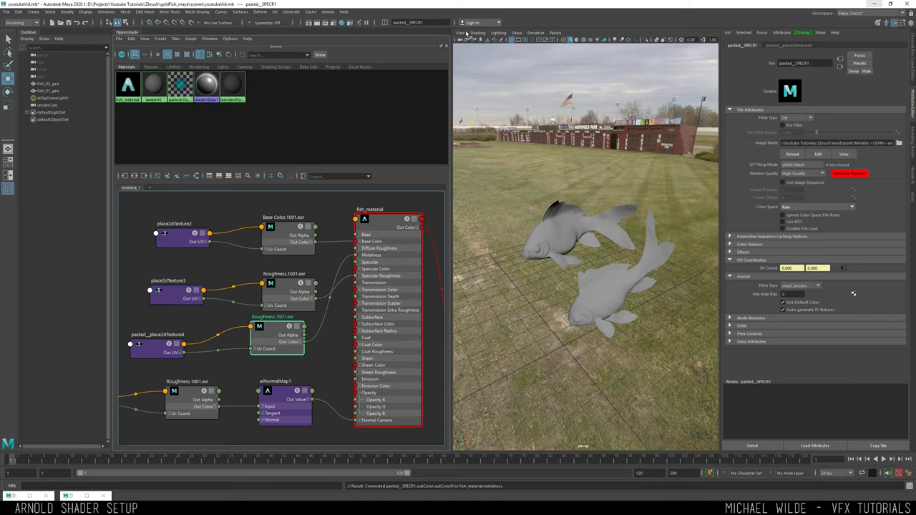
# Render both goldfish with the metallic map connected and inspect the upper fish up close
pyautogui.click(315, 22)
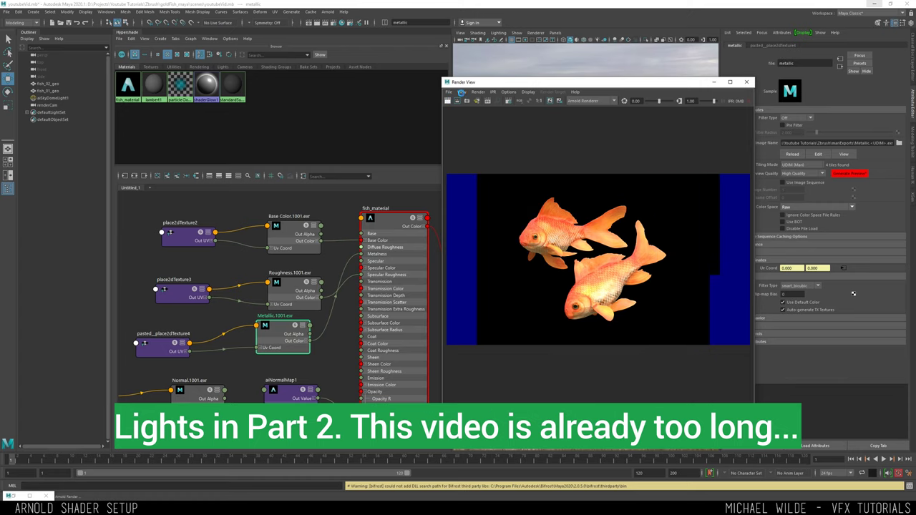
pyautogui.scroll(5, 564, 226)
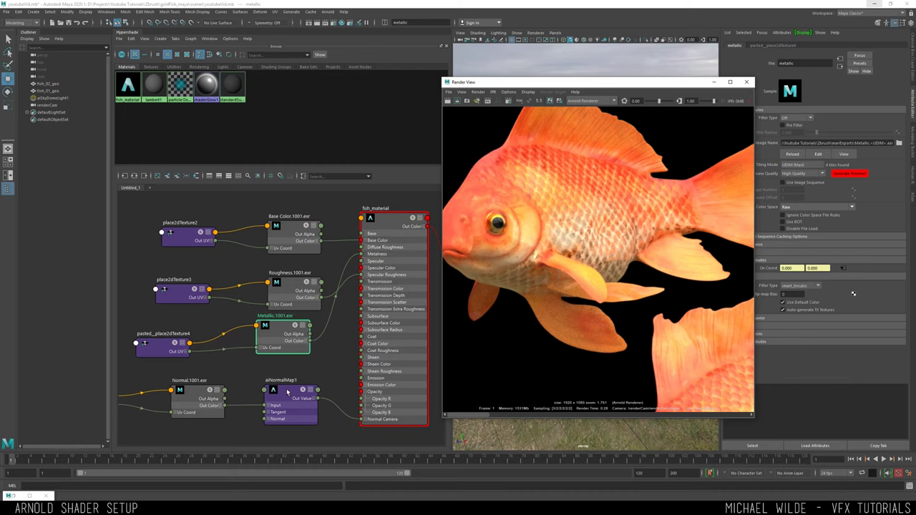
# Set aiNormalMap1's Strength to 0.3 and look over the upper goldfish in the render
pyautogui.click(287, 392)
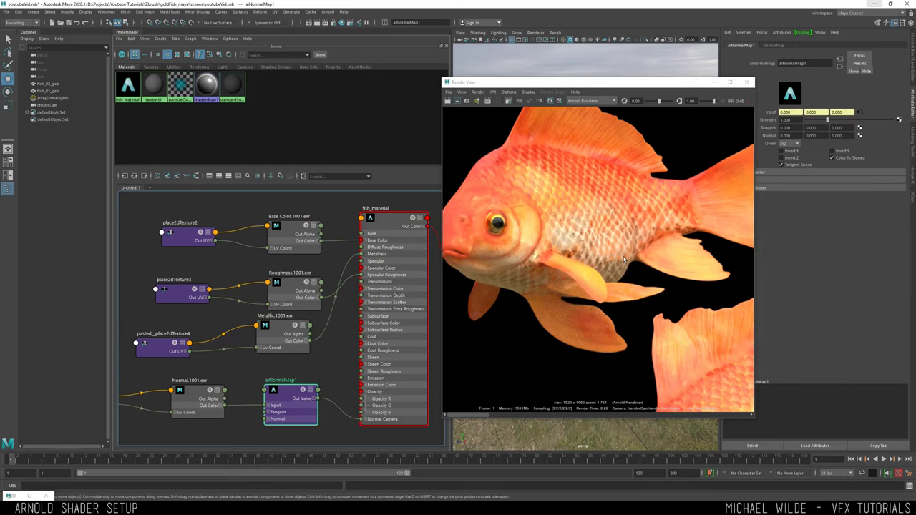
pyautogui.click(786, 119)
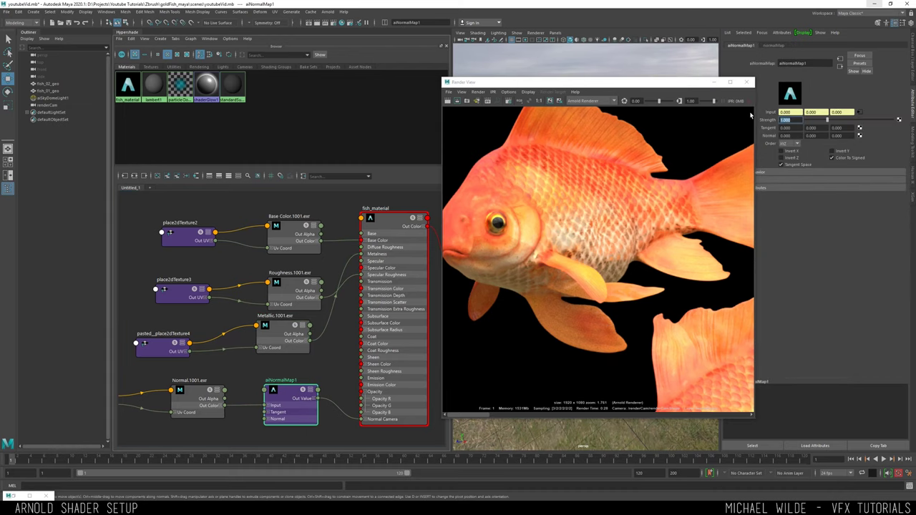
pyautogui.write('0.3')
pyautogui.press('Return')
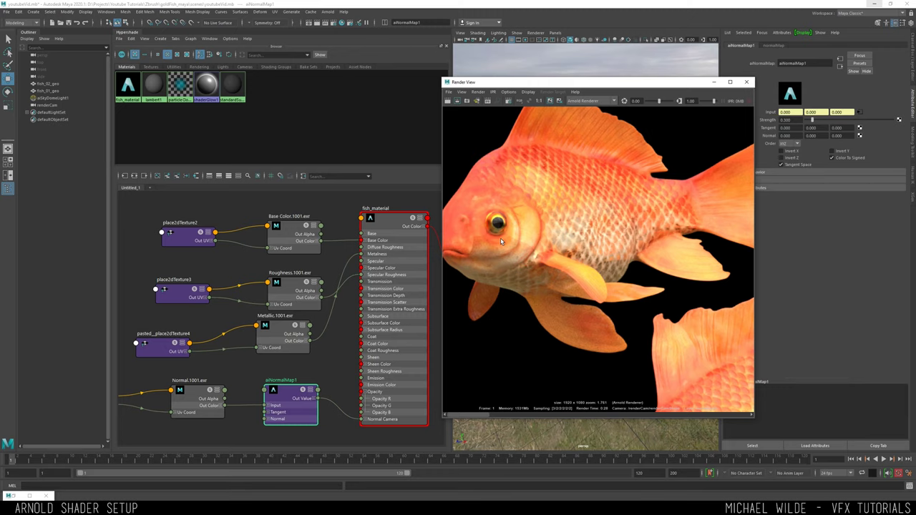
pyautogui.keyDown('alt'); pyautogui.moveTo(584, 240); pyautogui.dragTo(581, 266, button='middle'); pyautogui.keyUp('alt')
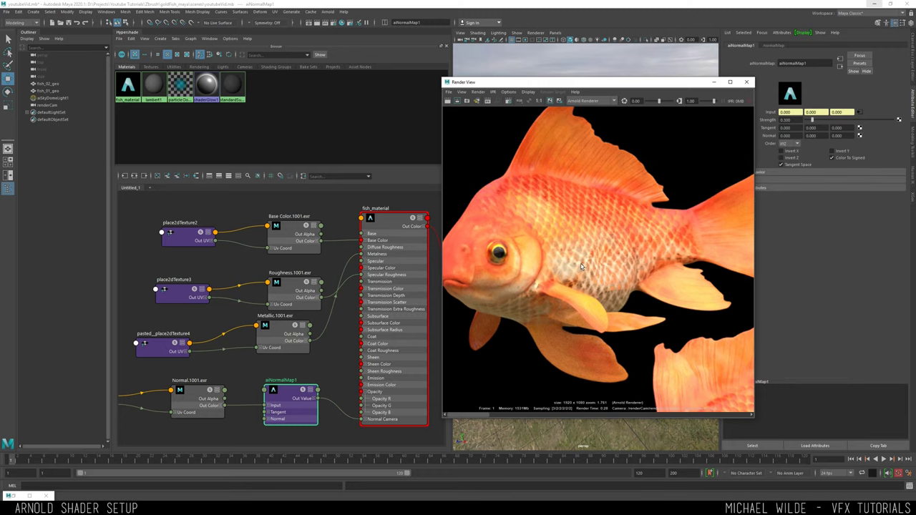
pyautogui.keyDown('alt'); pyautogui.moveTo(538, 220); pyautogui.dragTo(558, 227, button='middle'); pyautogui.keyUp('alt')
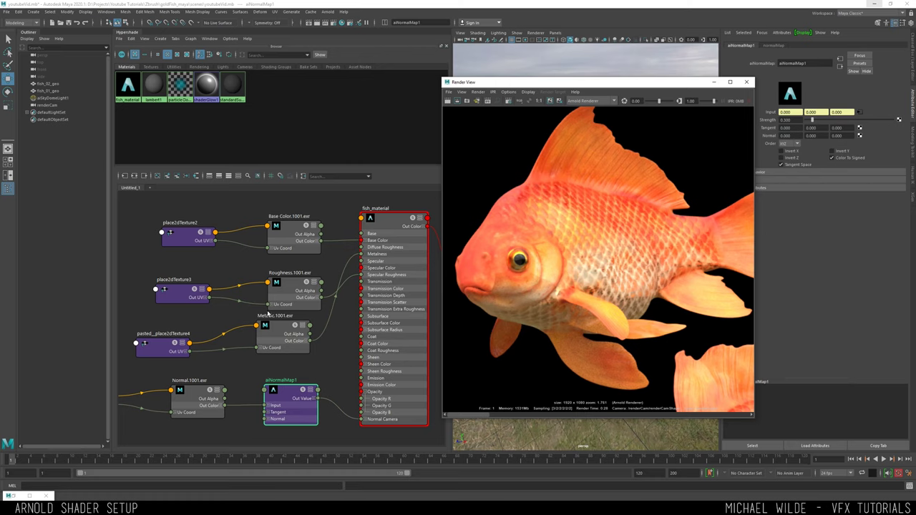
# Move the Metallic texture node farther from fish_material to open space in the graph for another node
pyautogui.moveTo(295, 334); pyautogui.dragTo(281, 342)
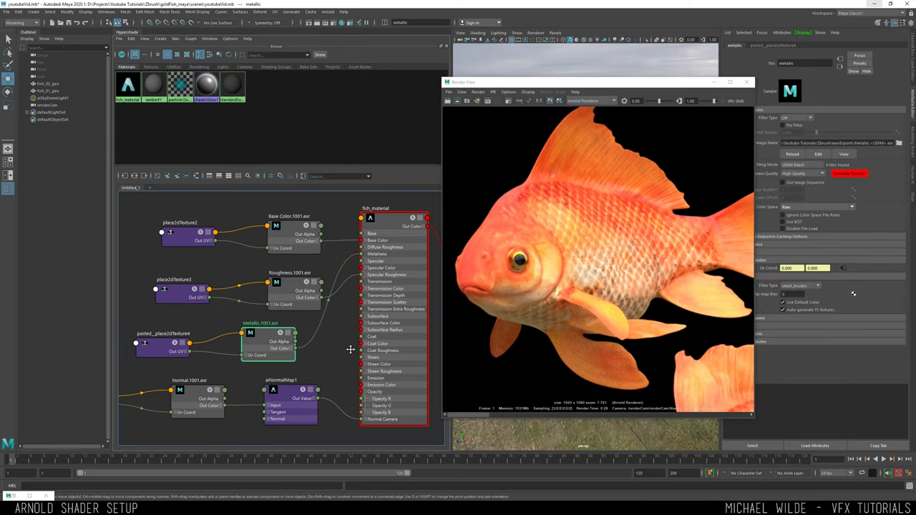
pyautogui.keyDown('alt'); pyautogui.moveTo(350, 348); pyautogui.dragTo(384, 341, button='middle'); pyautogui.keyUp('alt')
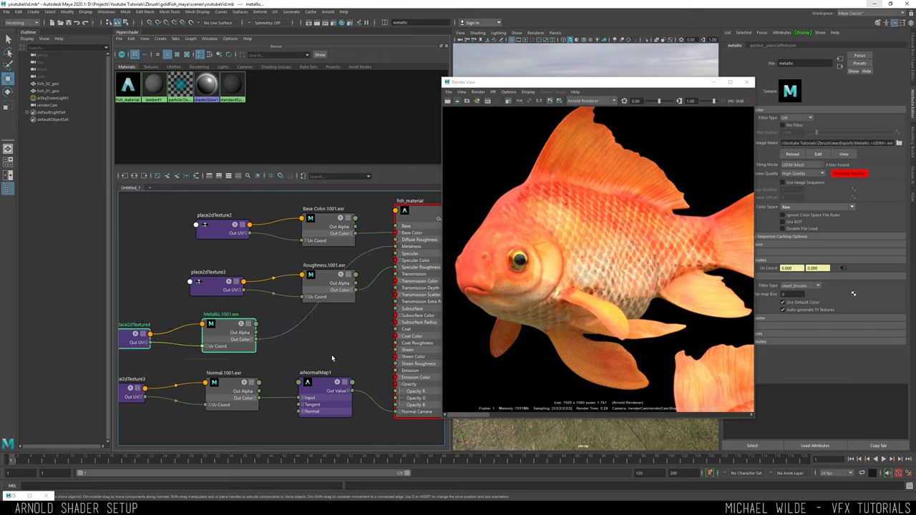
pyautogui.click(327, 342)
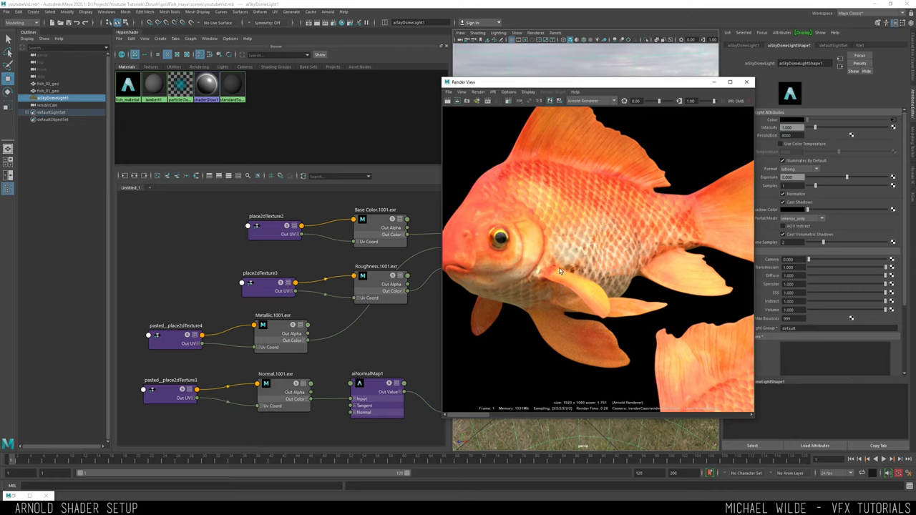
pyautogui.click(372, 385)
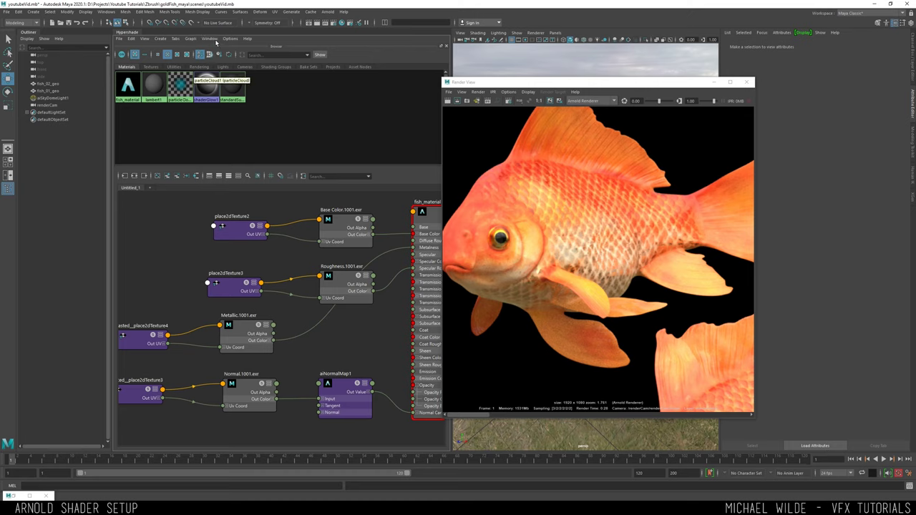
# Show the Hypershade's Create list of nodes beside the node graph
pyautogui.click(209, 38)
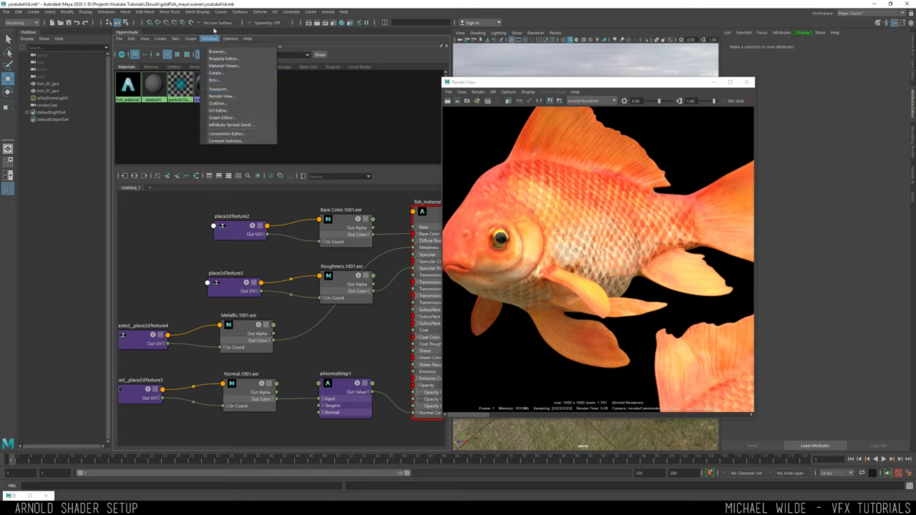
pyautogui.click(216, 72)
pyautogui.moveTo(435, 179); pyautogui.dragTo(128, 215)
pyautogui.scroll(4, 203, 341)
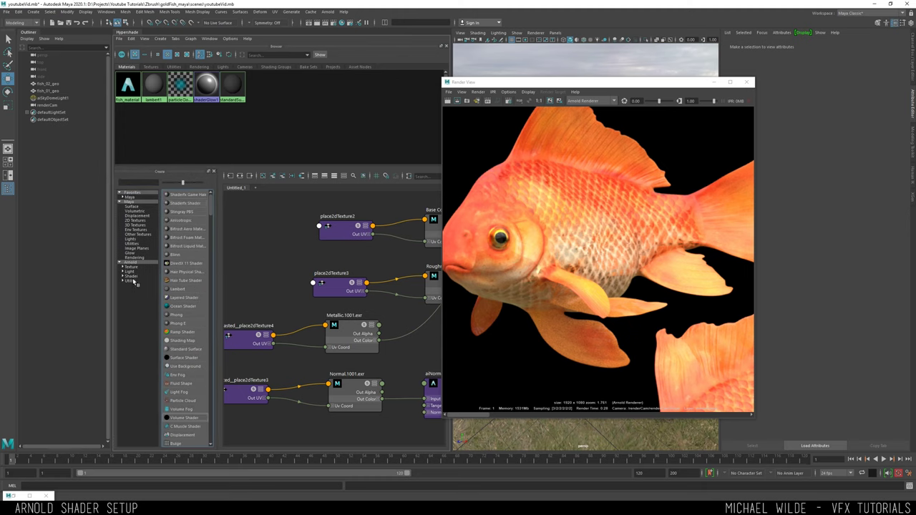
# Look through the Maya utility nodes and the Arnold utility nodes available for the shader graph
pyautogui.click(133, 244)
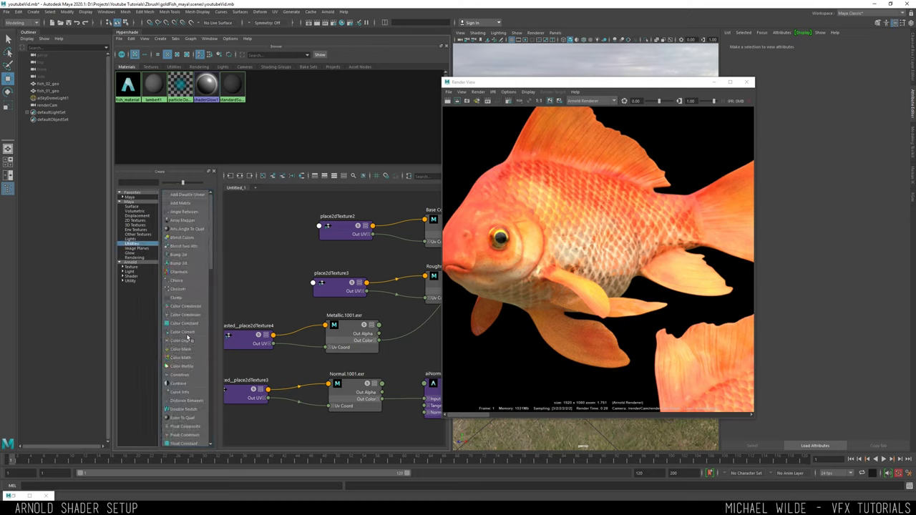
pyautogui.click(131, 281)
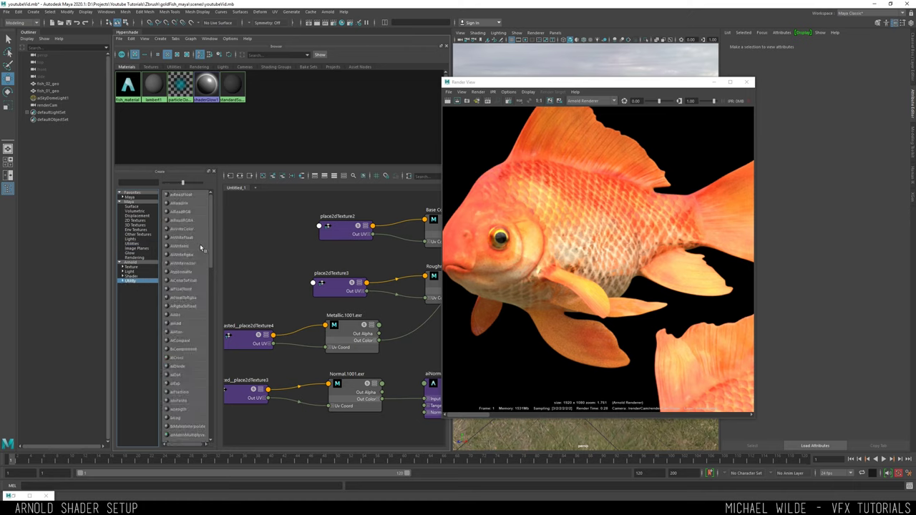
pyautogui.scroll(-1, 212, 238)
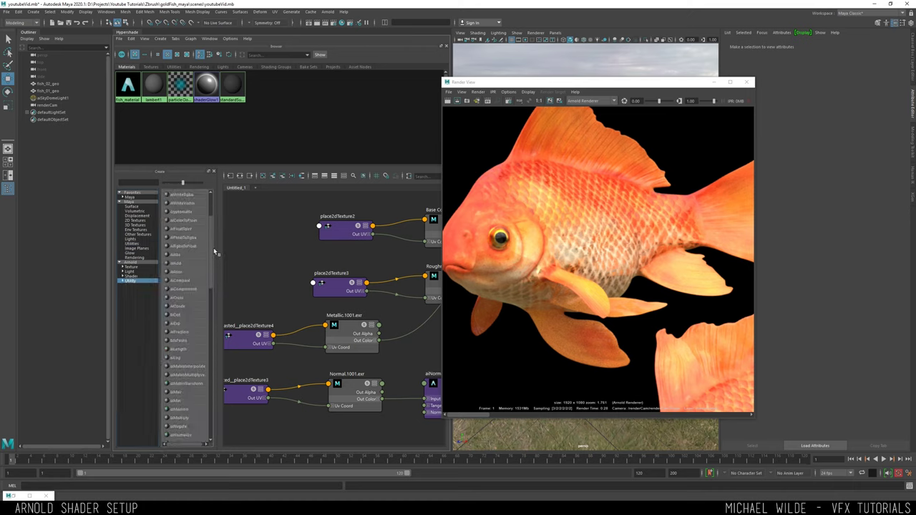
pyautogui.scroll(1, 212, 239)
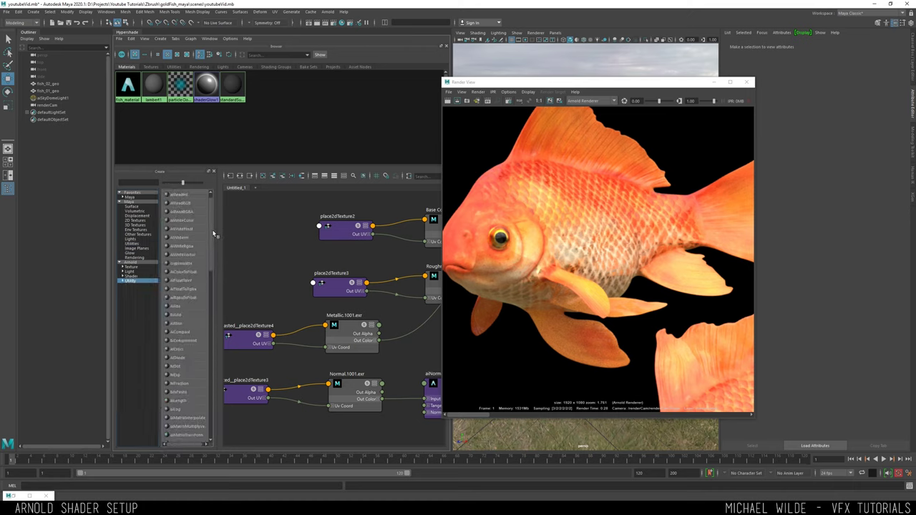
pyautogui.scroll(10, 212, 242)
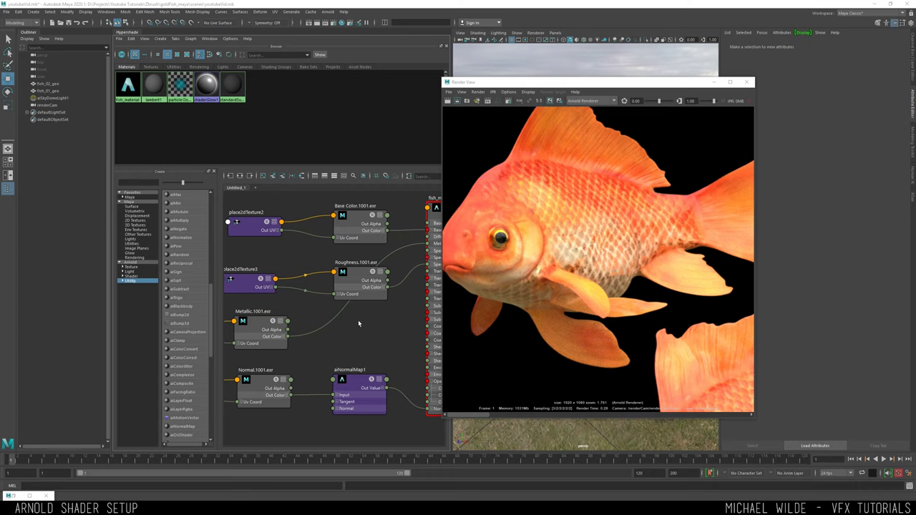
# Try to add a setRange node to the shader graph
pyautogui.click(360, 320)
pyautogui.press('Tab')
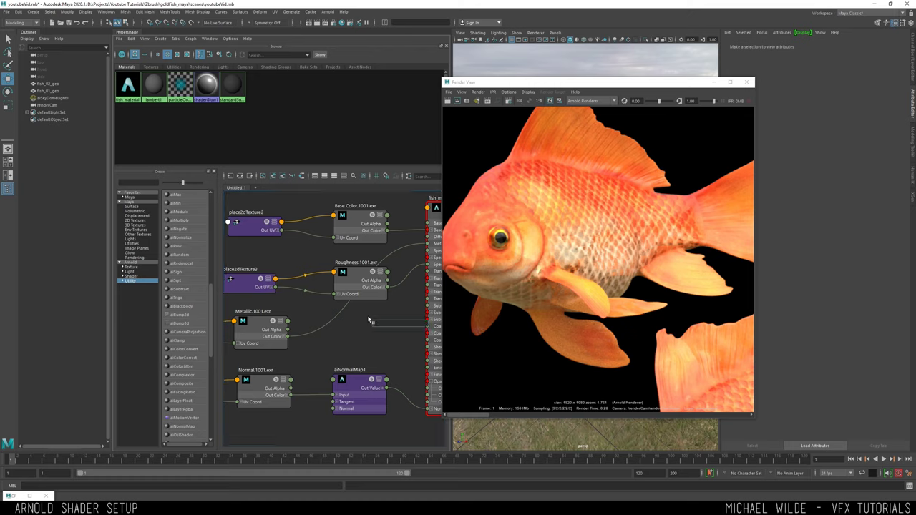
pyautogui.write('ra')
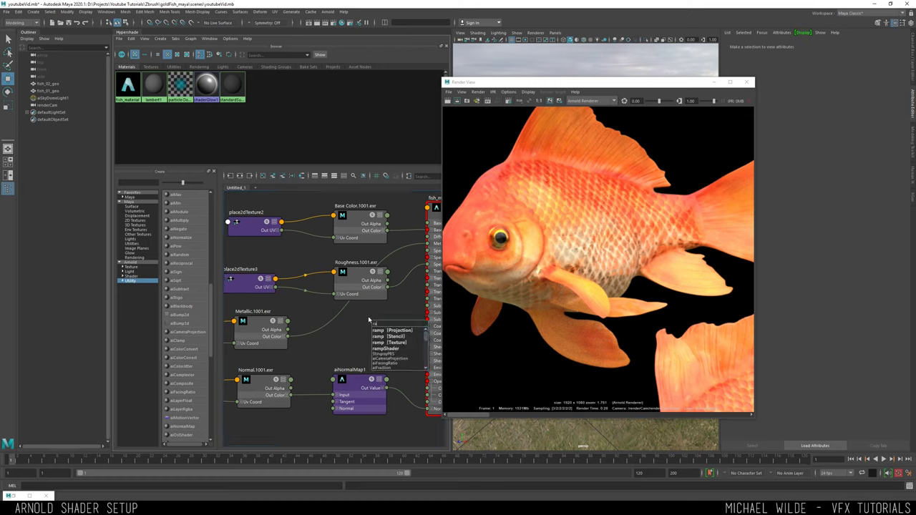
# Add an aiRange node to the shader graph near the Metallic texture node
pyautogui.press('Tab')
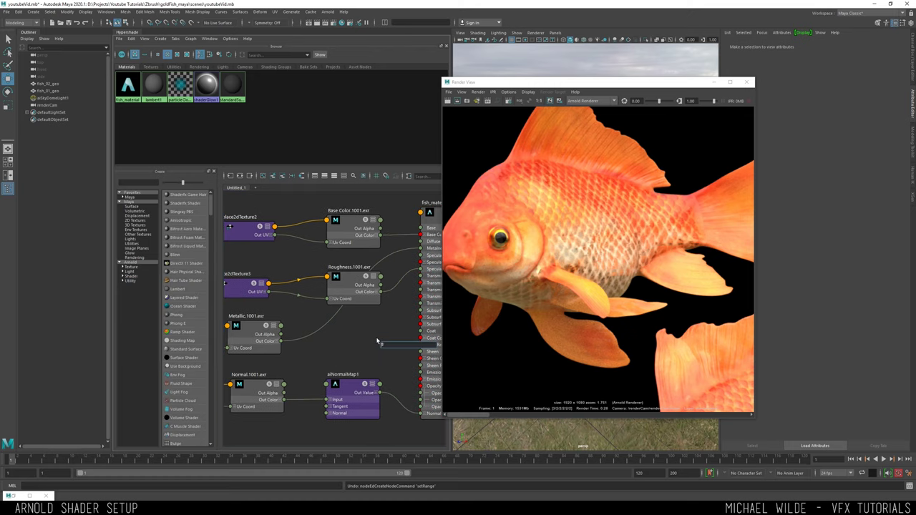
pyautogui.write('aira')
pyautogui.press('Down')
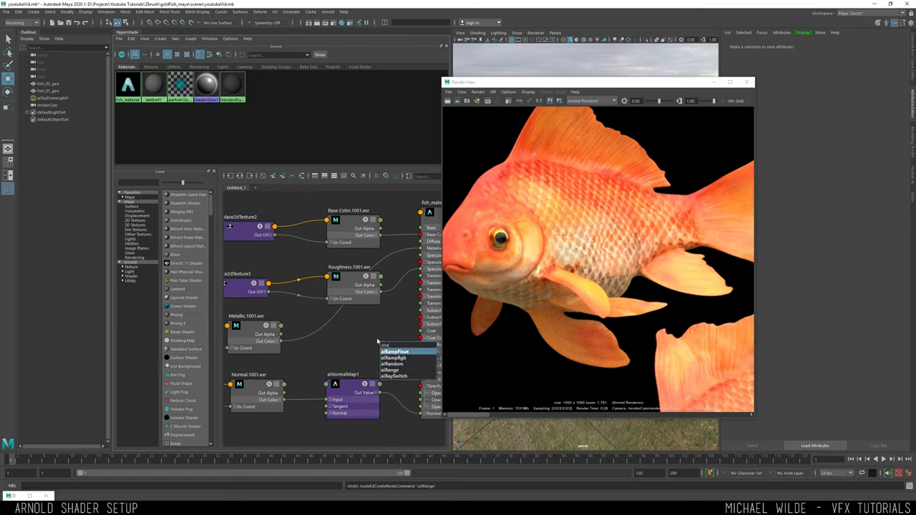
pyautogui.press('Down')
pyautogui.press('Down')
pyautogui.press('Down')
pyautogui.press('Return')
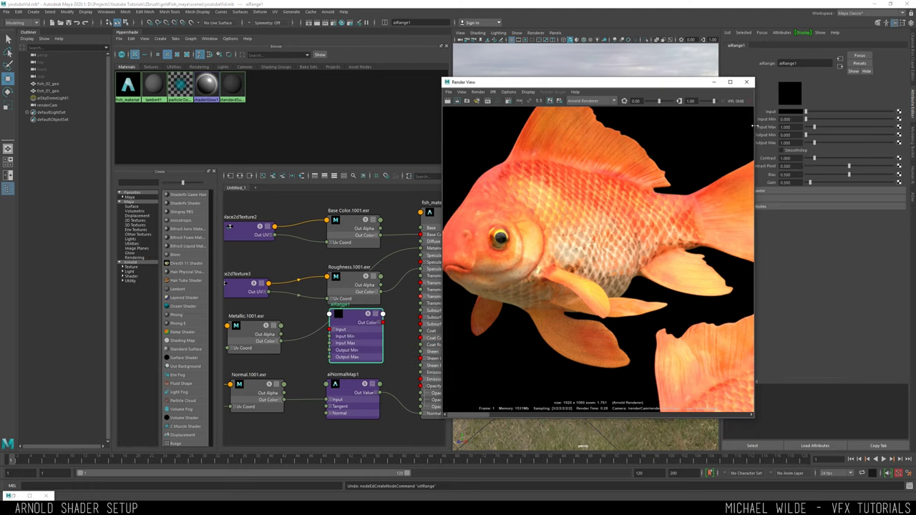
# Zoom the render out to both fish and set the aiRange node's Output Max to 0.7
pyautogui.moveTo(757, 127); pyautogui.dragTo(717, 142)
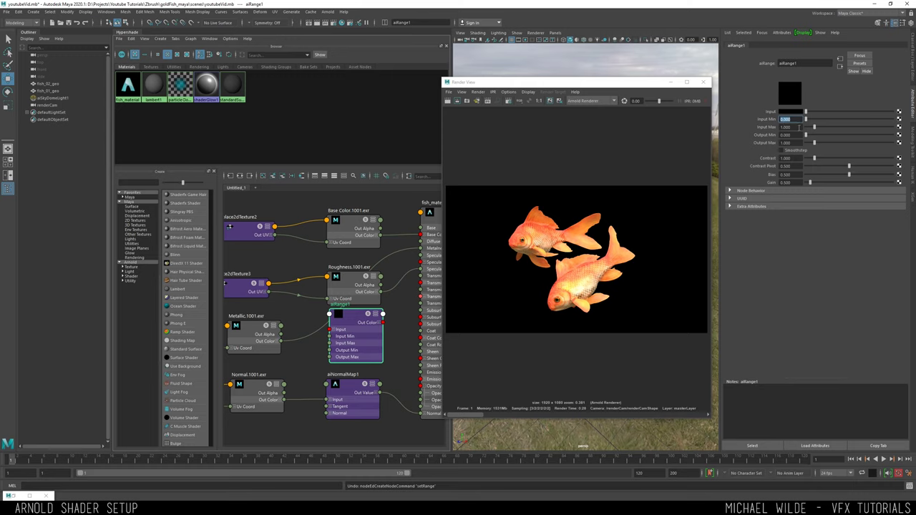
pyautogui.click(785, 126)
pyautogui.click(787, 119)
pyautogui.click(788, 135)
pyautogui.click(790, 143)
pyautogui.write('0.7')
pyautogui.press('Return')
# Connect the Metallic texture's Out Color to the aiRange Input, and the aiRange Out Color R to fish_material's Metalness
pyautogui.moveTo(281, 341); pyautogui.dragTo(346, 324)
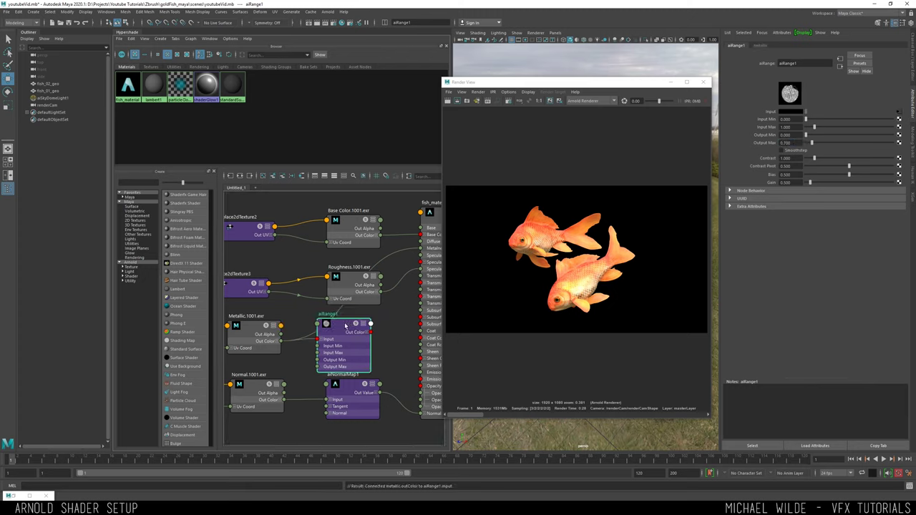
pyautogui.keyDown('alt'); pyautogui.moveTo(364, 331); pyautogui.dragTo(325, 339, button='middle'); pyautogui.keyUp('alt')
pyautogui.moveTo(331, 340); pyautogui.dragTo(381, 256)
pyautogui.click(328, 340)
pyautogui.click(330, 341)
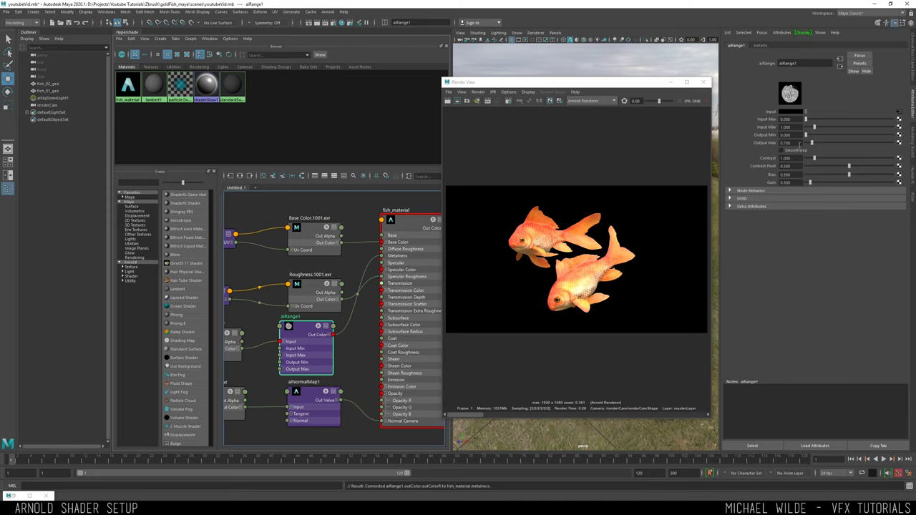
# Try an Output Max of 1 on the aiRange node to compare the preview, and undo the change
pyautogui.moveTo(798, 142); pyautogui.dragTo(750, 142)
pyautogui.write('1')
pyautogui.press('Return')
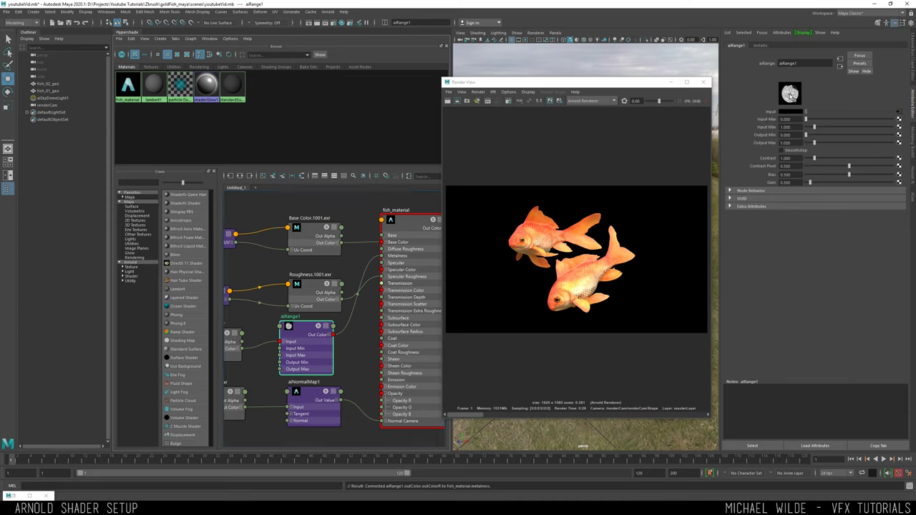
pyautogui.hotkey('ctrl', 'z')
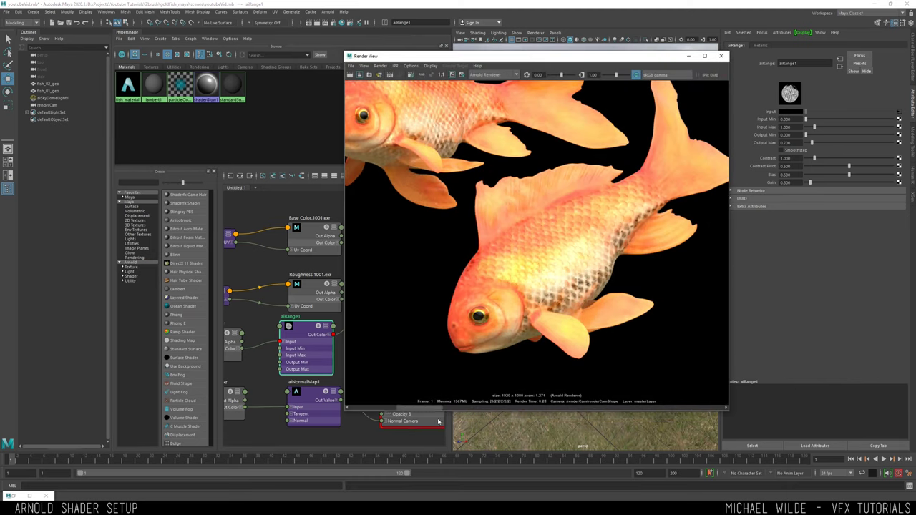
# Examine the scales and metallic shine of both fish up close in the render
pyautogui.keyDown('alt'); pyautogui.moveTo(572, 291); pyautogui.dragTo(642, 193, button='right'); pyautogui.keyUp('alt')
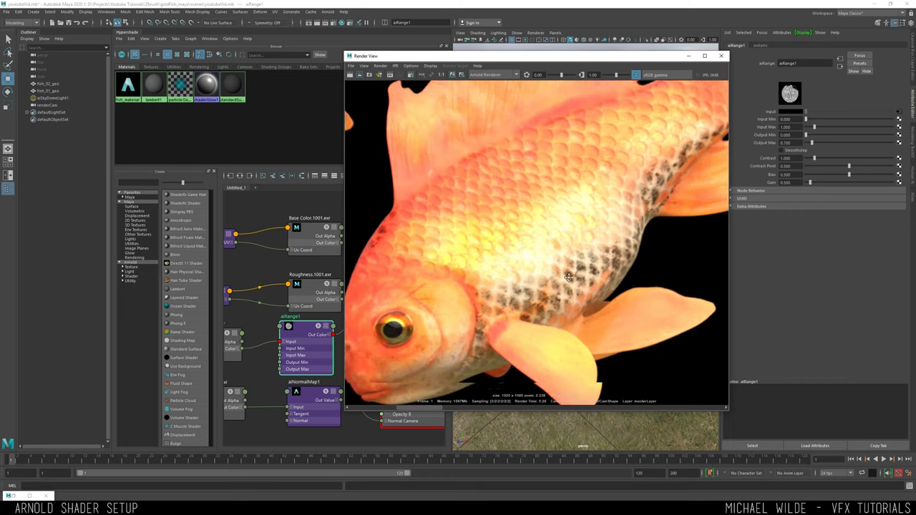
pyautogui.keyDown('alt'); pyautogui.moveTo(642, 193); pyautogui.dragTo(631, 184, button='middle'); pyautogui.keyUp('alt')
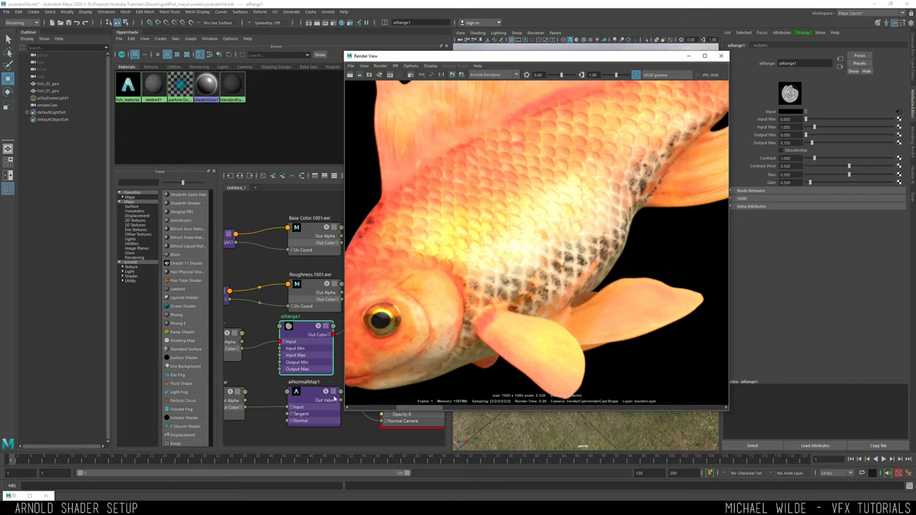
pyautogui.scroll(-3, 533, 255)
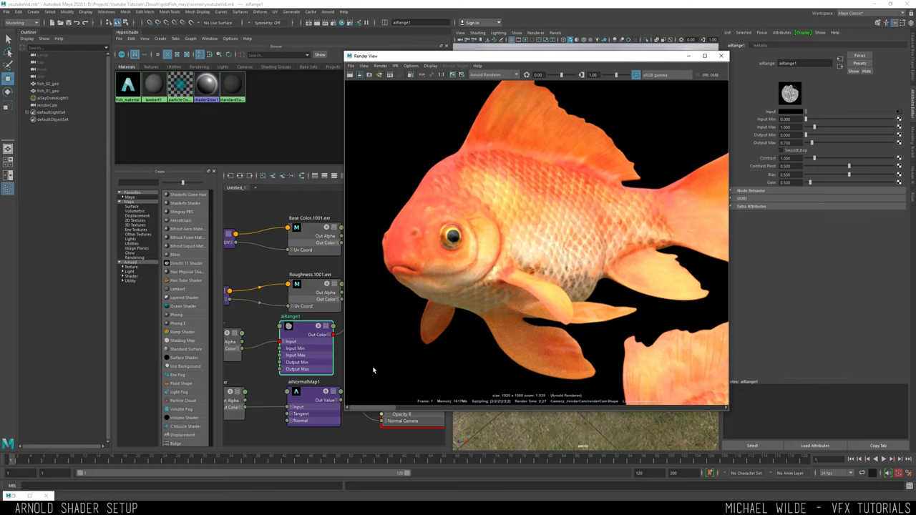
pyautogui.scroll(-3, 608, 269)
pyautogui.keyDown('alt'); pyautogui.moveTo(607, 273); pyautogui.dragTo(586, 223, button='middle'); pyautogui.keyUp('alt')
pyautogui.scroll(2, 601, 249)
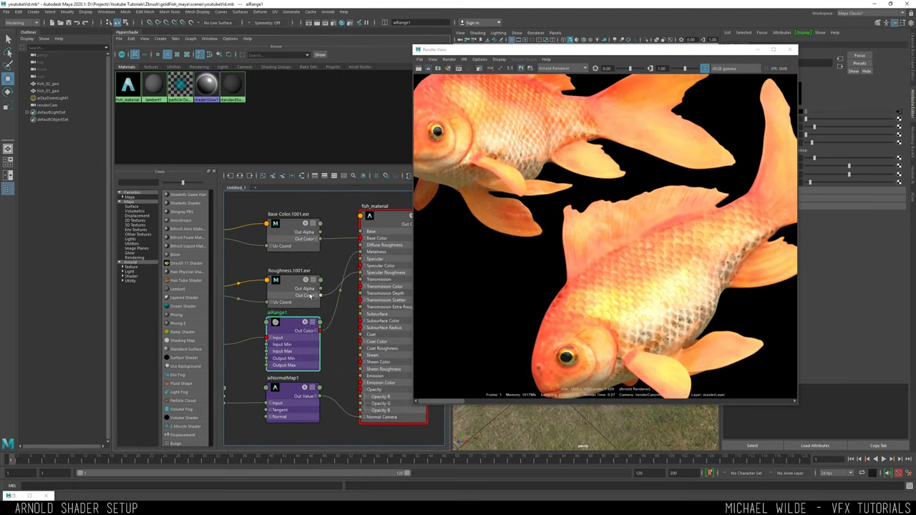
# Place the aiRange node between the Base Color and Roughness texture nodes, and move the render window off the graph
pyautogui.moveTo(314, 329); pyautogui.dragTo(297, 265)
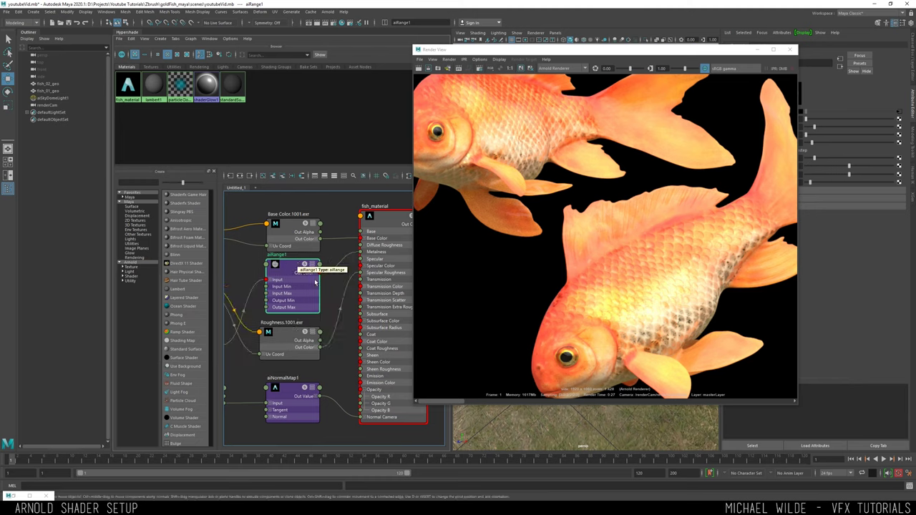
pyautogui.keyDown('alt'); pyautogui.moveTo(333, 295); pyautogui.dragTo(352, 286, button='middle'); pyautogui.keyUp('alt')
pyautogui.scroll(-2, 356, 284)
pyautogui.scroll(4, 335, 274)
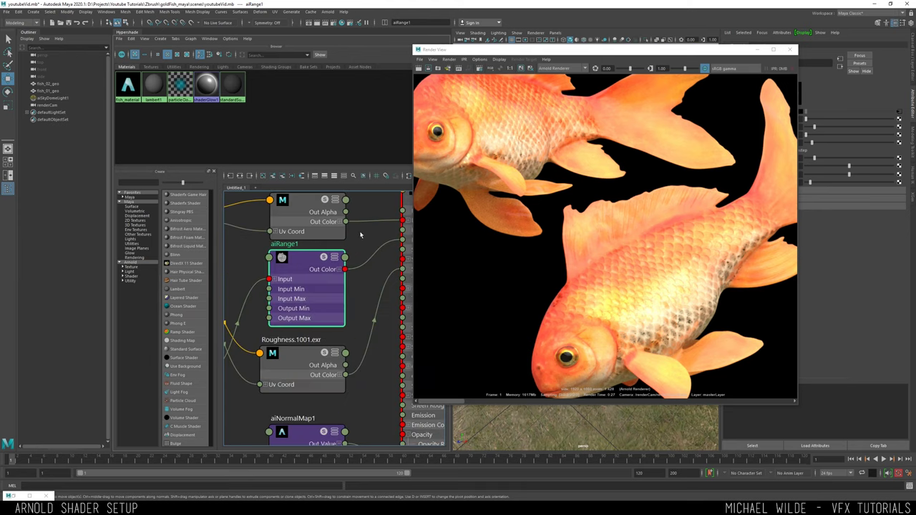
pyautogui.moveTo(566, 47); pyautogui.dragTo(516, 70)
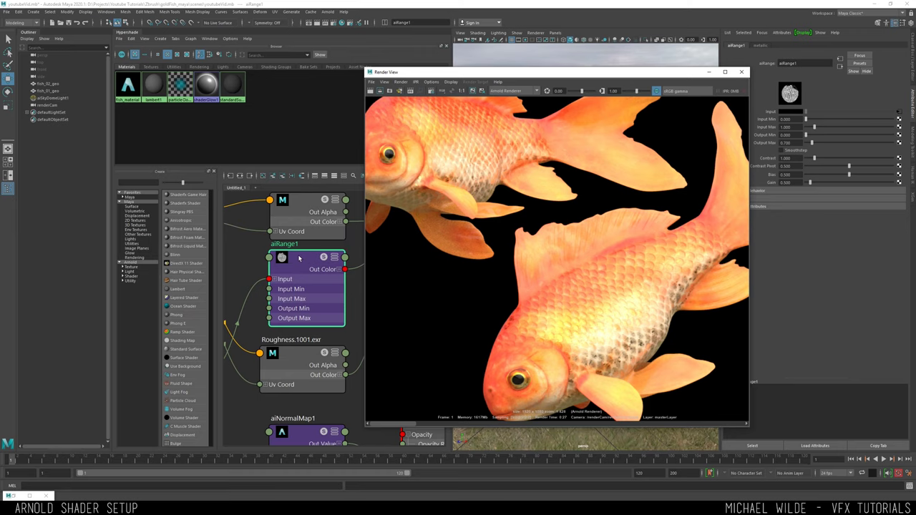
pyautogui.scroll(-3, 533, 236)
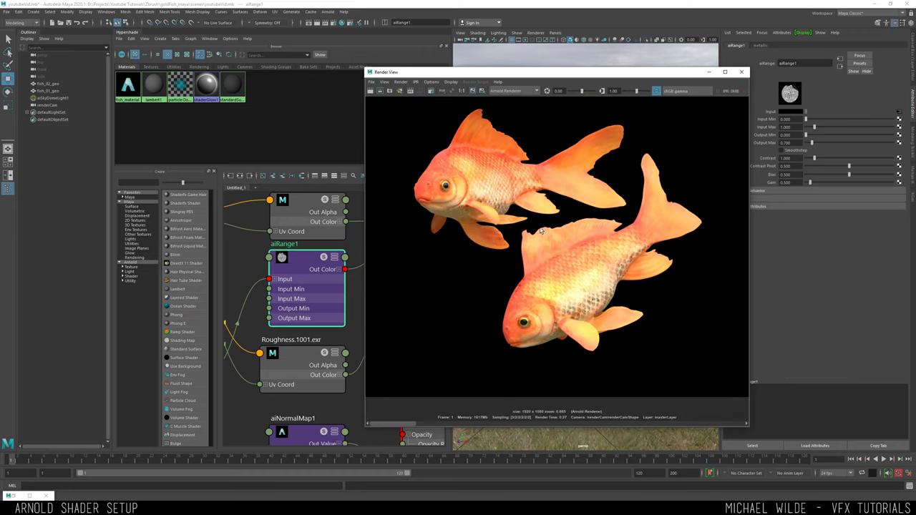
pyautogui.moveTo(444, 71); pyautogui.dragTo(563, 74)
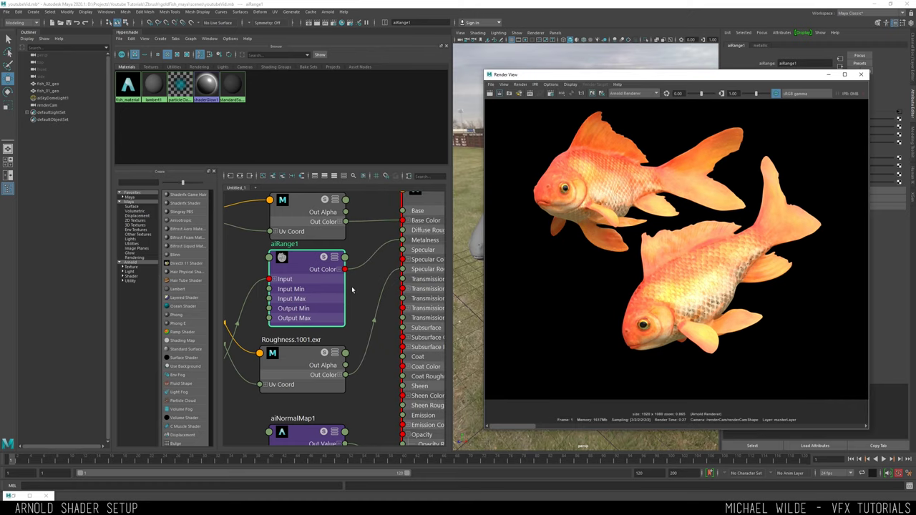
# Paste a copy of the Roughness texture node with its place2dTexture node into empty space below the network
pyautogui.scroll(-5, 365, 285)
pyautogui.scroll(6, 322, 365)
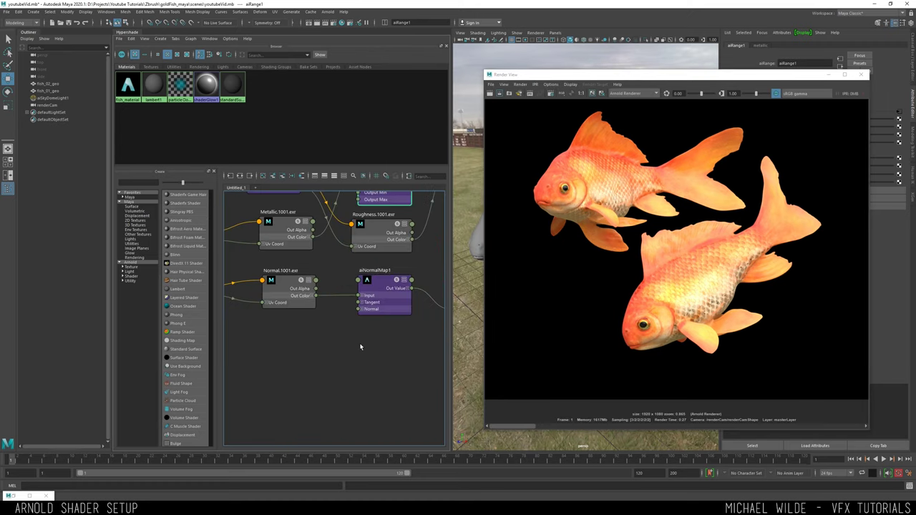
pyautogui.click(337, 361)
pyautogui.hotkey('ctrl', 'v')
pyautogui.keyDown('alt'); pyautogui.moveTo(380, 339); pyautogui.dragTo(339, 355, button='middle'); pyautogui.keyUp('alt')
pyautogui.scroll(-4, 341, 355)
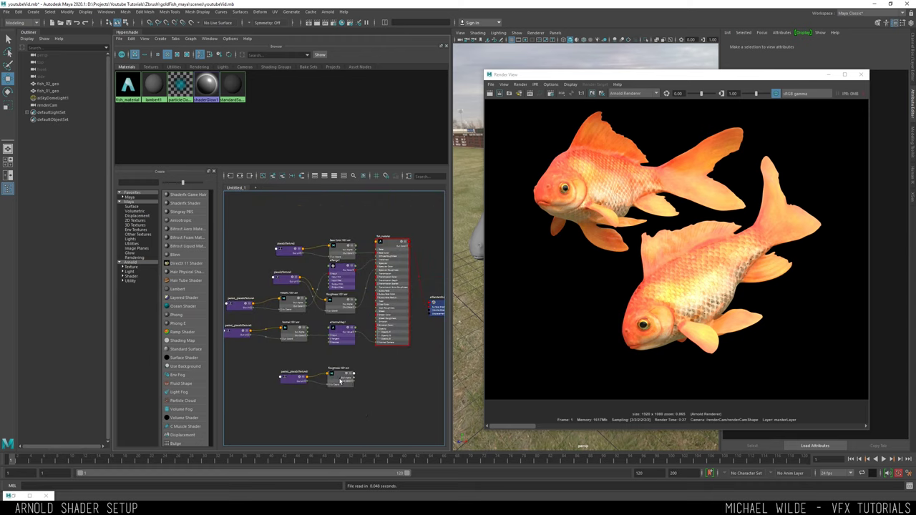
# Load Bump.1001.exr as the image of the pasted texture node
pyautogui.click(340, 380)
pyautogui.moveTo(766, 79); pyautogui.dragTo(654, 78)
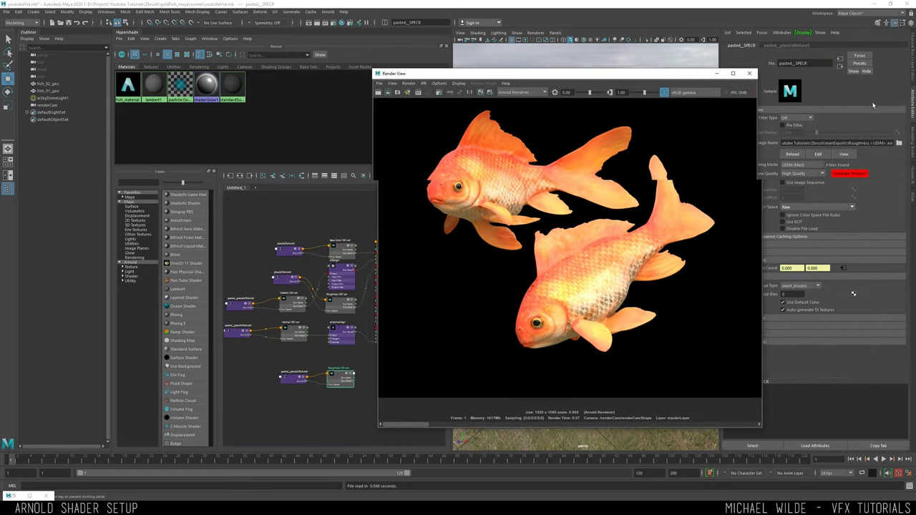
pyautogui.click(898, 142)
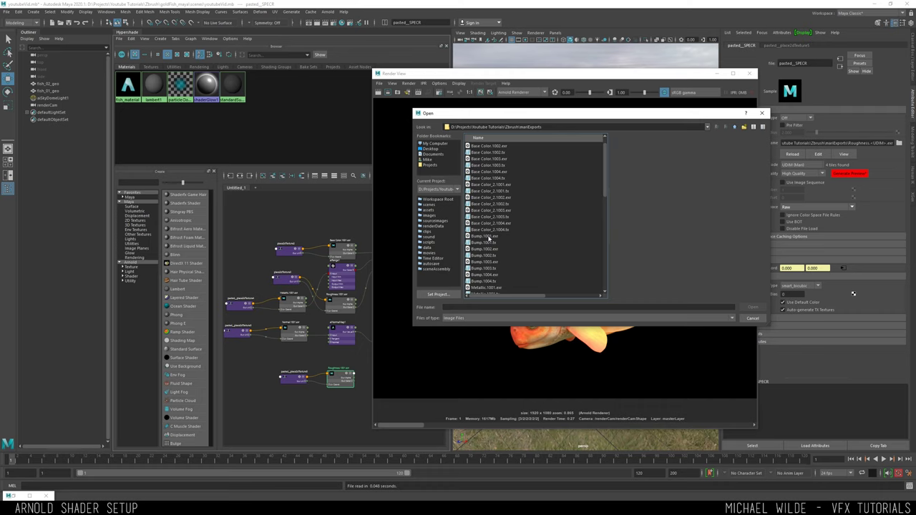
pyautogui.doubleClick(487, 237)
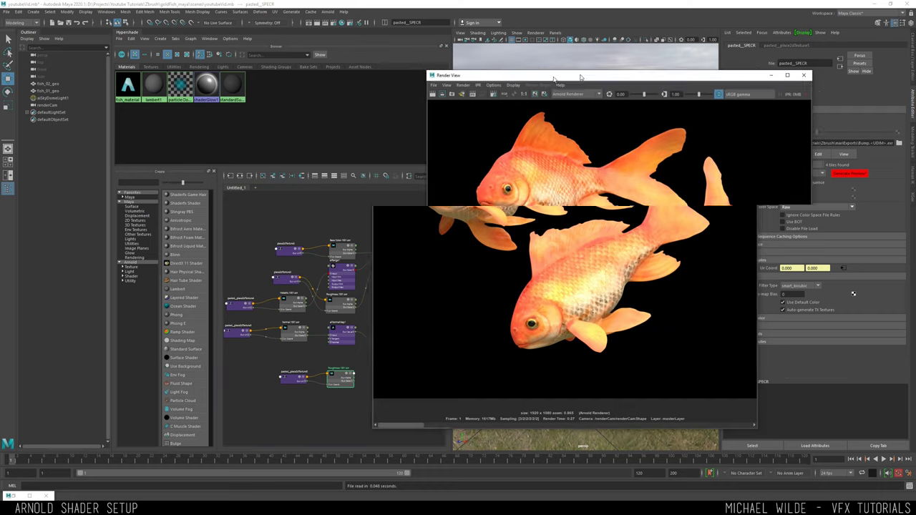
# Minimize the render window and show the Bump Mapping setting in fish_material's Geometry attributes
pyautogui.moveTo(559, 73); pyautogui.dragTo(700, 68)
pyautogui.scroll(5, 362, 320)
pyautogui.keyDown('alt'); pyautogui.moveTo(415, 402); pyautogui.dragTo(344, 409, button='middle'); pyautogui.keyUp('alt')
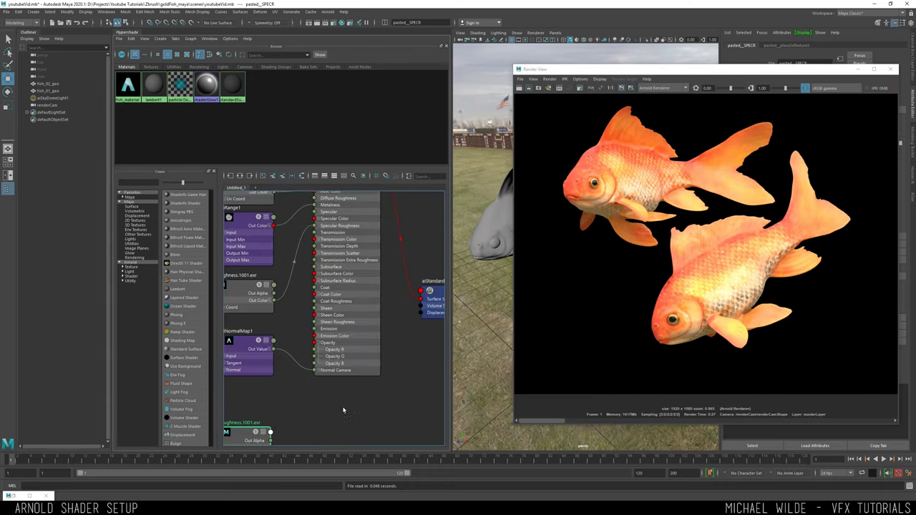
pyautogui.keyDown('alt'); pyautogui.moveTo(370, 352); pyautogui.dragTo(390, 372, button='middle'); pyautogui.keyUp('alt')
pyautogui.click(857, 70)
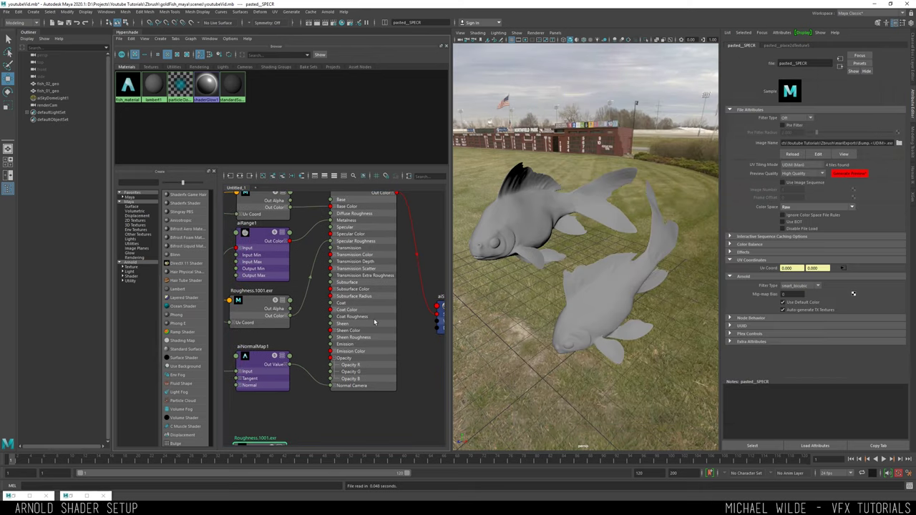
pyautogui.click(386, 355)
pyautogui.keyDown('alt'); pyautogui.moveTo(368, 399); pyautogui.dragTo(408, 390, button='middle'); pyautogui.keyUp('alt')
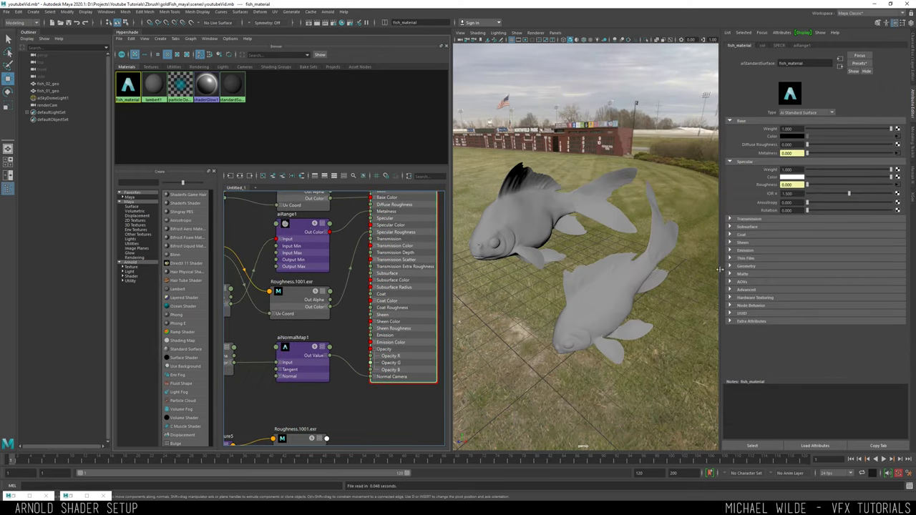
pyautogui.click(300, 351)
pyautogui.click(422, 306)
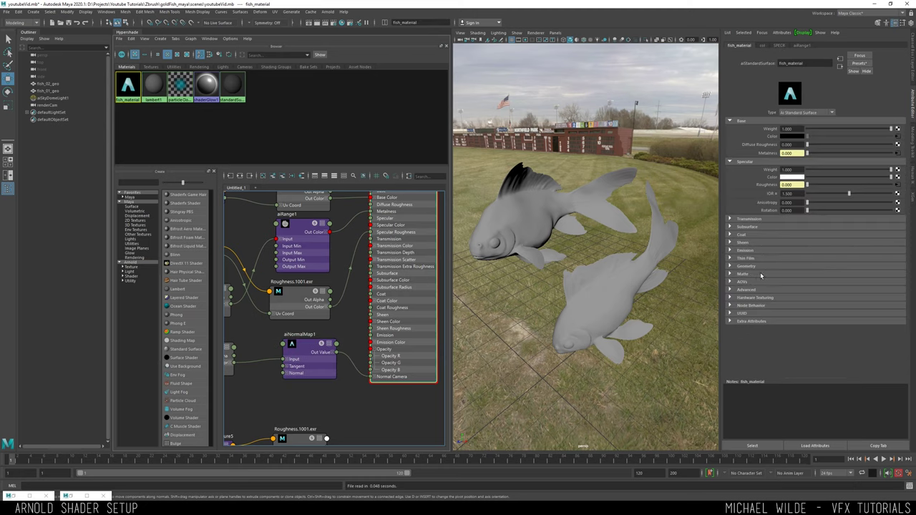
pyautogui.click(747, 266)
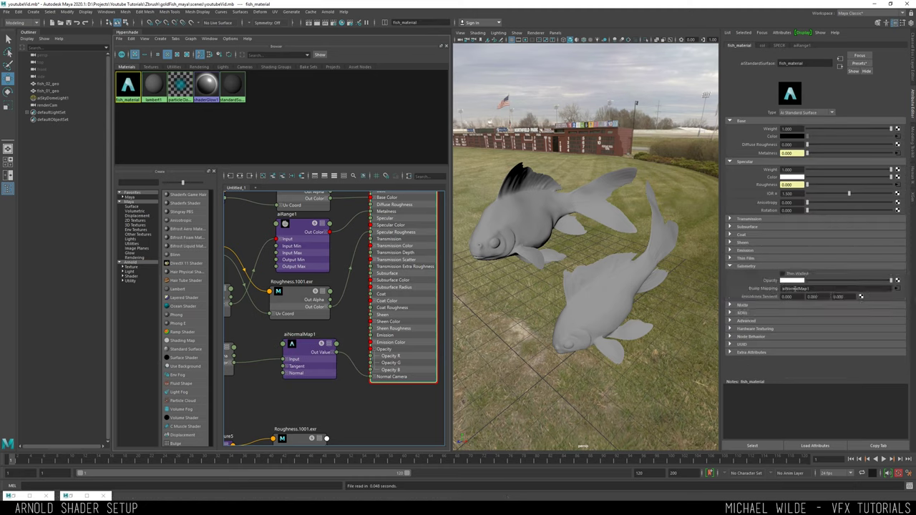
pyautogui.moveTo(826, 288); pyautogui.dragTo(766, 292)
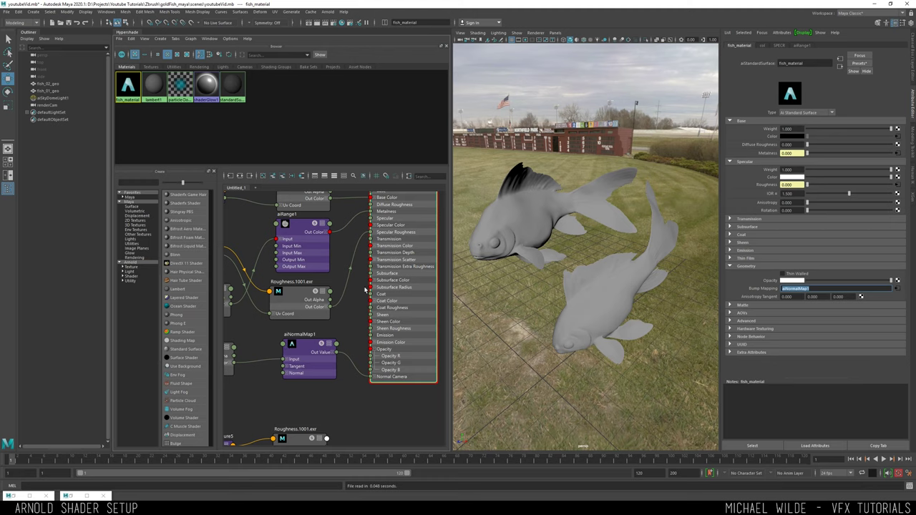
# Rename the Bump texture node as displacement and move it with its place2dTexture node to just below fish_material
pyautogui.keyDown('alt'); pyautogui.moveTo(367, 307); pyautogui.dragTo(372, 344, button='middle'); pyautogui.keyUp('alt')
pyautogui.keyDown('alt'); pyautogui.moveTo(386, 229); pyautogui.dragTo(367, 222, button='middle'); pyautogui.keyUp('alt')
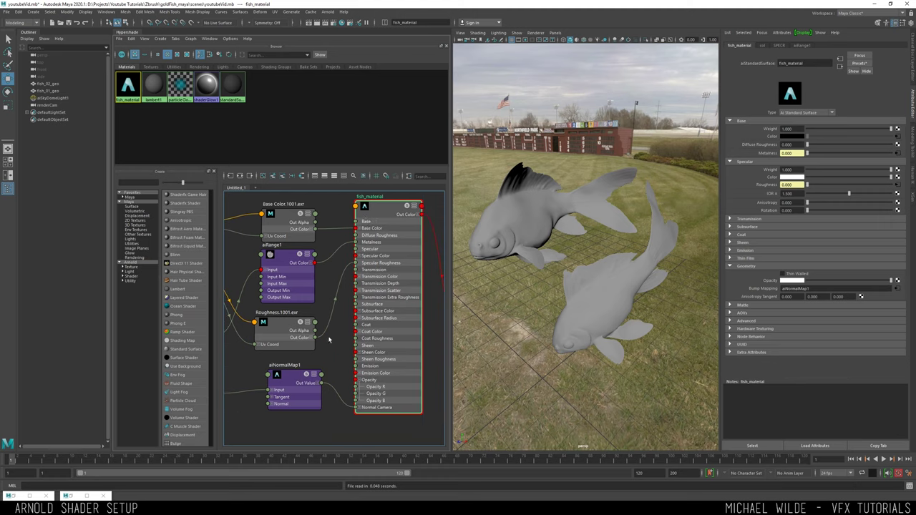
pyautogui.keyDown('alt'); pyautogui.moveTo(339, 335); pyautogui.dragTo(356, 293, button='middle'); pyautogui.keyUp('alt')
pyautogui.scroll(-2, 357, 291)
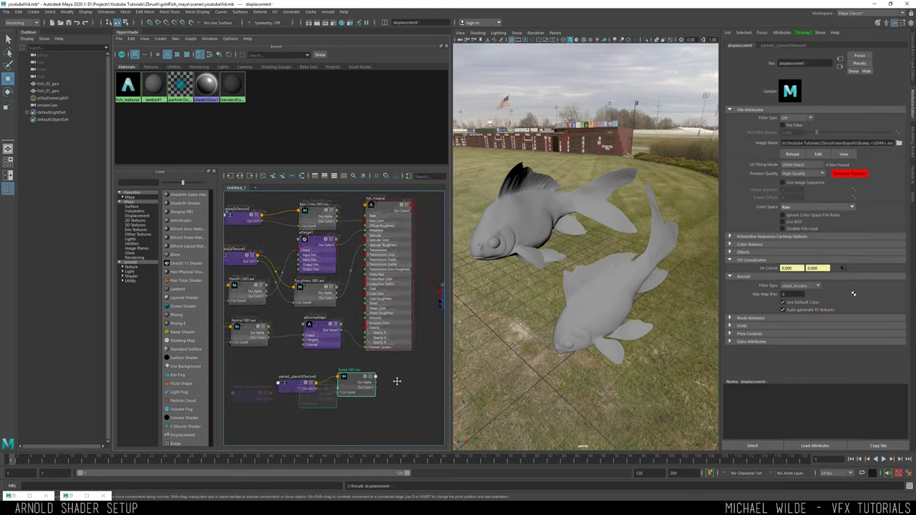
pyautogui.keyDown('alt'); pyautogui.moveTo(396, 383); pyautogui.dragTo(358, 403, button='middle'); pyautogui.keyUp('alt')
# Show the attributes of the shading group connected to fish_material, including its Displacement mat. slot
pyautogui.moveTo(418, 313); pyautogui.dragTo(423, 258)
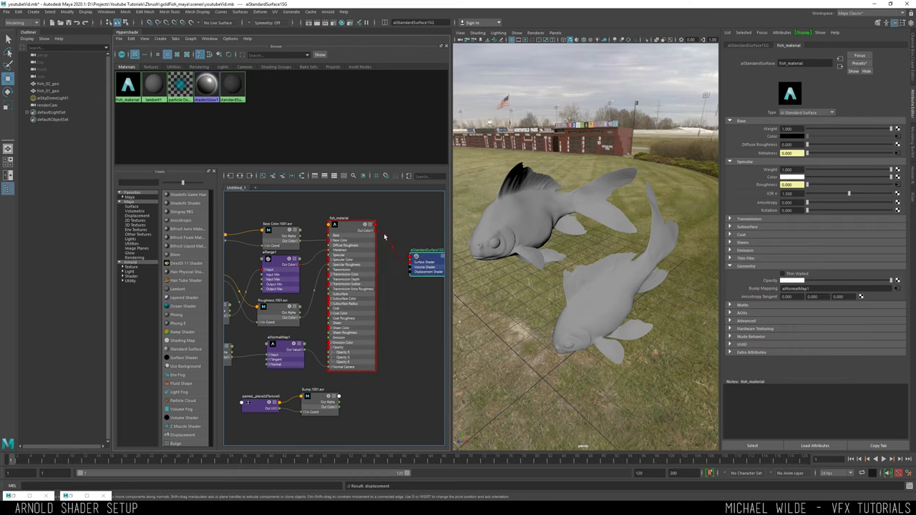
pyautogui.keyDown('alt'); pyautogui.moveTo(440, 248); pyautogui.dragTo(396, 252, button='middle'); pyautogui.keyUp('alt')
pyautogui.scroll(3, 381, 278)
pyautogui.keyDown('alt'); pyautogui.moveTo(358, 319); pyautogui.dragTo(393, 276, button='middle'); pyautogui.keyUp('alt')
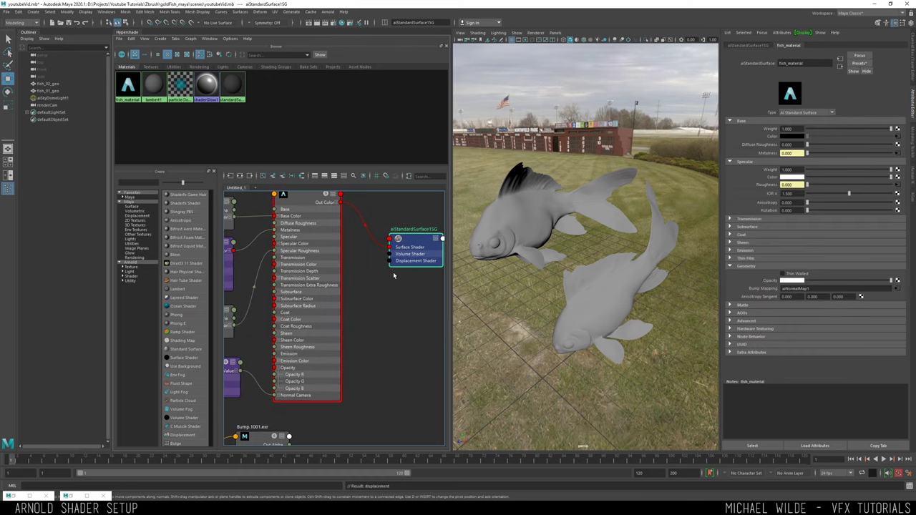
pyautogui.keyDown('alt'); pyautogui.moveTo(361, 242); pyautogui.dragTo(376, 272, button='middle'); pyautogui.keyUp('alt')
pyautogui.click(325, 234)
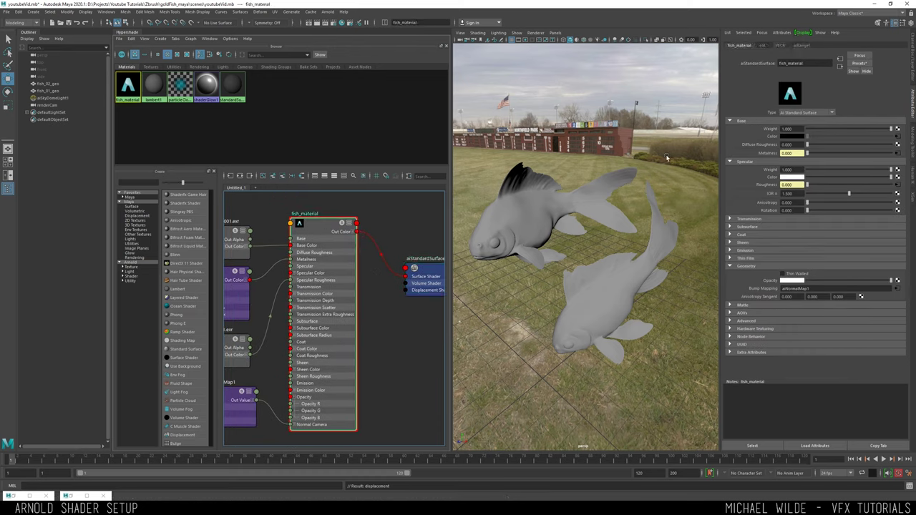
pyautogui.click(839, 66)
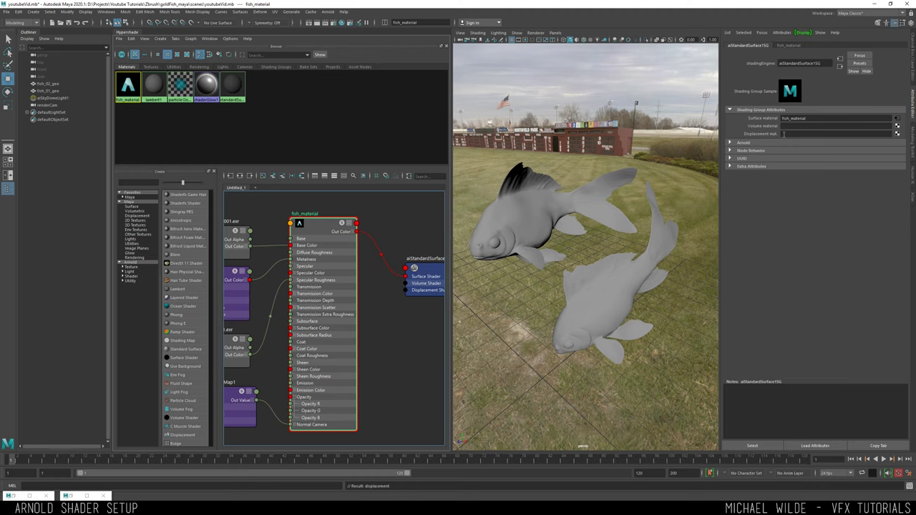
# Move the Bump texture and shading group nodes closer together and connect the texture's Out Color R to the Displacement Shader input
pyautogui.keyDown('alt'); pyautogui.moveTo(390, 373); pyautogui.dragTo(385, 318, button='middle'); pyautogui.keyUp('alt')
pyautogui.moveTo(276, 423); pyautogui.dragTo(315, 403)
pyautogui.moveTo(422, 229); pyautogui.dragTo(440, 379)
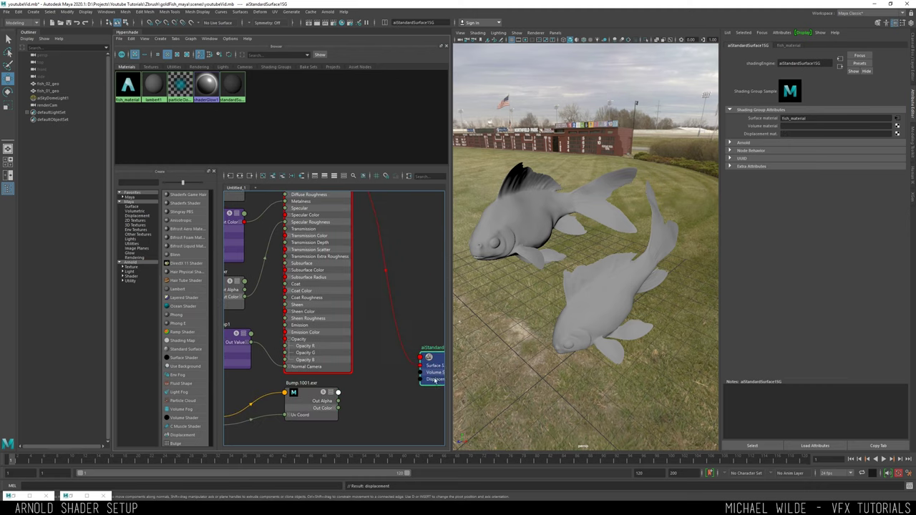
pyautogui.keyDown('alt'); pyautogui.moveTo(349, 419); pyautogui.dragTo(330, 356, button='middle'); pyautogui.keyUp('alt')
pyautogui.click(315, 347)
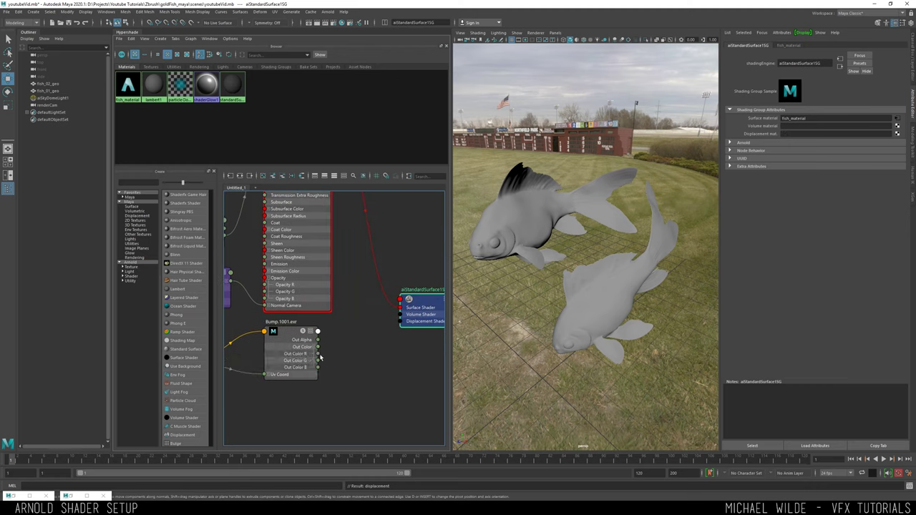
pyautogui.moveTo(318, 354); pyautogui.dragTo(401, 324)
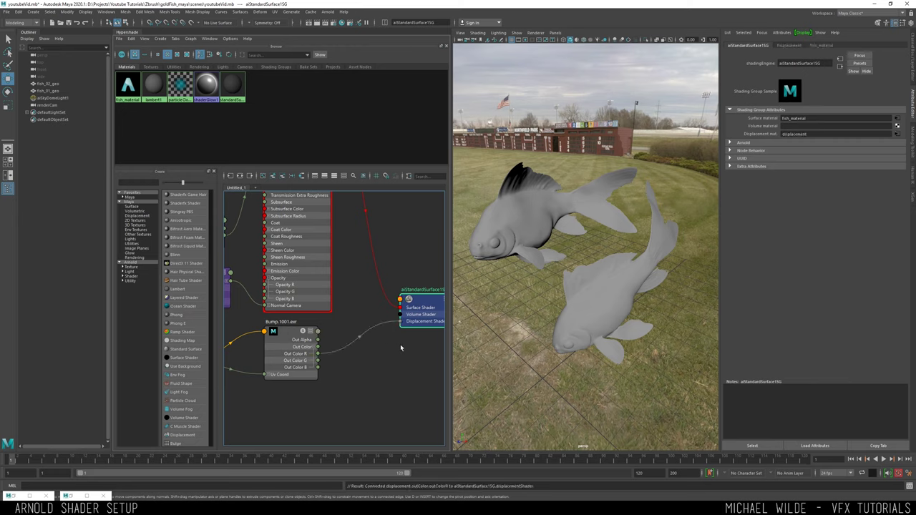
pyautogui.keyDown('alt'); pyautogui.moveTo(401, 344); pyautogui.dragTo(374, 337, button='middle'); pyautogui.keyUp('alt')
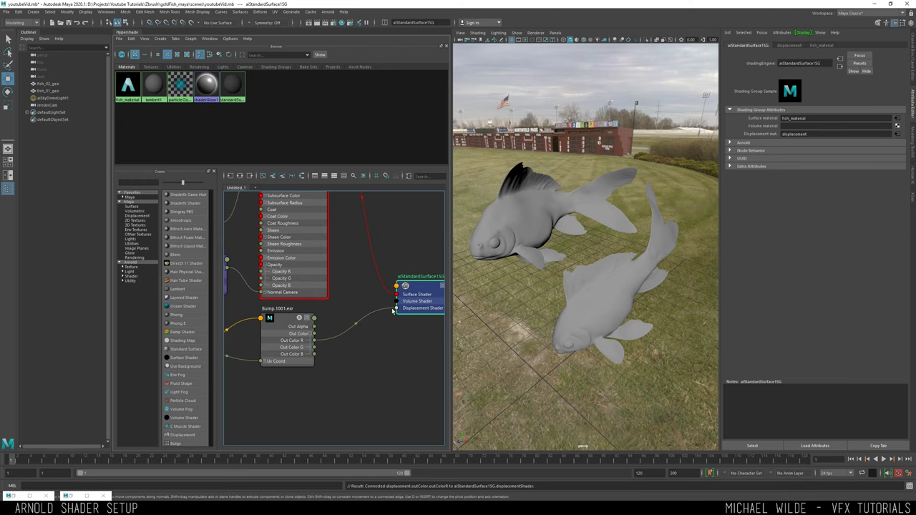
# Remove the connection between the Bump texture and the shading group's Displacement Shader input, keeping the shading group selected
pyautogui.click(388, 309)
pyautogui.press('Delete')
pyautogui.click(418, 294)
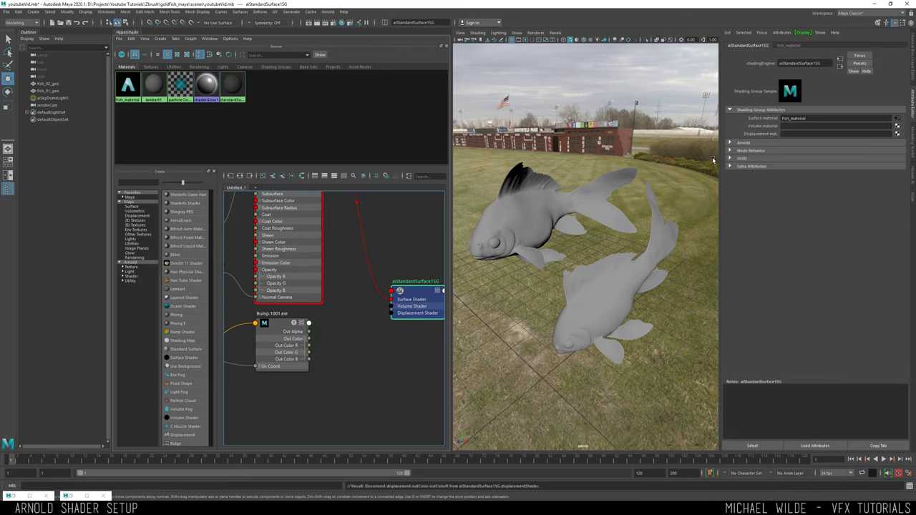
# Create a new file texture for the shading group's Displacement mat. attribute
pyautogui.click(889, 133)
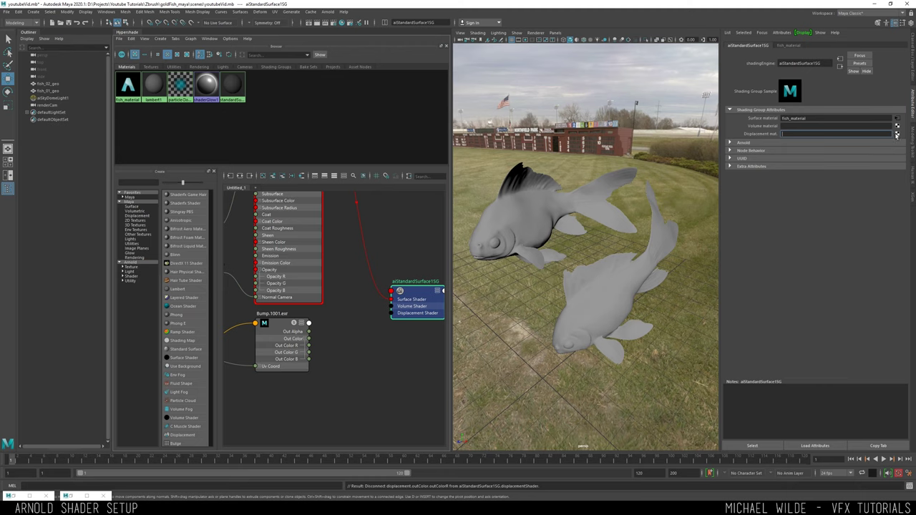
pyautogui.click(896, 134)
pyautogui.click(363, 231)
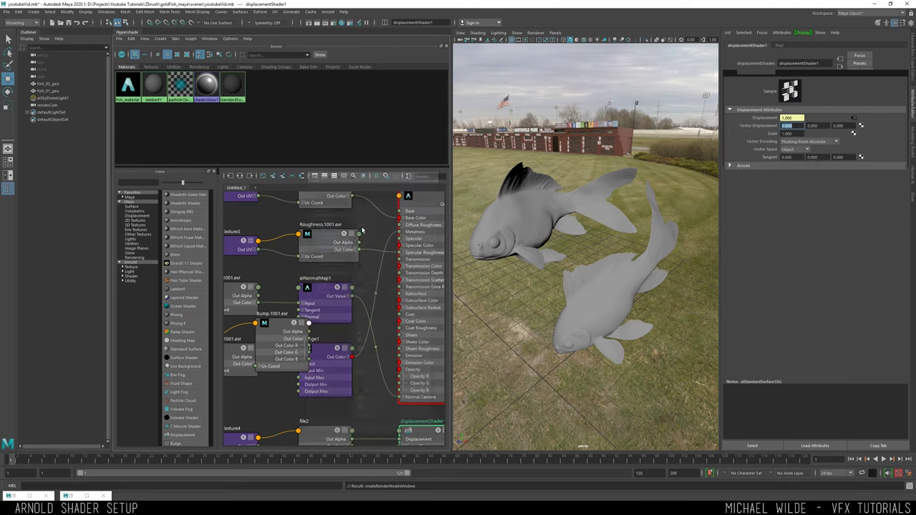
# Move the Bump texture node below the file2 node and show the attributes of displacementShader1
pyautogui.moveTo(265, 256)
pyautogui.mouseDown()
pyautogui.moveTo(297, 418)
pyautogui.moveTo(303, 411)
pyautogui.mouseUp()
pyautogui.moveTo(352, 400)
pyautogui.keyDown('alt'); pyautogui.mouseDown(button='middle')
pyautogui.moveTo(323, 354)
pyautogui.moveTo(294, 366)
pyautogui.mouseUp(button='middle'); pyautogui.keyUp('alt')
pyautogui.keyDown('alt'); pyautogui.moveTo(420, 290); pyautogui.dragTo(405, 302, button='middle'); pyautogui.keyUp('alt')
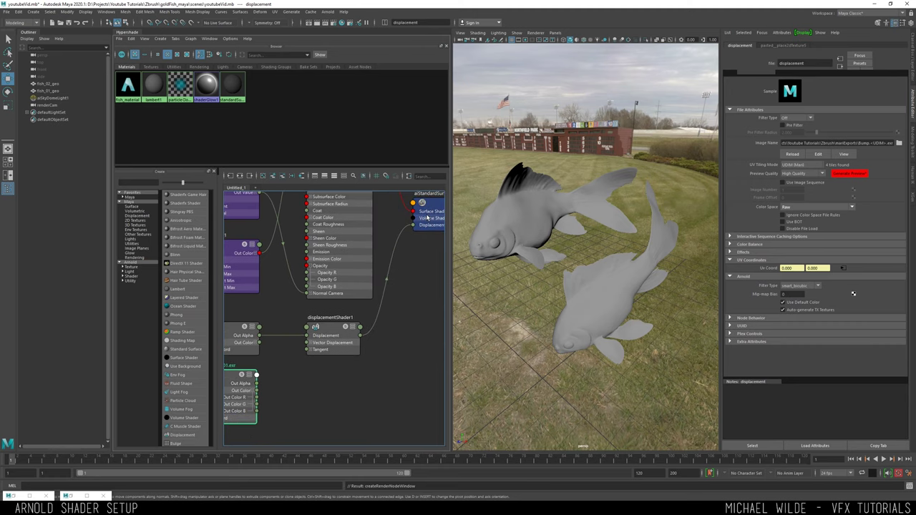
pyautogui.click(296, 329)
pyautogui.keyDown('alt'); pyautogui.moveTo(290, 294); pyautogui.dragTo(375, 340, button='middle'); pyautogui.keyUp('alt')
pyautogui.click(333, 335)
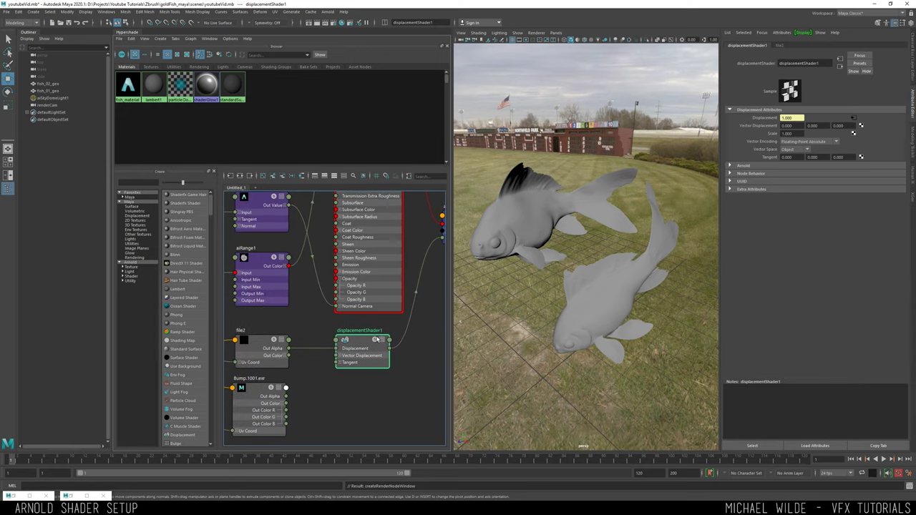
# Connect the Bump.1001.exr texture's red output to the Displacement input of displacementShader1, replacing the file2 connection
pyautogui.scroll(-3, 321, 321)
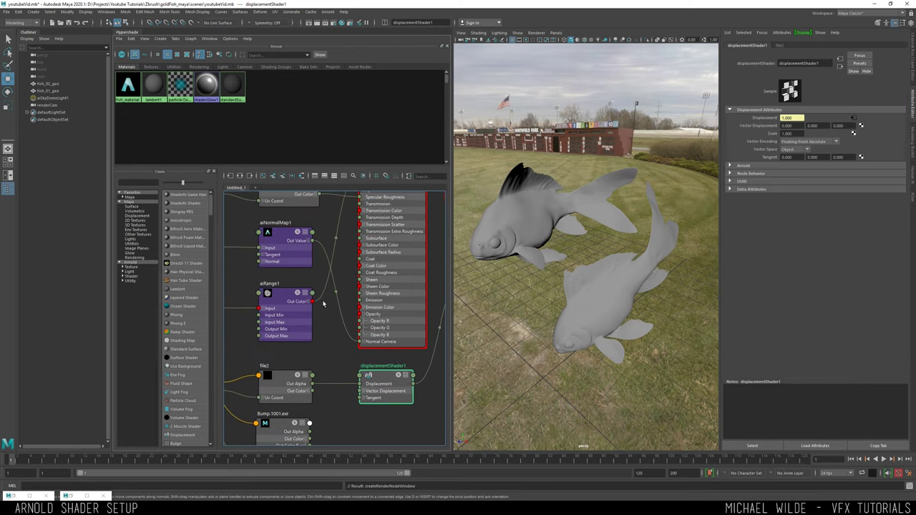
pyautogui.click(297, 256)
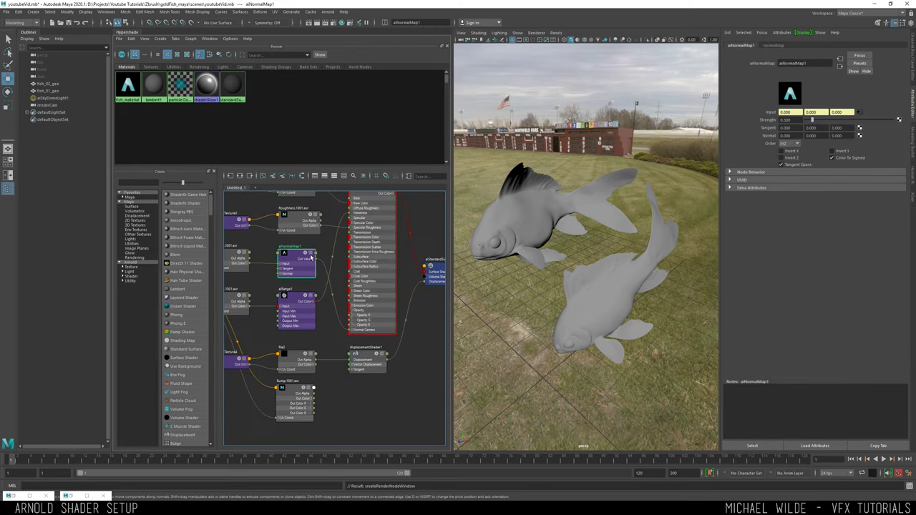
pyautogui.click(364, 352)
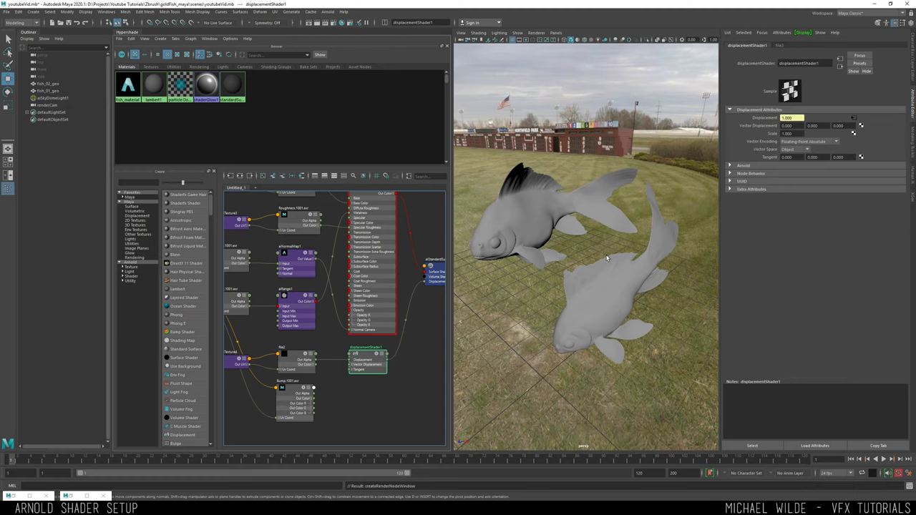
pyautogui.click(787, 133)
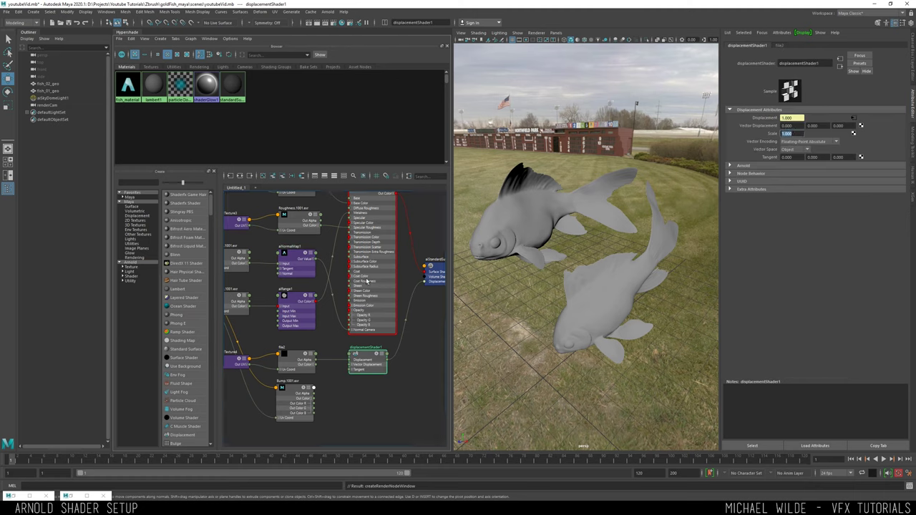
pyautogui.scroll(3, 334, 402)
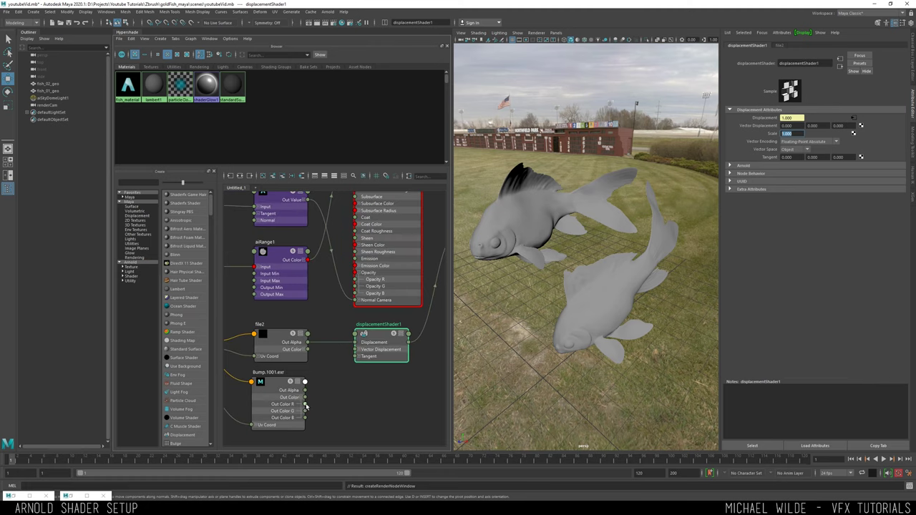
pyautogui.moveTo(305, 405); pyautogui.dragTo(355, 342)
# Delete the unused file2 and place2dTexture4 nodes and move the Bump.1001.exr node up beside displacementShader1
pyautogui.keyDown('alt'); pyautogui.moveTo(280, 310); pyautogui.dragTo(373, 301, button='middle'); pyautogui.keyUp('alt')
pyautogui.click(374, 331)
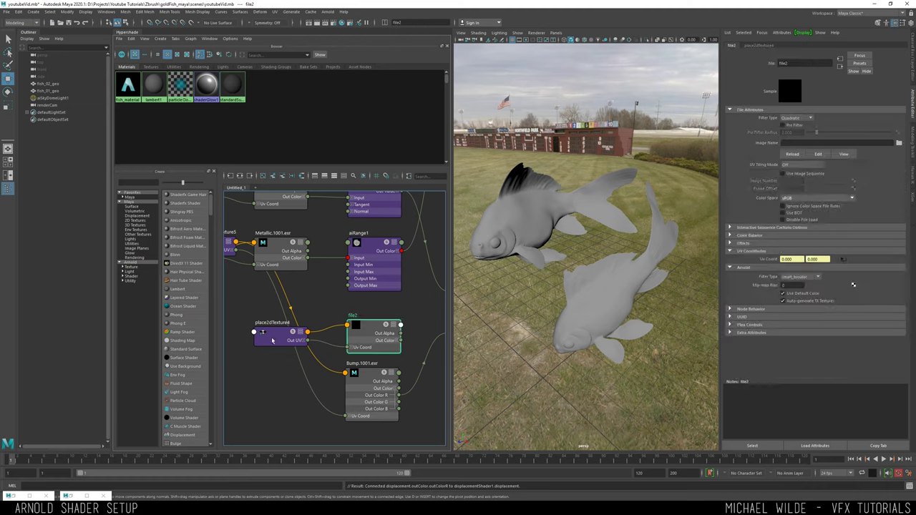
pyautogui.press('Delete')
pyautogui.click(274, 339)
pyautogui.press('Delete')
pyautogui.moveTo(364, 378); pyautogui.dragTo(387, 315)
pyautogui.keyDown('alt'); pyautogui.moveTo(389, 308); pyautogui.dragTo(274, 325, button='middle'); pyautogui.keyUp('alt')
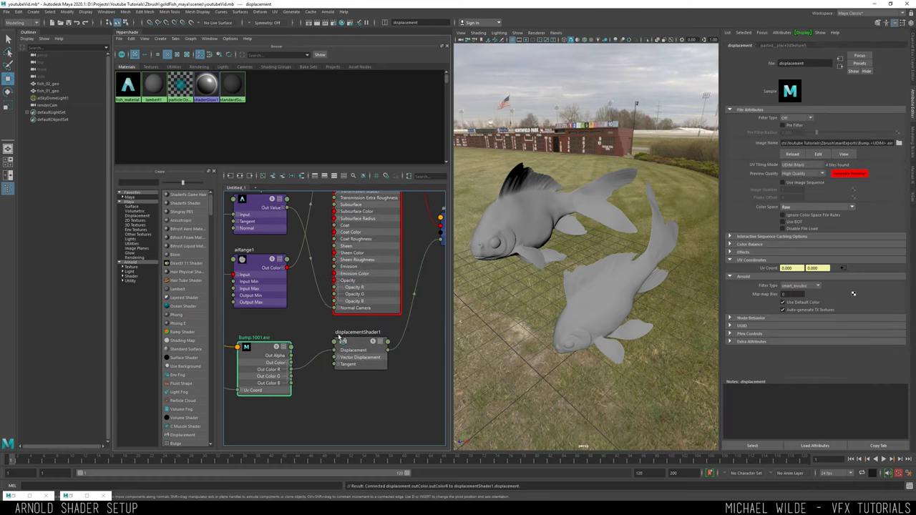
# Set the Arnold Scalar Zero Value of displacementShader1 to 0.5
pyautogui.click(354, 346)
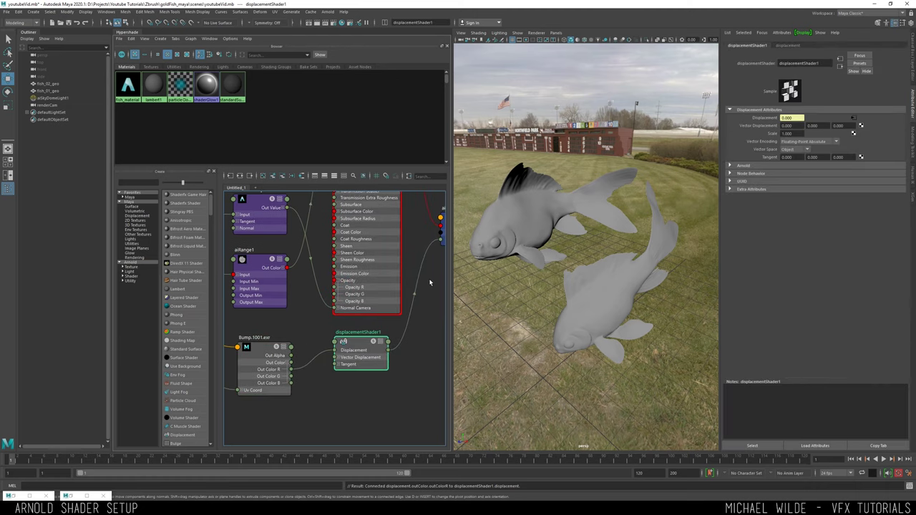
pyautogui.click(741, 167)
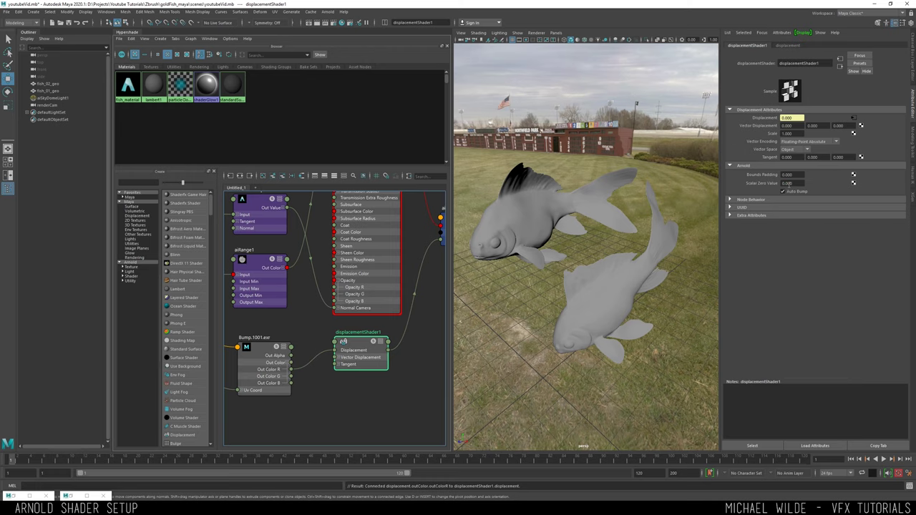
pyautogui.doubleClick(787, 183)
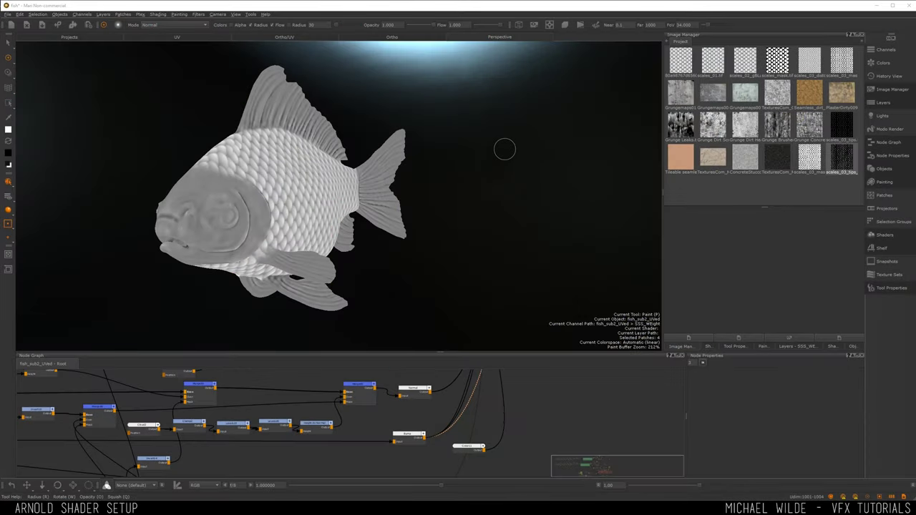
pyautogui.moveTo(511, 143)
pyautogui.keyDown('alt'); pyautogui.mouseDown()
pyautogui.moveTo(304, 146)
pyautogui.moveTo(380, 139)
pyautogui.mouseUp(); pyautogui.keyUp('alt')
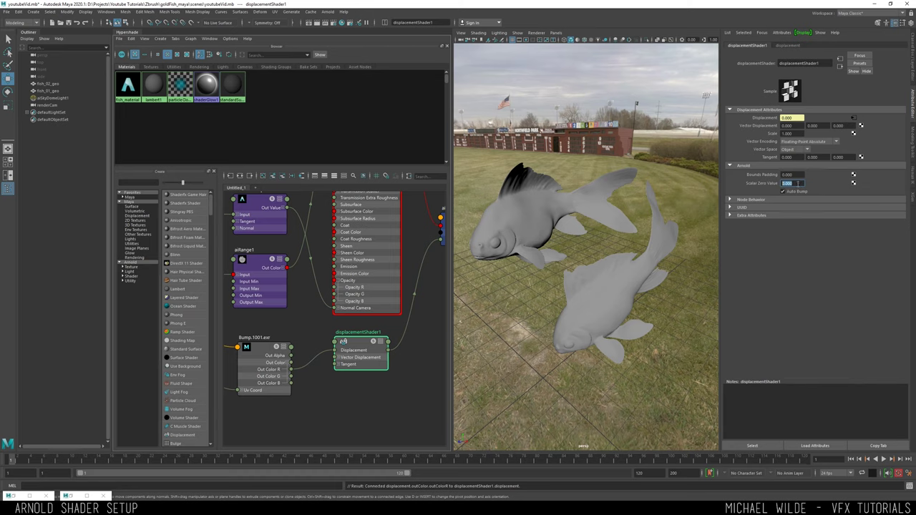
pyautogui.write('0.5')
pyautogui.press('Return')
pyautogui.doubleClick(796, 183)
# Render both fish in the Render View to check the displacement, keeping the shader's attributes accessible beside the image
pyautogui.keyDown('alt'); pyautogui.moveTo(442, 307); pyautogui.dragTo(408, 308, button='middle'); pyautogui.keyUp('alt')
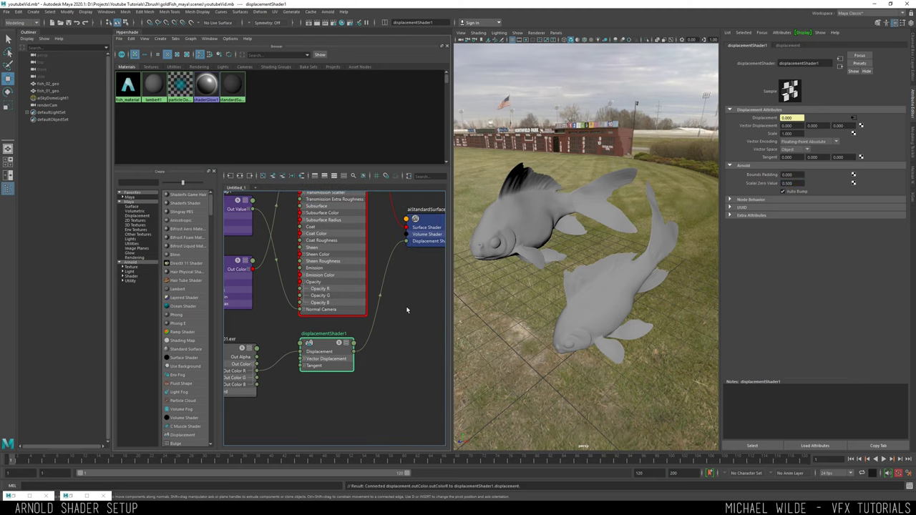
pyautogui.moveTo(320, 350); pyautogui.dragTo(328, 351)
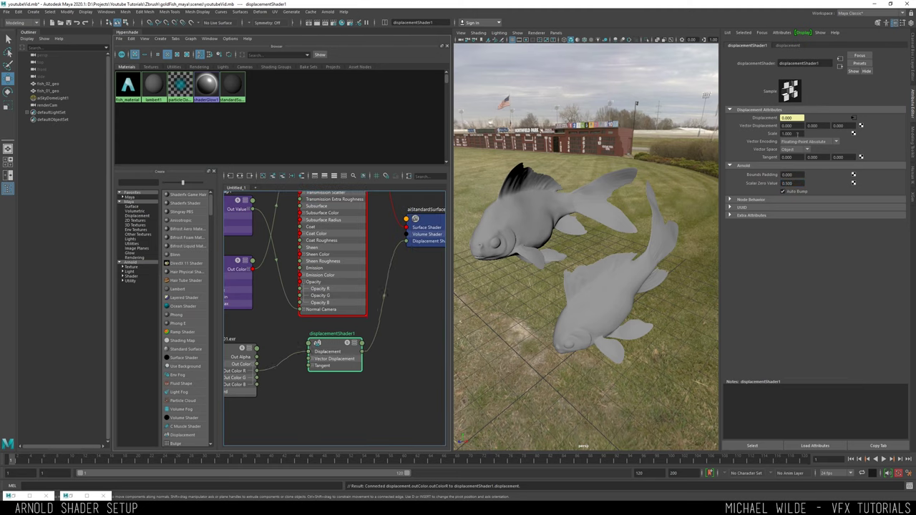
pyautogui.click(796, 134)
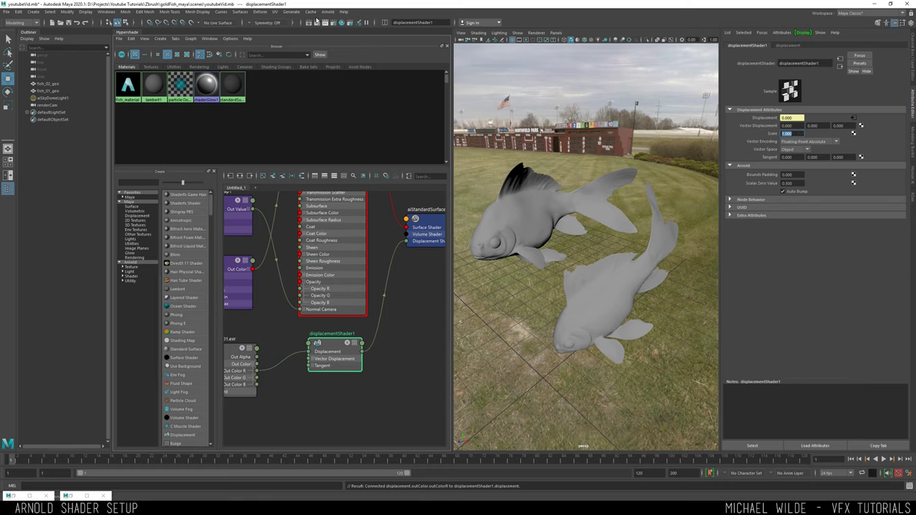
pyautogui.click(317, 22)
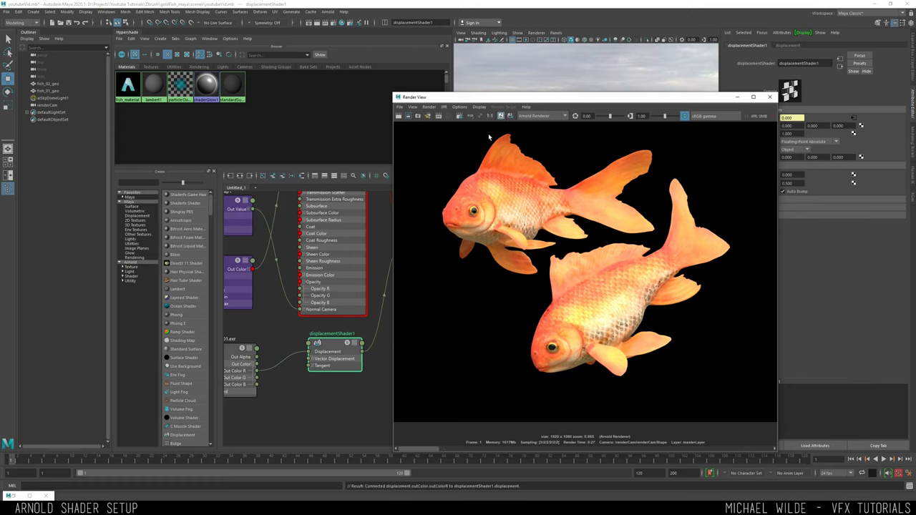
pyautogui.click(406, 116)
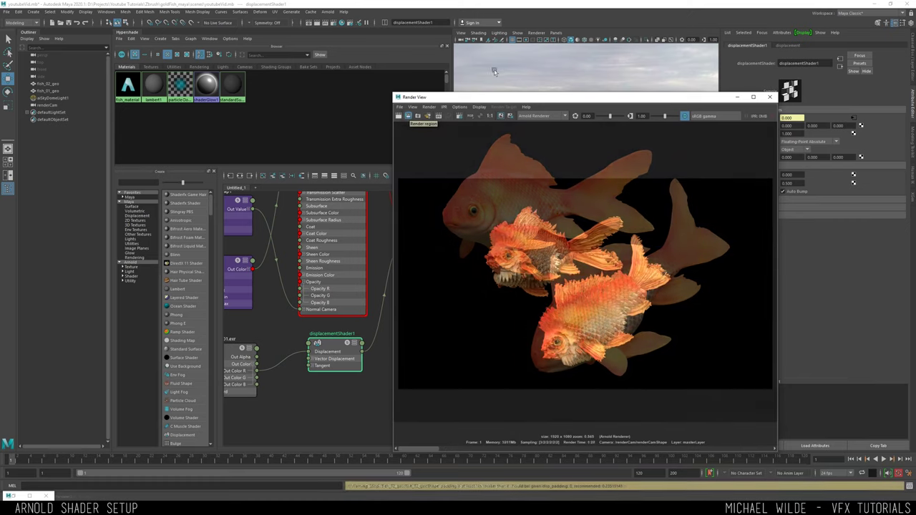
pyautogui.scroll(2, 611, 309)
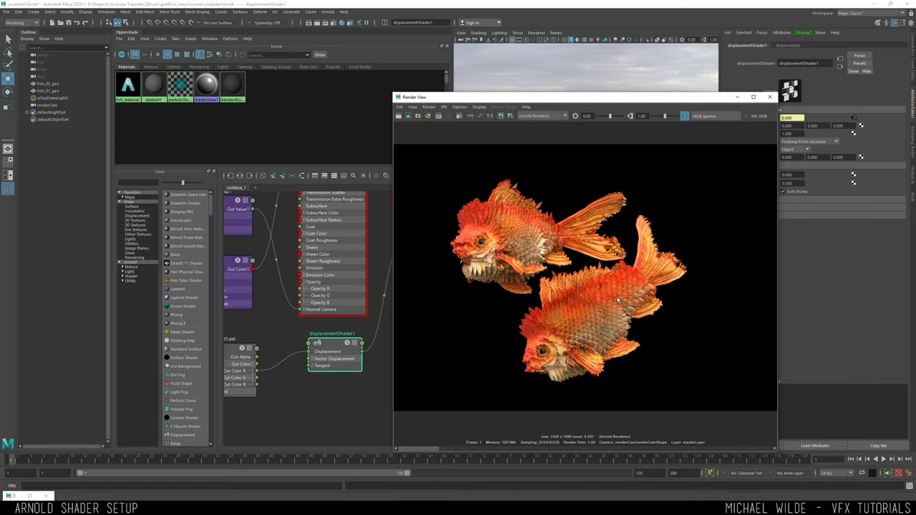
pyautogui.moveTo(578, 98); pyautogui.dragTo(508, 88)
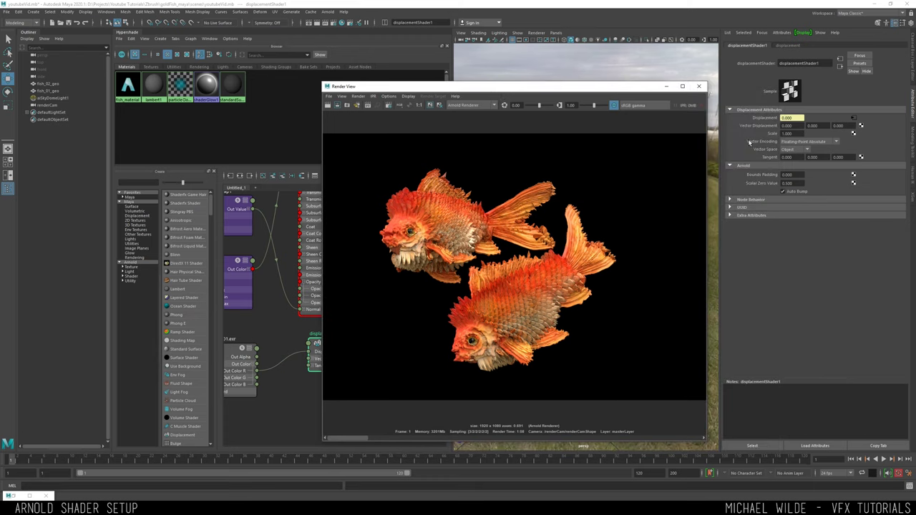
# Set the displacement scale to 0.1, re-render, and inspect the scales and fins up close
pyautogui.click(793, 133)
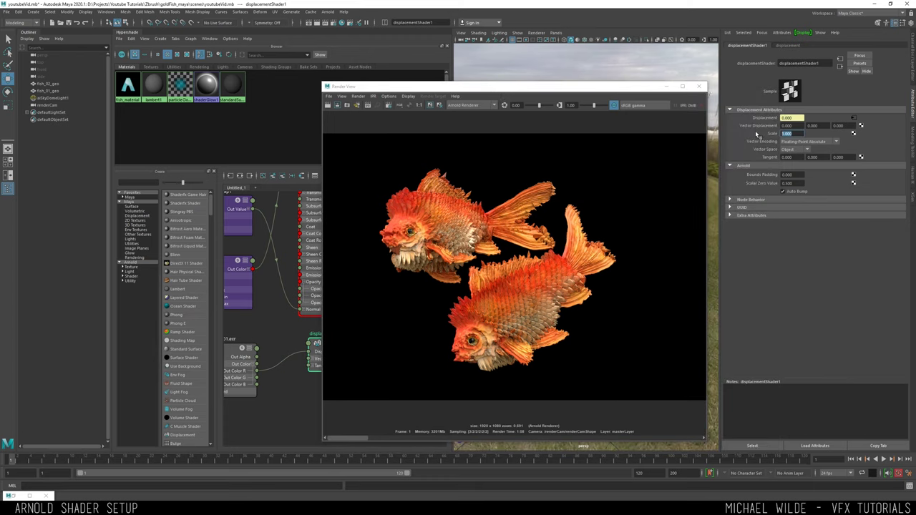
pyautogui.write('0.1')
pyautogui.press('Return')
pyautogui.click(430, 106)
pyautogui.click(429, 106)
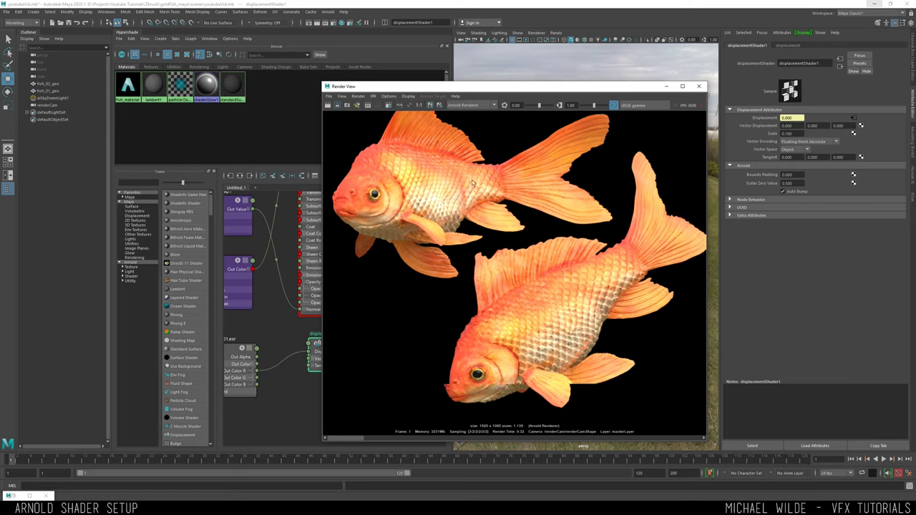
pyautogui.scroll(5, 458, 149)
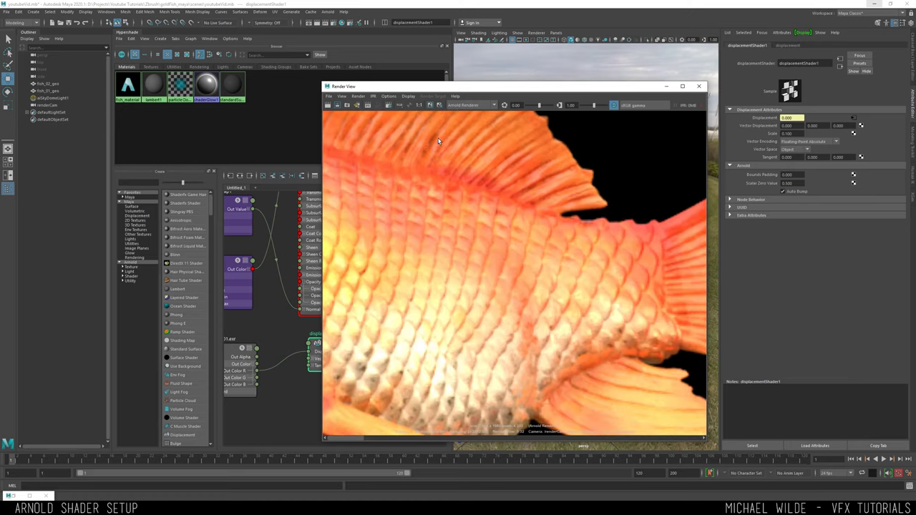
pyautogui.scroll(-3, 433, 148)
pyautogui.keyDown('alt'); pyautogui.moveTo(526, 221); pyautogui.dragTo(563, 187, button='middle'); pyautogui.keyUp('alt')
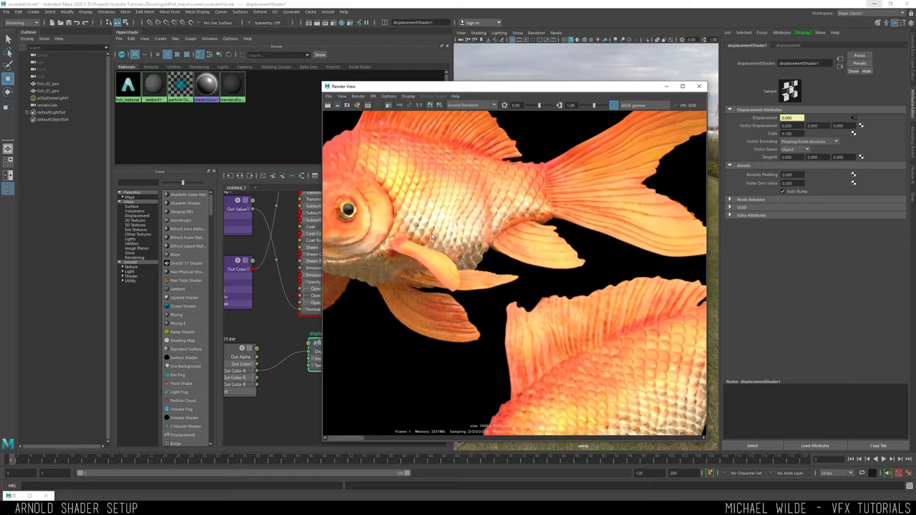
pyautogui.scroll(-2, 459, 235)
pyautogui.keyDown('alt'); pyautogui.moveTo(466, 232); pyautogui.dragTo(526, 252, button='middle'); pyautogui.keyUp('alt')
# Set the displacement scale to 0.05 and re-render both fish for comparison
pyautogui.click(795, 134)
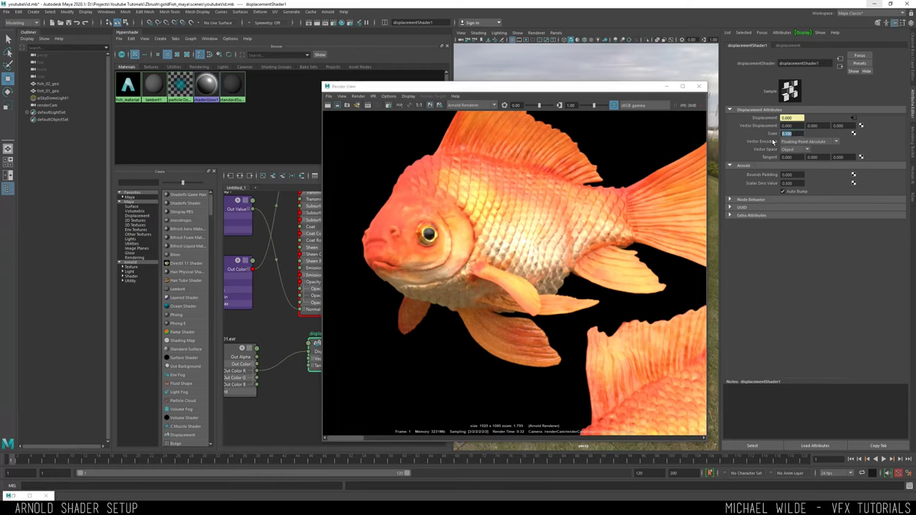
pyautogui.write('20')
pyautogui.write('5')
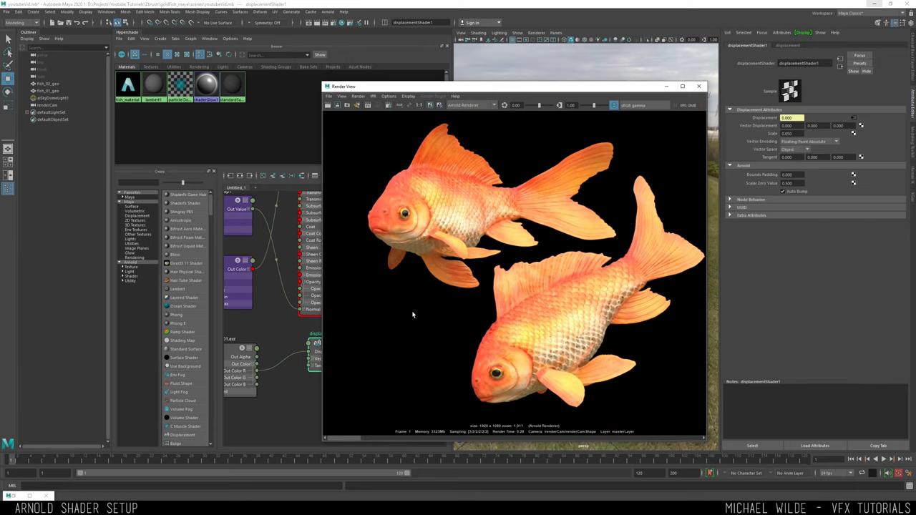
pyautogui.scroll(-2, 503, 247)
pyautogui.keyDown('alt'); pyautogui.moveTo(503, 247); pyautogui.dragTo(485, 261, button='middle'); pyautogui.keyUp('alt')
pyautogui.scroll(2, 483, 244)
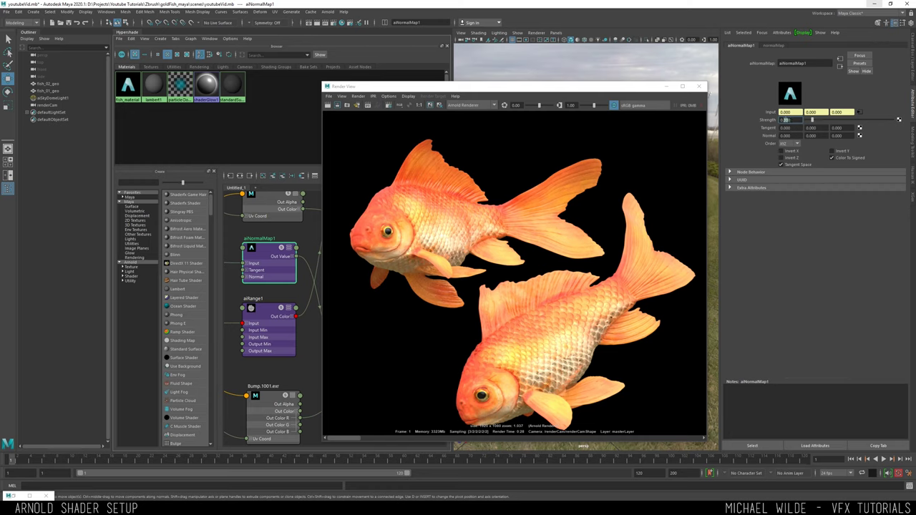
# Set the strength of the aiNormalMap1 node to 0.2
pyautogui.write('2')
pyautogui.press('Return')
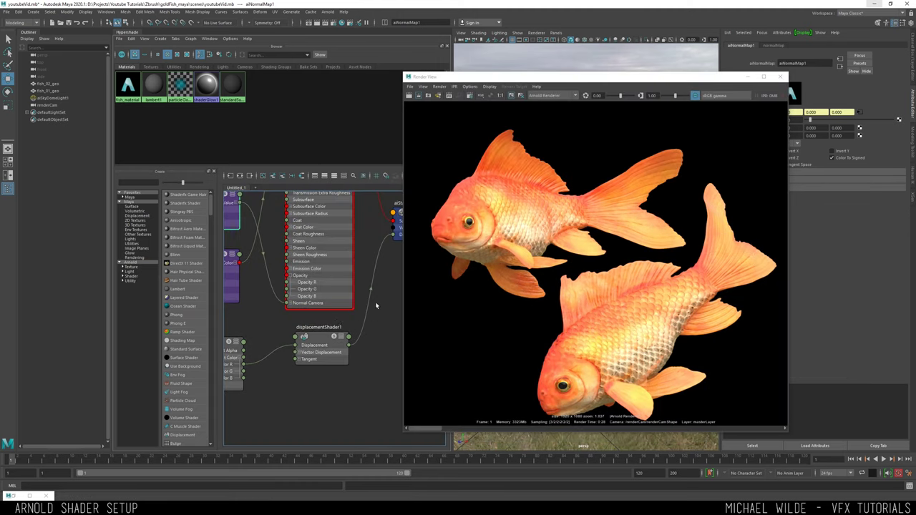
pyautogui.scroll(-2, 363, 301)
pyautogui.keyDown('alt'); pyautogui.moveTo(370, 298); pyautogui.dragTo(390, 301, button='middle'); pyautogui.keyUp('alt')
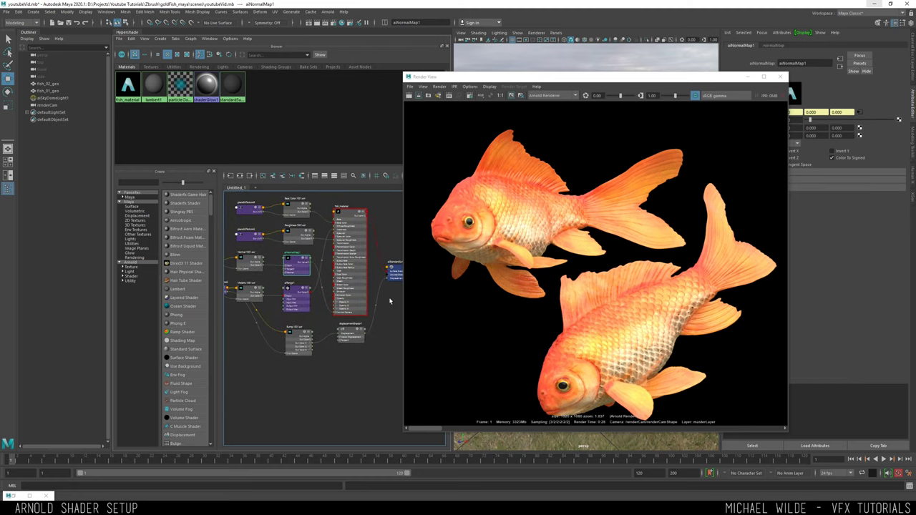
# Select displacementShader1 and show its Arnold attributes to examine the Auto Bump option
pyautogui.click(352, 341)
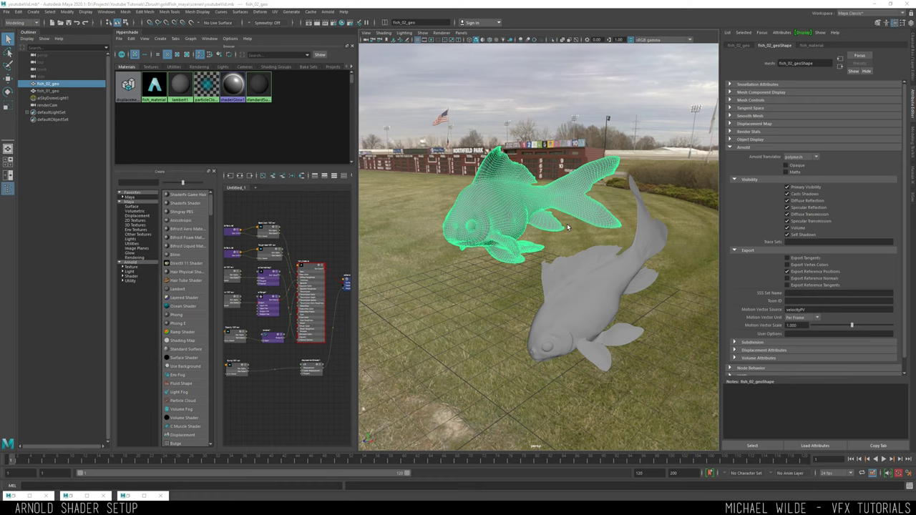
pyautogui.keyDown('alt'); pyautogui.moveTo(561, 209); pyautogui.dragTo(525, 228); pyautogui.keyUp('alt')
pyautogui.scroll(2, 528, 214)
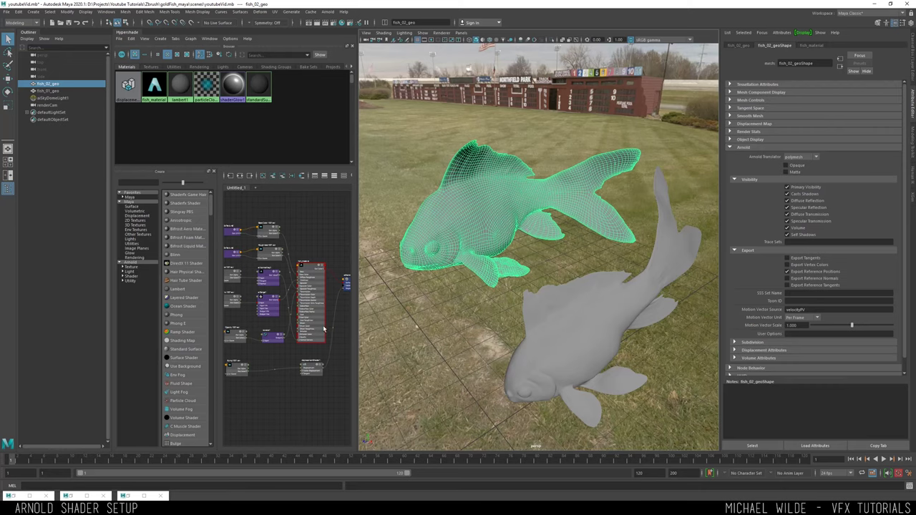
pyautogui.click(310, 368)
pyautogui.click(745, 166)
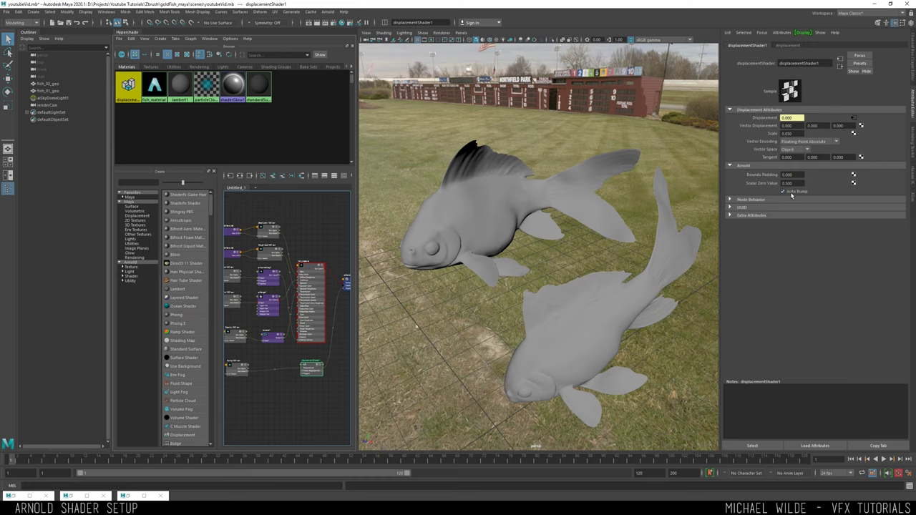
# Set the Arnold subdivision type of fish_02_geo to catclark
pyautogui.click(506, 211)
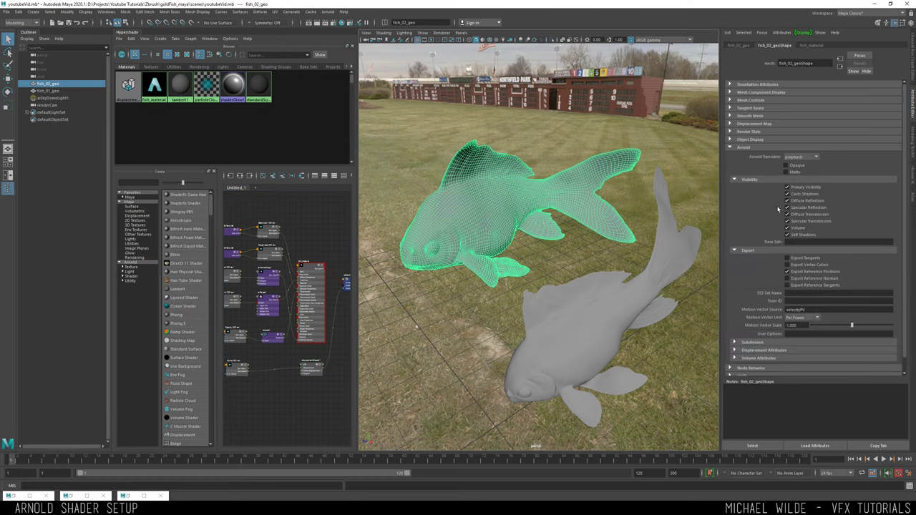
pyautogui.scroll(-1, 747, 235)
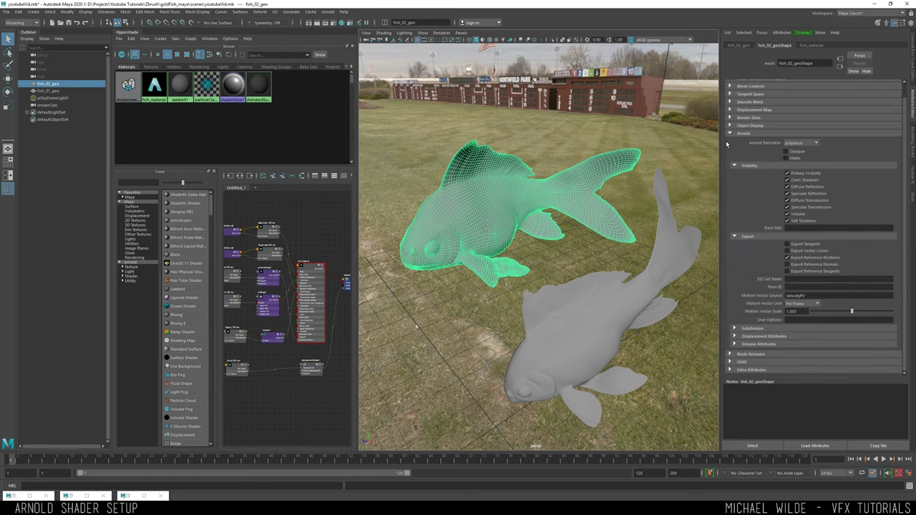
pyautogui.scroll(1, 746, 134)
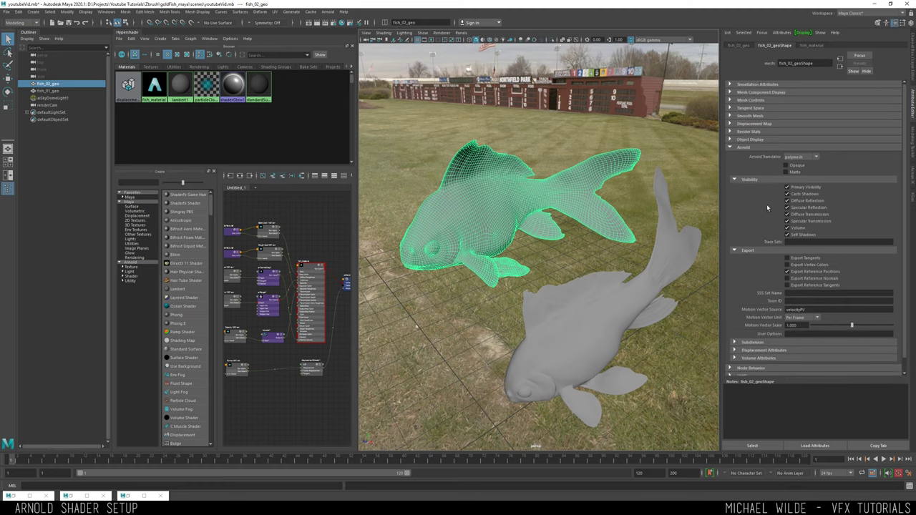
pyautogui.scroll(-1, 767, 208)
pyautogui.click(753, 327)
pyautogui.scroll(-4, 793, 285)
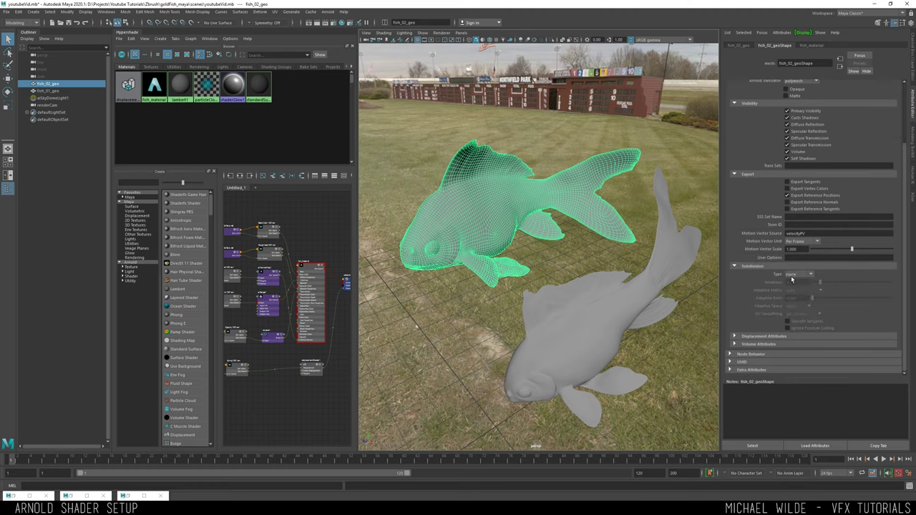
pyautogui.click(793, 275)
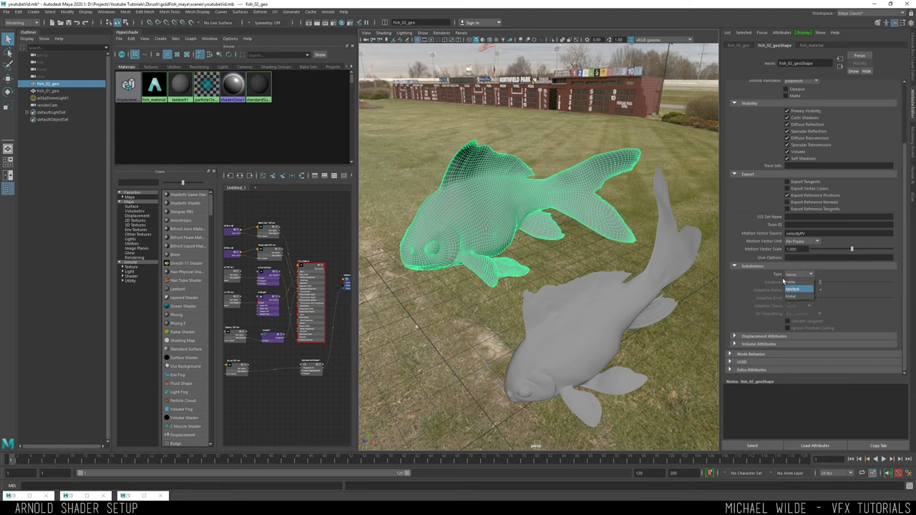
pyautogui.click(793, 288)
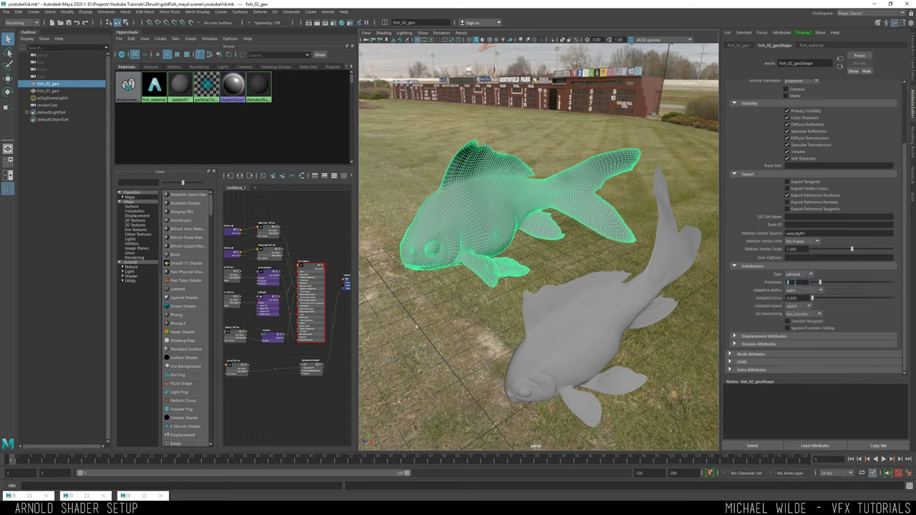
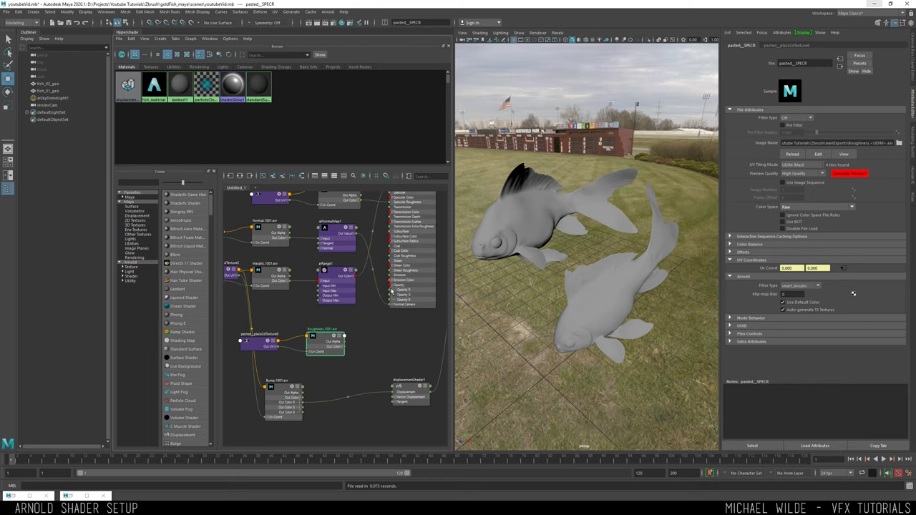
# Load the Opacity.1001.exr image from the mariExports folder into the duplicated roughness file node pasted__SPECR
pyautogui.click(324, 336)
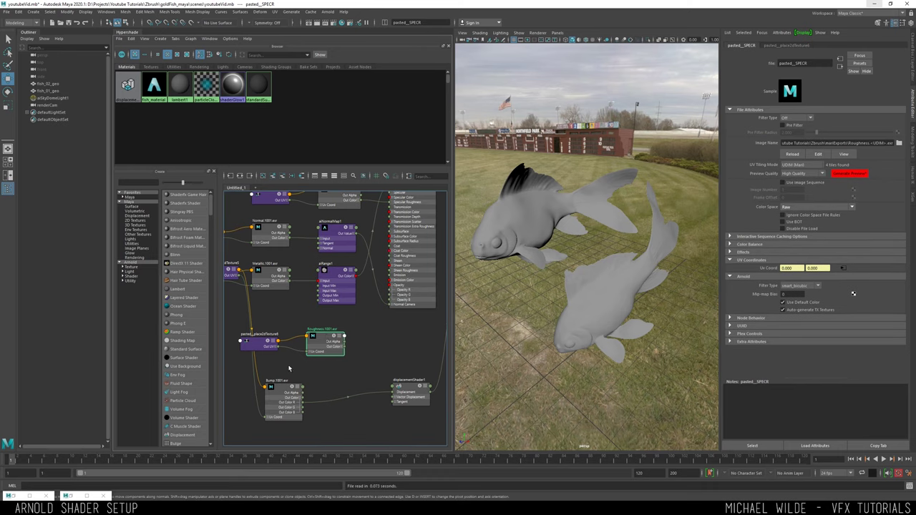
pyautogui.click(899, 143)
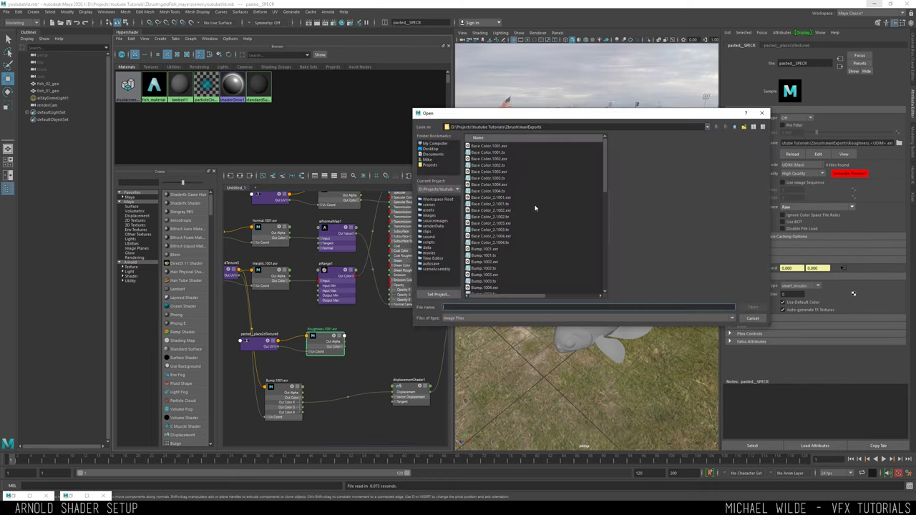
pyautogui.moveTo(604, 179)
pyautogui.mouseDown()
pyautogui.moveTo(599, 148)
pyautogui.moveTo(599, 179)
pyautogui.mouseUp()
pyautogui.scroll(-6, 600, 180)
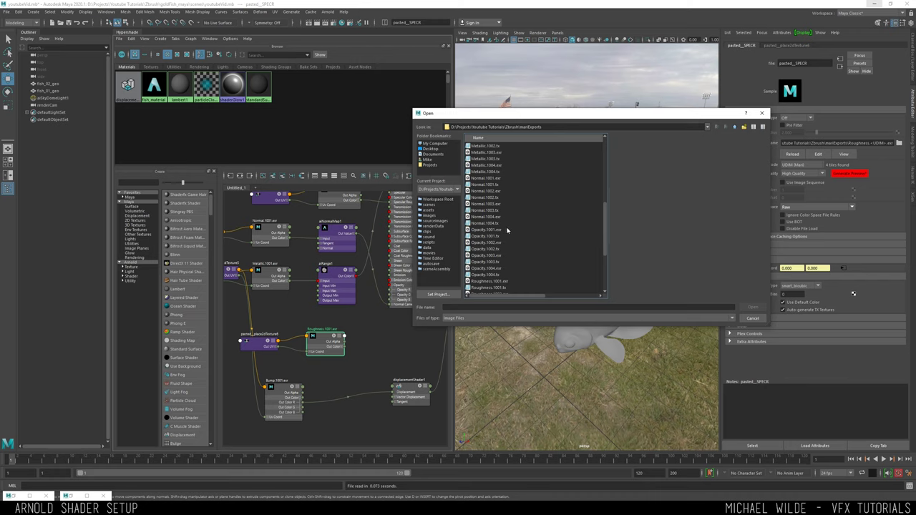
pyautogui.scroll(-5, 507, 229)
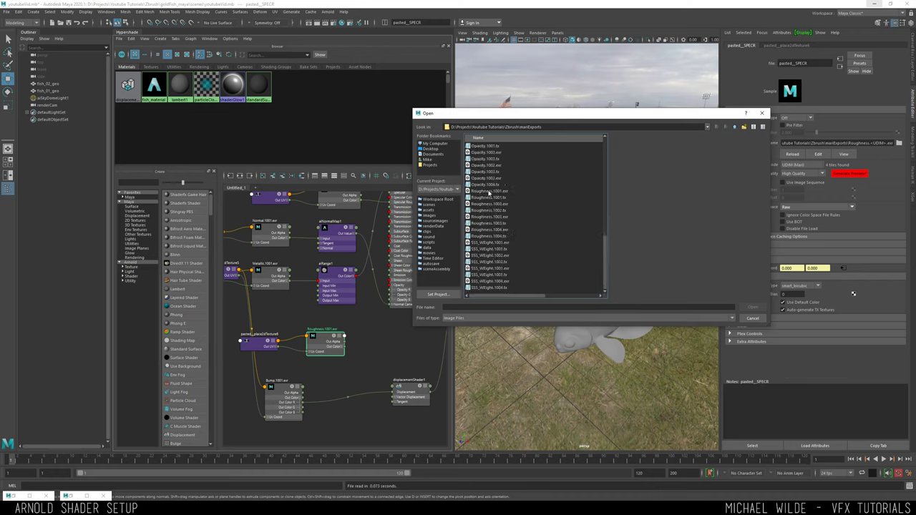
pyautogui.scroll(2, 490, 192)
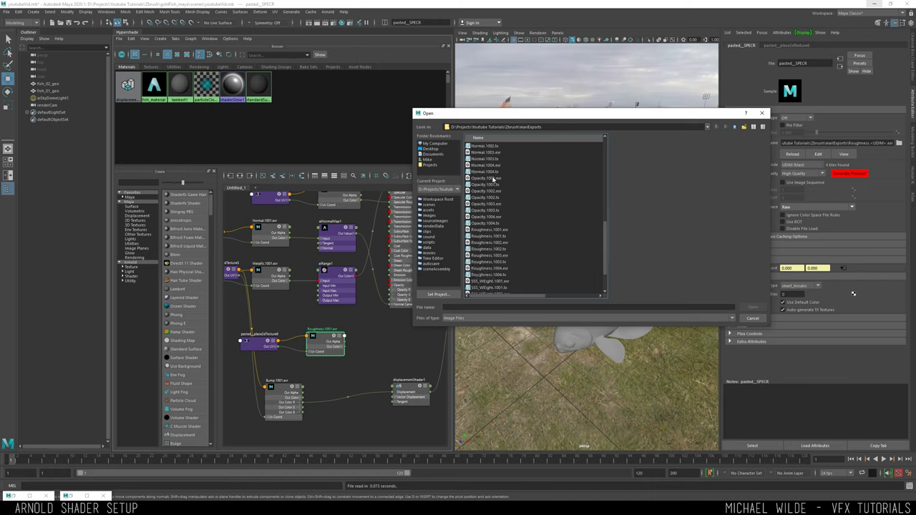
pyautogui.doubleClick(494, 179)
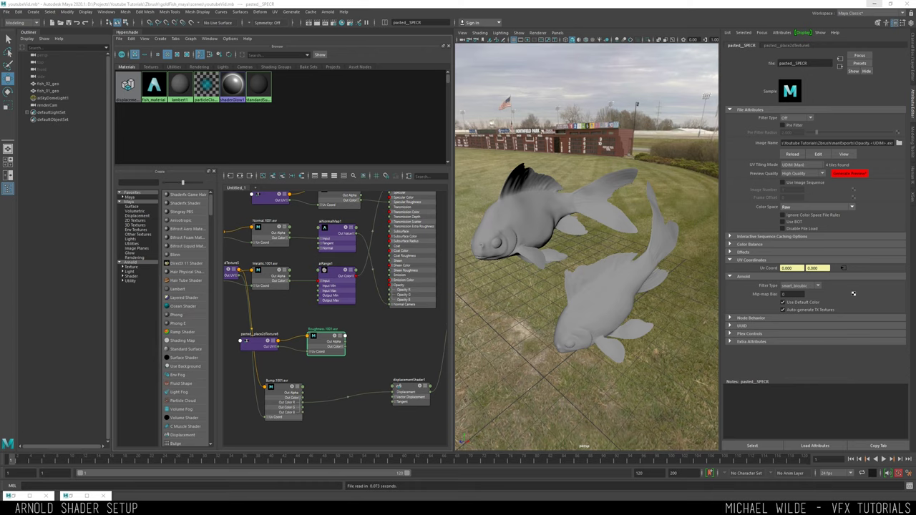
# Switch to the web browser and examine the translucency of the fins in the goldfish reference photos
pyautogui.hotkey('alt', 'Tab')
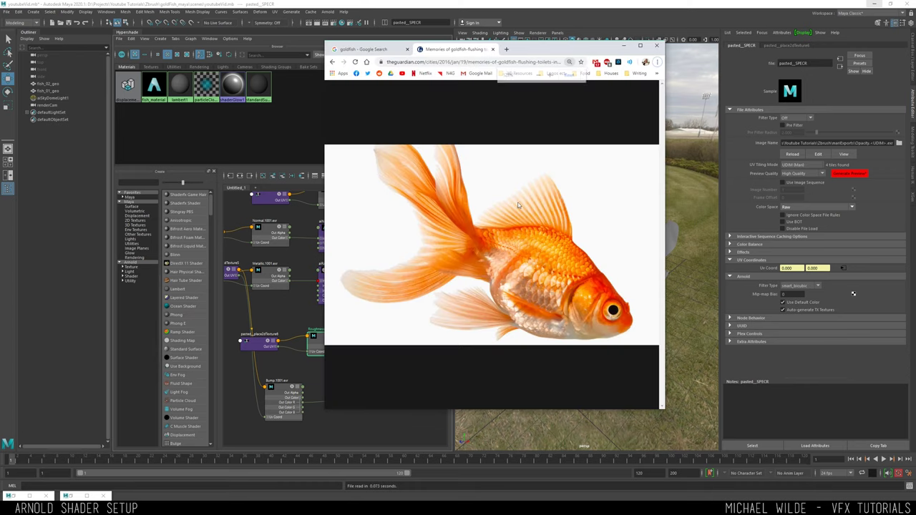
pyautogui.keyDown('ctrl'); pyautogui.scroll(-2, 489, 179); pyautogui.keyUp('ctrl')
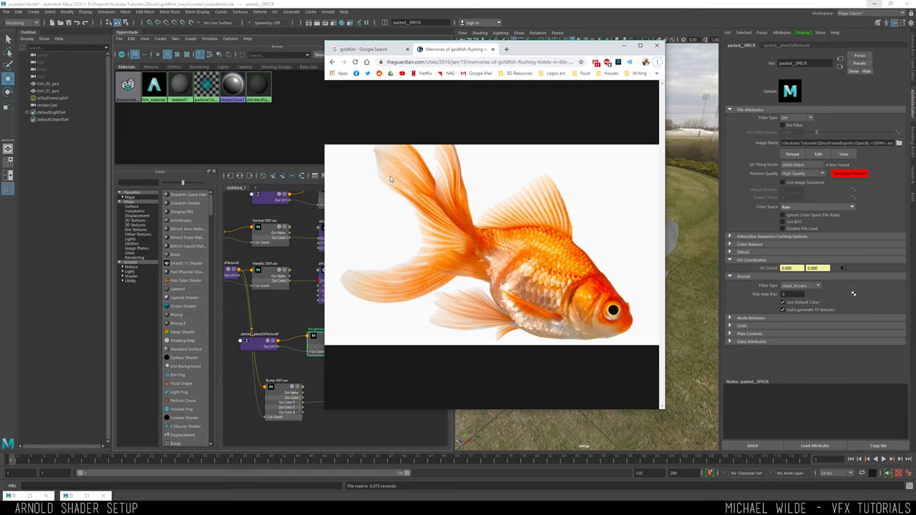
pyautogui.click(332, 62)
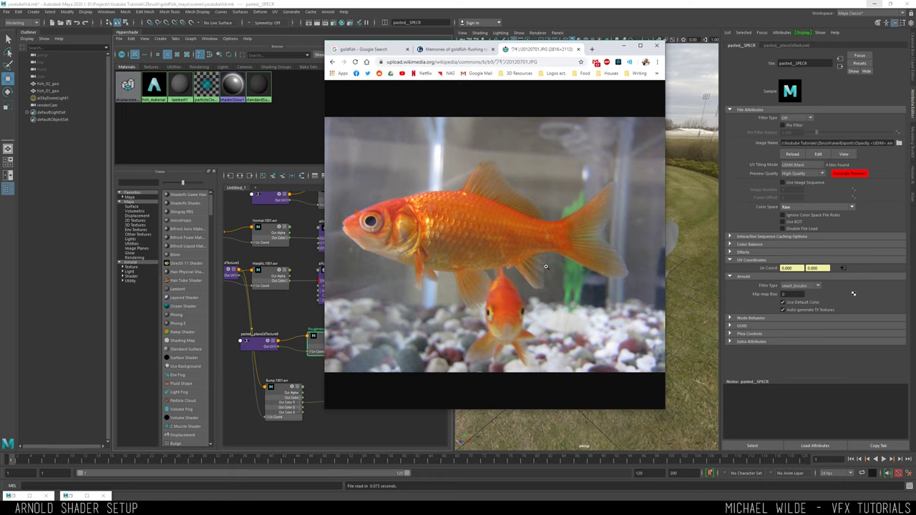
pyautogui.click(624, 47)
# Back in Maya, select the fish_material node and examine its opacity and transmission inputs in the node graph
pyautogui.keyDown('alt'); pyautogui.moveTo(383, 360); pyautogui.dragTo(353, 411, button='middle'); pyautogui.keyUp('alt')
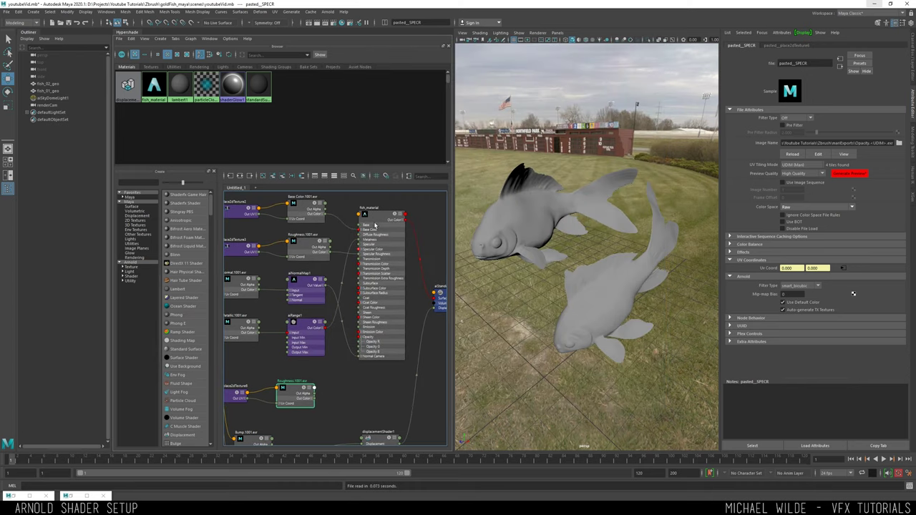
pyautogui.click(374, 223)
pyautogui.scroll(3, 363, 357)
pyautogui.keyDown('alt'); pyautogui.moveTo(344, 300); pyautogui.dragTo(374, 284, button='middle'); pyautogui.keyUp('alt')
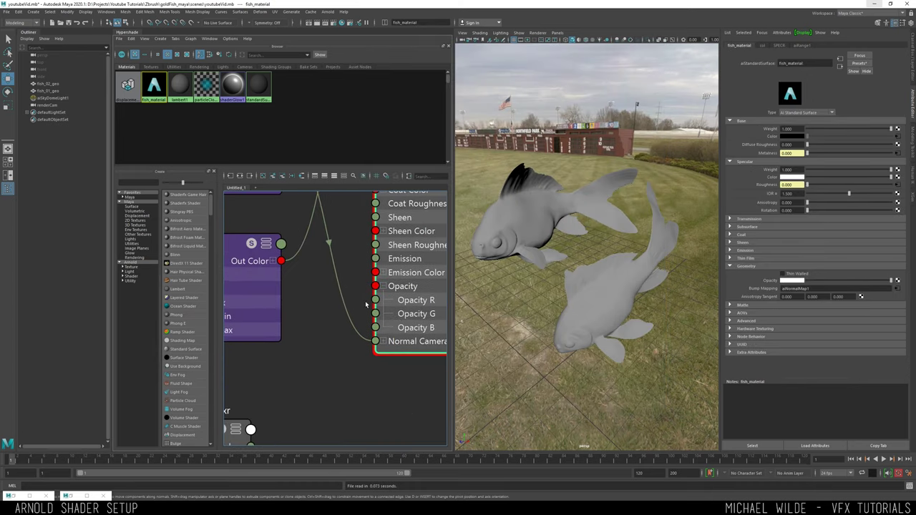
pyautogui.scroll(-1, 366, 303)
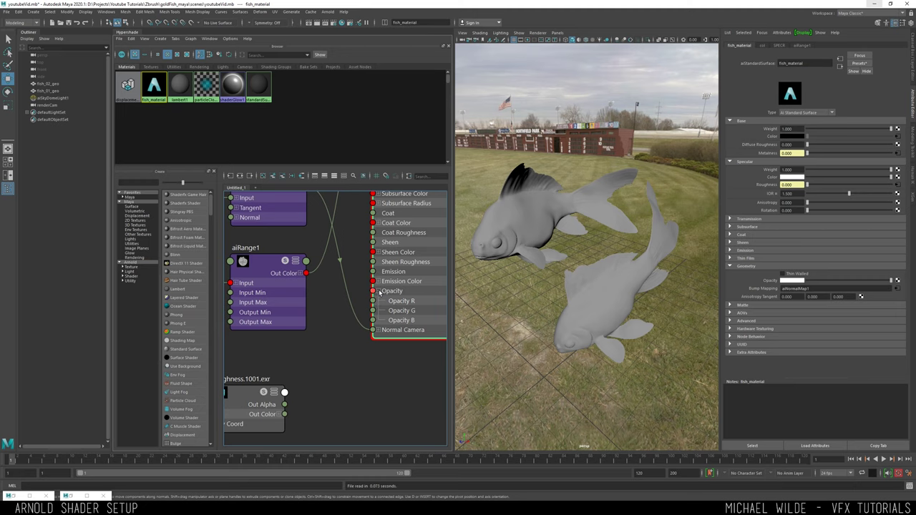
pyautogui.scroll(-2, 352, 309)
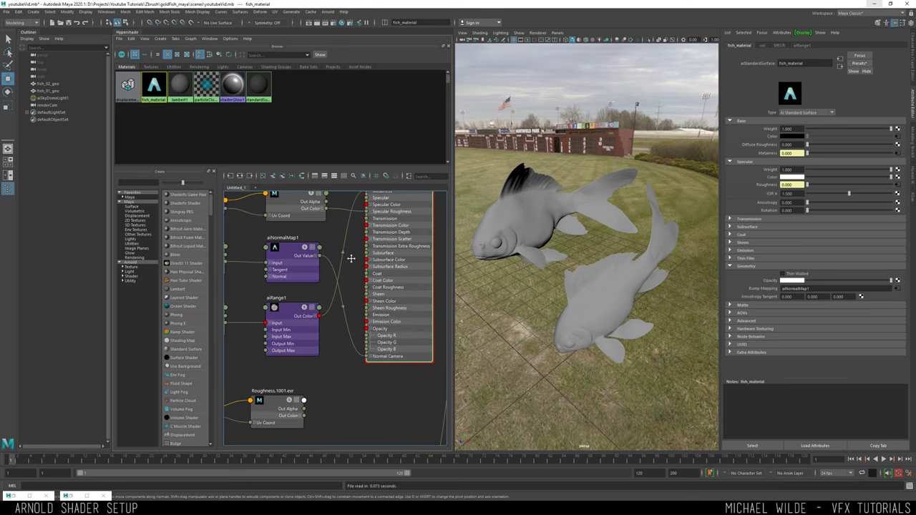
pyautogui.moveTo(350, 258); pyautogui.dragTo(351, 301, button='middle')
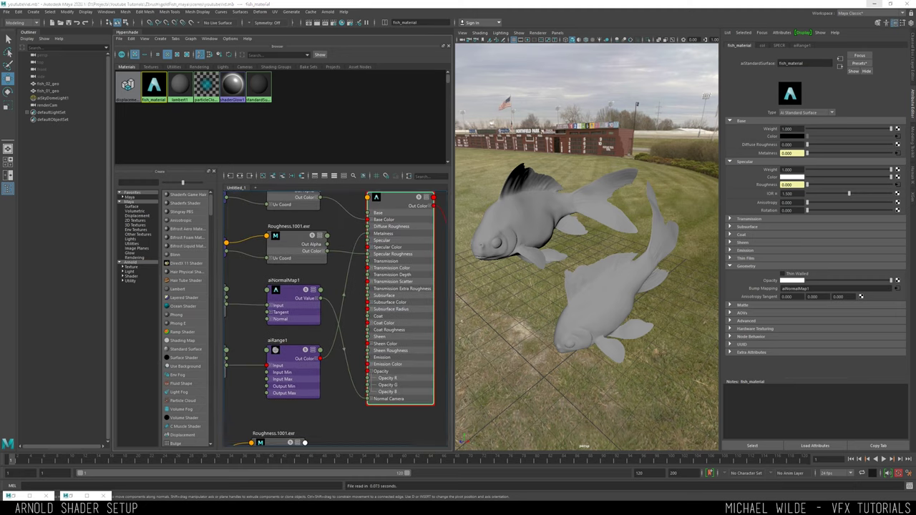
# Switch to the browser and read the Transmission page of the Arnold for Maya user guide, including the Weight description and examples
pyautogui.hotkey('alt', 'Tab')
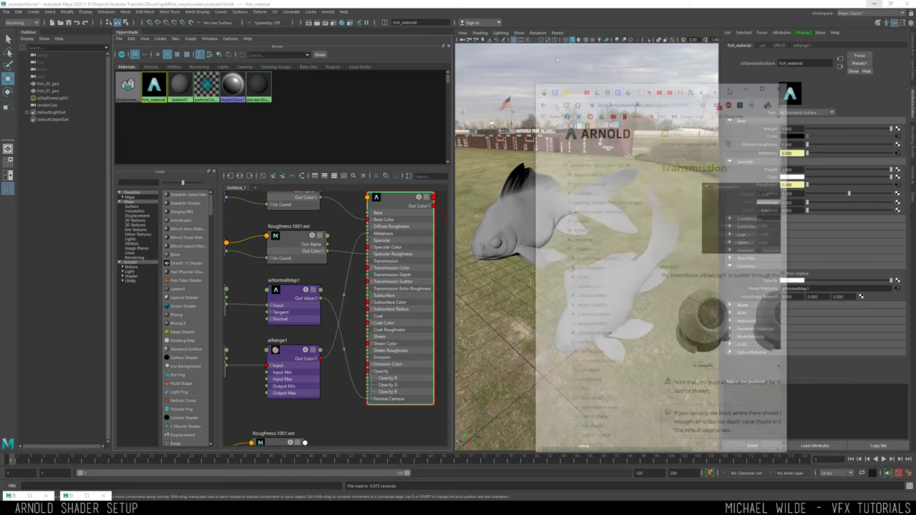
pyautogui.moveTo(591, 148); pyautogui.dragTo(895, 151)
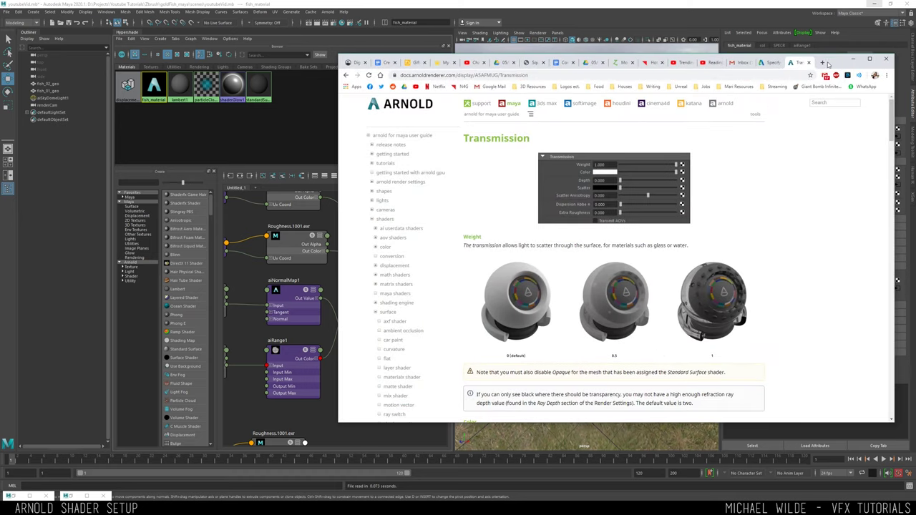
pyautogui.moveTo(835, 60); pyautogui.dragTo(720, 64)
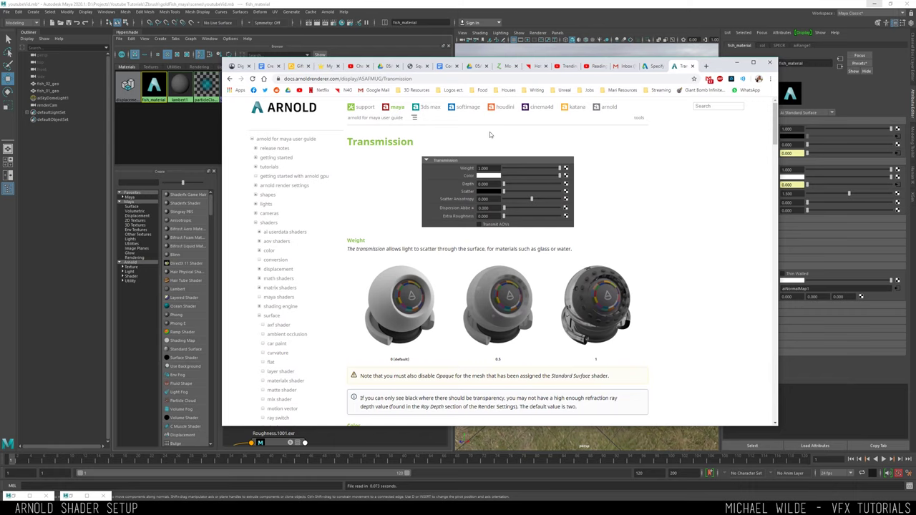
pyautogui.scroll(-5, 599, 230)
pyautogui.scroll(6, 588, 226)
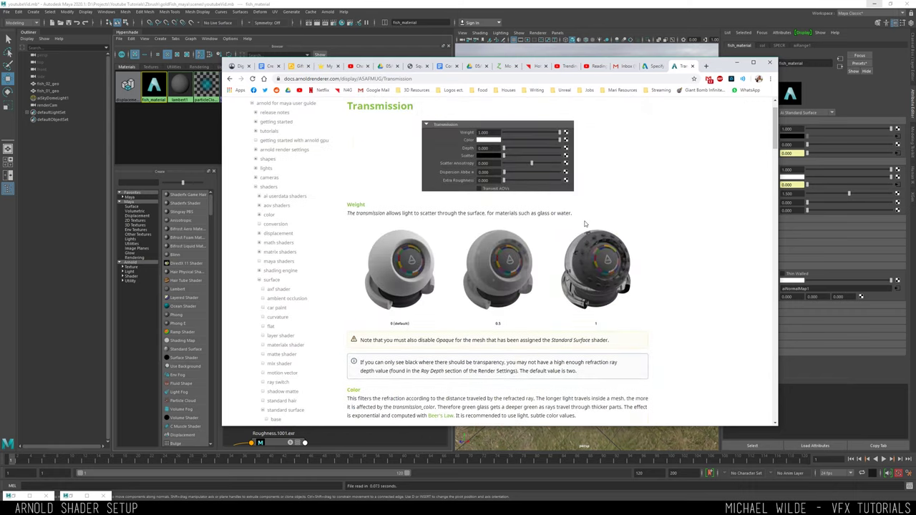
pyautogui.scroll(-3, 585, 224)
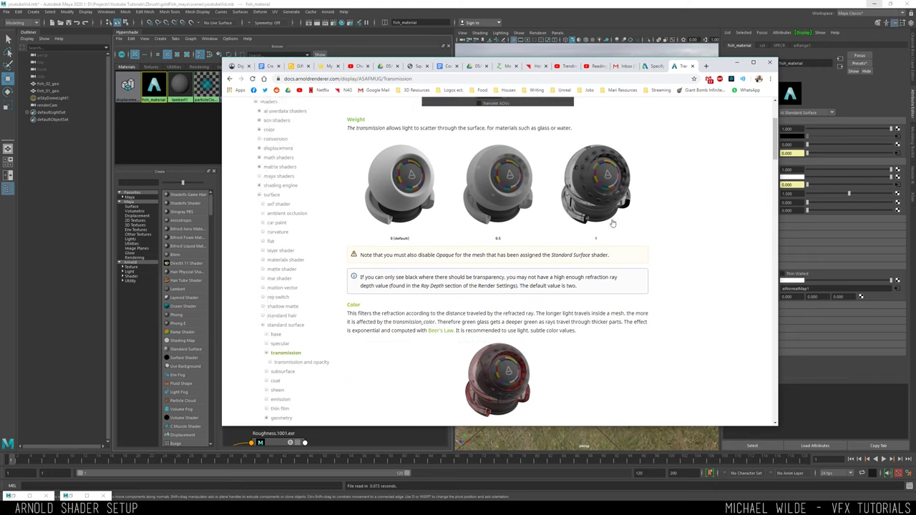
pyautogui.scroll(3, 613, 220)
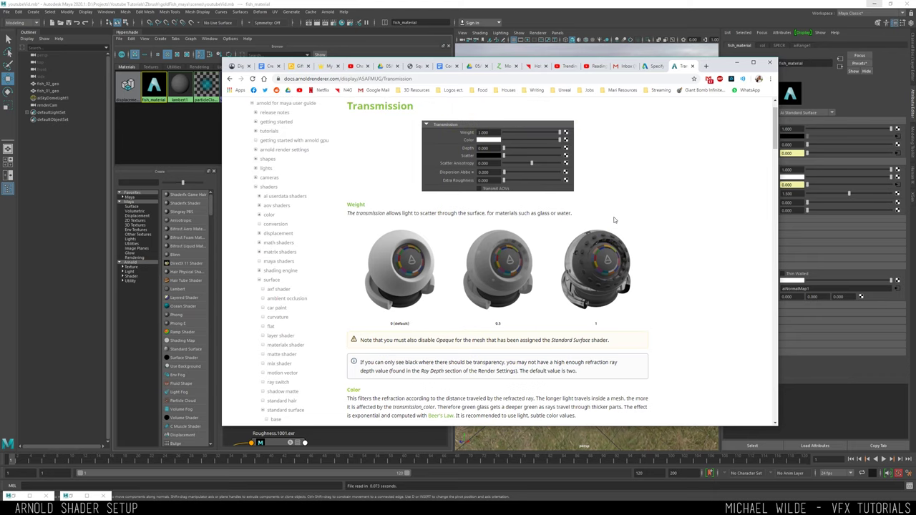
pyautogui.moveTo(721, 66); pyautogui.dragTo(646, 69)
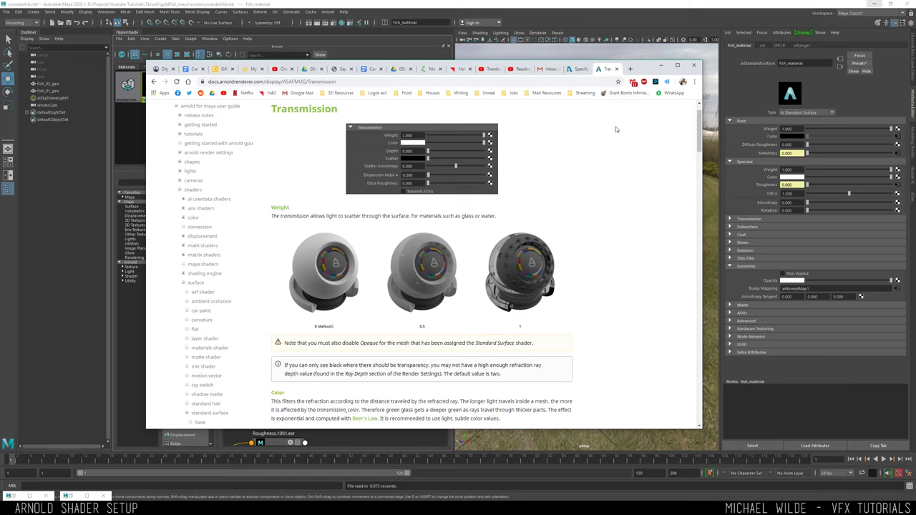
pyautogui.scroll(1, 615, 127)
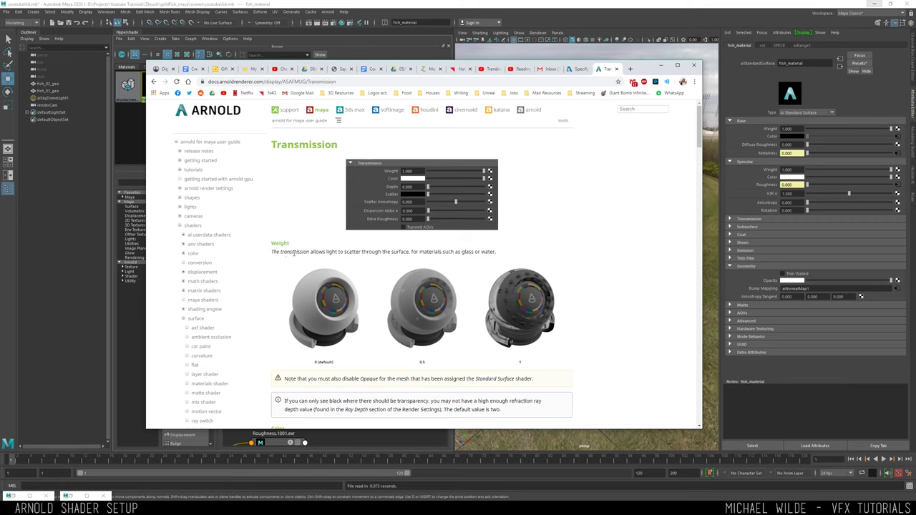
pyautogui.moveTo(287, 254); pyautogui.dragTo(474, 252)
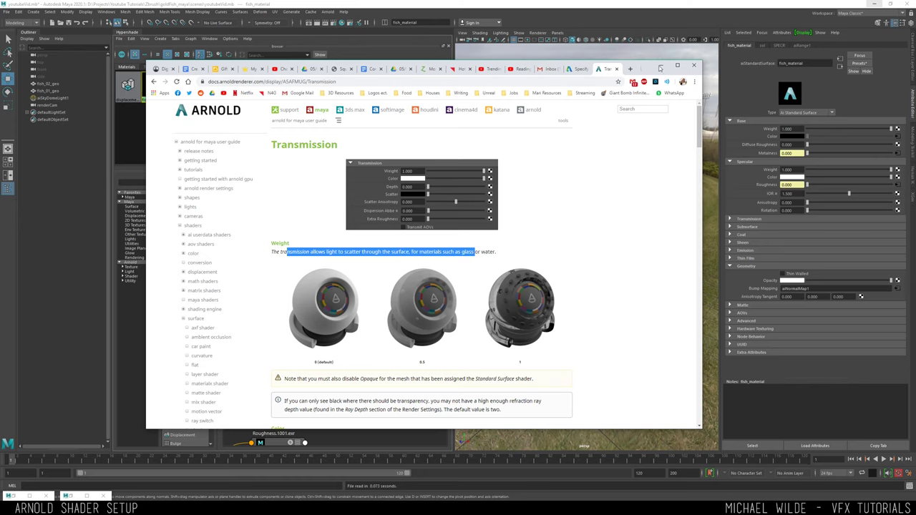
pyautogui.moveTo(643, 68); pyautogui.dragTo(915, 143)
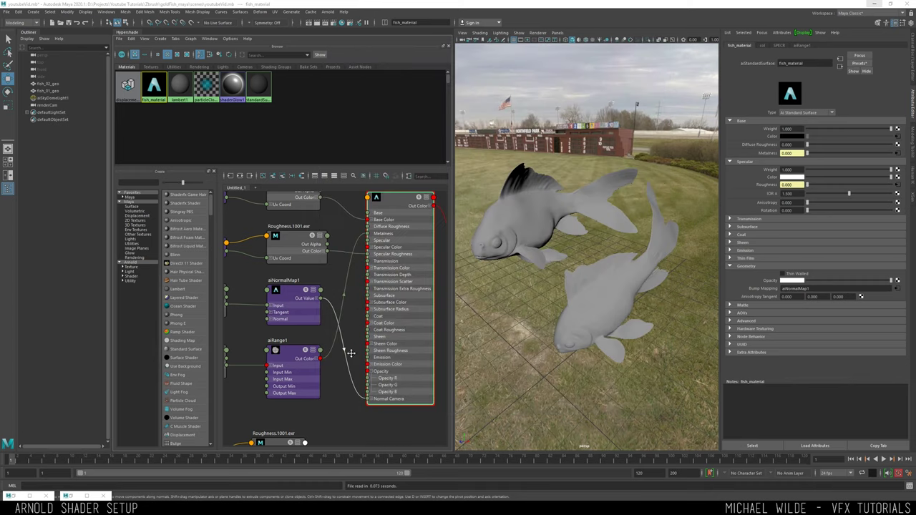
pyautogui.keyDown('alt'); pyautogui.moveTo(352, 350); pyautogui.dragTo(387, 254, button='middle'); pyautogui.keyUp('alt')
pyautogui.keyDown('alt'); pyautogui.moveTo(362, 345); pyautogui.dragTo(333, 327, button='middle'); pyautogui.keyUp('alt')
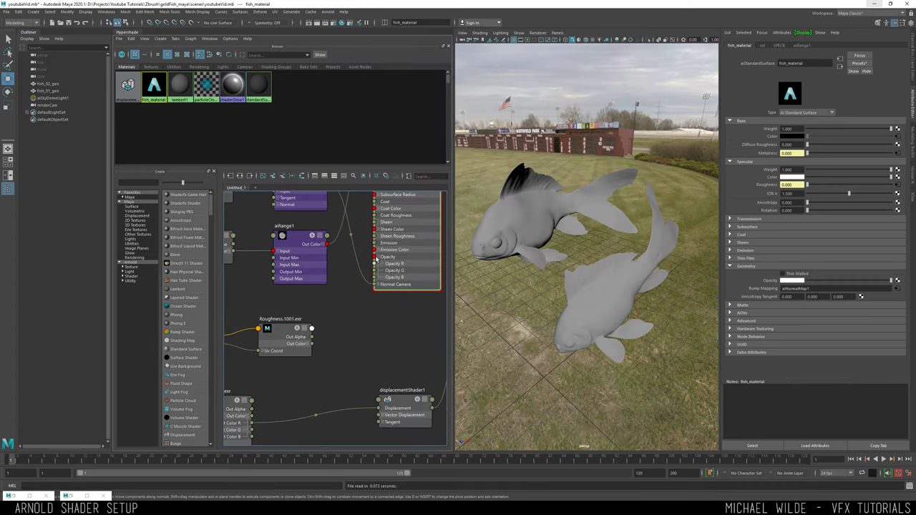
pyautogui.moveTo(367, 266); pyautogui.dragTo(372, 264)
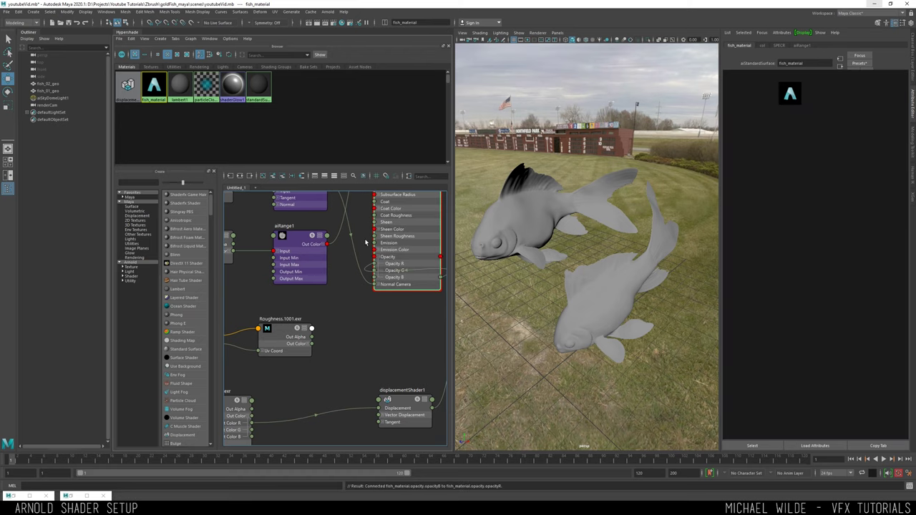
pyautogui.hotkey('ctrl', 'z')
# Switch to the browser and read the opacity usage notes on Arnold's Transmission and Opacity documentation page
pyautogui.hotkey('alt', 'Tab')
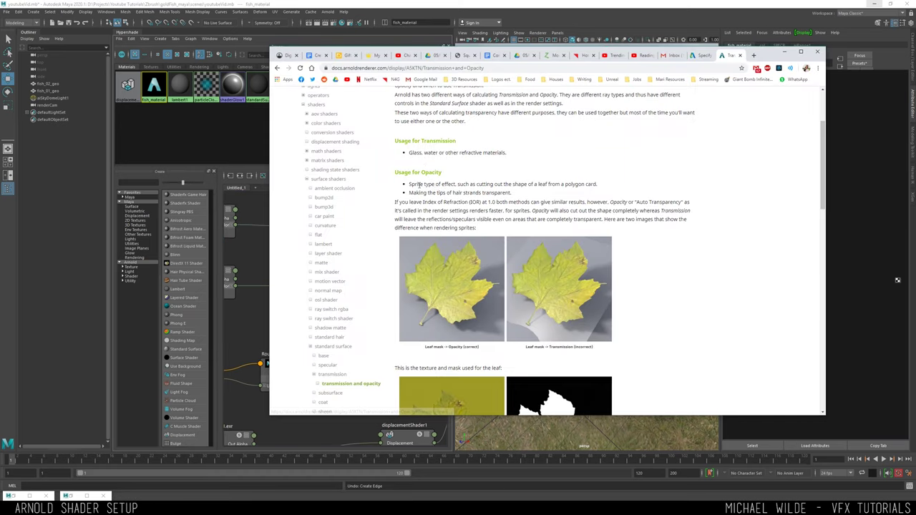
pyautogui.moveTo(420, 185); pyautogui.dragTo(457, 185)
pyautogui.click(529, 186)
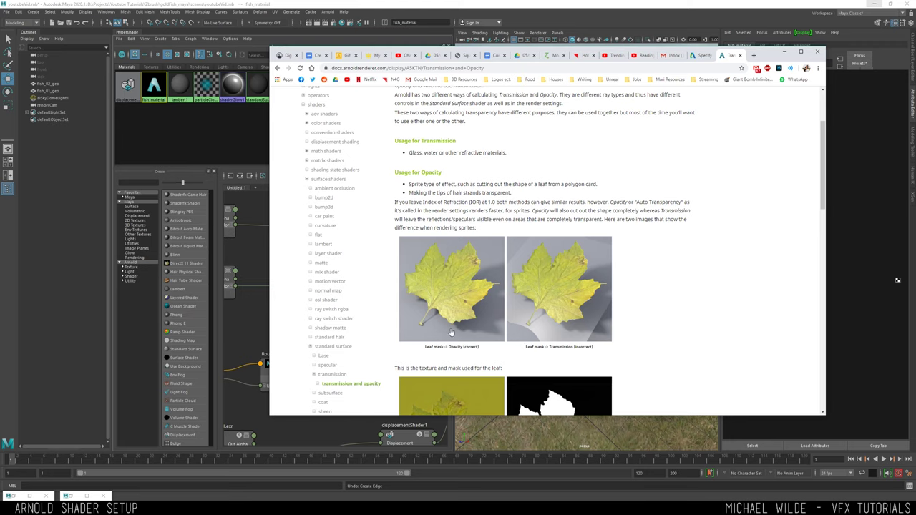
# Read the Usage for Transmission note, compare the leaf mask examples on the Transmission and Opacity page, and return to Maya
pyautogui.scroll(-3, 449, 258)
pyautogui.scroll(3, 429, 186)
pyautogui.moveTo(506, 152); pyautogui.dragTo(417, 152)
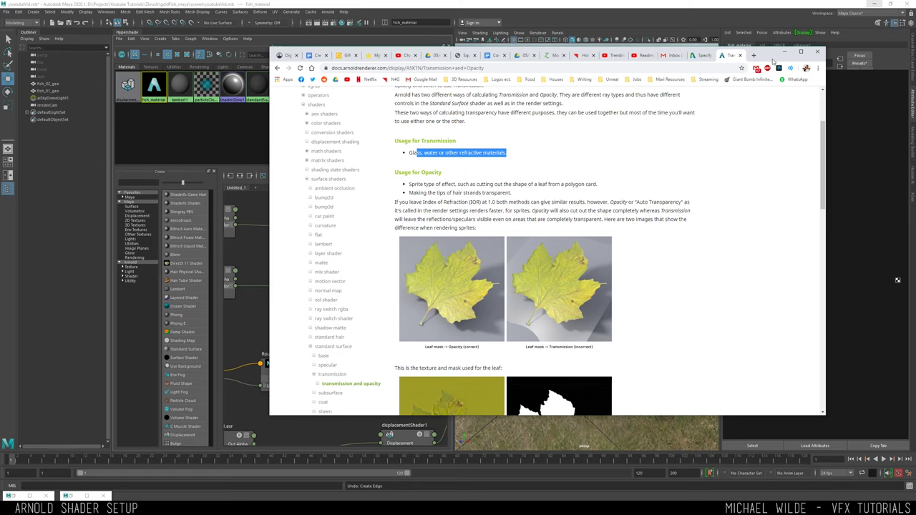
pyautogui.moveTo(772, 61); pyautogui.dragTo(915, 68)
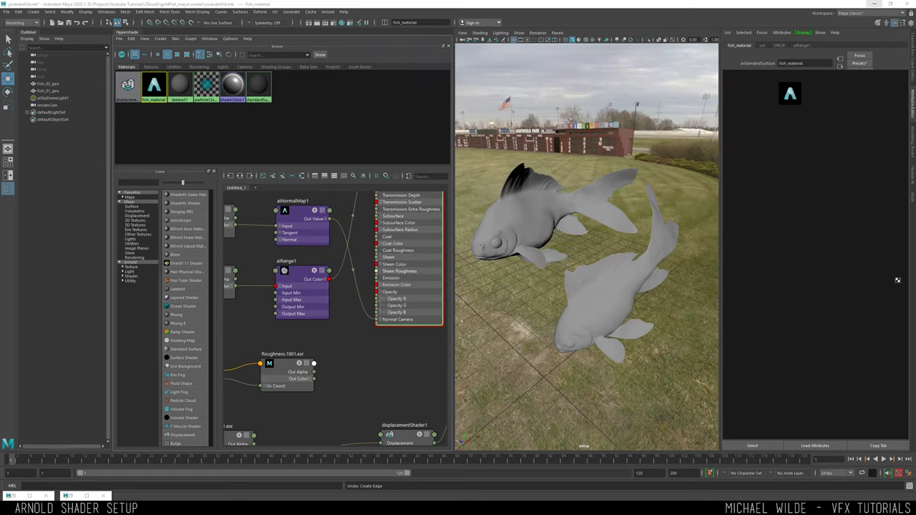
# Load the Opacity UDIM map into the spare Roughness.1001.exr file node and rename the node transmission
pyautogui.press('a')
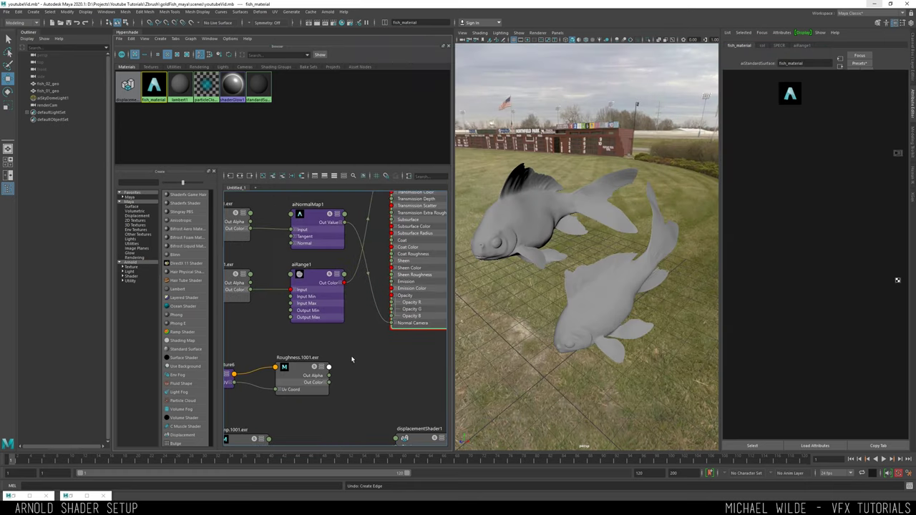
pyautogui.click(326, 364)
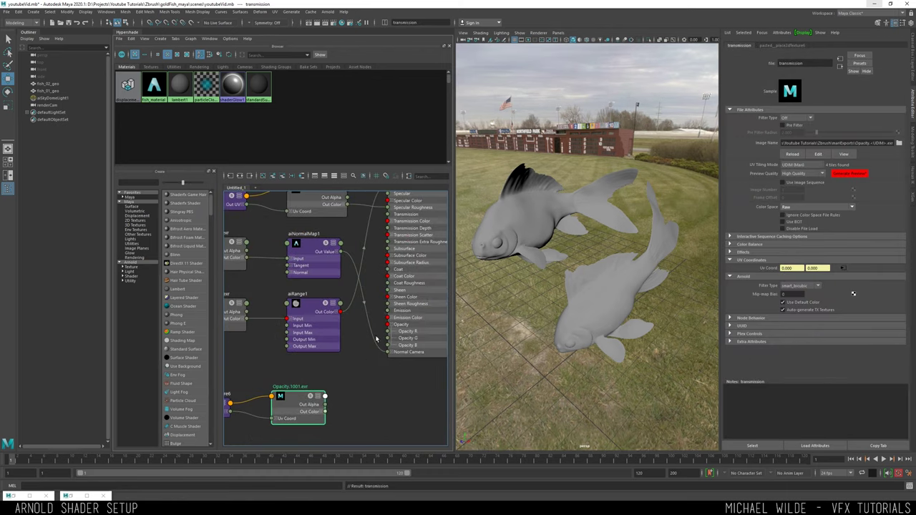
# Connect the Opacity file node's Out Color R to the Transmission input of fish_material
pyautogui.moveTo(398, 227); pyautogui.dragTo(395, 304)
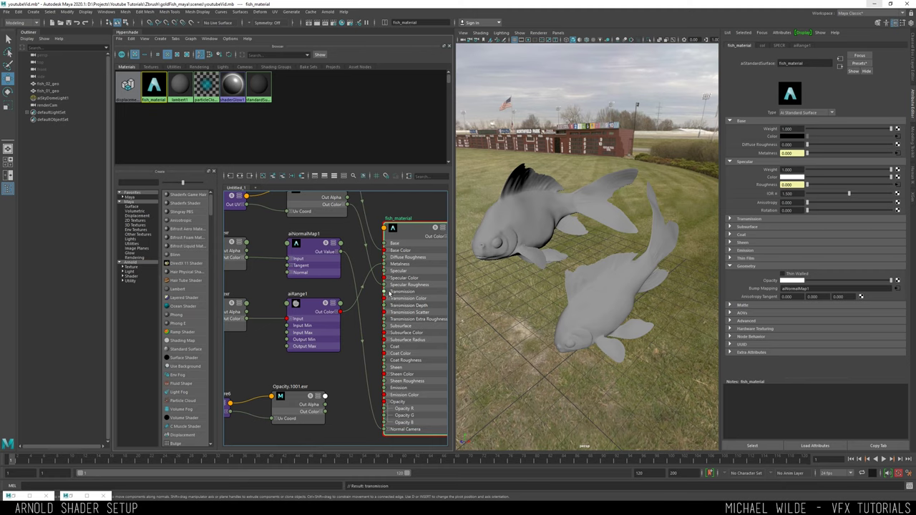
pyautogui.keyDown('alt'); pyautogui.moveTo(367, 302); pyautogui.dragTo(369, 277, button='middle'); pyautogui.keyUp('alt')
pyautogui.click(322, 386)
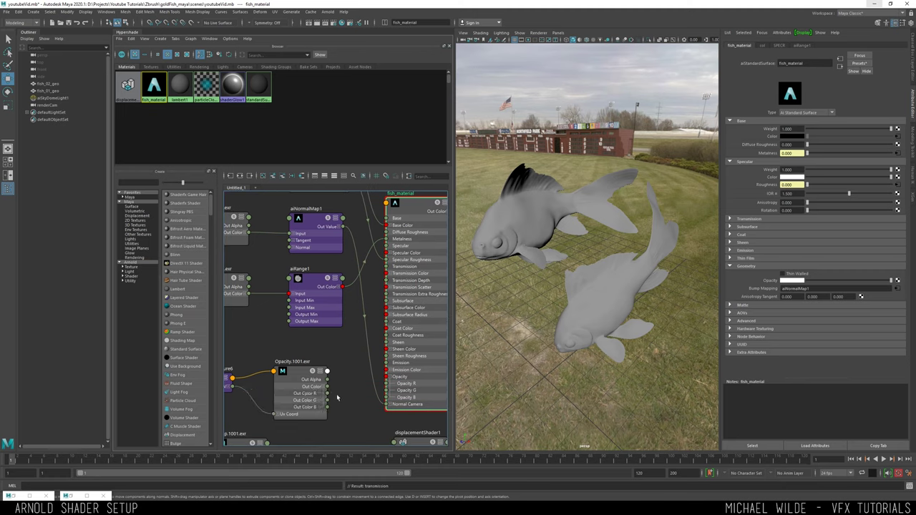
pyautogui.moveTo(327, 393); pyautogui.dragTo(387, 267)
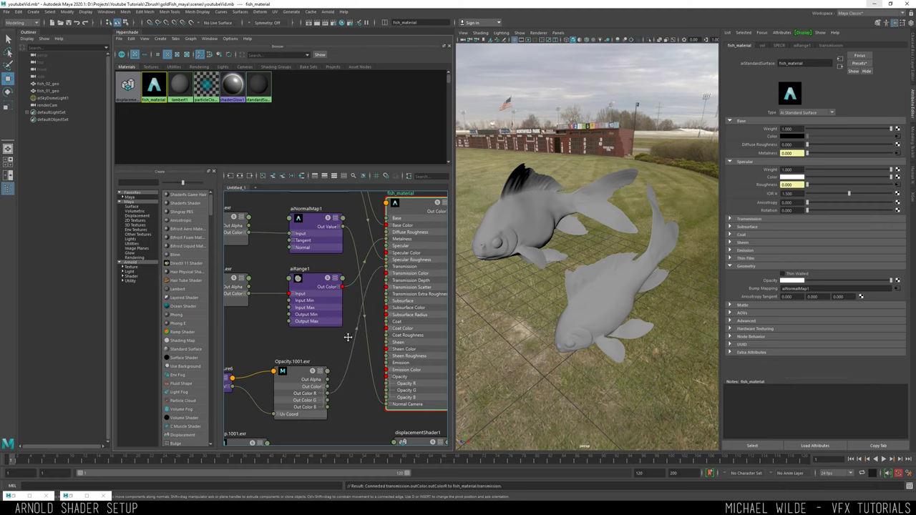
pyautogui.keyDown('alt'); pyautogui.moveTo(347, 337); pyautogui.dragTo(363, 331, button='middle'); pyautogui.keyUp('alt')
# Check fish_material's transmission settings and specular IOR, and render the current frame with Arnold
pyautogui.click(745, 219)
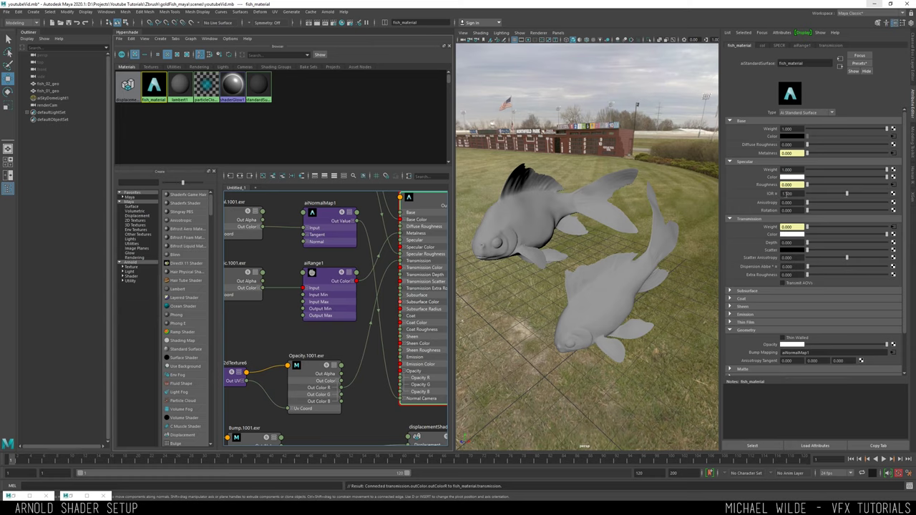
pyautogui.click(793, 193)
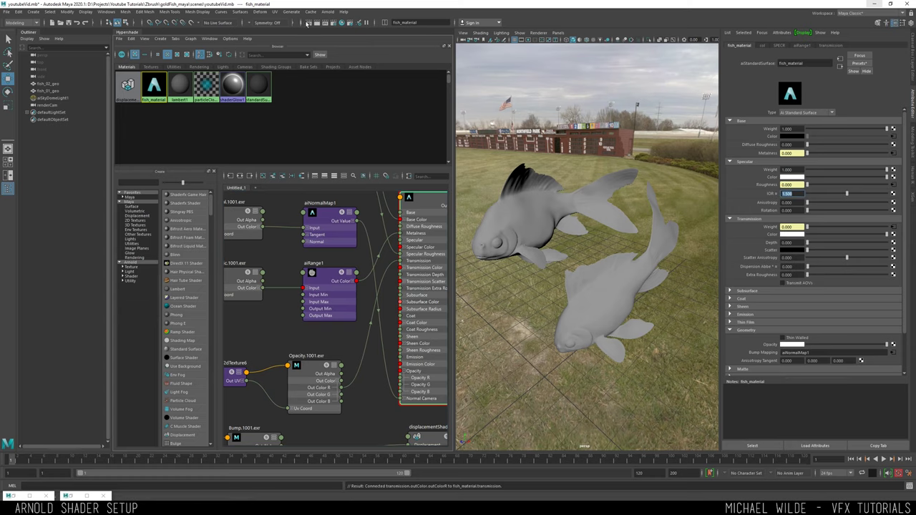
pyautogui.click(317, 24)
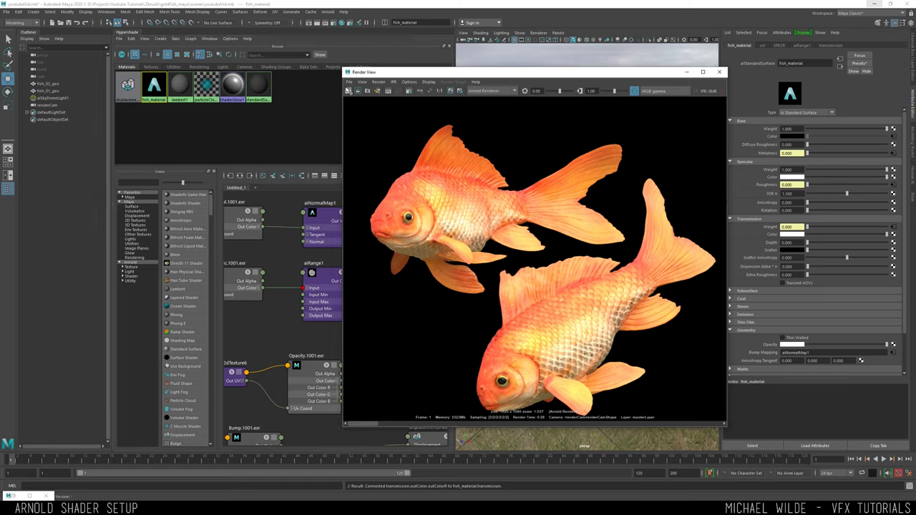
pyautogui.click(348, 90)
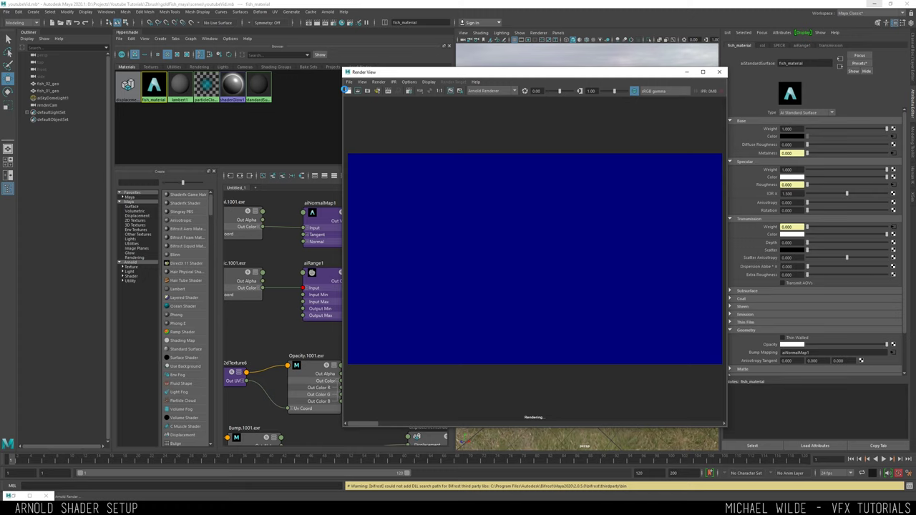
# Examine how the transmission map affects the heads, bodies and fins of both fish in the render
pyautogui.scroll(4, 472, 247)
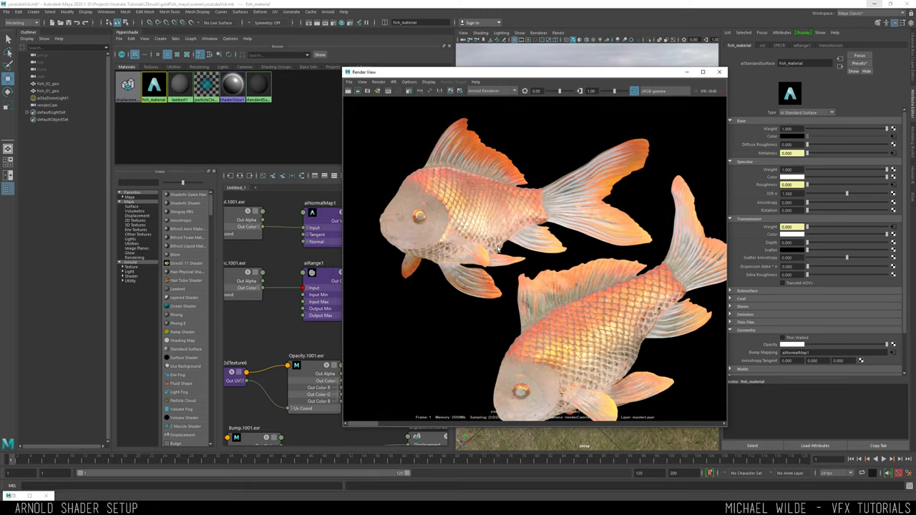
pyautogui.scroll(-3, 499, 249)
pyautogui.scroll(1, 497, 224)
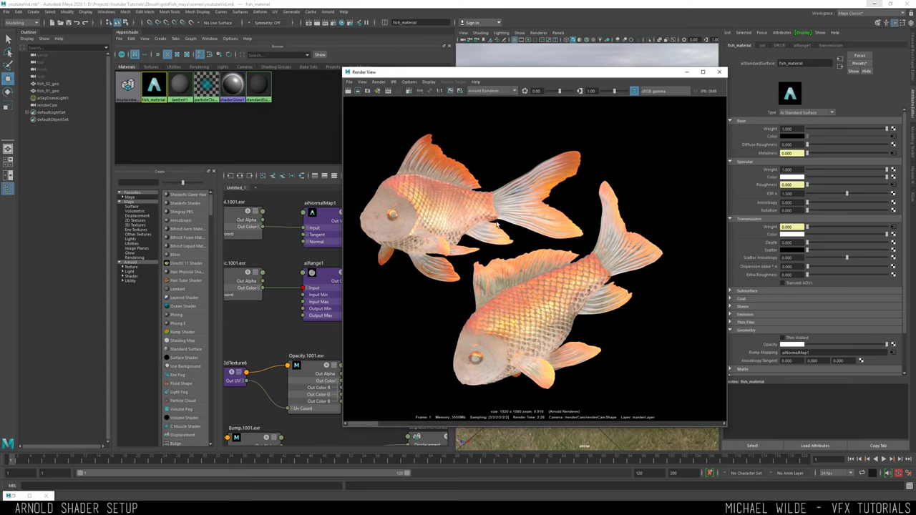
pyautogui.keyDown('alt'); pyautogui.moveTo(496, 224); pyautogui.dragTo(511, 217, button='middle'); pyautogui.keyUp('alt')
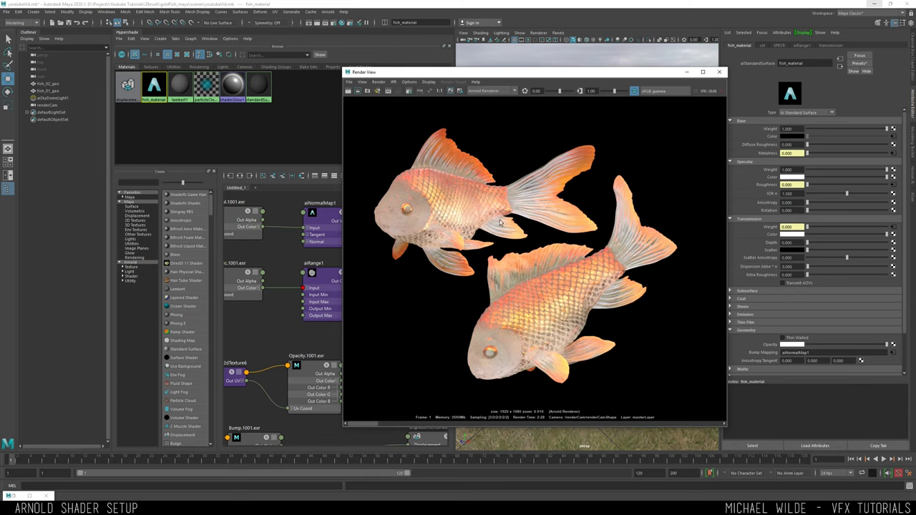
pyautogui.scroll(1, 489, 224)
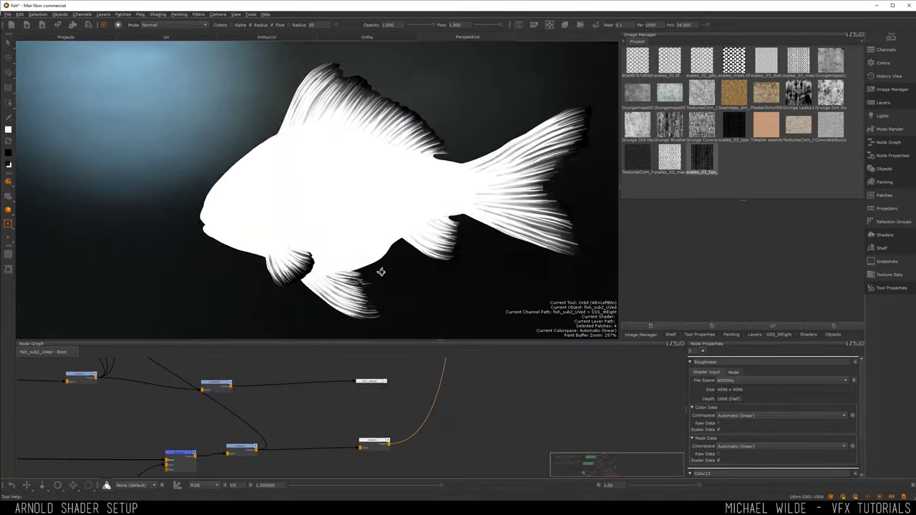
# Switch to Mari and examine the black-and-white opacity mask painted on the goldfish's dorsal, tail and lower fins
pyautogui.scroll(2, 352, 271)
pyautogui.keyDown('alt'); pyautogui.moveTo(353, 272); pyautogui.dragTo(413, 239); pyautogui.keyUp('alt')
pyautogui.keyDown('alt'); pyautogui.moveTo(413, 239); pyautogui.dragTo(235, 259, button='middle'); pyautogui.keyUp('alt')
pyautogui.moveTo(234, 259)
pyautogui.keyDown('alt'); pyautogui.mouseDown(button='right')
pyautogui.moveTo(423, 259)
pyautogui.moveTo(302, 229)
pyautogui.mouseUp(button='right'); pyautogui.keyUp('alt')
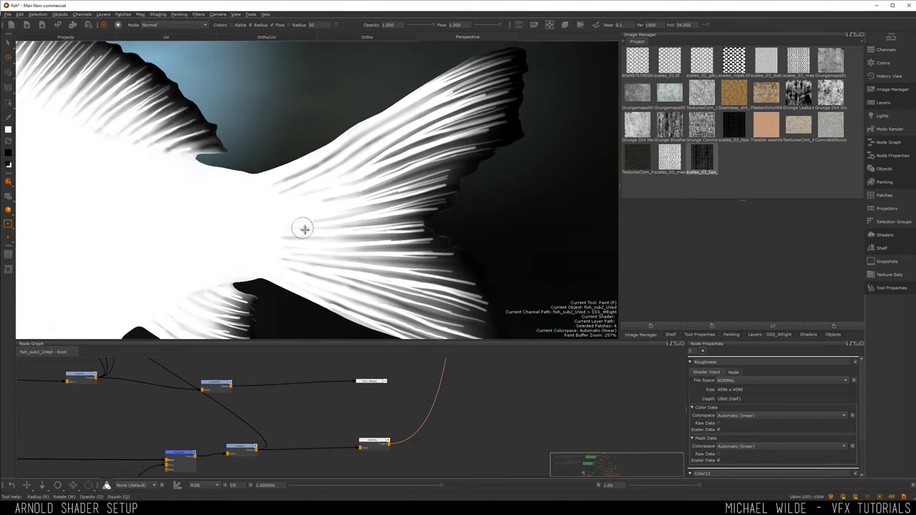
pyautogui.keyDown('alt'); pyautogui.moveTo(303, 229); pyautogui.dragTo(374, 270, button='middle'); pyautogui.keyUp('alt')
pyautogui.keyDown('alt'); pyautogui.moveTo(375, 270); pyautogui.dragTo(326, 265); pyautogui.keyUp('alt')
pyautogui.keyDown('alt'); pyautogui.moveTo(257, 214); pyautogui.dragTo(383, 276, button='middle'); pyautogui.keyUp('alt')
pyautogui.keyDown('alt'); pyautogui.moveTo(382, 276); pyautogui.dragTo(343, 273); pyautogui.keyUp('alt')
pyautogui.keyDown('alt'); pyautogui.moveTo(458, 275); pyautogui.dragTo(416, 274, button='right'); pyautogui.keyUp('alt')
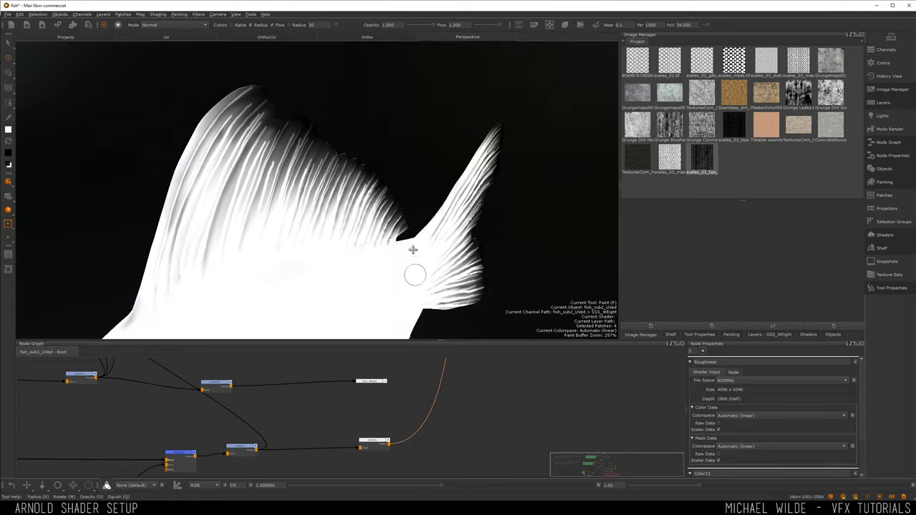
pyautogui.keyDown('alt'); pyautogui.moveTo(413, 251); pyautogui.dragTo(380, 143, button='middle'); pyautogui.keyUp('alt')
pyautogui.moveTo(380, 143)
pyautogui.keyDown('alt'); pyautogui.mouseDown(button='right')
pyautogui.moveTo(430, 143)
pyautogui.moveTo(344, 204)
pyautogui.mouseUp(button='right'); pyautogui.keyUp('alt')
pyautogui.moveTo(344, 205)
pyautogui.keyDown('alt'); pyautogui.mouseDown()
pyautogui.moveTo(384, 190)
pyautogui.moveTo(334, 190)
pyautogui.moveTo(337, 199)
pyautogui.mouseUp(); pyautogui.keyUp('alt')
pyautogui.scroll(-2, 425, 411)
pyautogui.moveTo(425, 411); pyautogui.dragTo(454, 407, button='middle')
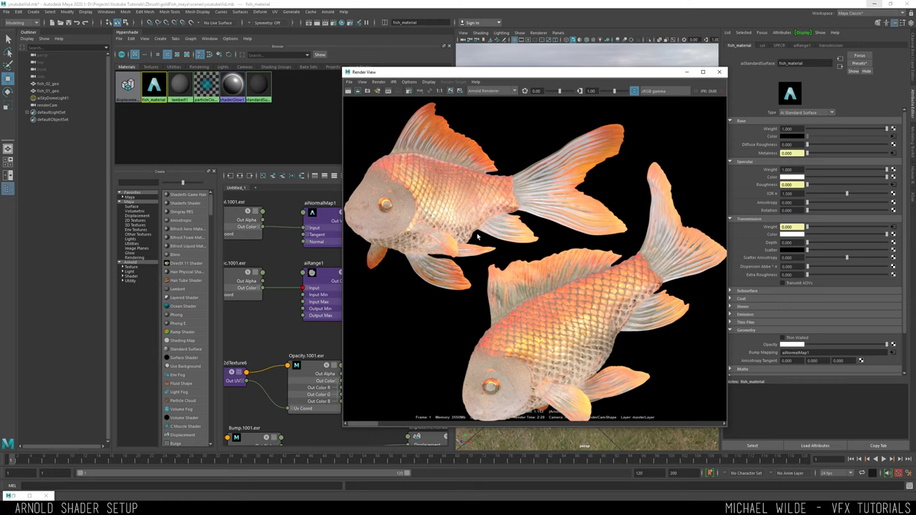
# Uncover the node graph and shift the Opacity file node and its place2dTexture node to make room before fish_material
pyautogui.moveTo(441, 72); pyautogui.dragTo(554, 71)
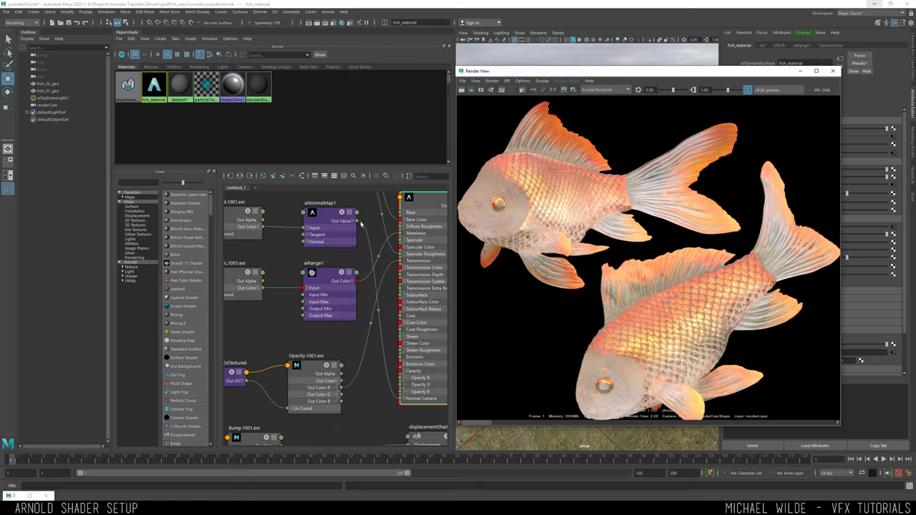
pyautogui.keyDown('alt'); pyautogui.moveTo(322, 312); pyautogui.dragTo(383, 278, button='middle'); pyautogui.keyUp('alt')
pyautogui.moveTo(271, 335); pyautogui.dragTo(215, 324)
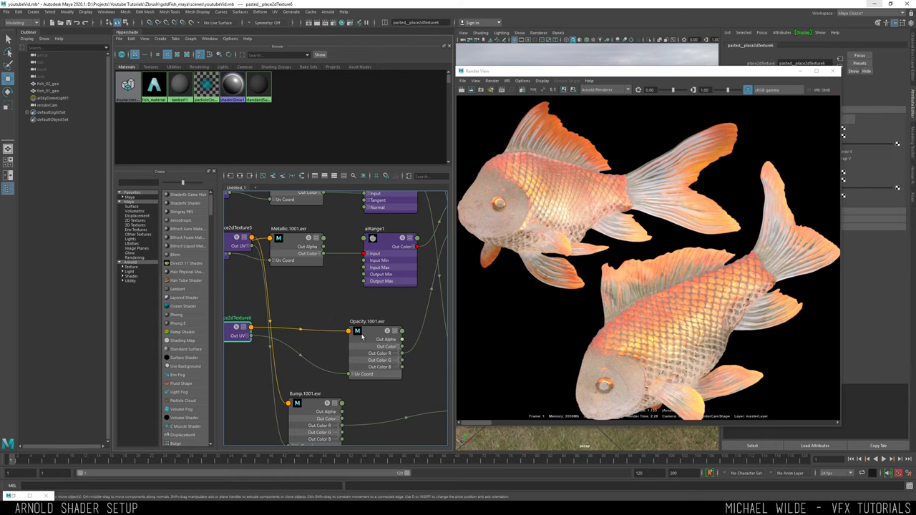
pyautogui.moveTo(372, 330); pyautogui.dragTo(308, 322)
# Add a reverse node to the graph and place it beside the Opacity file node
pyautogui.click(383, 343)
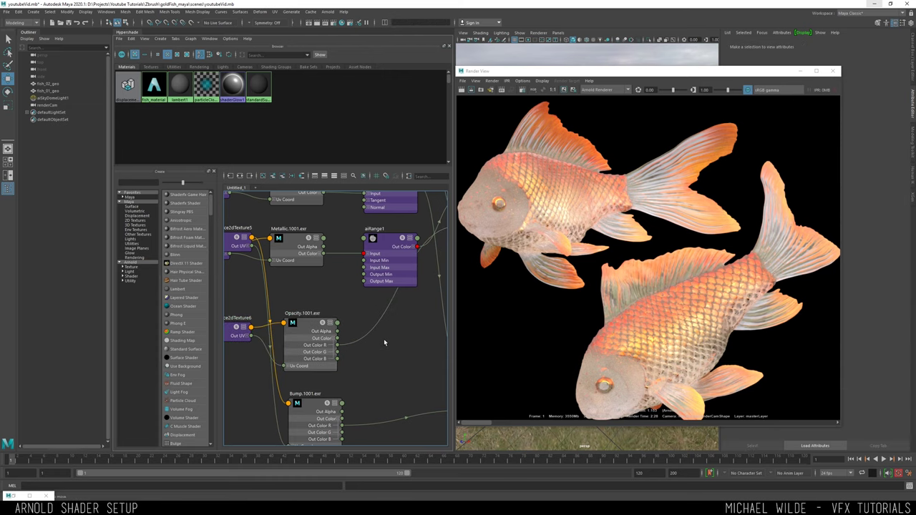
pyautogui.press('Tab')
pyautogui.write('inv')
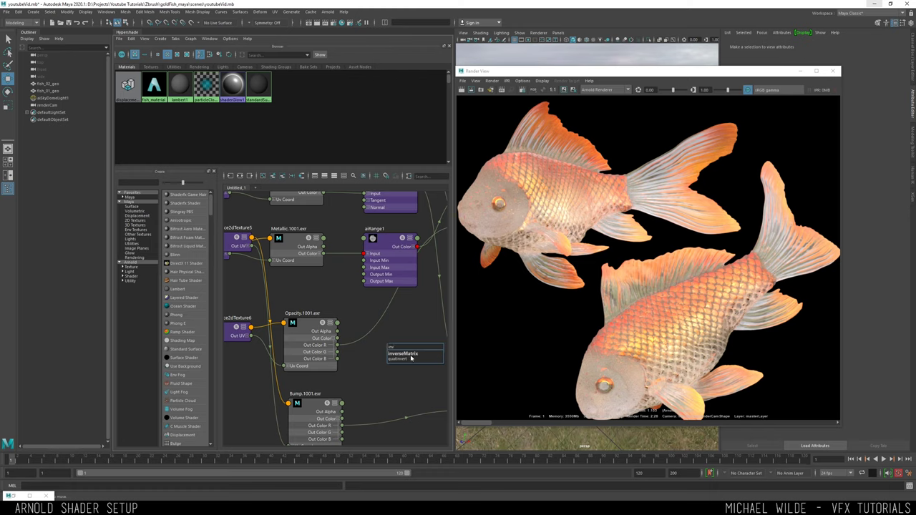
pyautogui.press('BackSpace')
pyautogui.press('BackSpace')
pyautogui.press('BackSpace')
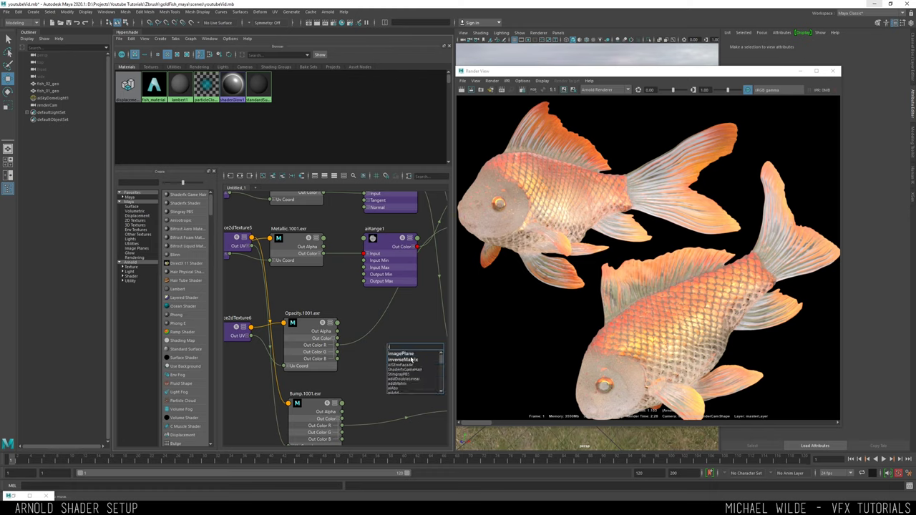
pyautogui.write('rever')
pyautogui.click(410, 355)
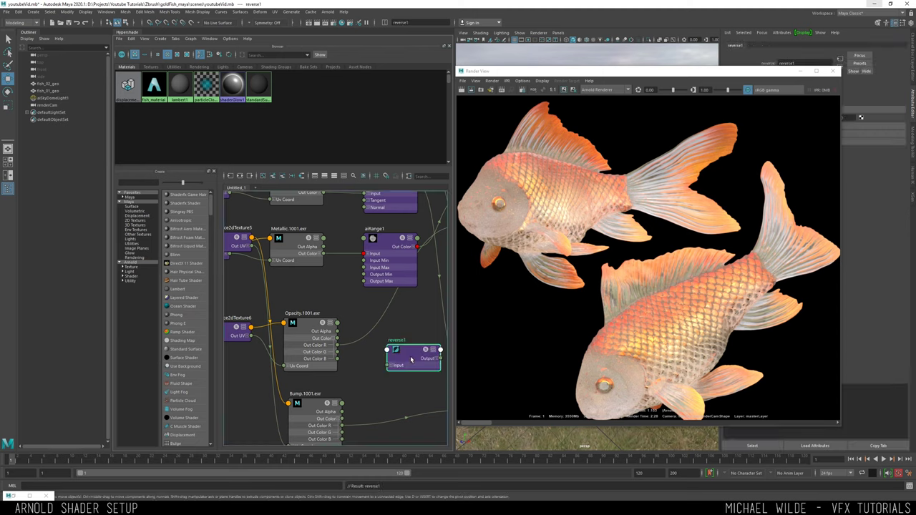
pyautogui.moveTo(410, 358); pyautogui.dragTo(395, 335)
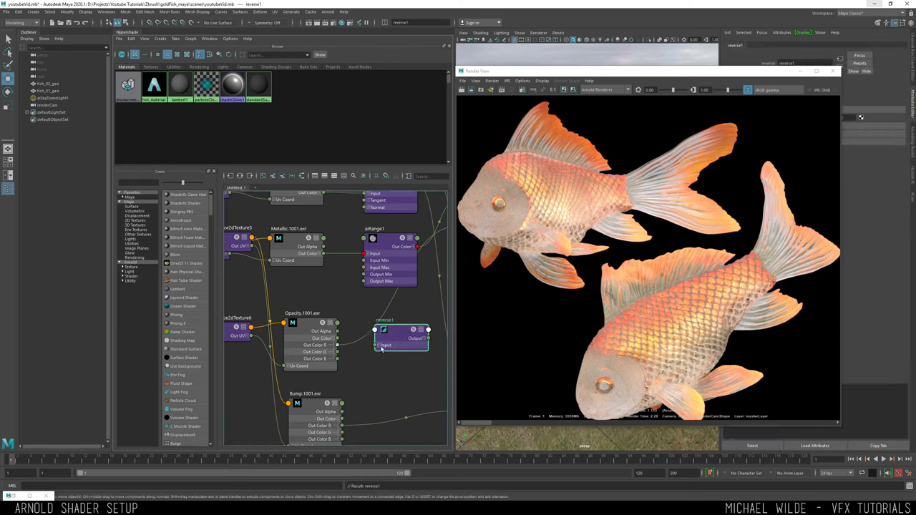
# Connect the Opacity map's Out Color to the reverse node's Input, and its Output X to fish_material's Transmission
pyautogui.moveTo(340, 342); pyautogui.dragTo(375, 345)
pyautogui.keyDown('alt'); pyautogui.moveTo(401, 307); pyautogui.dragTo(315, 325, button='middle'); pyautogui.keyUp('alt')
pyautogui.click(339, 357)
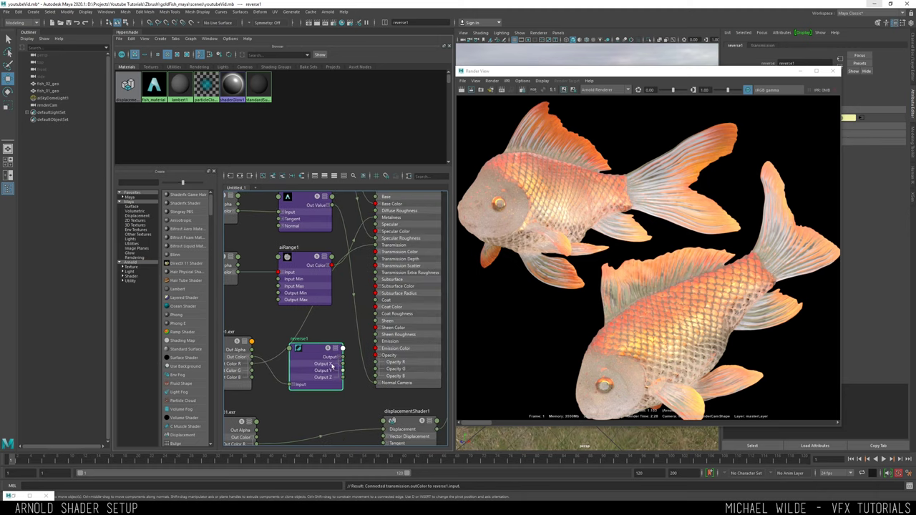
pyautogui.moveTo(342, 363); pyautogui.dragTo(377, 244)
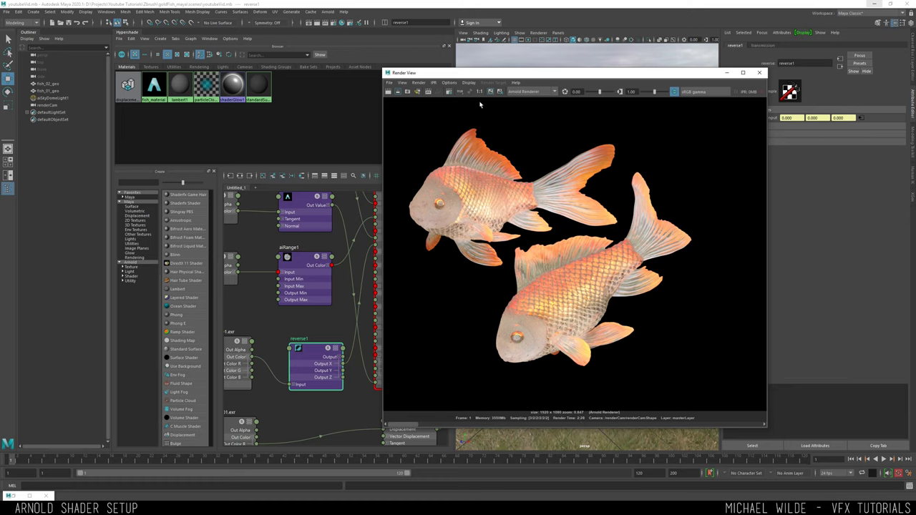
# Set Arnold's Camera (AA) samples to 1 in the render settings and re-render the fish
pyautogui.click(450, 92)
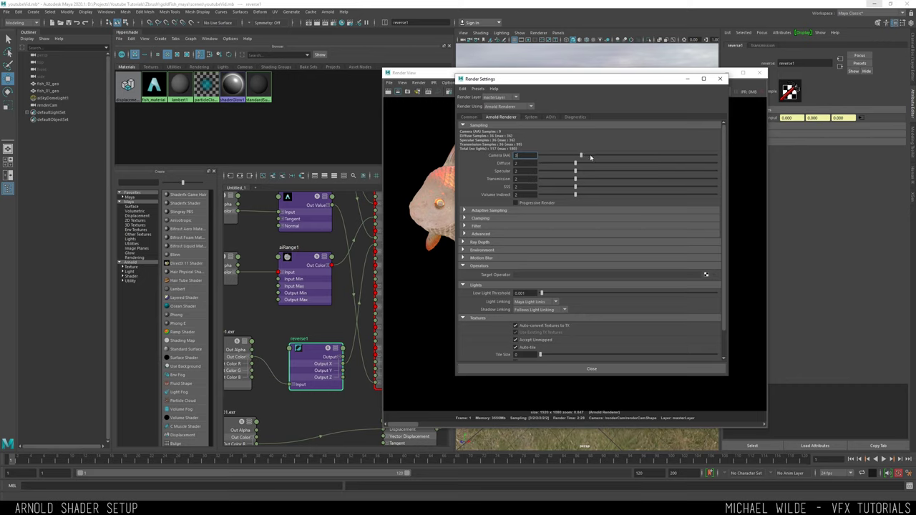
pyautogui.press('Return')
pyautogui.moveTo(593, 155)
pyautogui.mouseDown()
pyautogui.moveTo(608, 155)
pyautogui.moveTo(583, 154)
pyautogui.moveTo(607, 155)
pyautogui.mouseUp()
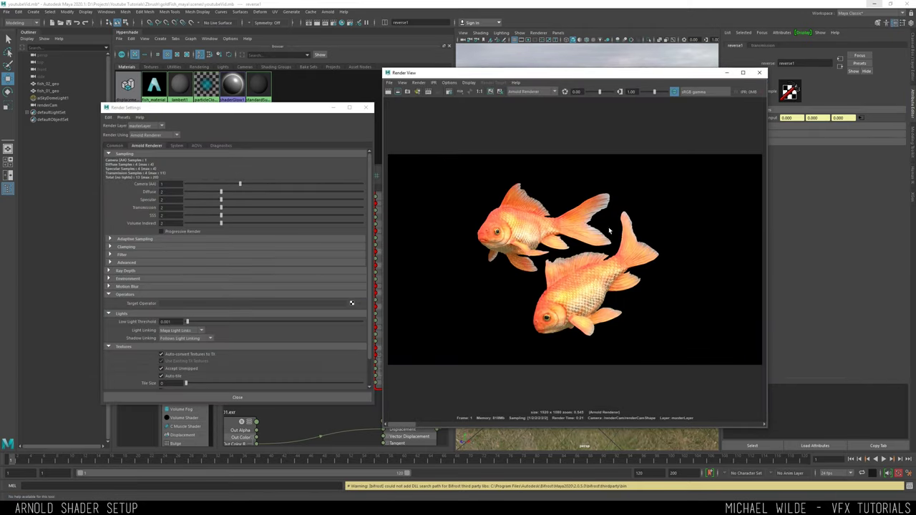
# Inspect the fin tips and tails of both fish in the new render, and select fish_02_geo in the viewport
pyautogui.scroll(3, 607, 225)
pyautogui.scroll(-1, 597, 215)
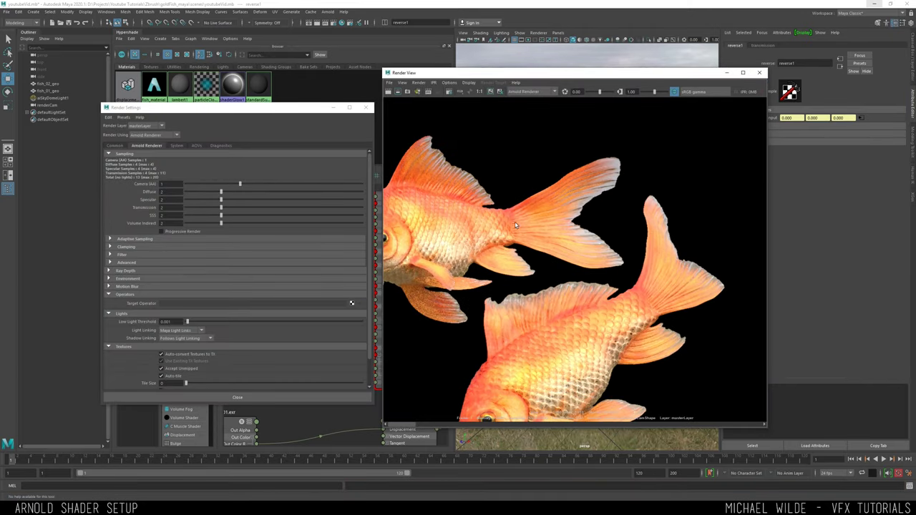
pyautogui.keyDown('alt'); pyautogui.moveTo(490, 190); pyautogui.dragTo(556, 209, button='middle'); pyautogui.keyUp('alt')
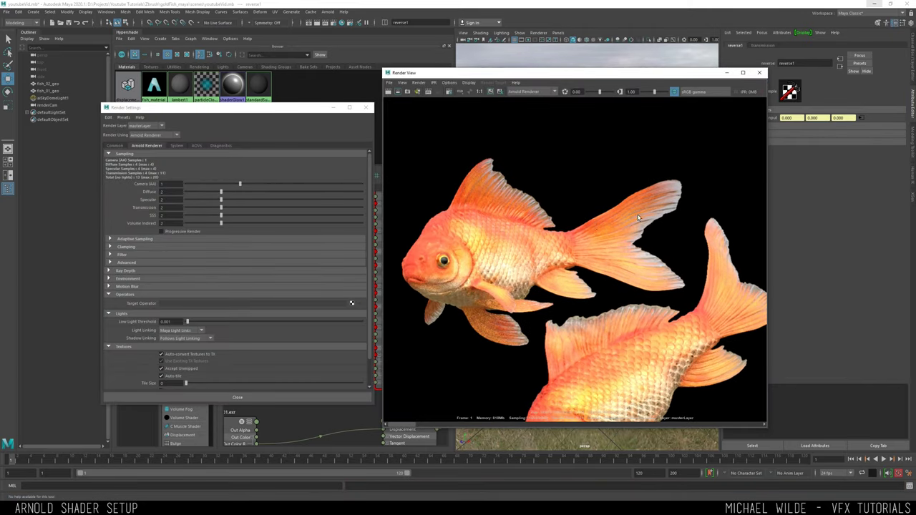
pyautogui.keyDown('alt'); pyautogui.moveTo(635, 214); pyautogui.dragTo(595, 195, button='middle'); pyautogui.keyUp('alt')
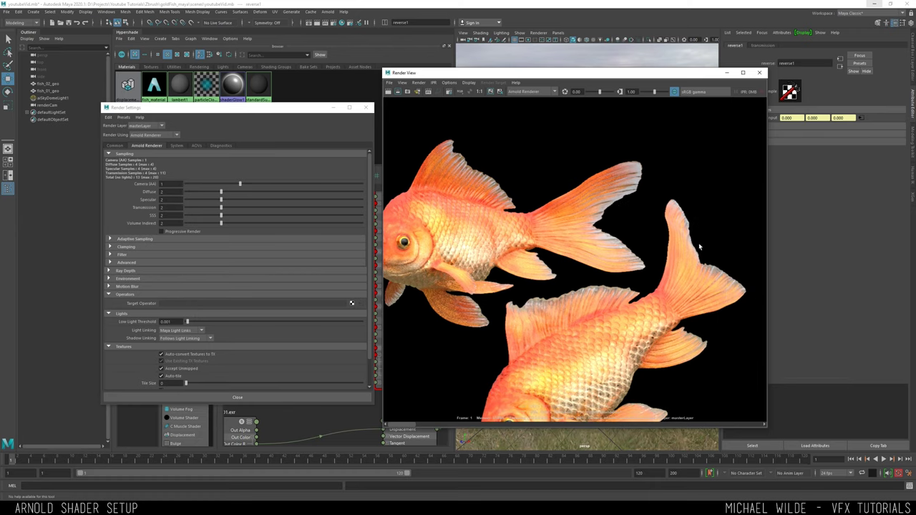
pyautogui.keyDown('alt'); pyautogui.moveTo(589, 292); pyautogui.dragTo(597, 255, button='middle'); pyautogui.keyUp('alt')
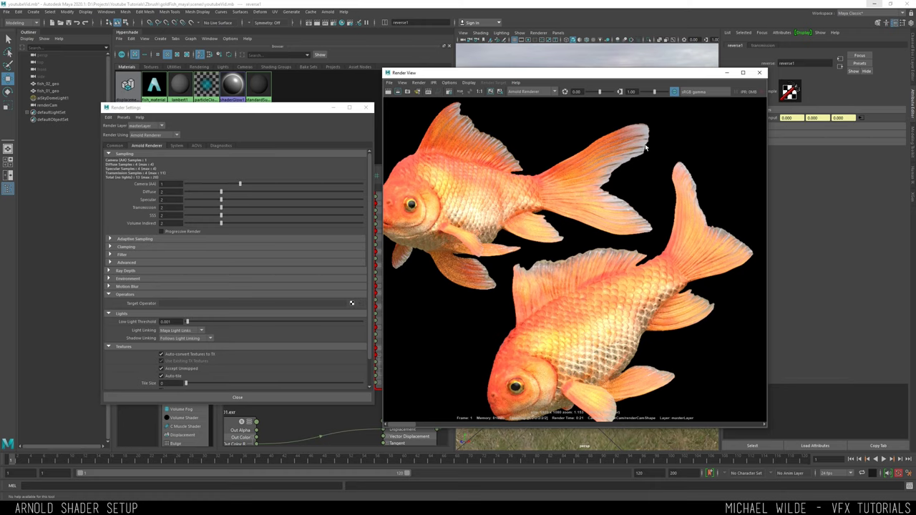
pyautogui.keyDown('alt'); pyautogui.moveTo(637, 151); pyautogui.dragTo(625, 194, button='middle'); pyautogui.keyUp('alt')
pyautogui.scroll(4, 627, 179)
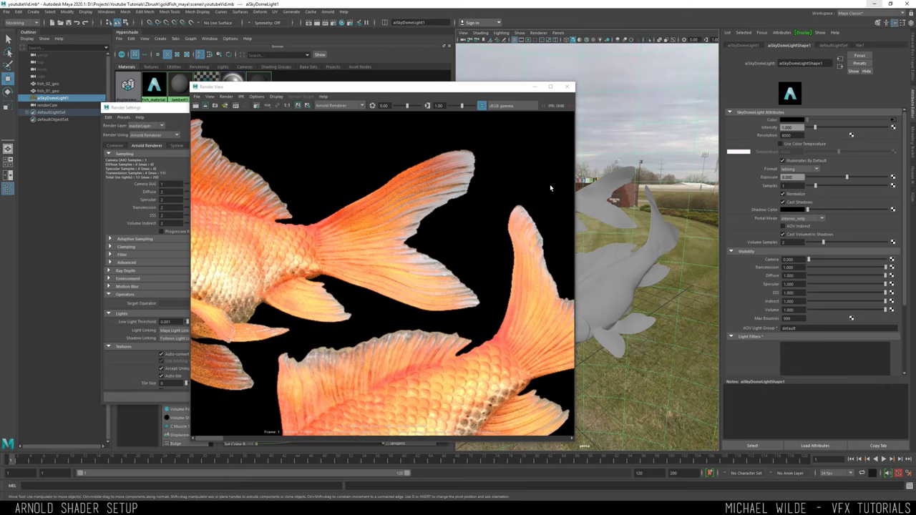
pyautogui.click(607, 197)
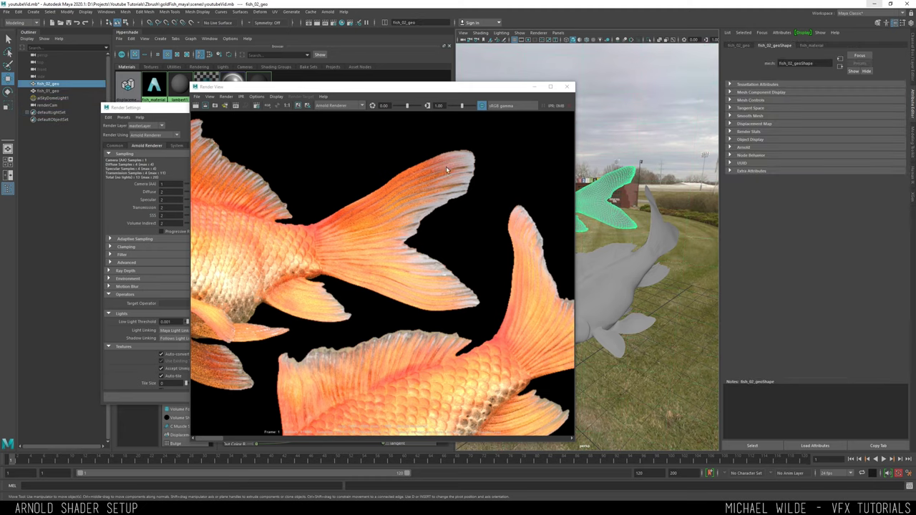
# Show the Arnold shape attributes of fish_02_geo, and turn off Opaque for fish_01_geo
pyautogui.press('f')
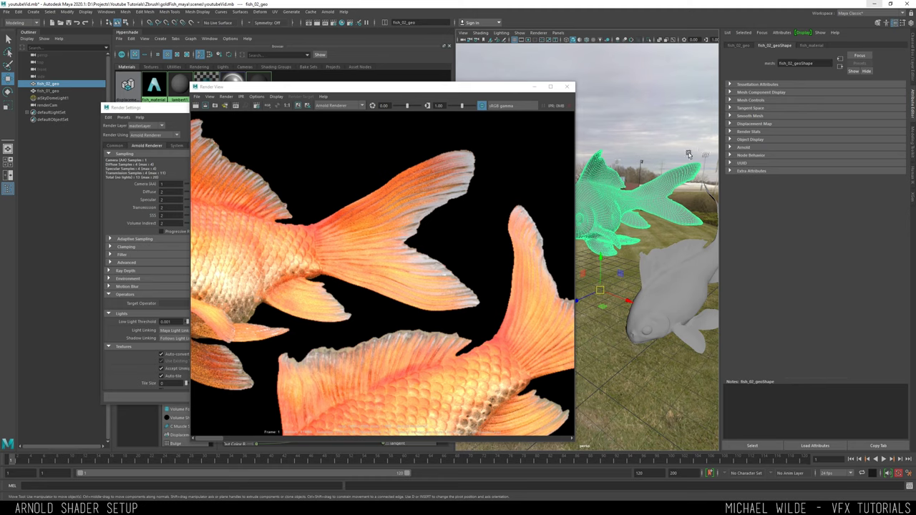
pyautogui.click(745, 148)
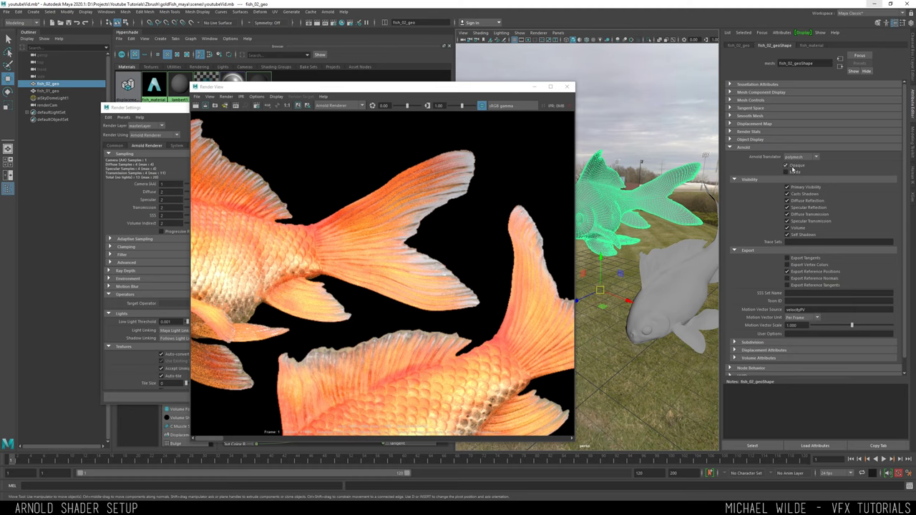
pyautogui.click(674, 279)
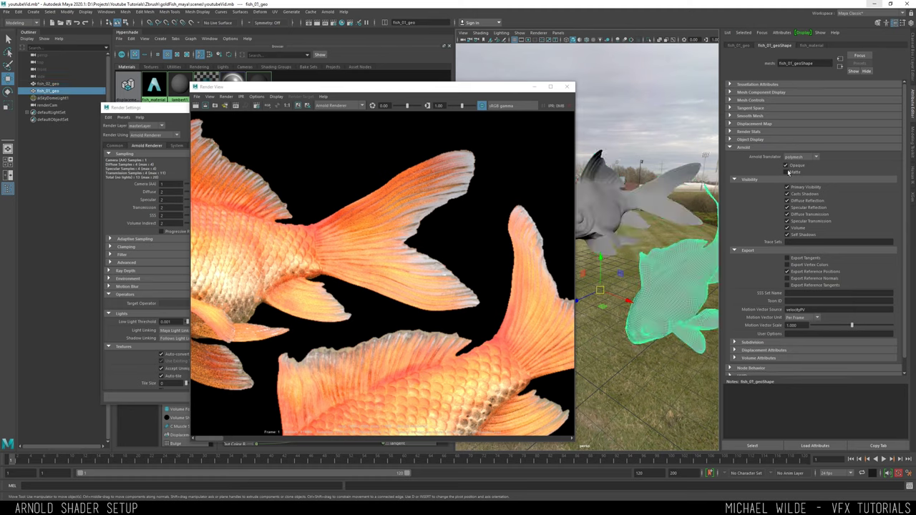
pyautogui.click(786, 166)
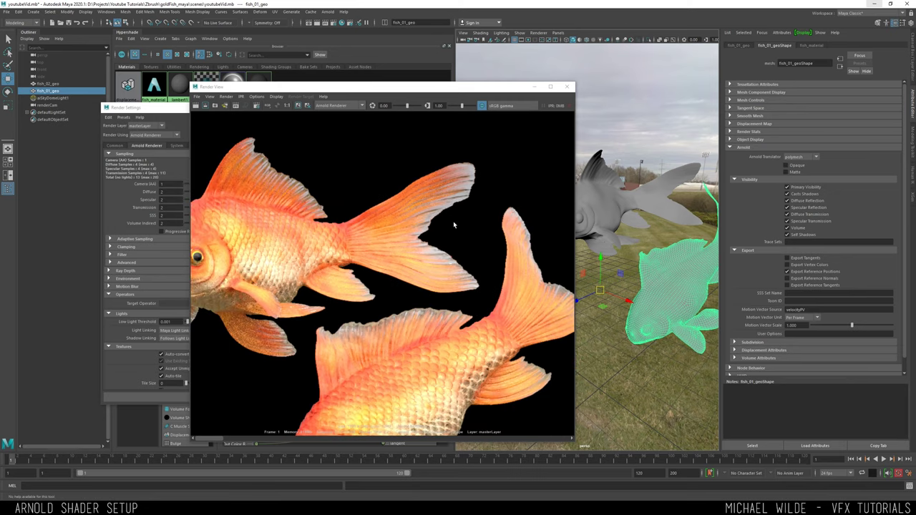
# Examine the upper fish's tail fin up close and flip between the stored renders to compare its transparency
pyautogui.scroll(-3, 396, 190)
pyautogui.moveTo(418, 205); pyautogui.dragTo(431, 223, button='middle')
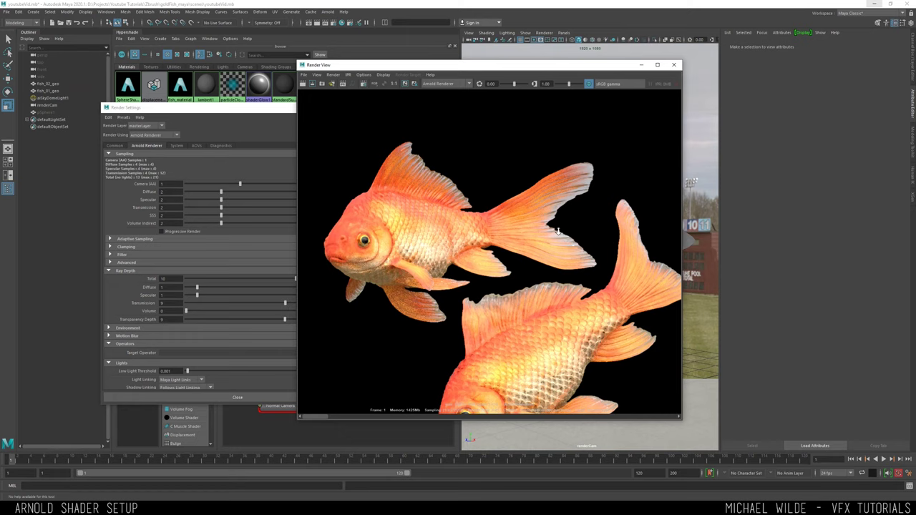
pyautogui.scroll(3, 562, 222)
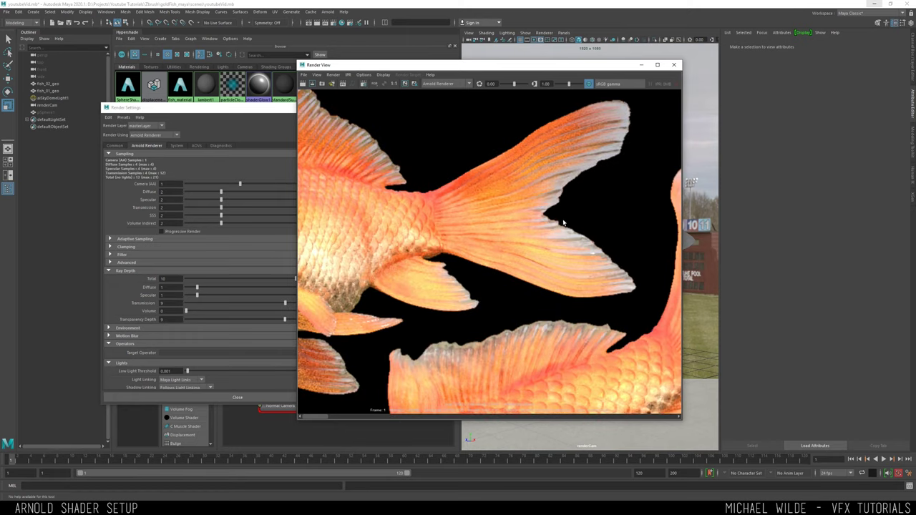
pyautogui.moveTo(563, 222); pyautogui.dragTo(515, 229, button='middle')
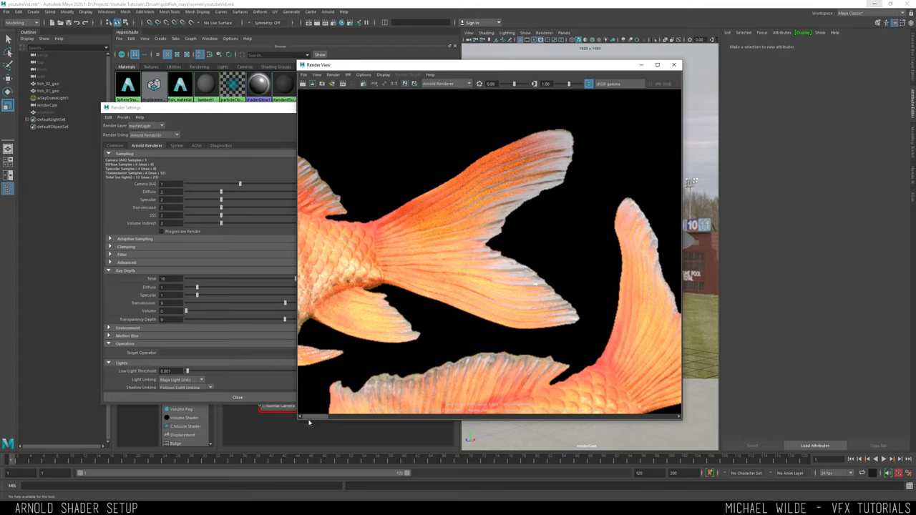
pyautogui.click(329, 418)
pyautogui.click(299, 417)
pyautogui.click(331, 417)
pyautogui.click(308, 417)
# Check the Opaque setting in fish_01_geo's Arnold attributes and examine the fins of both fish in the render
pyautogui.moveTo(542, 68); pyautogui.dragTo(408, 60)
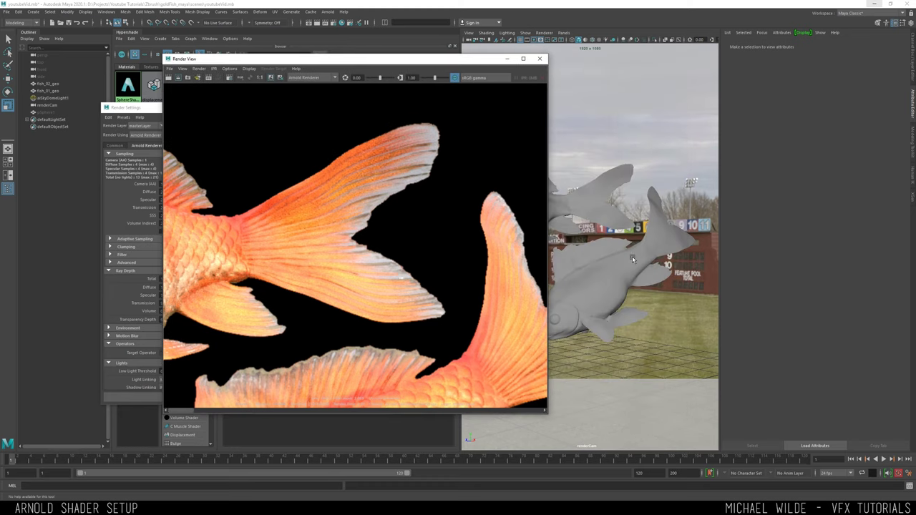
pyautogui.click(632, 256)
pyautogui.click(754, 141)
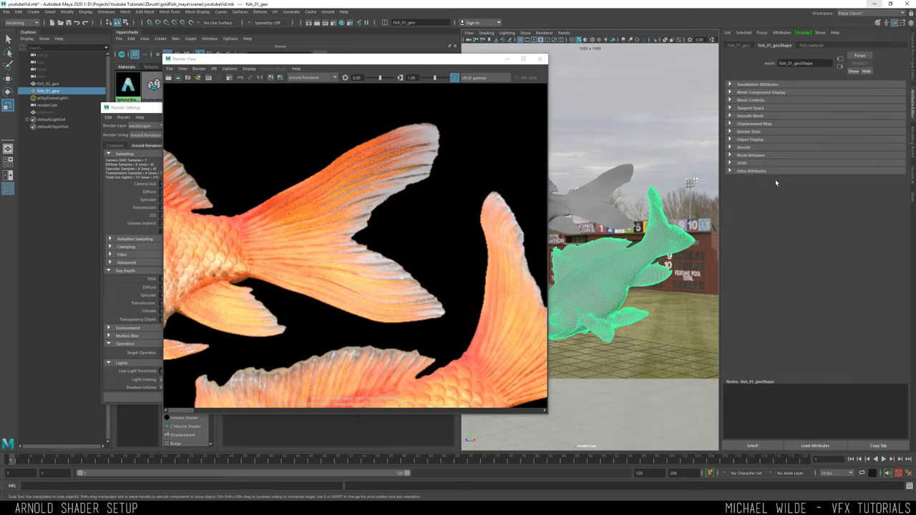
pyautogui.click(744, 147)
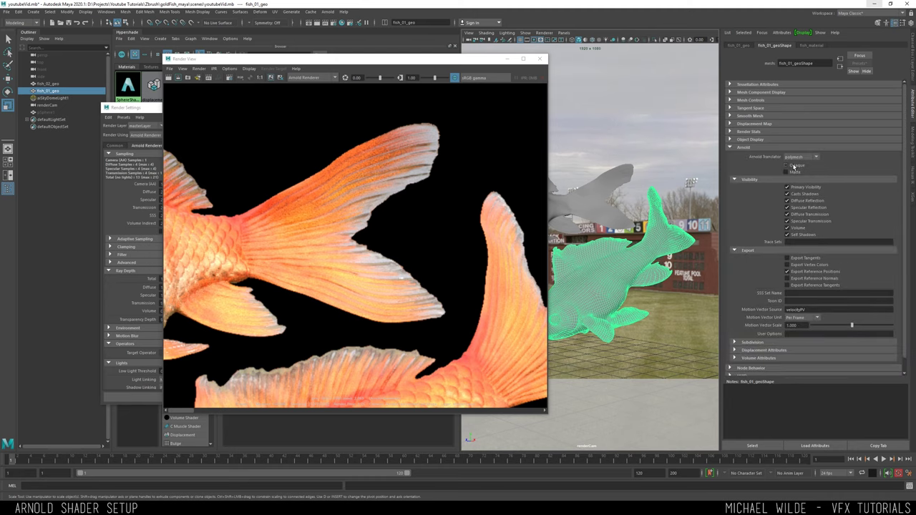
pyautogui.scroll(-3, 400, 205)
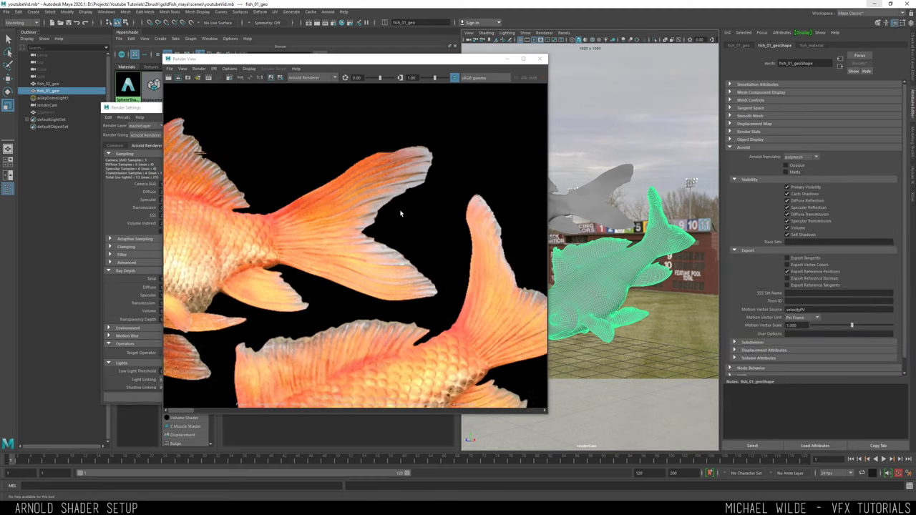
pyautogui.keyDown('alt'); pyautogui.moveTo(317, 254); pyautogui.dragTo(344, 233, button='middle'); pyautogui.keyUp('alt')
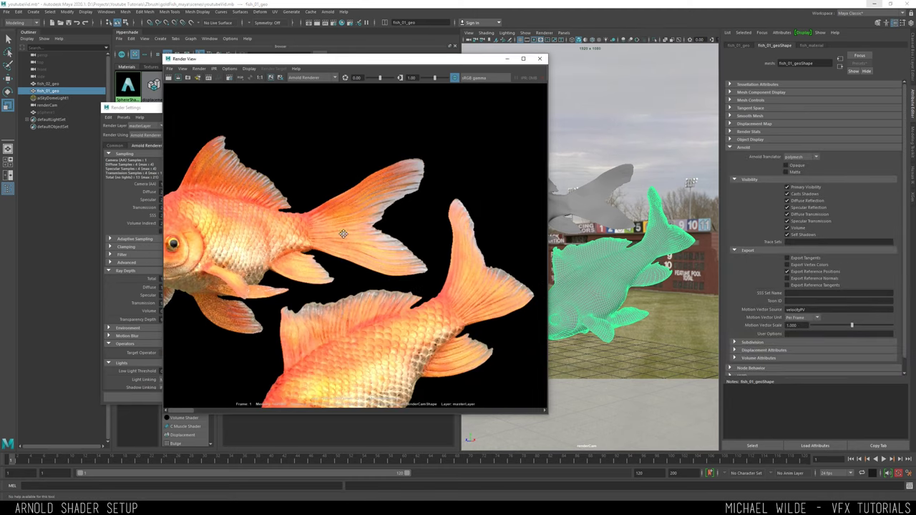
pyautogui.moveTo(426, 66); pyautogui.dragTo(392, 81)
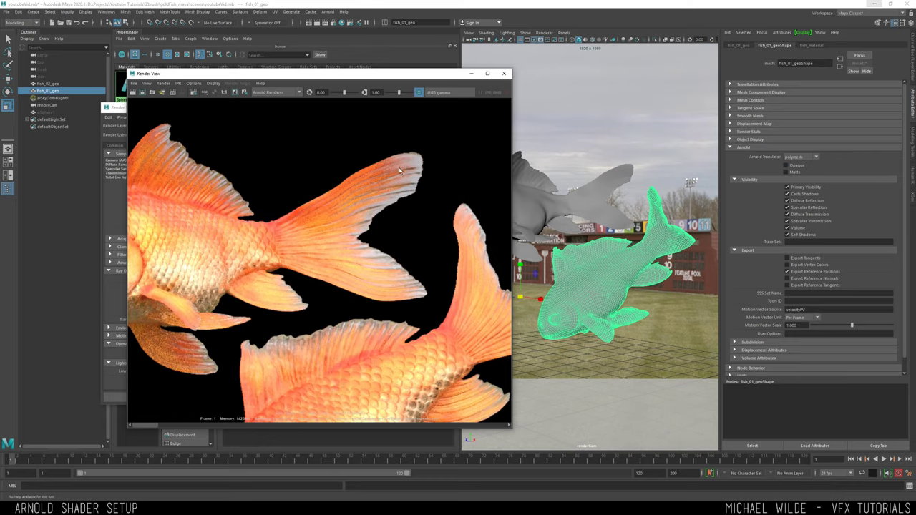
pyautogui.moveTo(312, 81); pyautogui.dragTo(395, 83)
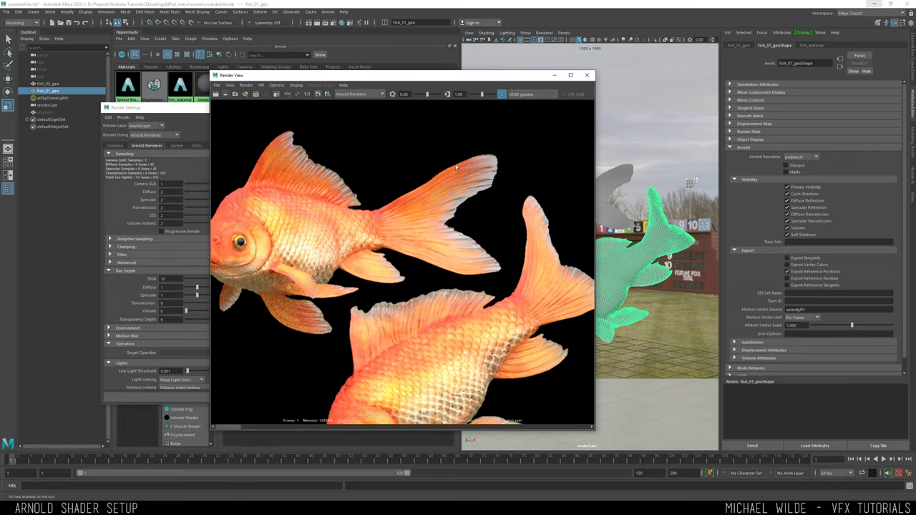
# Mark a render region around the upper fish's tail fin in the Render View
pyautogui.moveTo(398, 136)
pyautogui.mouseDown()
pyautogui.moveTo(503, 253)
pyautogui.moveTo(519, 292)
pyautogui.mouseUp()
pyautogui.scroll(3, 487, 176)
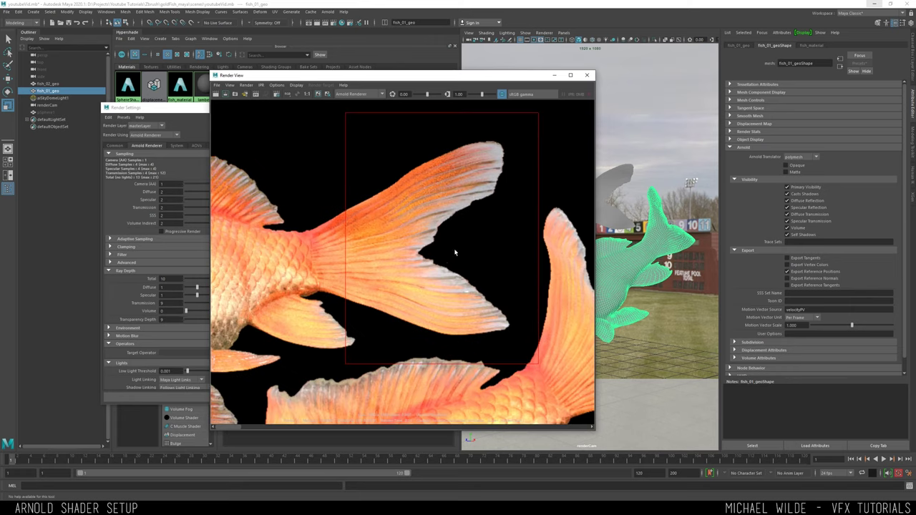
pyautogui.scroll(-1, 450, 238)
pyautogui.keyDown('alt'); pyautogui.moveTo(258, 179); pyautogui.dragTo(316, 179, button='middle'); pyautogui.keyUp('alt')
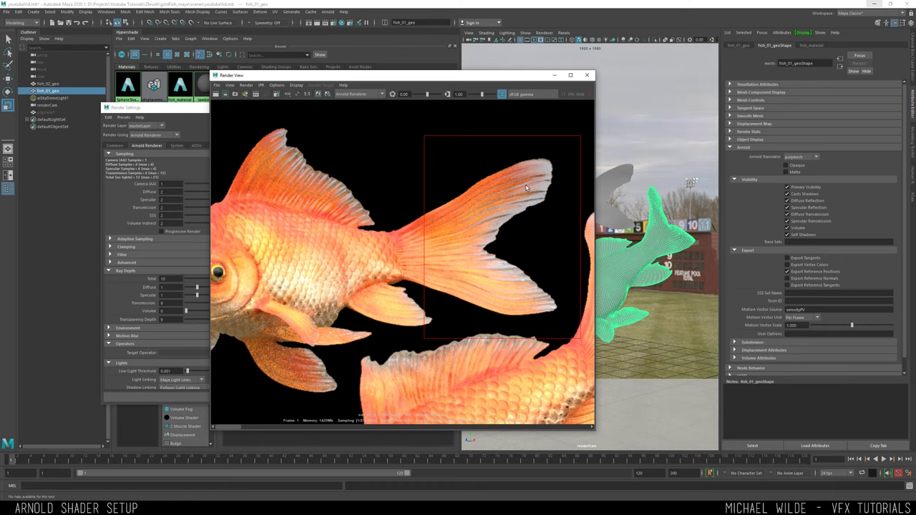
# Uncover the Hypershade materials and select fish_material to show its attributes
pyautogui.click(188, 107)
pyautogui.click(334, 108)
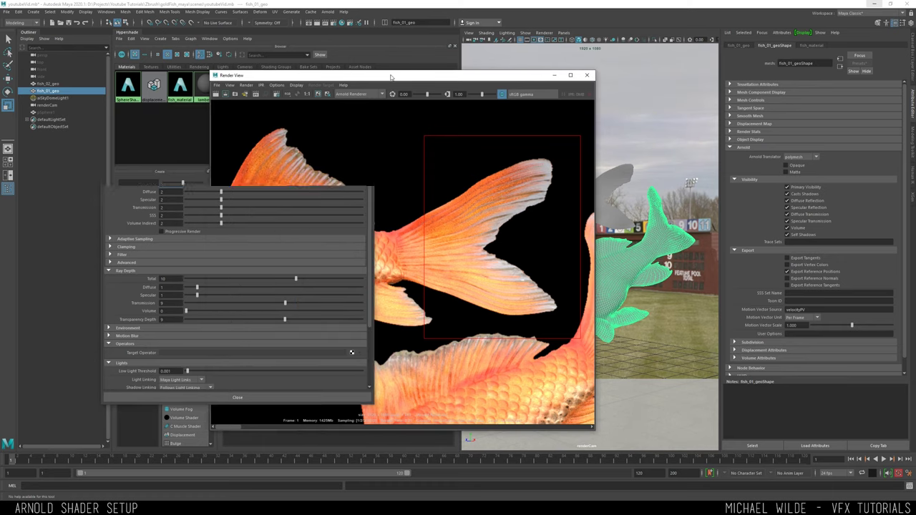
pyautogui.moveTo(395, 78); pyautogui.dragTo(361, 73)
pyautogui.click(173, 89)
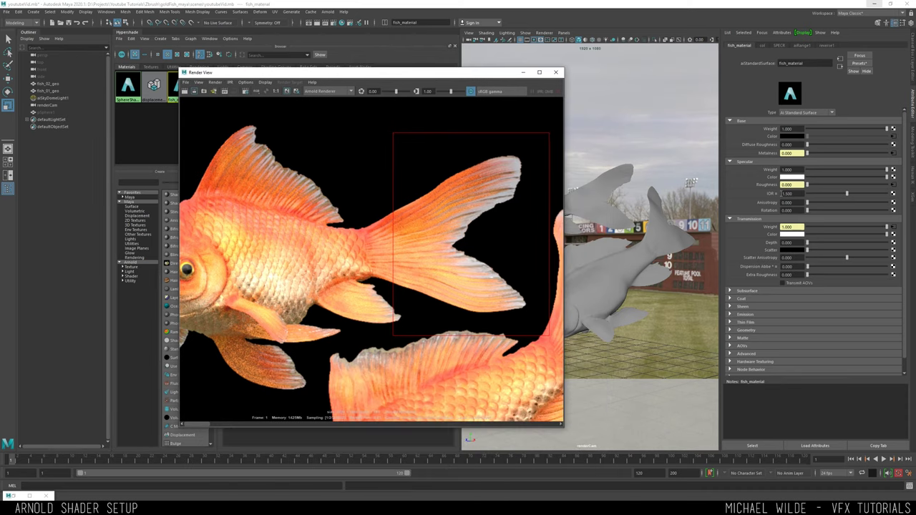
pyautogui.press('Return')
# Try the Skin preset and a value of 1.33 for fish_material's specular IOR
pyautogui.rightClick(778, 194)
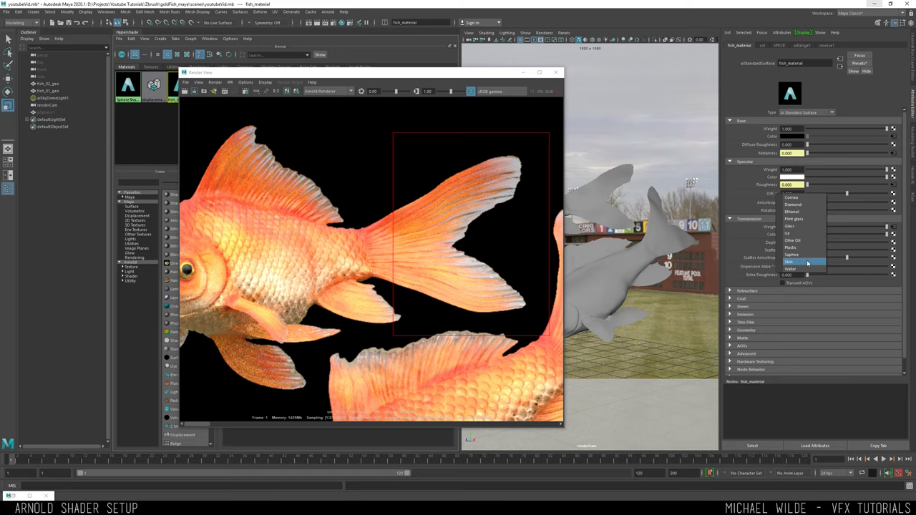
pyautogui.click(800, 266)
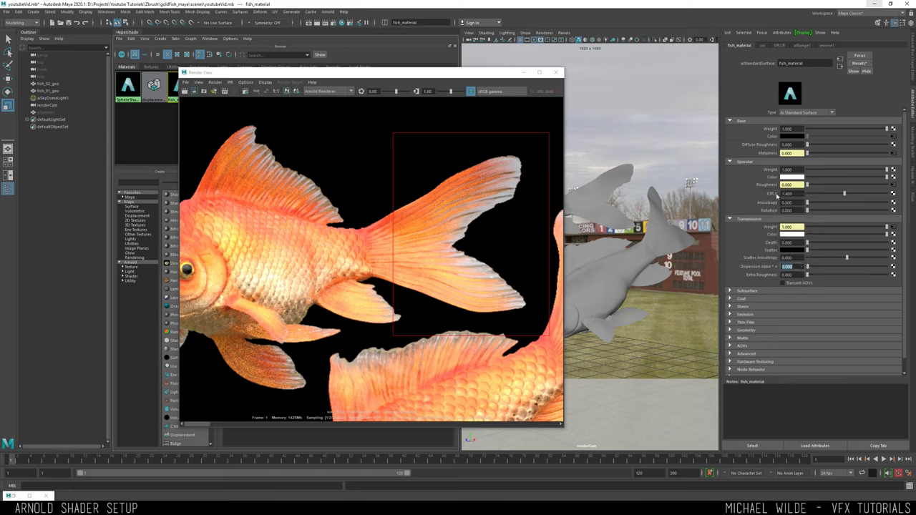
pyautogui.click(775, 196)
pyautogui.click(772, 198)
pyautogui.moveTo(202, 424); pyautogui.dragTo(248, 429)
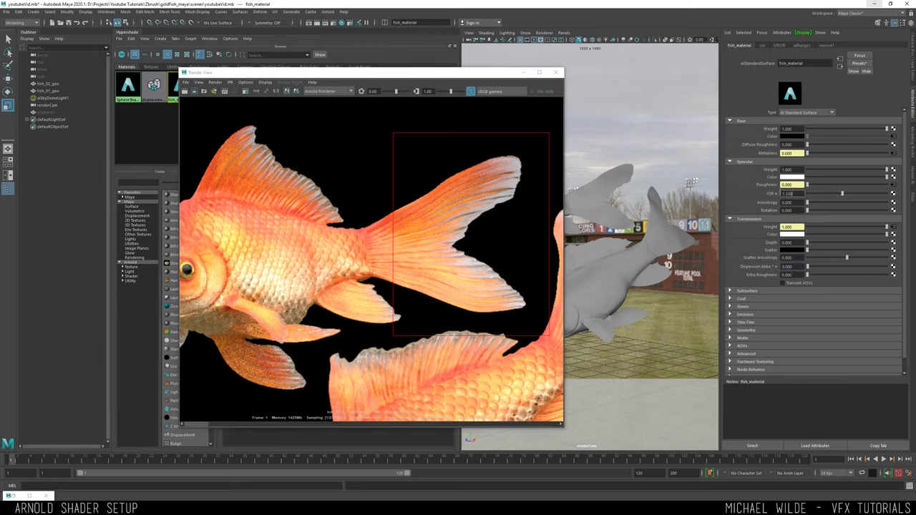
# Try a specular IOR of 1.1 on fish_material and re-render the tail region
pyautogui.click(786, 193)
pyautogui.write('1.1')
pyautogui.press('Return')
pyautogui.click(193, 91)
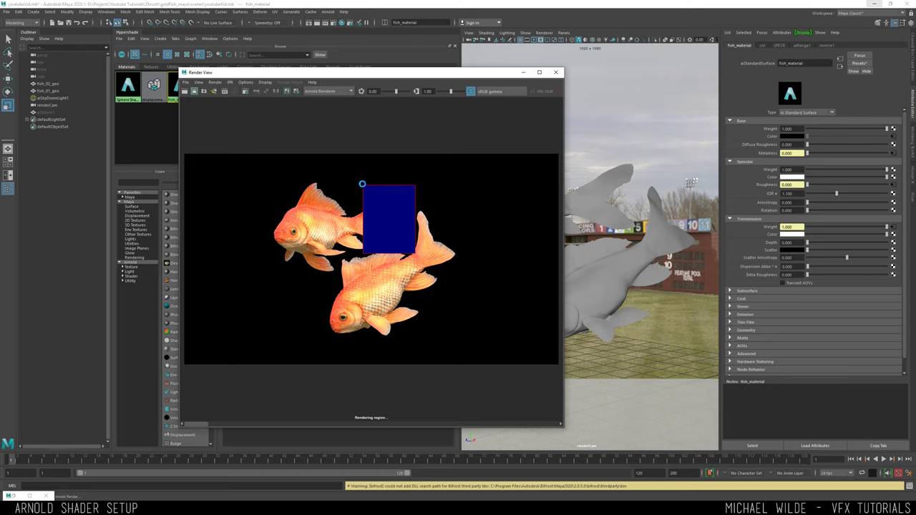
pyautogui.scroll(5, 390, 212)
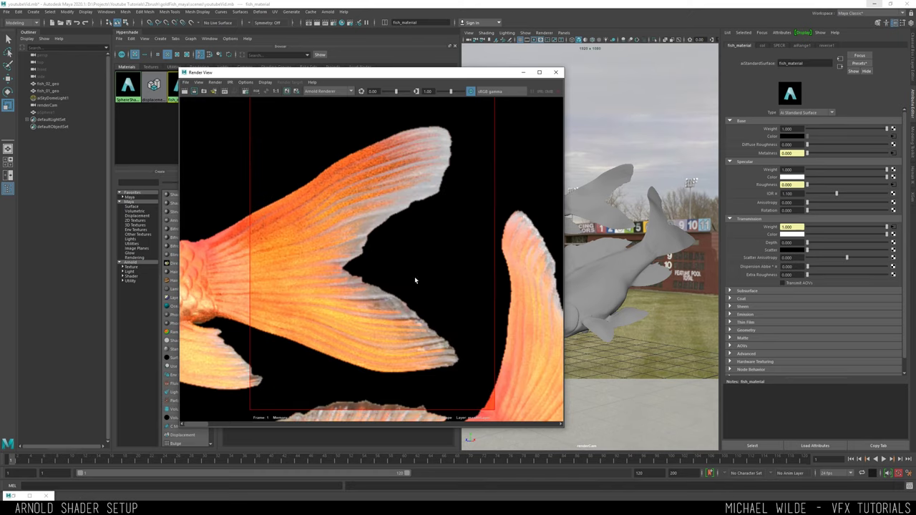
pyautogui.scroll(-1, 385, 180)
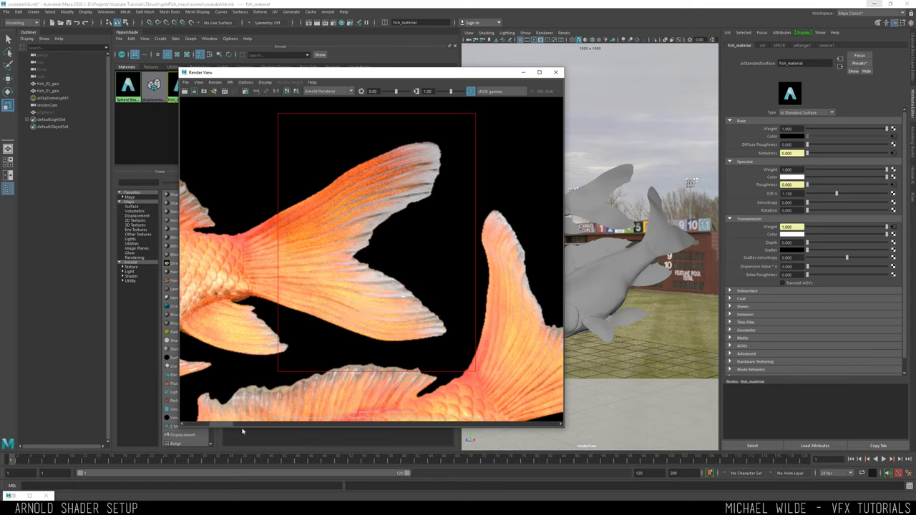
# Set aiSkyDomeLight1's Camera visibility to 1 and re-render the tail region against the background
pyautogui.click(666, 155)
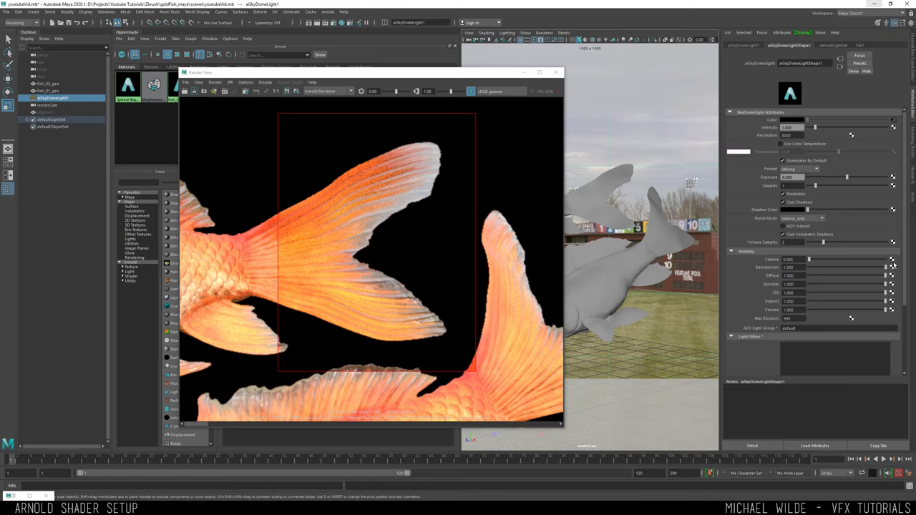
pyautogui.hotkey('ctrl', 'z')
pyautogui.click(194, 91)
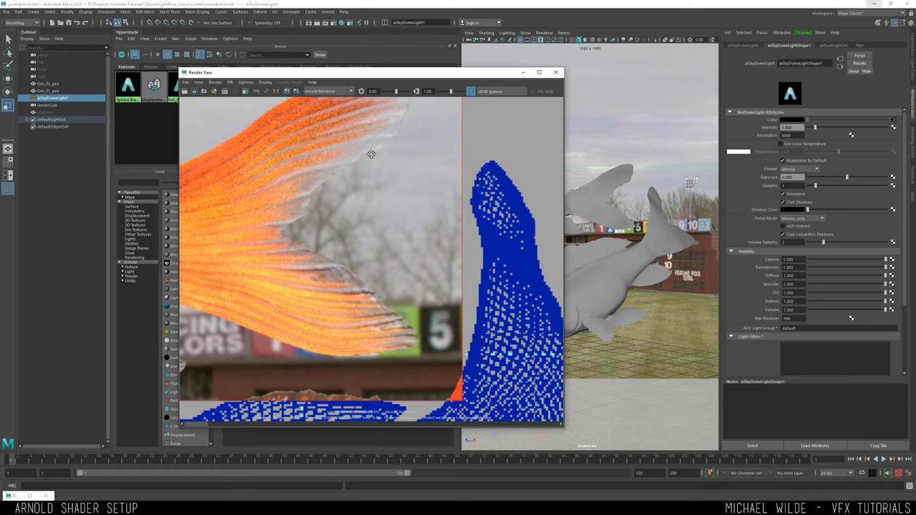
pyautogui.keyDown('alt'); pyautogui.moveTo(371, 154); pyautogui.dragTo(402, 214, button='middle'); pyautogui.keyUp('alt')
pyautogui.scroll(-2, 422, 184)
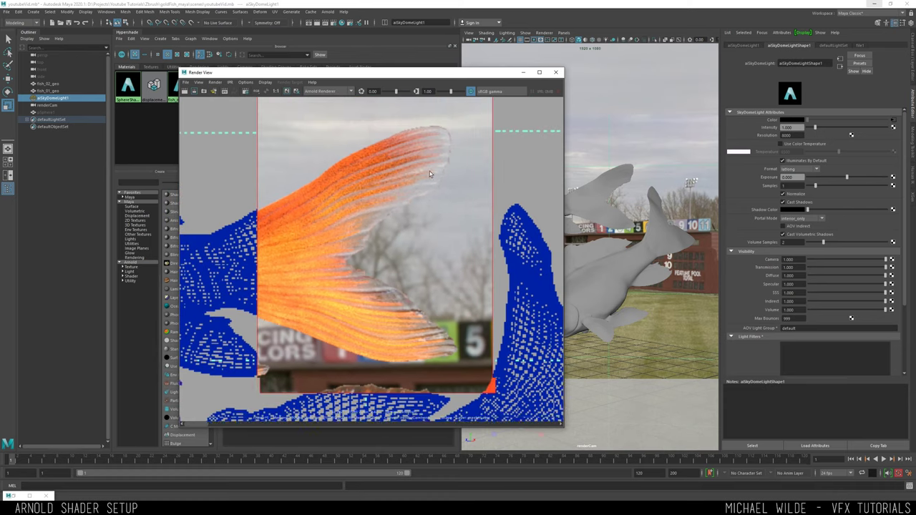
# Try a specular IOR of 1.01 on the fish_material of fish_02_geo and re-render the tail region
pyautogui.click(616, 177)
pyautogui.click(811, 45)
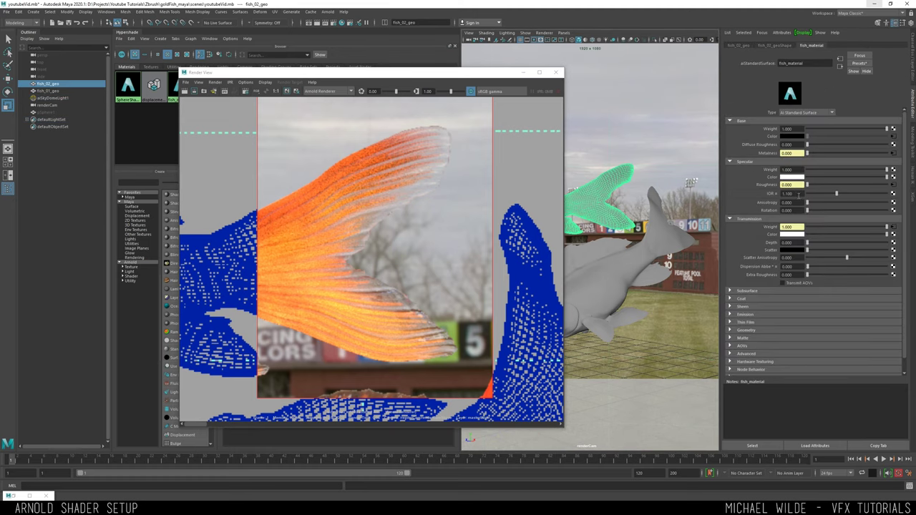
pyautogui.click(796, 195)
pyautogui.write('1.01')
pyautogui.press('Return')
pyautogui.click(194, 91)
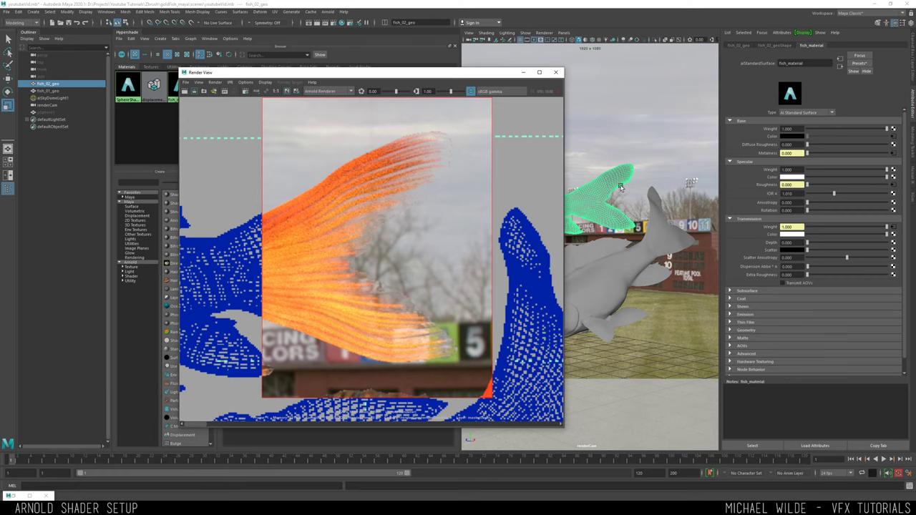
# Set fish_material's specular IOR to 1.02 and re-render the tail region
pyautogui.doubleClick(793, 193)
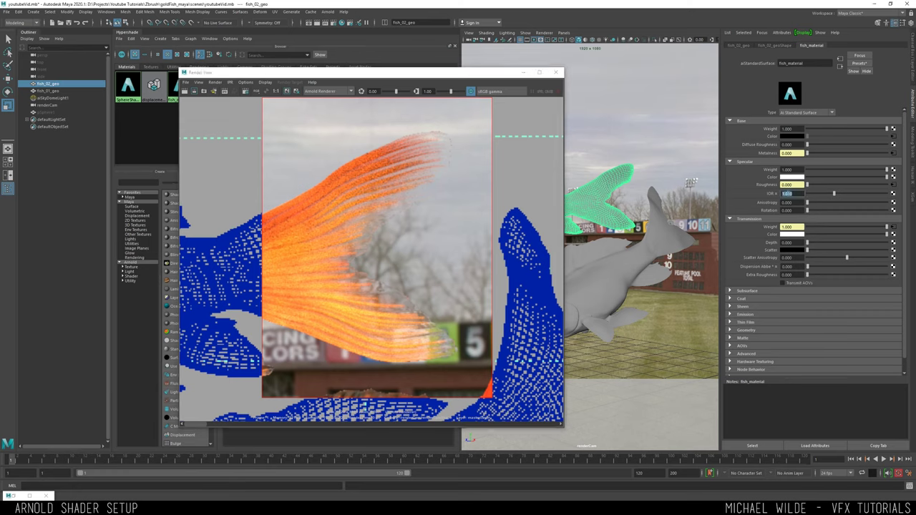
pyautogui.moveTo(788, 193); pyautogui.dragTo(814, 194)
pyautogui.write('22')
pyautogui.press('Return')
pyautogui.click(194, 92)
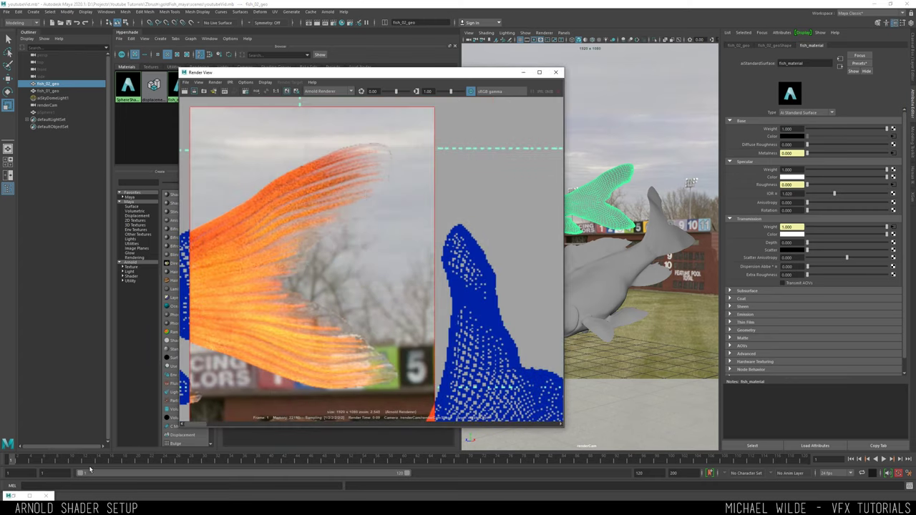
# Switch to the browser's goldfish reference photo, place it beside the render, and compare the tail fins
pyautogui.moveTo(915, 42); pyautogui.dragTo(770, 42)
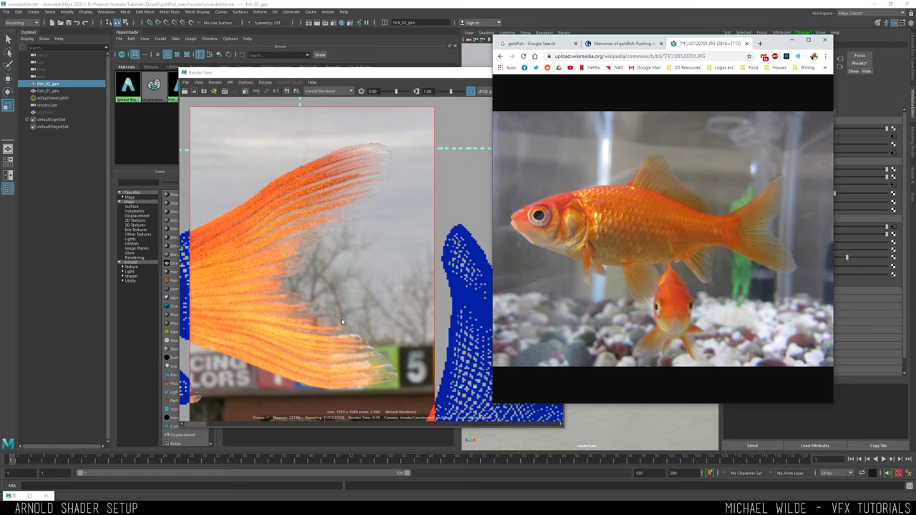
pyautogui.scroll(-3, 351, 228)
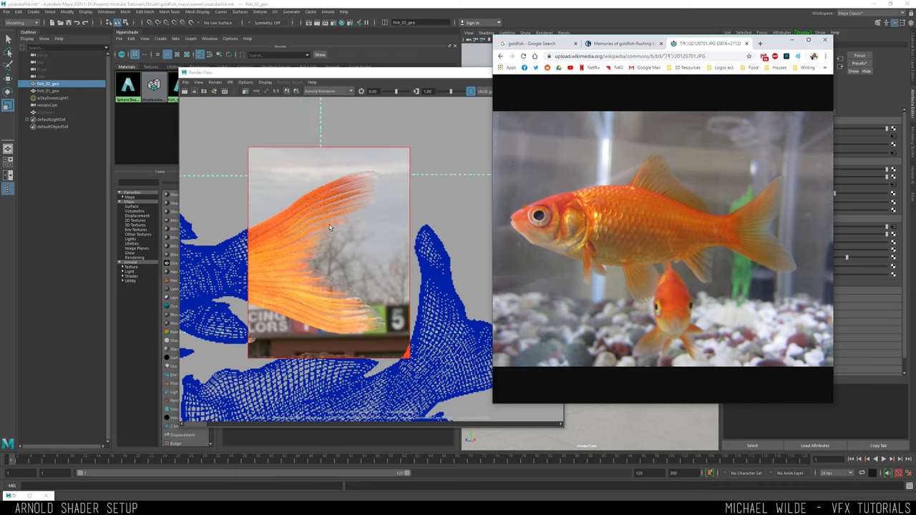
# Set aiSkyDomeLight1's Camera visibility to 0, render the full frame, and inspect the upper fish's tail fin
pyautogui.click(185, 92)
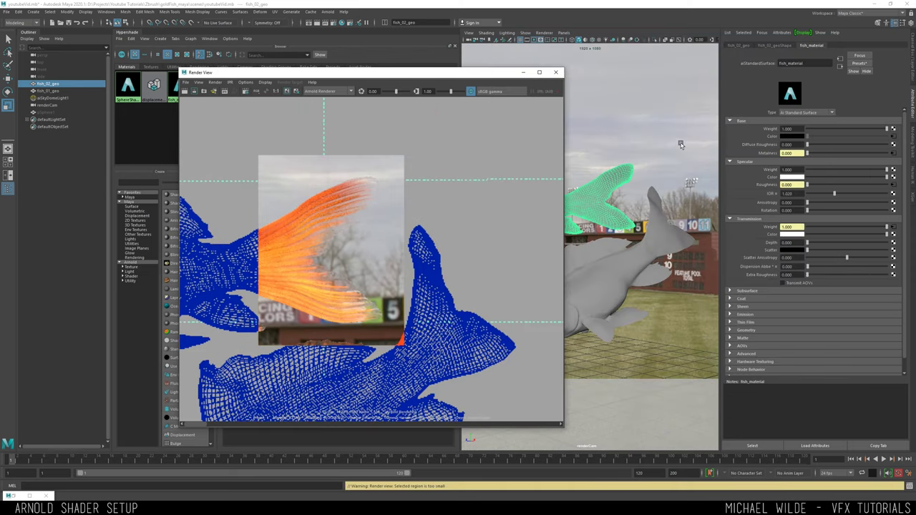
pyautogui.click(681, 144)
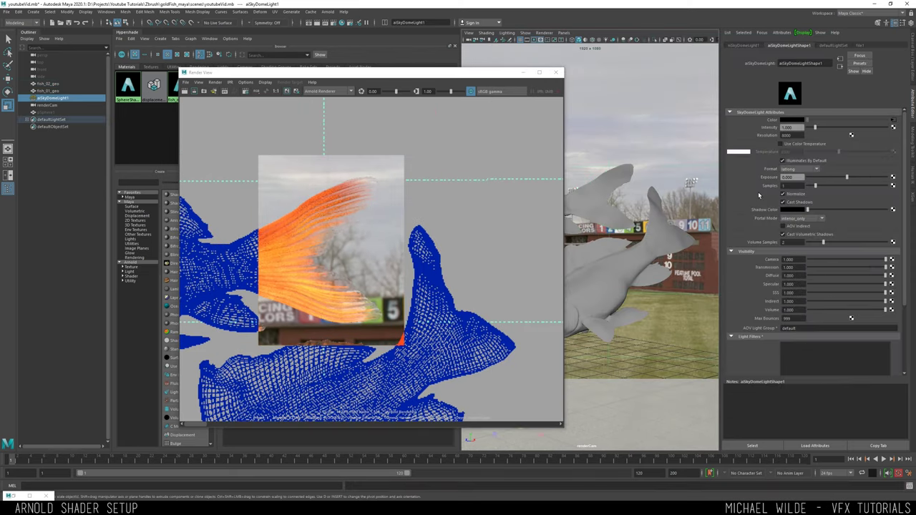
pyautogui.click(838, 260)
pyautogui.click(185, 91)
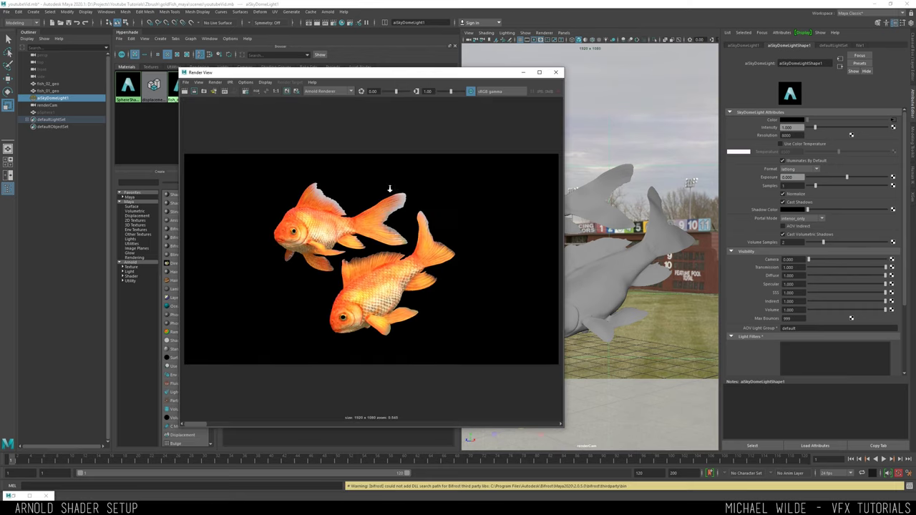
pyautogui.scroll(6, 390, 189)
pyautogui.keyDown('alt'); pyautogui.moveTo(398, 237); pyautogui.dragTo(470, 220, button='middle'); pyautogui.keyUp('alt')
pyautogui.scroll(-1, 450, 216)
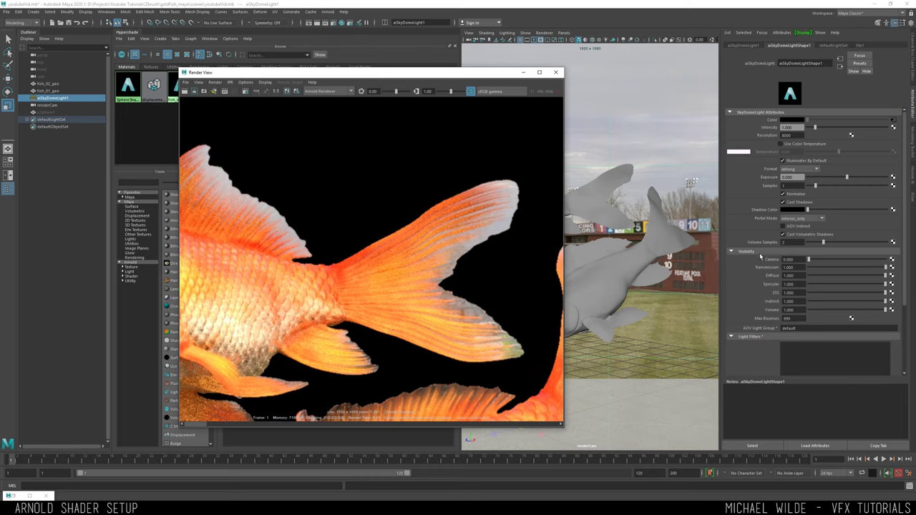
pyautogui.click(793, 259)
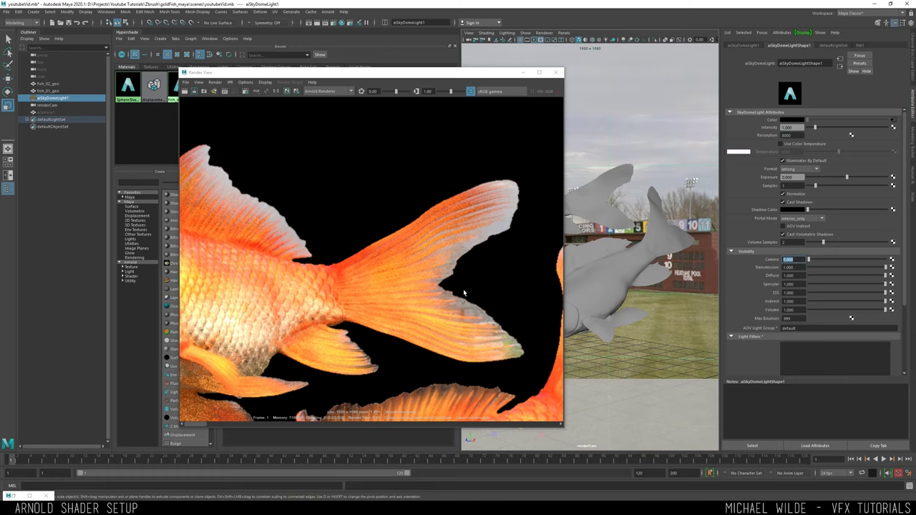
pyautogui.keyDown('alt'); pyautogui.moveTo(504, 338); pyautogui.dragTo(474, 326, button='middle'); pyautogui.keyUp('alt')
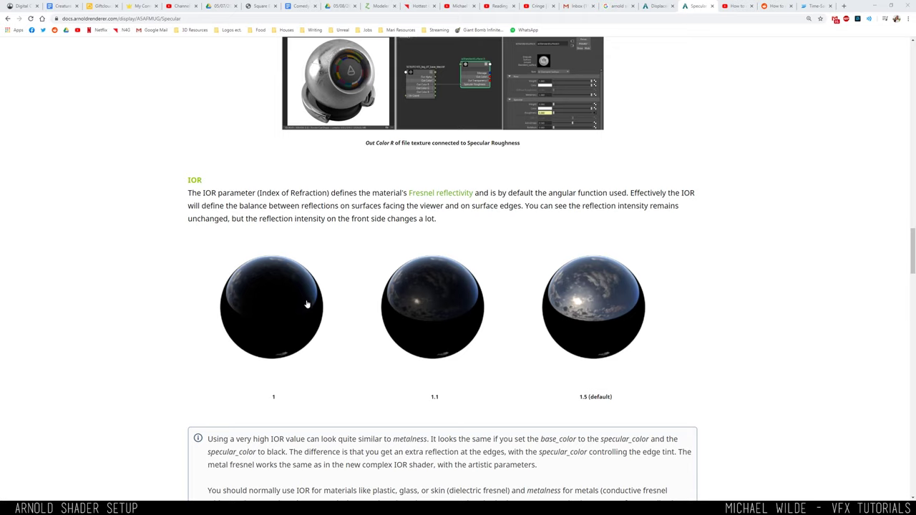
# Read the IOR and Specular IOR with Transmission sections of the Arnold Specular documentation in the browser
pyautogui.scroll(-5, 336, 293)
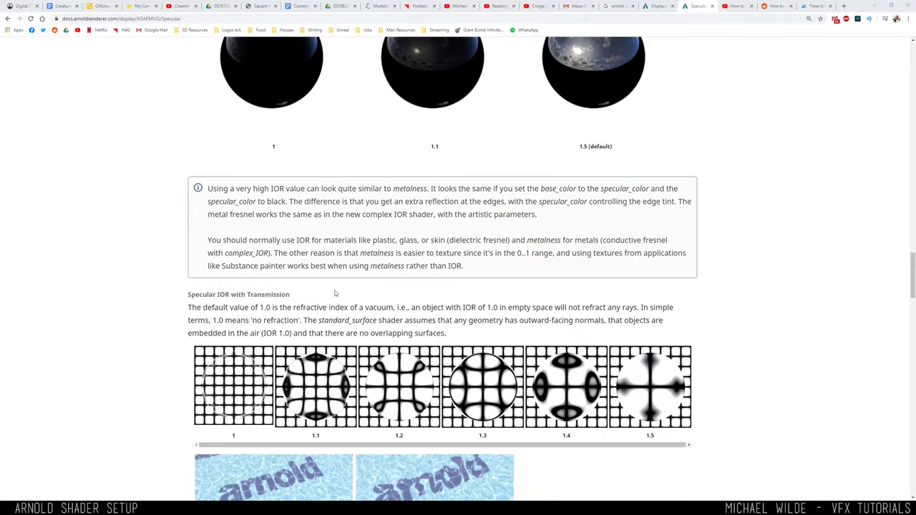
pyautogui.scroll(4, 292, 181)
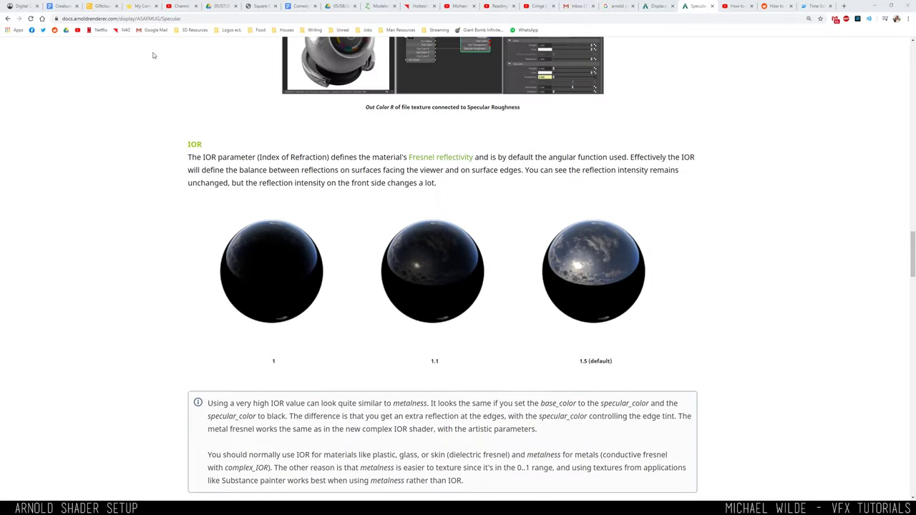
pyautogui.scroll(2, 237, 117)
pyautogui.scroll(-7, 243, 214)
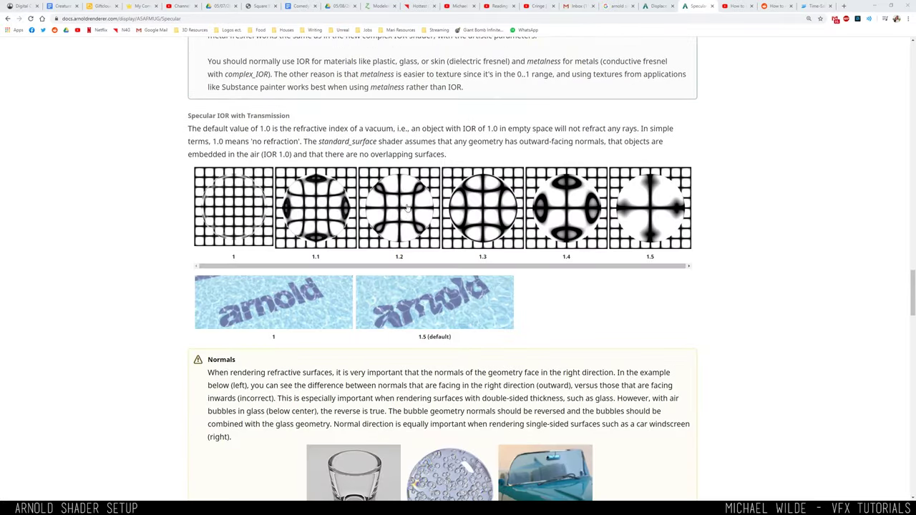
pyautogui.scroll(-3, 316, 189)
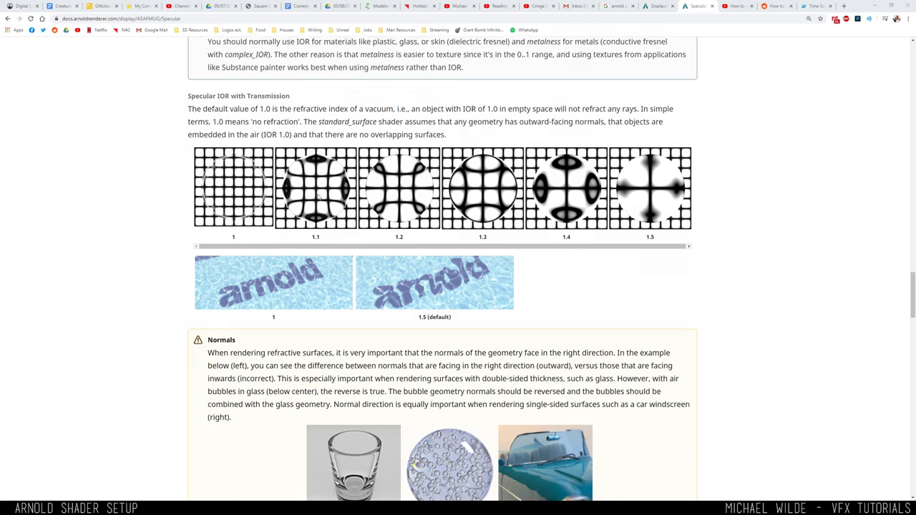
pyautogui.scroll(3, 320, 200)
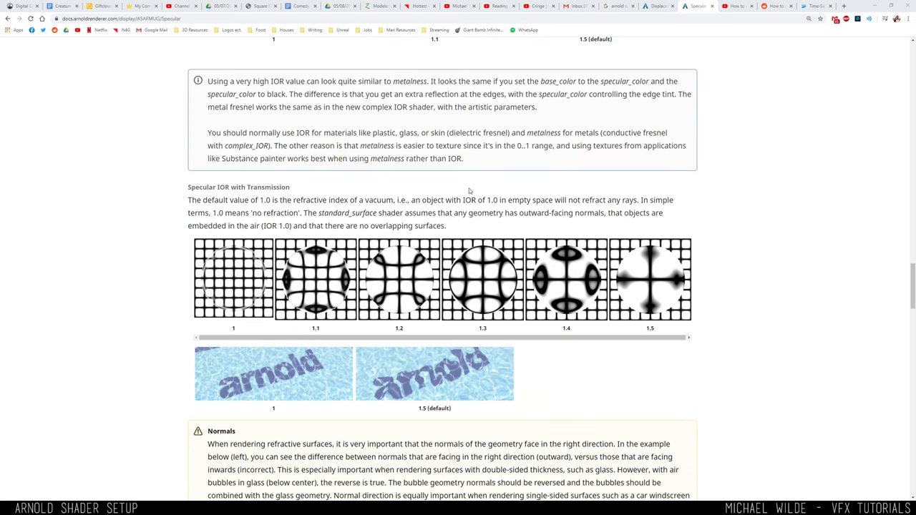
pyautogui.scroll(1, 470, 192)
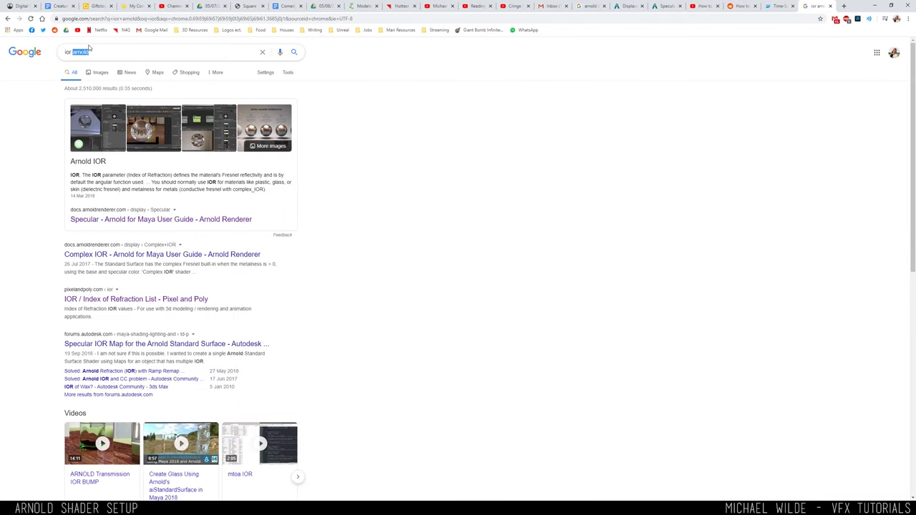
# Search Google for "ior milk" and open Pixel and Poly's Index of Refraction list
pyautogui.write('milk')
pyautogui.press('Return')
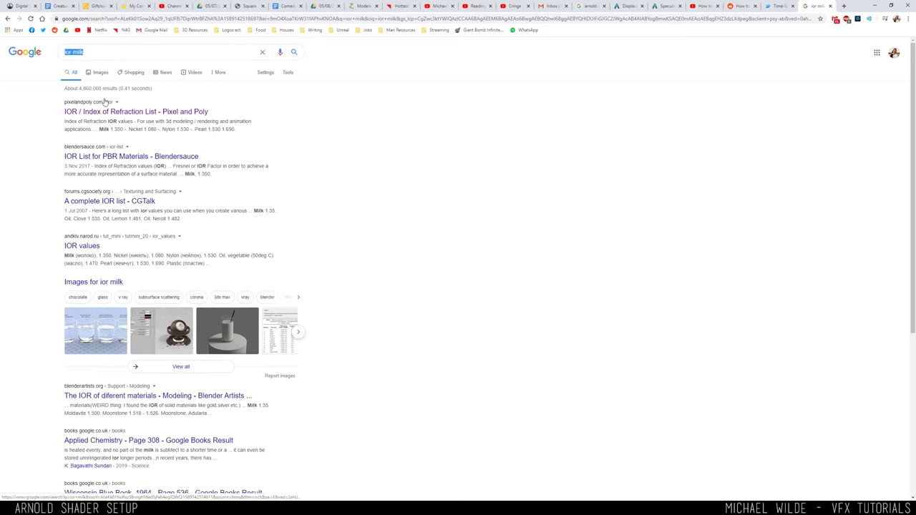
pyautogui.click(77, 113)
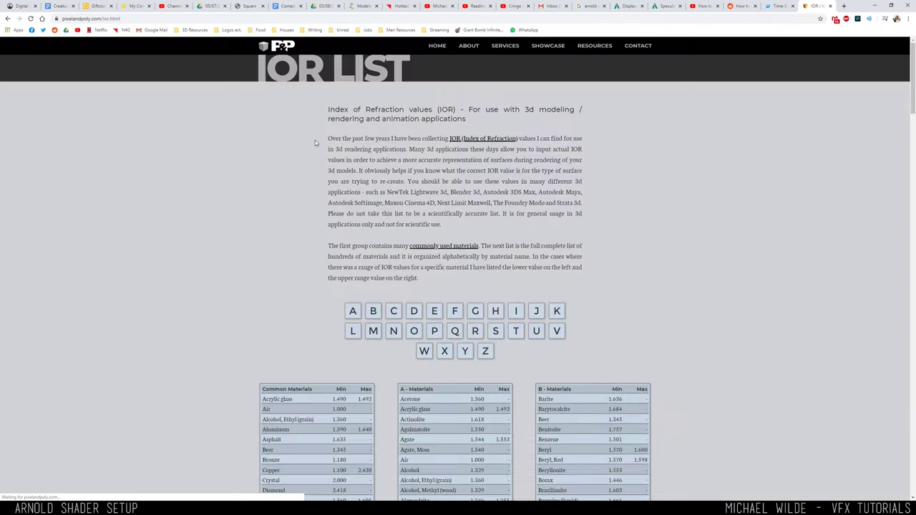
# Look through the common and alphabetical material tables of the IOR list for index of refraction values
pyautogui.scroll(-5, 353, 161)
pyautogui.scroll(-15, 353, 161)
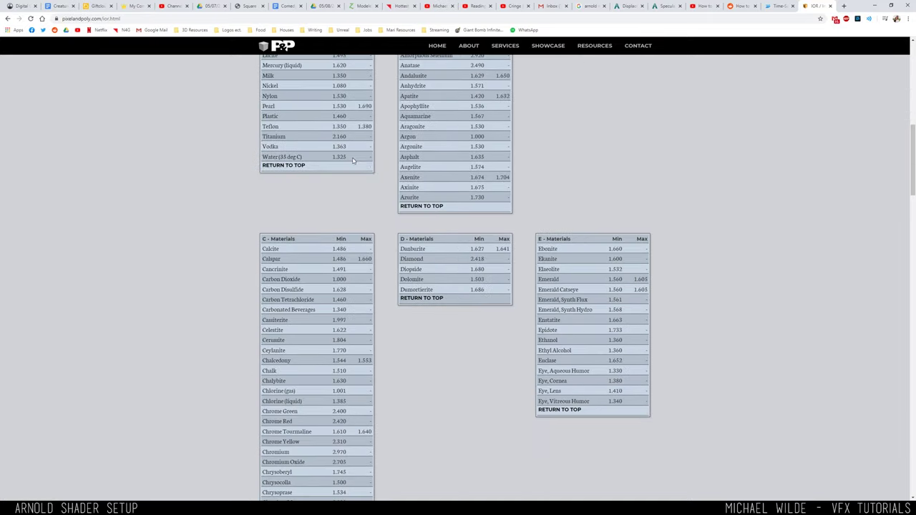
pyautogui.scroll(5, 353, 161)
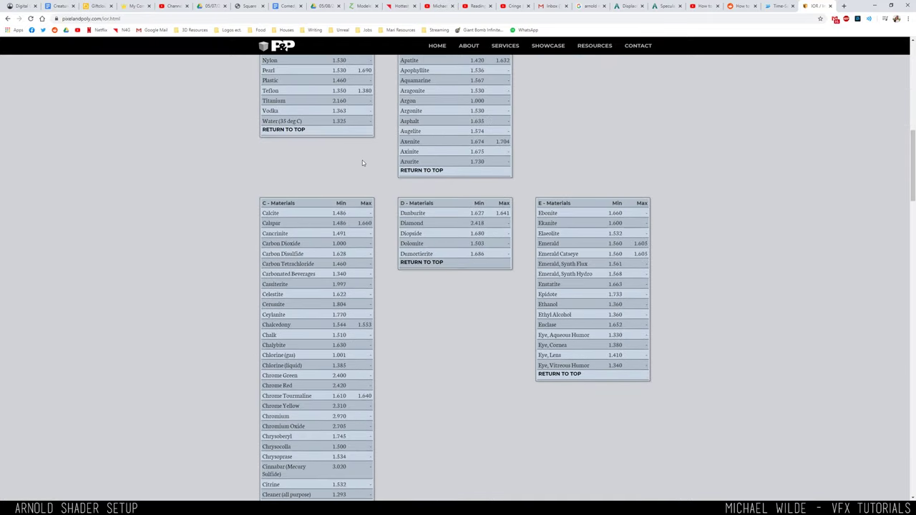
pyautogui.scroll(3, 362, 163)
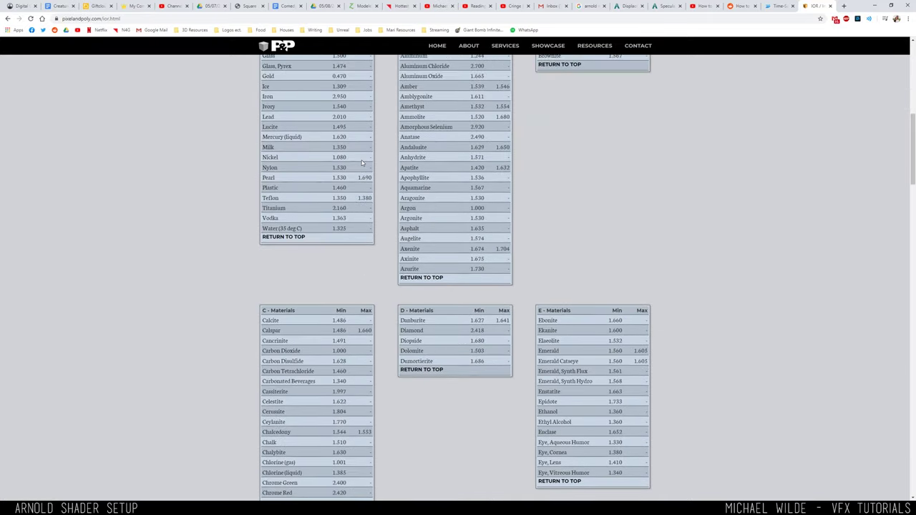
pyautogui.moveTo(284, 187); pyautogui.dragTo(260, 179)
pyautogui.scroll(6, 394, 178)
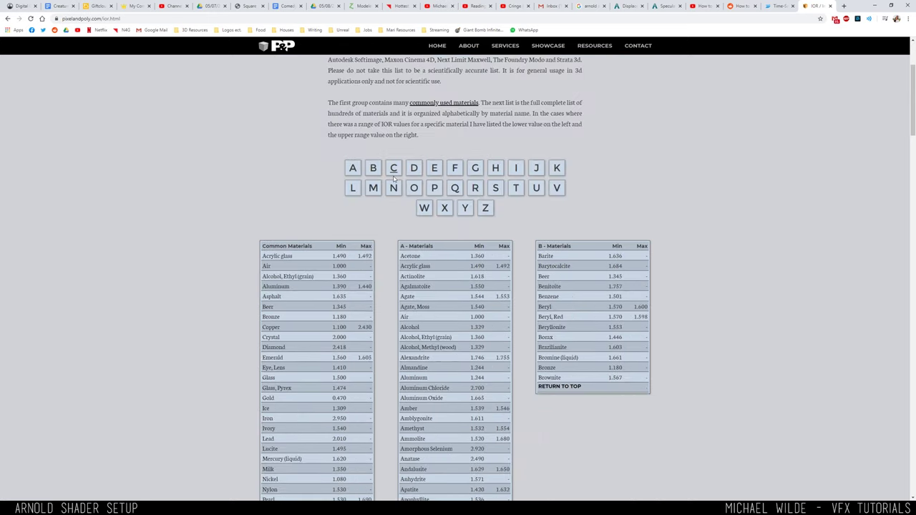
pyautogui.click(394, 178)
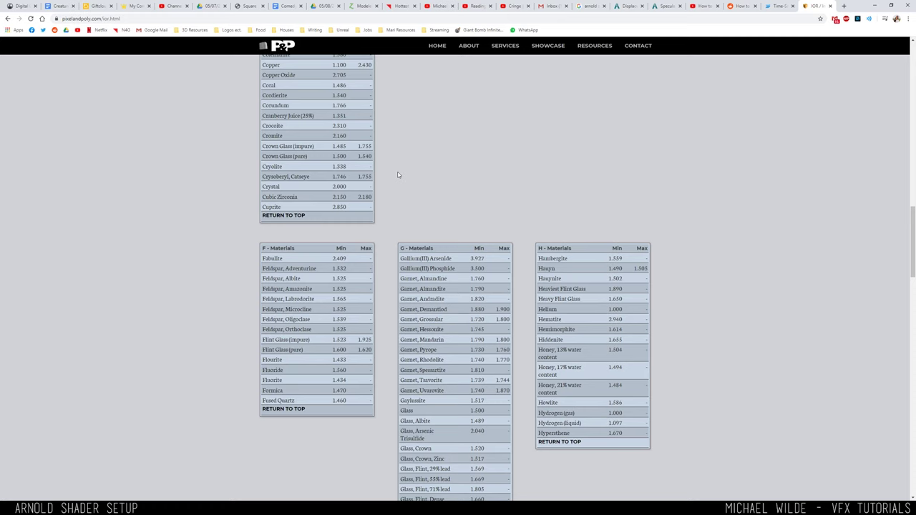
pyautogui.scroll(-5, 399, 174)
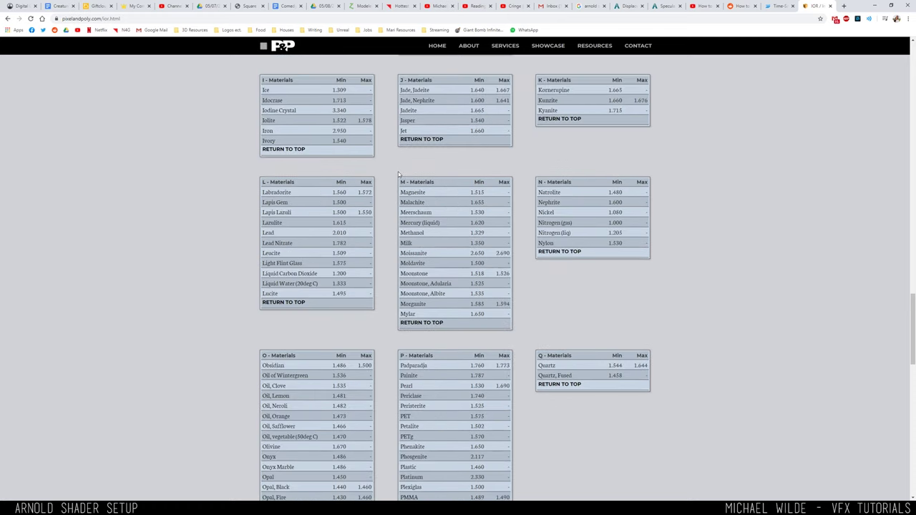
pyautogui.scroll(15, 399, 174)
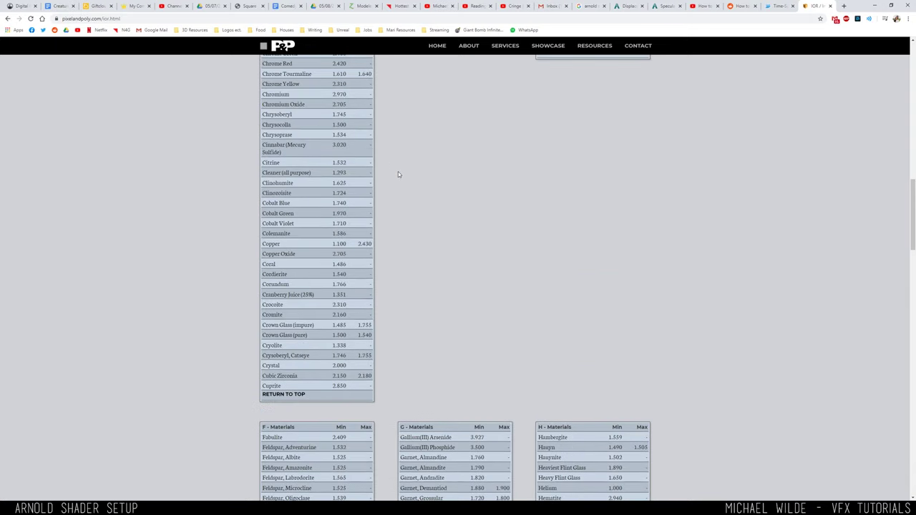
pyautogui.scroll(5, 398, 174)
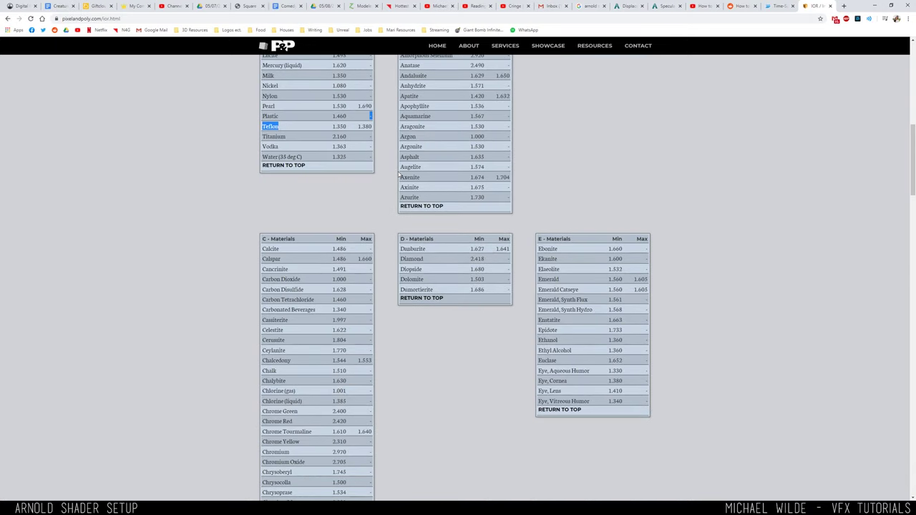
pyautogui.scroll(3, 398, 174)
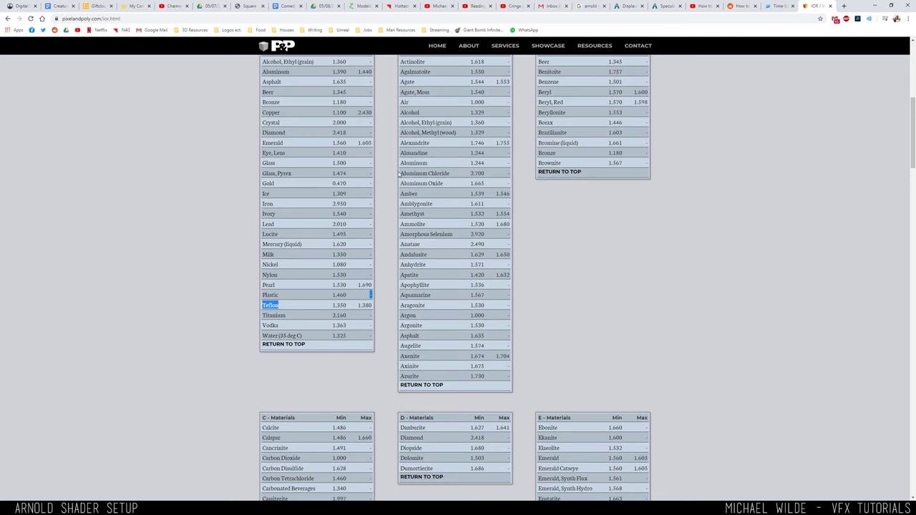
pyautogui.scroll(3, 398, 174)
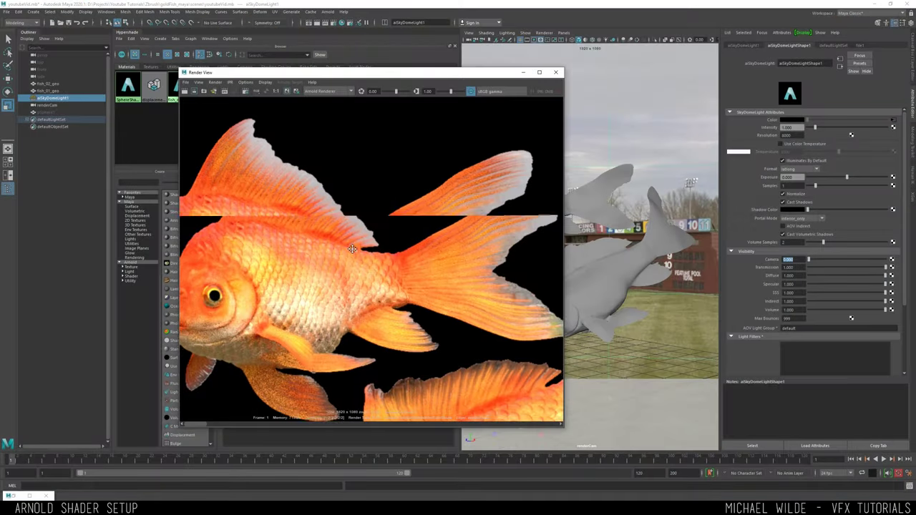
# Back in Maya, mark a render region around the upper fish's tail fin and show the Ray Depth options in the Arnold render settings
pyautogui.keyDown('alt'); pyautogui.moveTo(352, 249); pyautogui.dragTo(282, 250, button='middle'); pyautogui.keyUp('alt')
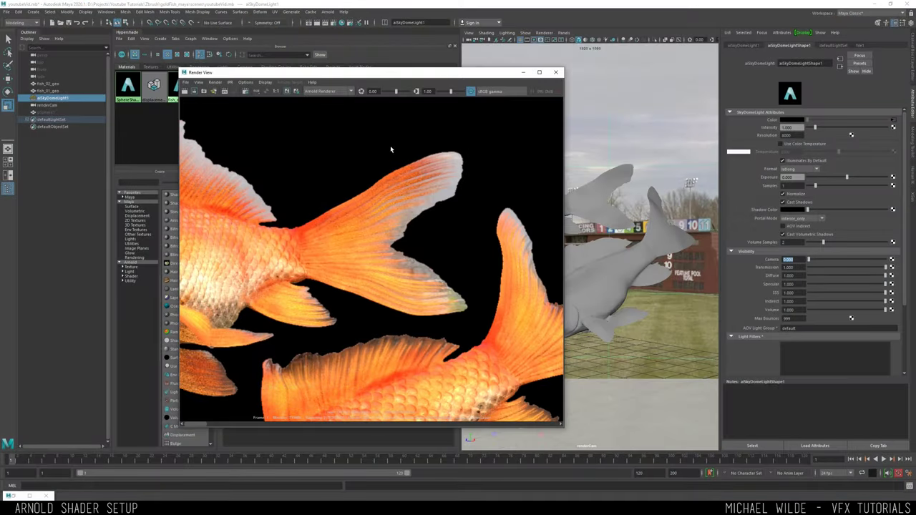
pyautogui.moveTo(384, 140); pyautogui.dragTo(491, 325)
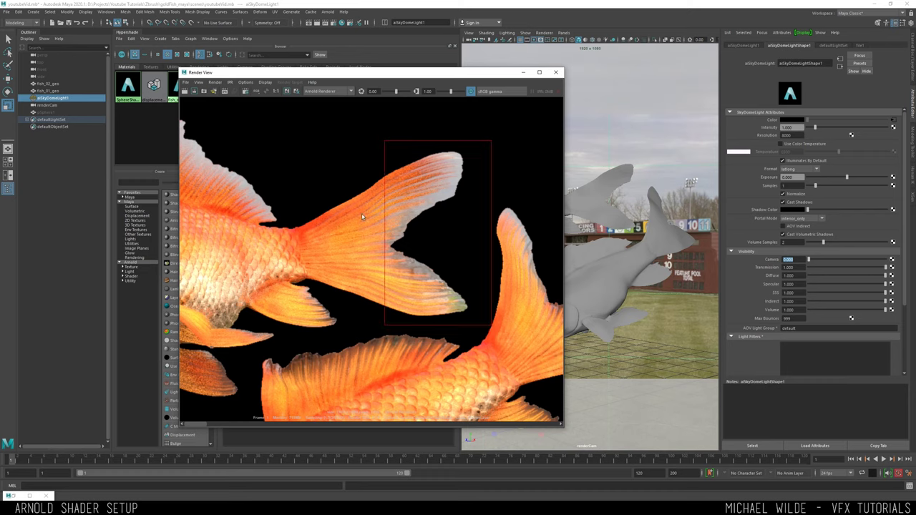
pyautogui.click(244, 91)
pyautogui.moveTo(207, 100); pyautogui.dragTo(662, 49)
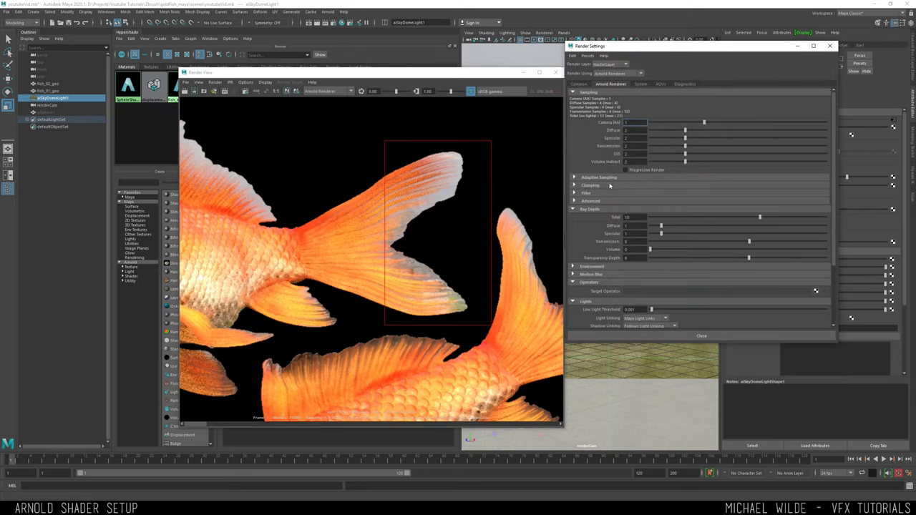
pyautogui.click(576, 209)
pyautogui.click(639, 84)
pyautogui.click(613, 84)
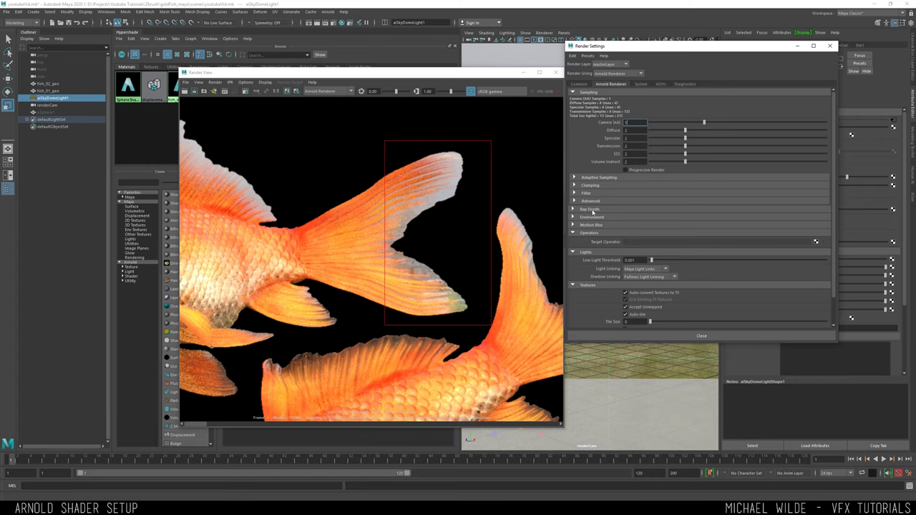
pyautogui.click(623, 207)
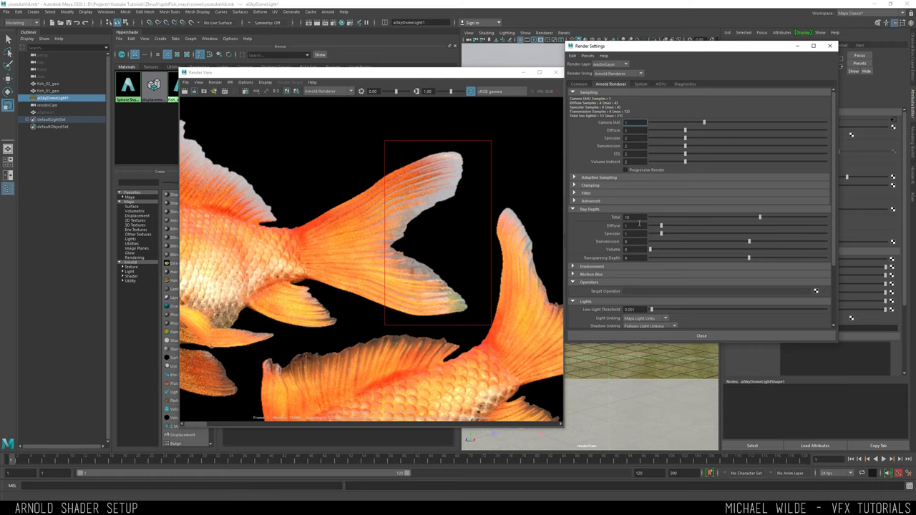
# Try a Transmission ray depth of 0, re-render the tail region, and inspect the fin edges
pyautogui.click(635, 226)
pyautogui.press('Tab')
pyautogui.press('Tab')
pyautogui.write('0')
pyautogui.press('Return')
pyautogui.click(288, 92)
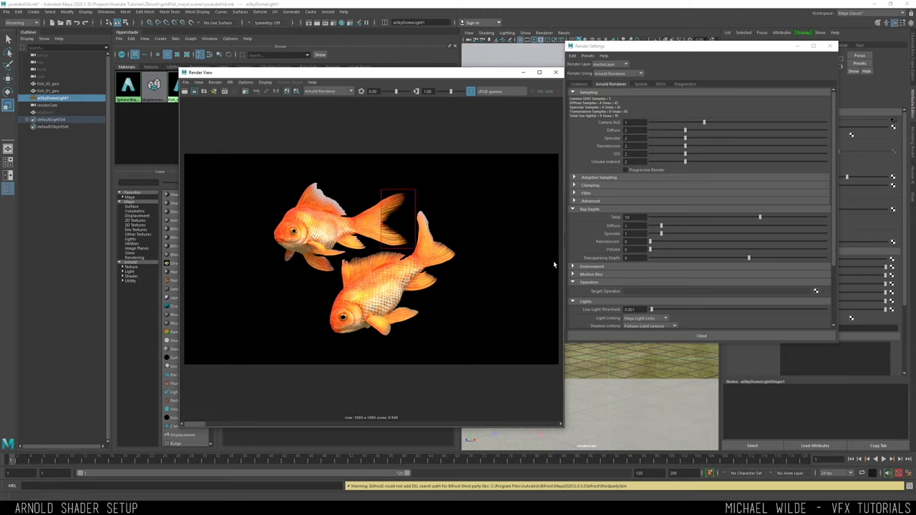
pyautogui.scroll(5, 420, 214)
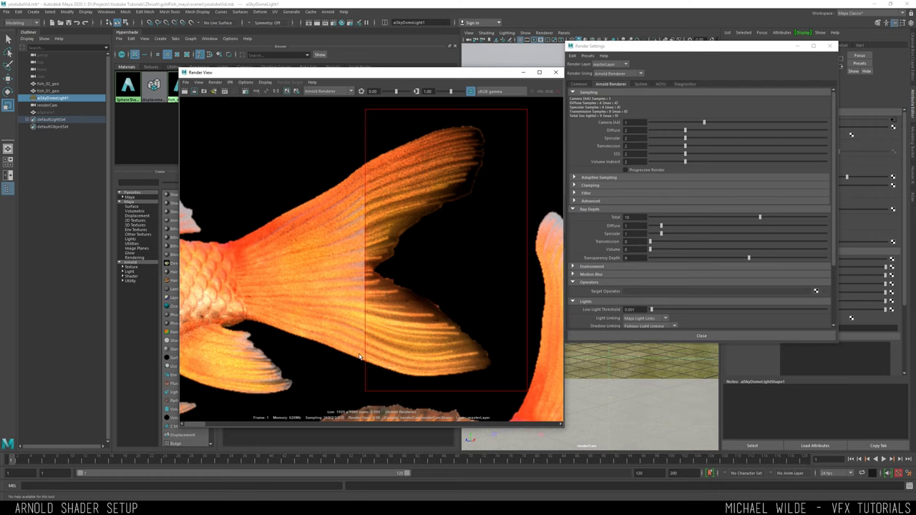
# Set the ray depths to Diffuse 2, Specular 2, Transmission 8 and Transparency Depth 8, and put the Render View out of the way
pyautogui.click(650, 259)
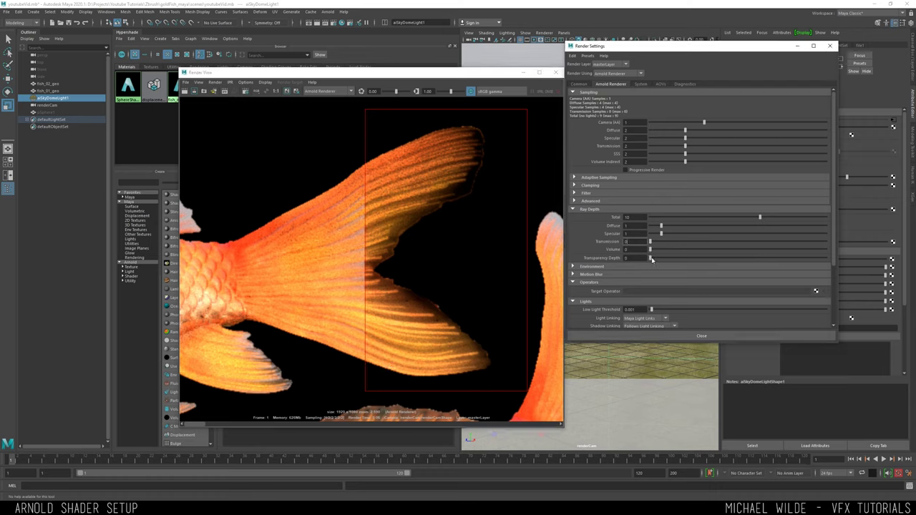
pyautogui.moveTo(650, 260); pyautogui.dragTo(685, 259)
pyautogui.write('3')
pyautogui.moveTo(692, 264); pyautogui.dragTo(739, 259)
pyautogui.moveTo(662, 228); pyautogui.dragTo(678, 228)
pyautogui.scroll(-5, 349, 224)
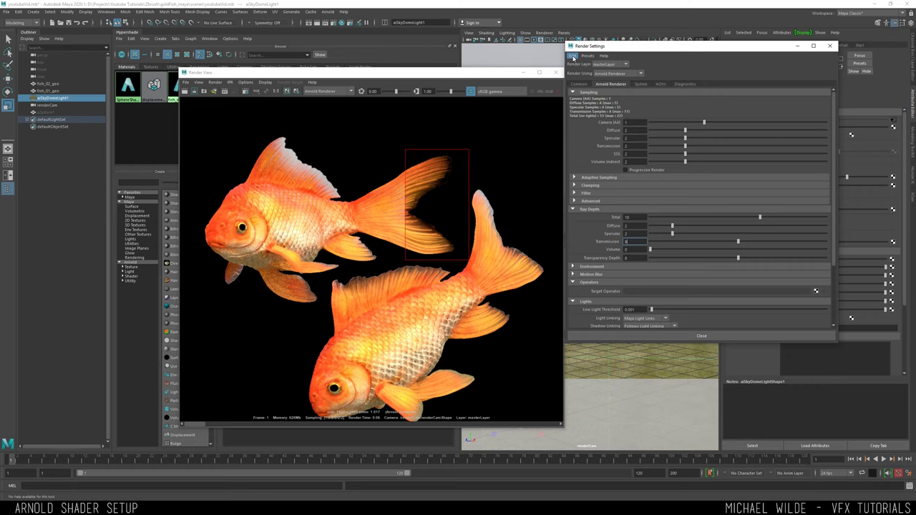
pyautogui.click(526, 72)
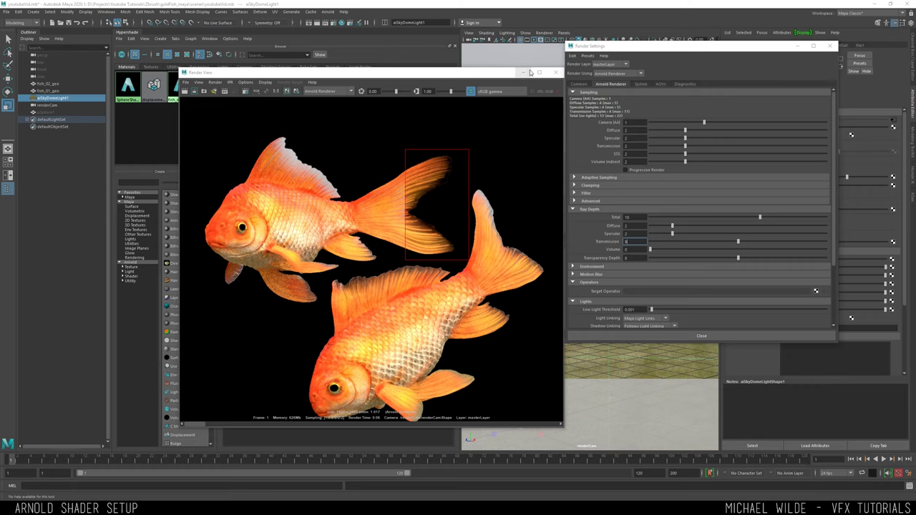
pyautogui.moveTo(670, 47); pyautogui.dragTo(525, 53)
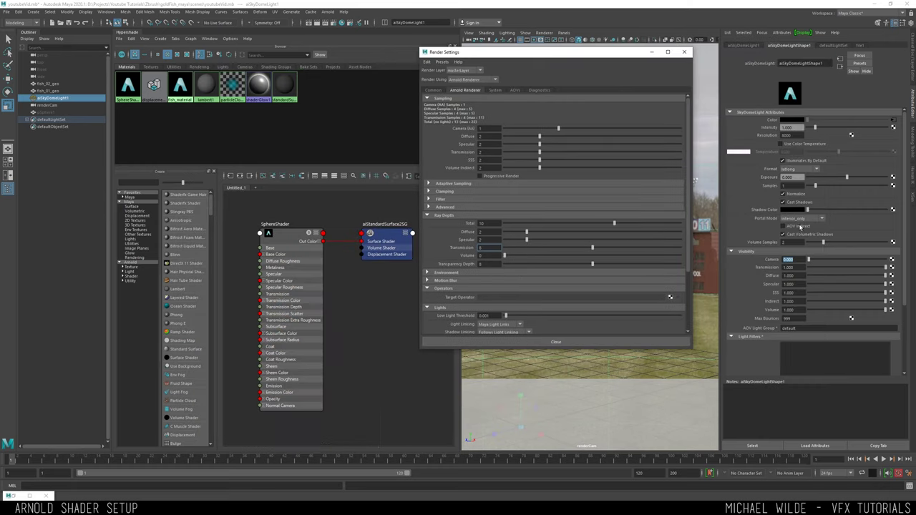
# Show the SphereShader's Transmission attributes and open the Arnold for Maya User Guide's Transmission page in Chrome
pyautogui.click(270, 237)
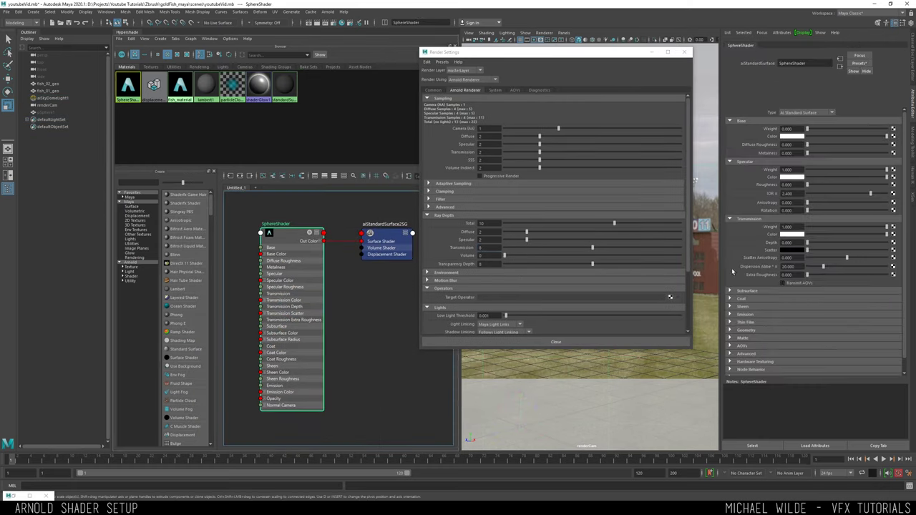
pyautogui.doubleClick(787, 244)
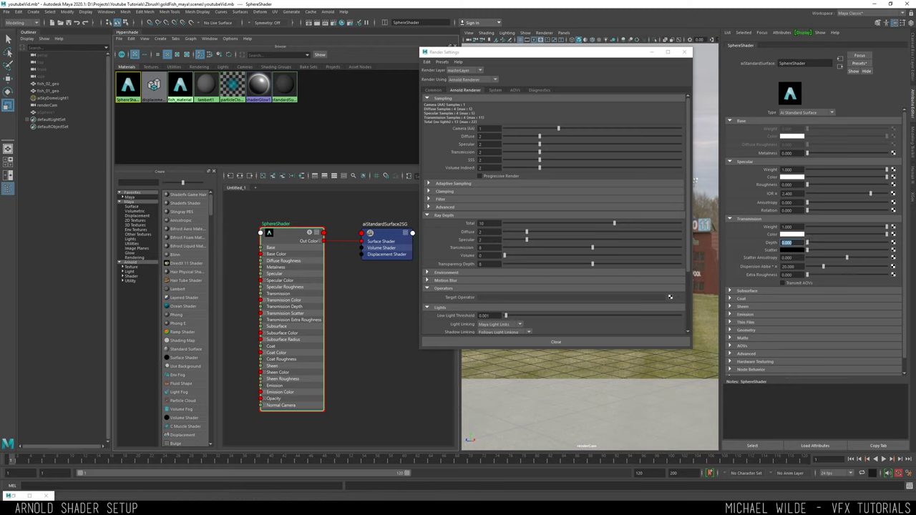
pyautogui.click(47, 506)
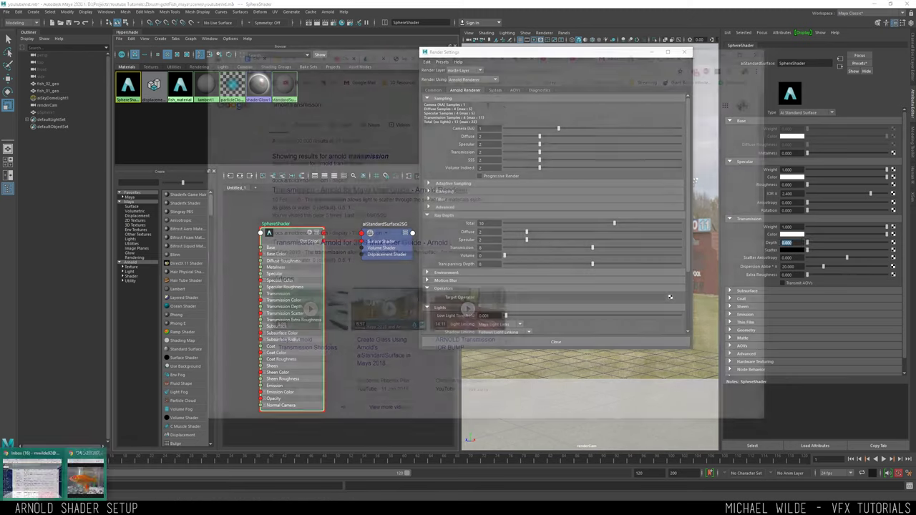
pyautogui.click(31, 478)
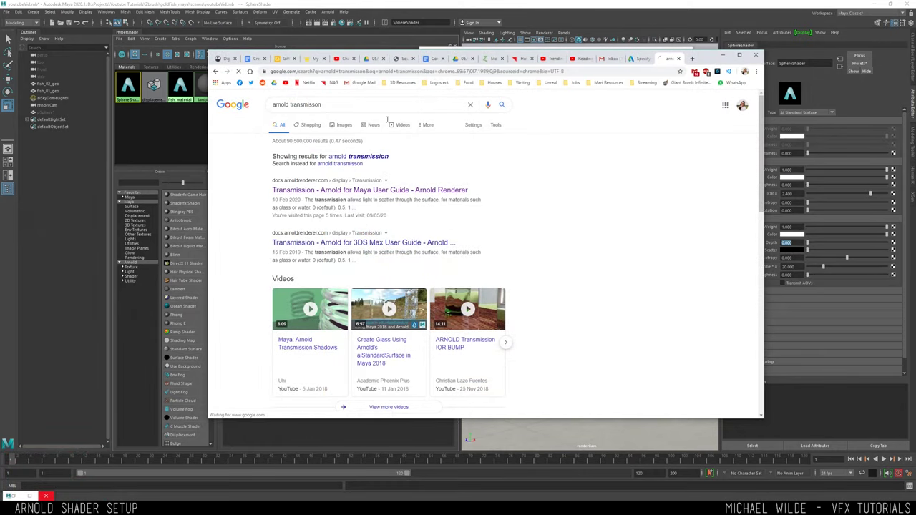
pyautogui.click(378, 191)
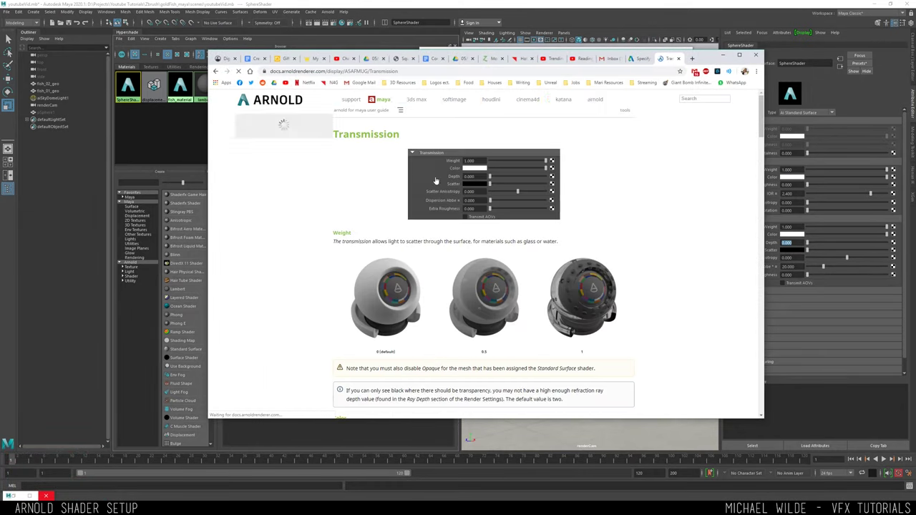
# Read the Transmission page's color, depth, scatter, anisotropy and dispersion sections, keeping the shader's attributes visible beside the browser
pyautogui.scroll(-10, 505, 208)
pyautogui.scroll(-8, 504, 208)
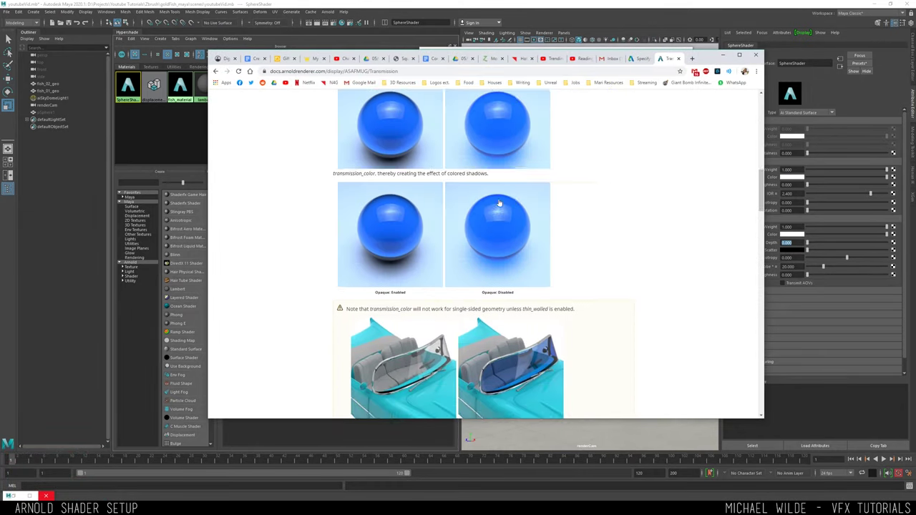
pyautogui.scroll(-10, 498, 187)
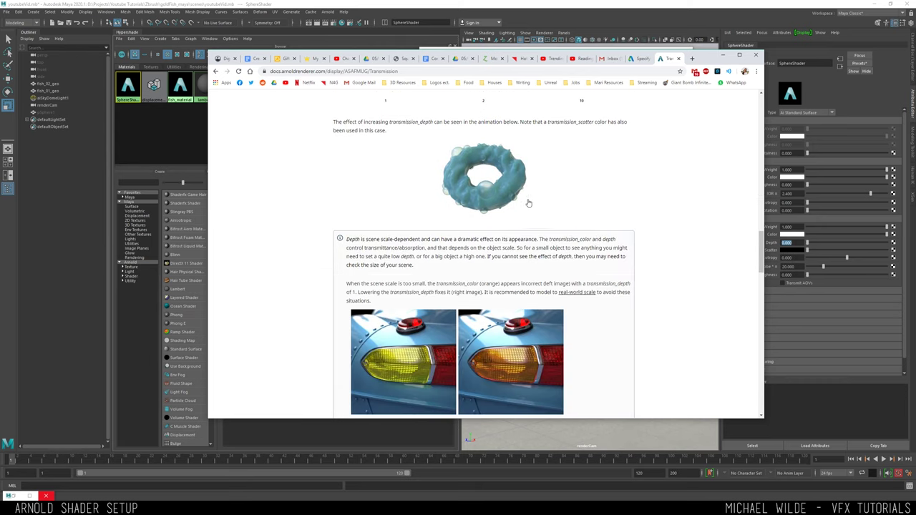
pyautogui.scroll(-3, 523, 177)
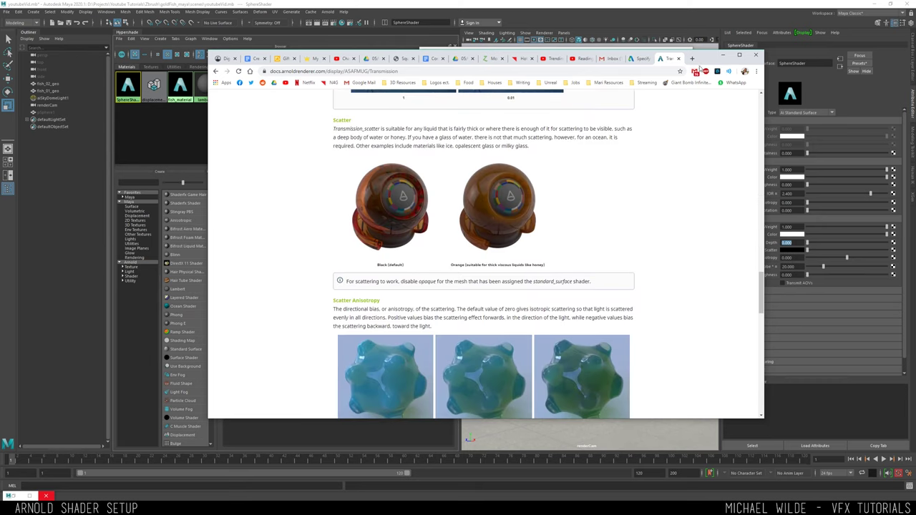
pyautogui.scroll(-4, 526, 188)
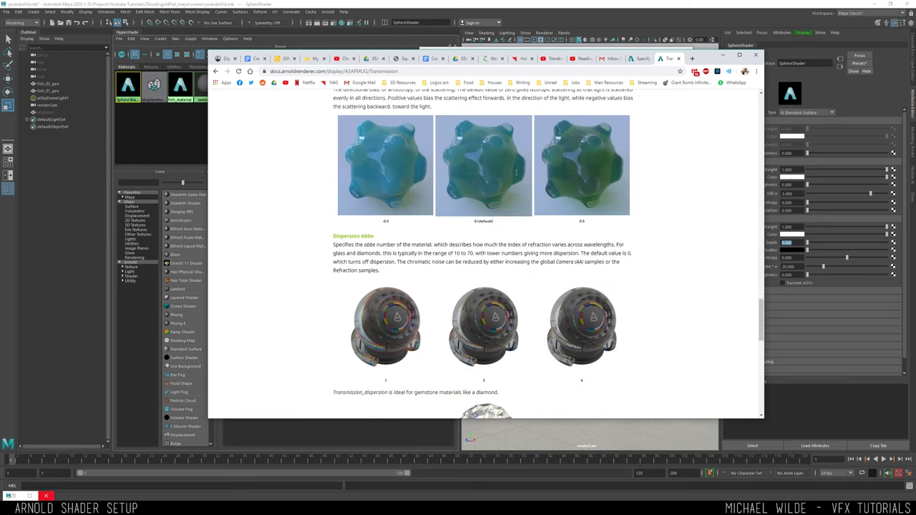
pyautogui.scroll(-2, 573, 179)
pyautogui.moveTo(706, 63); pyautogui.dragTo(655, 86)
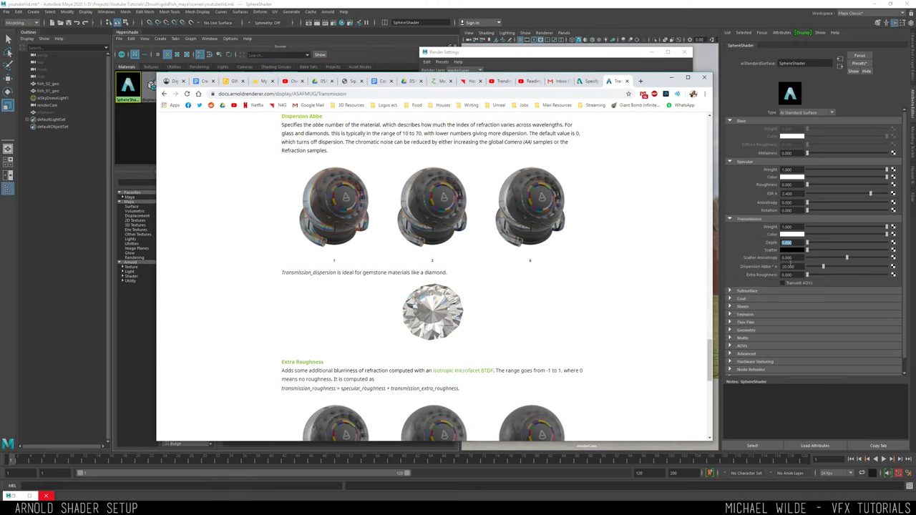
pyautogui.scroll(3, 331, 230)
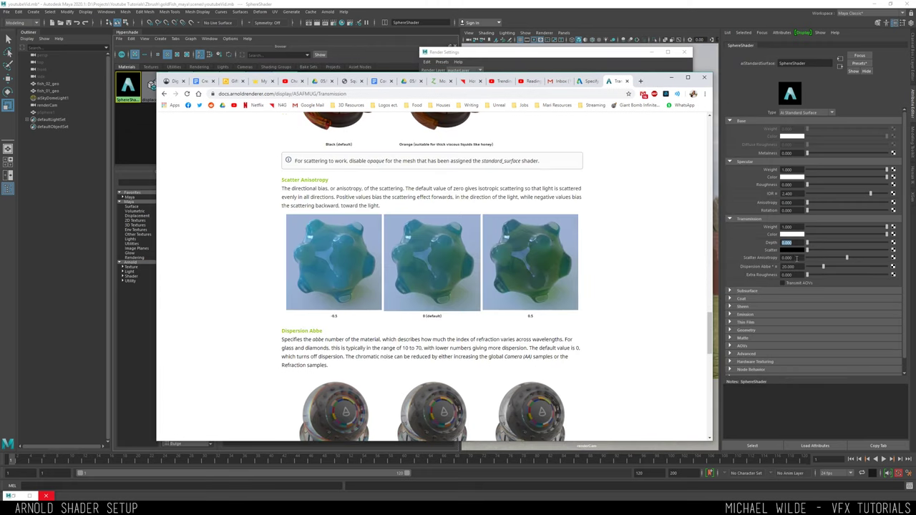
pyautogui.scroll(4, 415, 206)
# Open the Arnold guide's Subsurface page, read its weight, color and radius sections, and put the browser away
pyautogui.scroll(-5, 415, 205)
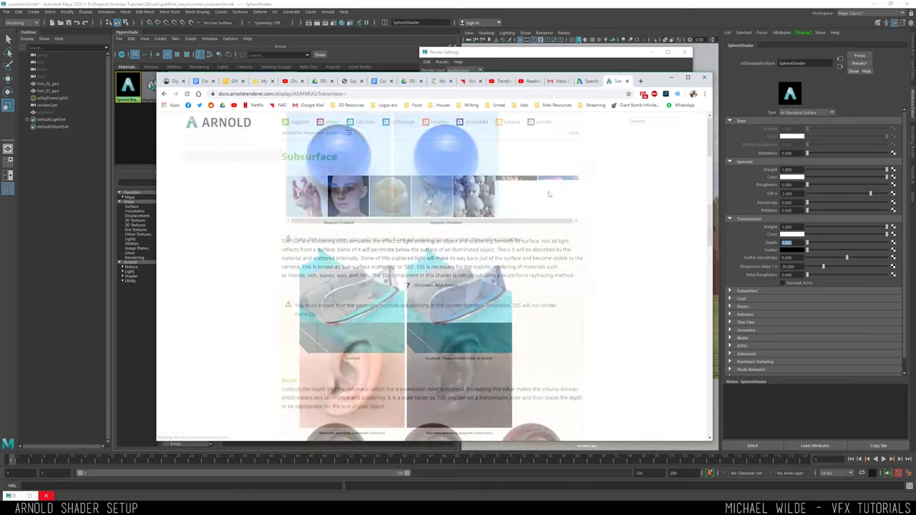
pyautogui.scroll(-4, 440, 220)
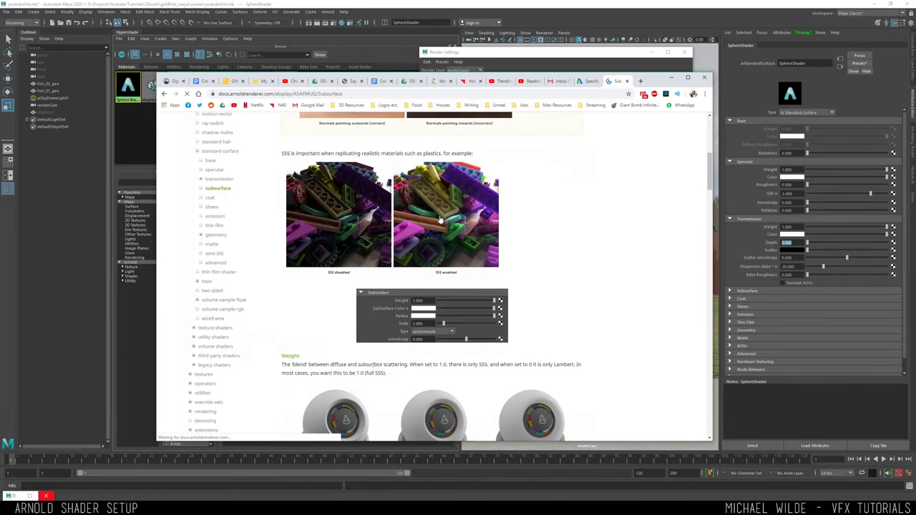
pyautogui.scroll(-5, 440, 220)
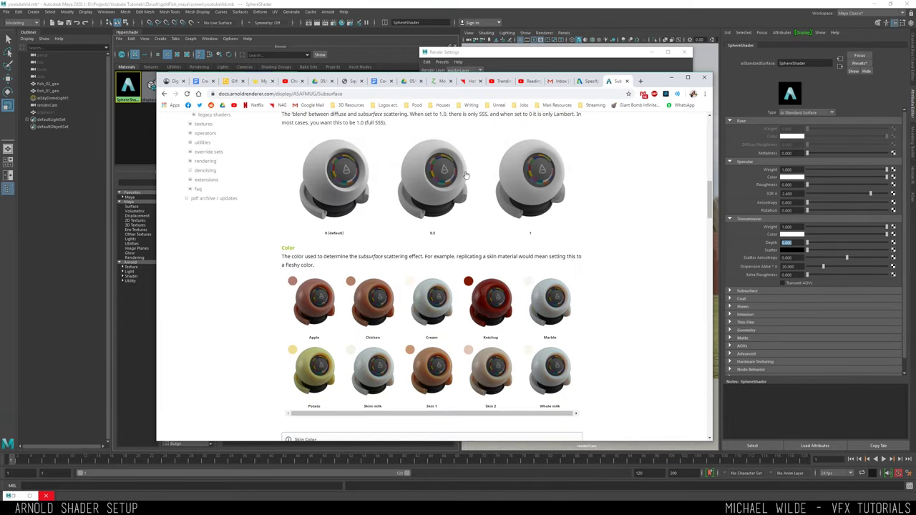
pyautogui.scroll(-3, 429, 207)
pyautogui.scroll(-4, 429, 208)
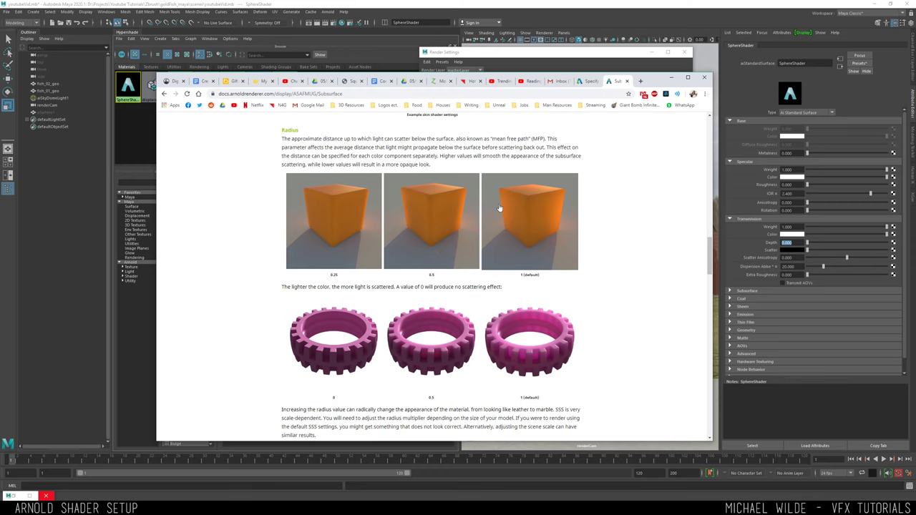
pyautogui.click(671, 77)
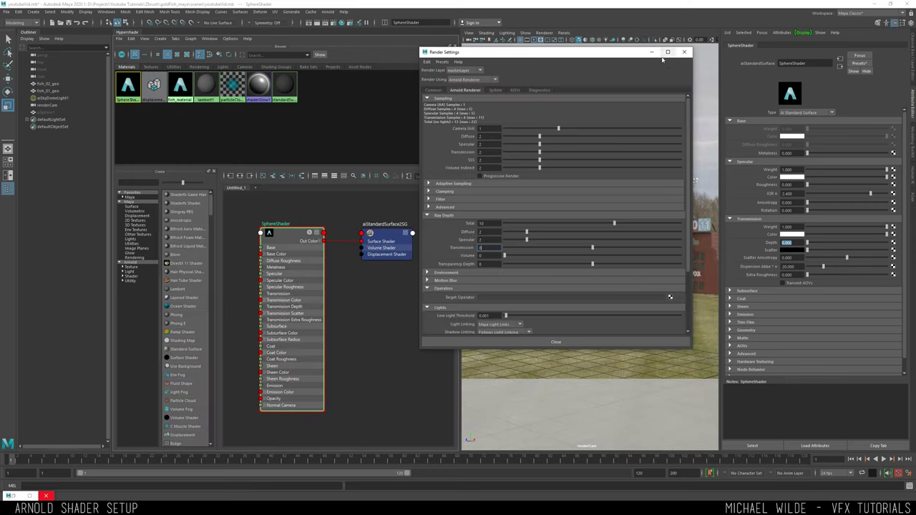
# Put the Render Settings out of the way and replace the graphed SphereShader with the fish_material network
pyautogui.click(653, 53)
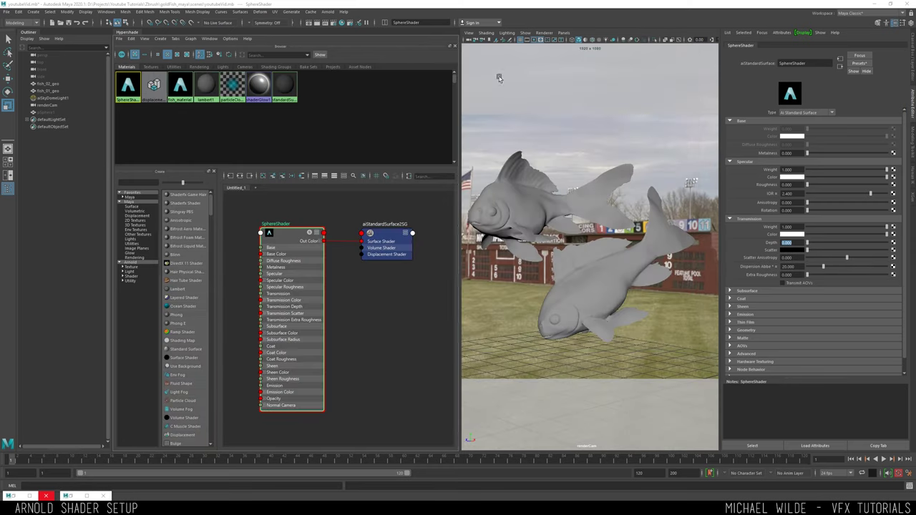
pyautogui.click(250, 176)
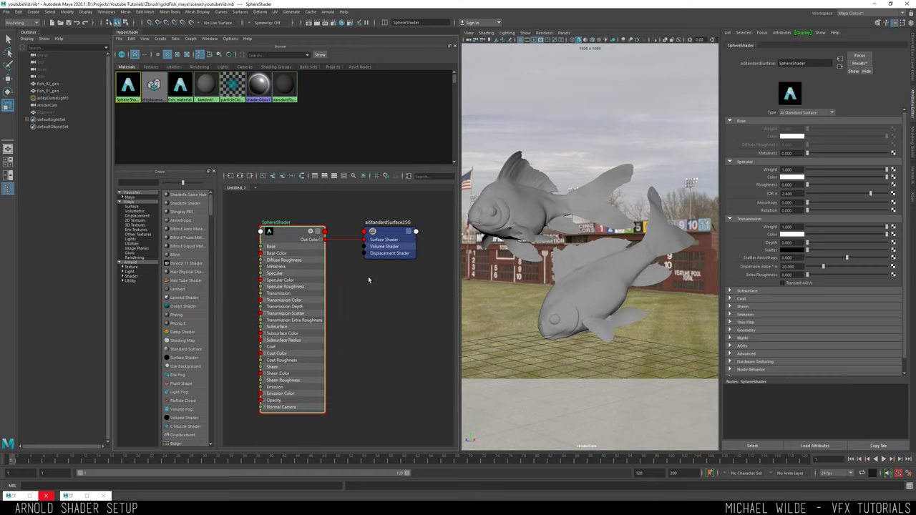
pyautogui.moveTo(185, 84); pyautogui.dragTo(184, 57, button='right')
pyautogui.click(322, 353)
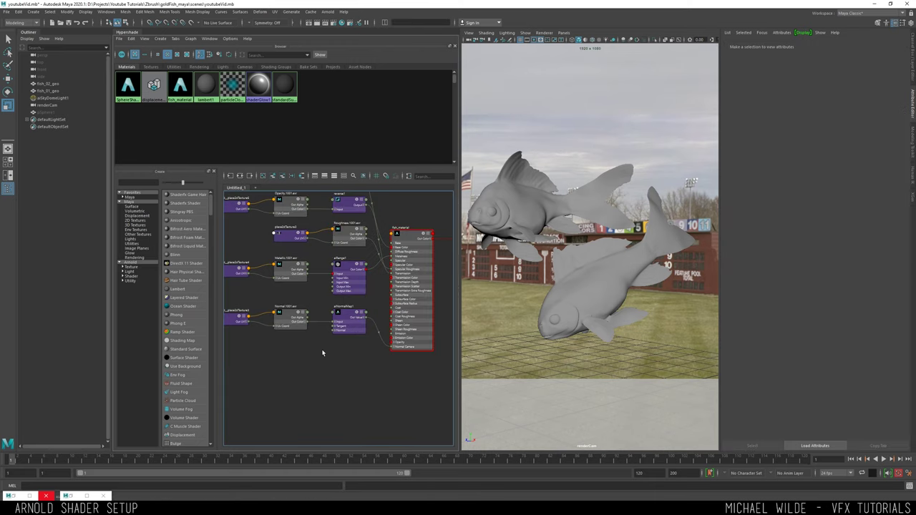
# Paste a copy of the roughness file texture with its placement node below the network and rename the texture SSSweight
pyautogui.hotkey('ctrl', 'v')
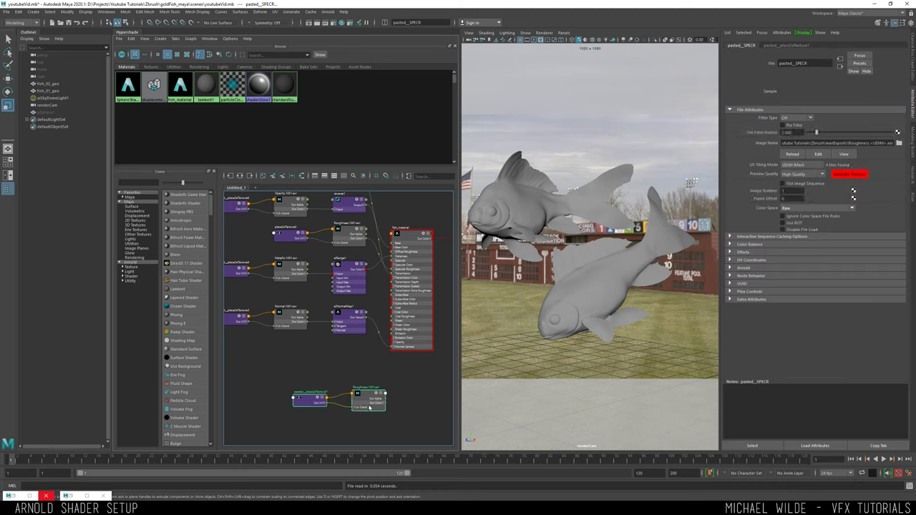
pyautogui.click(334, 373)
pyautogui.moveTo(817, 63); pyautogui.dragTo(778, 63)
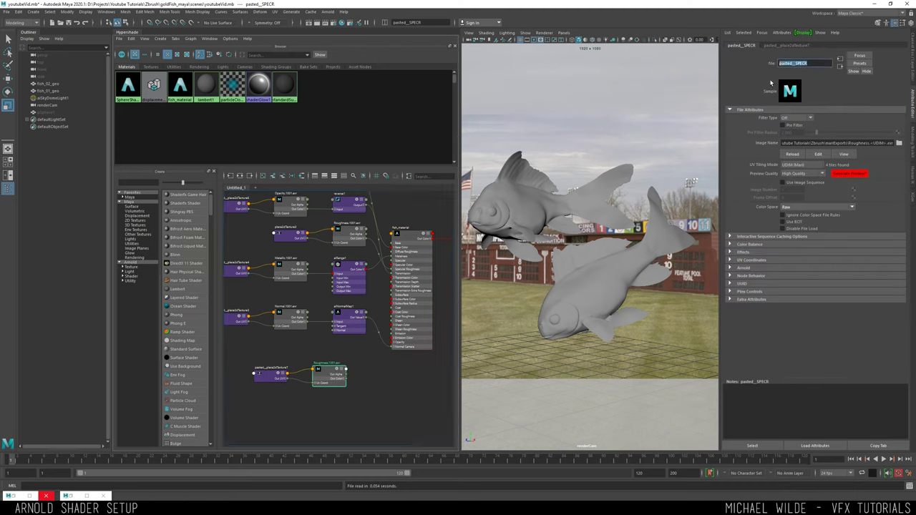
pyautogui.write('SSSSweight')
pyautogui.press('Return')
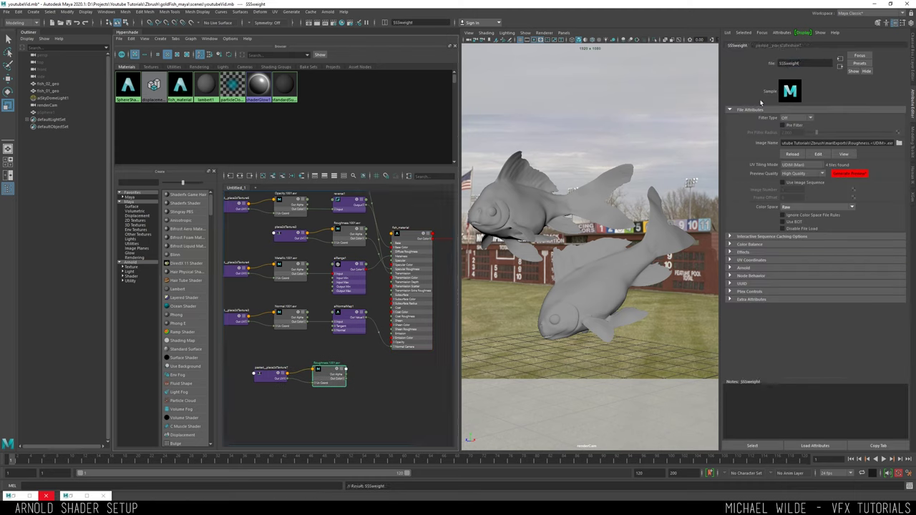
# Browse the mariExports folder for the SSSweight texture's image file
pyautogui.click(899, 142)
pyautogui.scroll(-5, 504, 241)
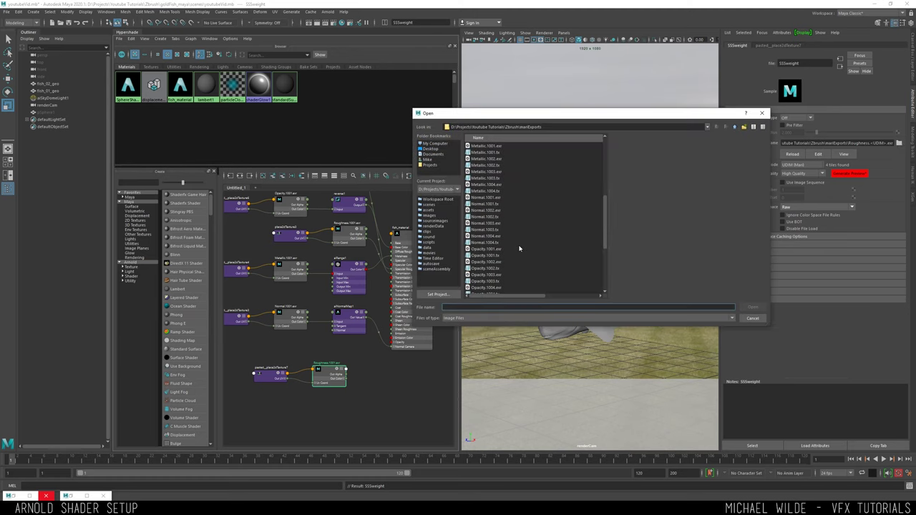
pyautogui.doubleClick(493, 242)
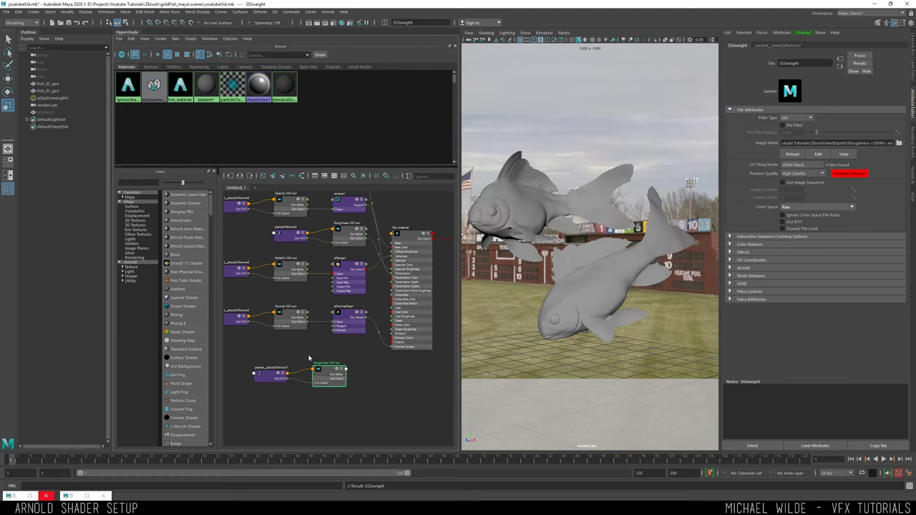
# Place the SSSweight texture next to fish_material and connect its Out Color R to the material's Subsurface weight
pyautogui.scroll(2, 399, 332)
pyautogui.keyDown('alt'); pyautogui.moveTo(351, 389); pyautogui.dragTo(334, 397, button='middle'); pyautogui.keyUp('alt')
pyautogui.moveTo(292, 389); pyautogui.dragTo(329, 356)
pyautogui.click(420, 241)
pyautogui.click(747, 292)
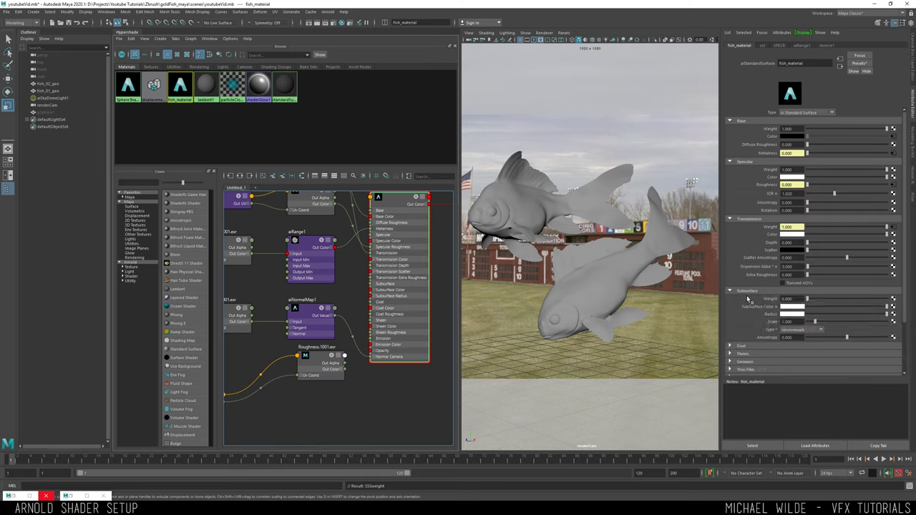
pyautogui.scroll(-1, 740, 274)
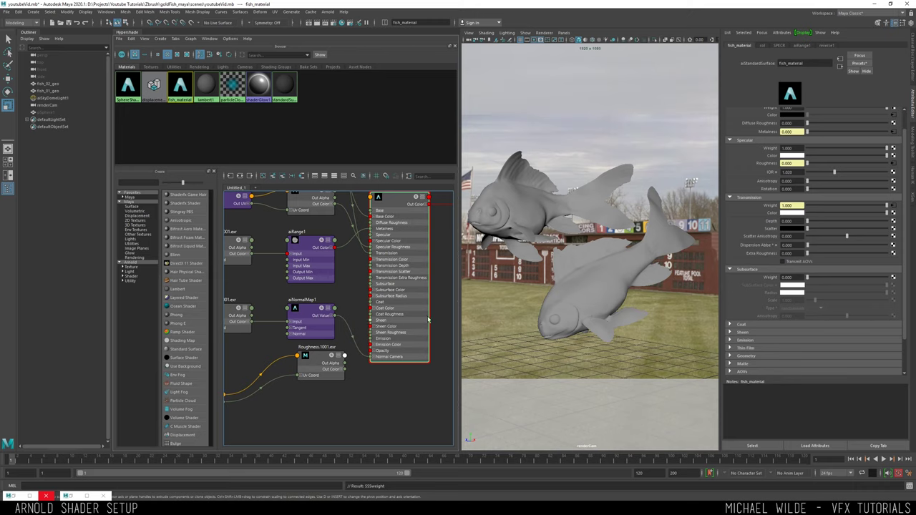
pyautogui.moveTo(345, 369); pyautogui.dragTo(370, 285)
pyautogui.click(343, 369)
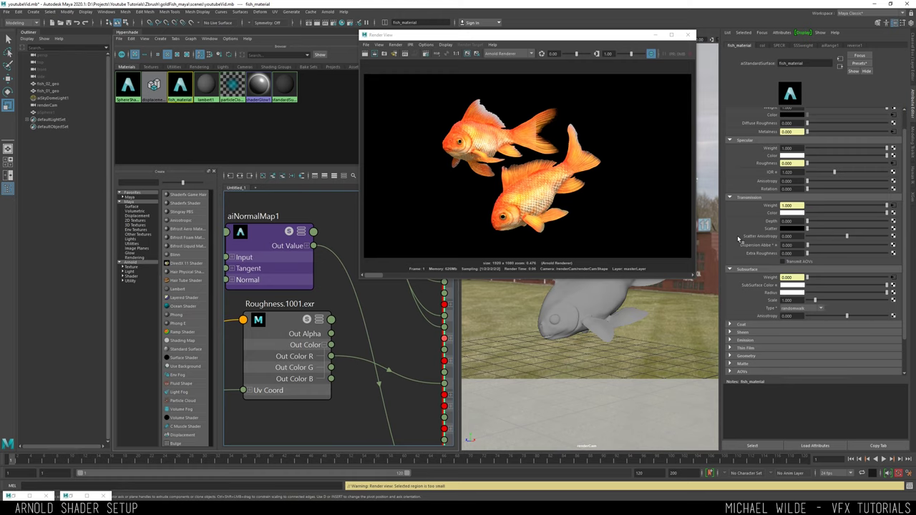
# Examine the Arnold guide's skin shader example and its Subsurface radius comparisons, including the separate RGB radius advice for skin
pyautogui.scroll(3, 492, 143)
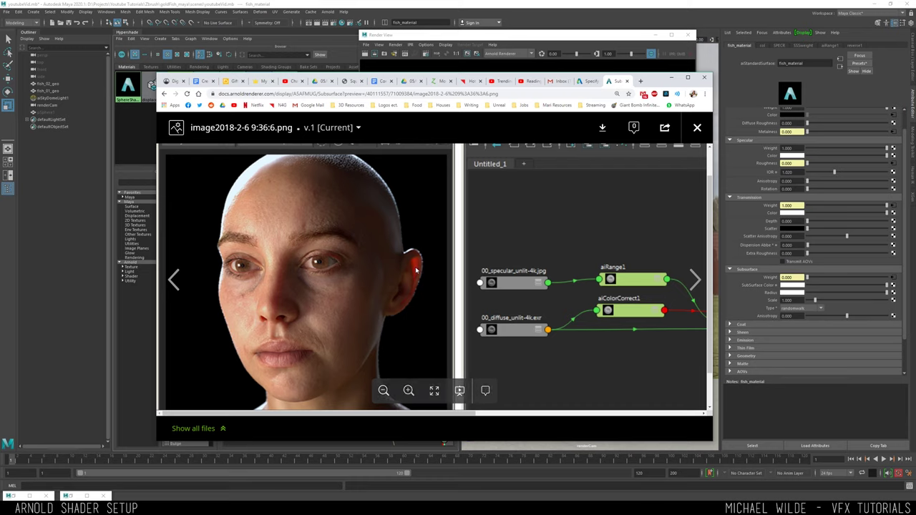
pyautogui.click(543, 433)
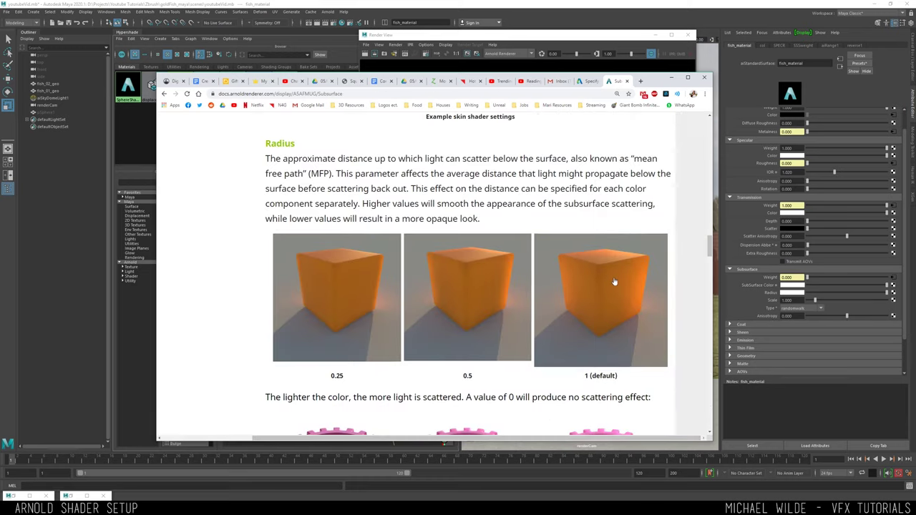
pyautogui.scroll(-3, 632, 275)
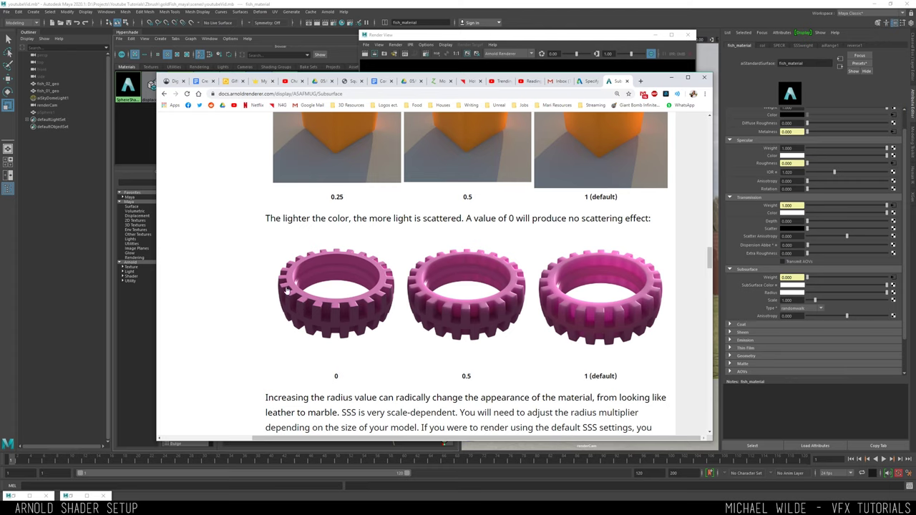
pyautogui.scroll(-3, 612, 265)
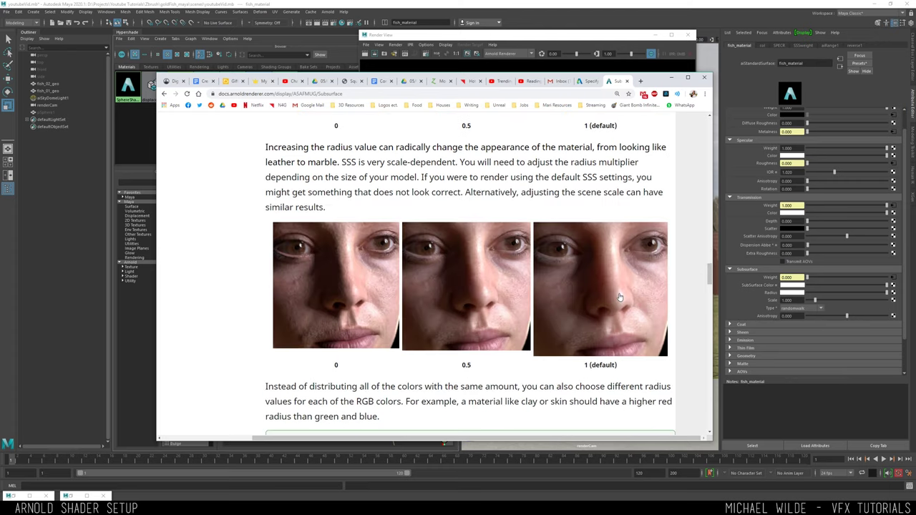
pyautogui.scroll(-3, 616, 286)
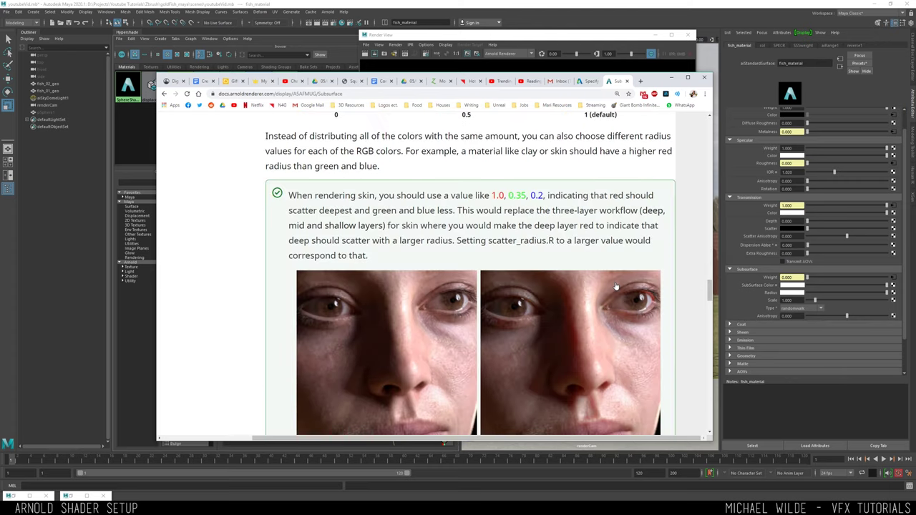
pyautogui.scroll(-3, 615, 286)
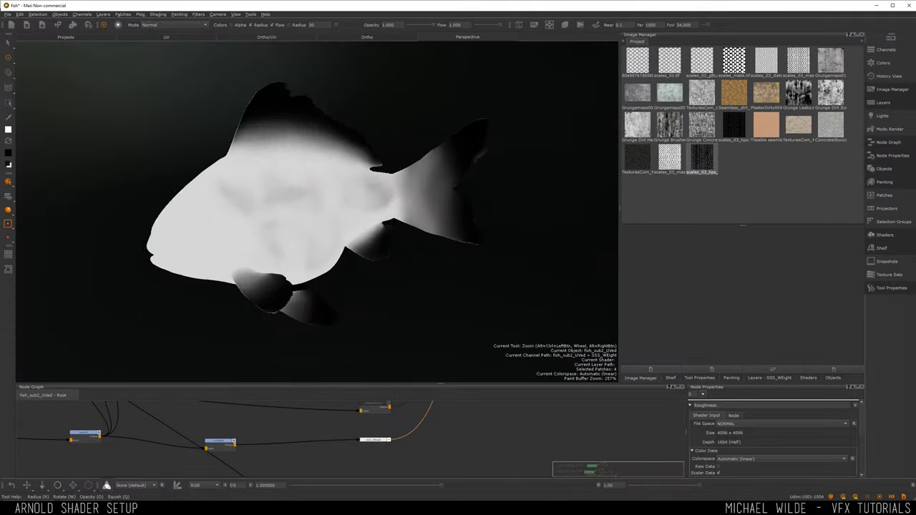
# In Mari, inspect the SSS_WEight map on the fish's body and fins from both sides
pyautogui.scroll(2, 366, 181)
pyautogui.keyDown('alt'); pyautogui.moveTo(367, 181); pyautogui.dragTo(315, 181, button='right'); pyautogui.keyUp('alt')
pyautogui.keyDown('alt'); pyautogui.moveTo(315, 181); pyautogui.dragTo(348, 174, button='middle'); pyautogui.keyUp('alt')
pyautogui.moveTo(348, 173)
pyautogui.keyDown('alt'); pyautogui.mouseDown()
pyautogui.moveTo(386, 175)
pyautogui.moveTo(317, 176)
pyautogui.mouseUp(); pyautogui.keyUp('alt')
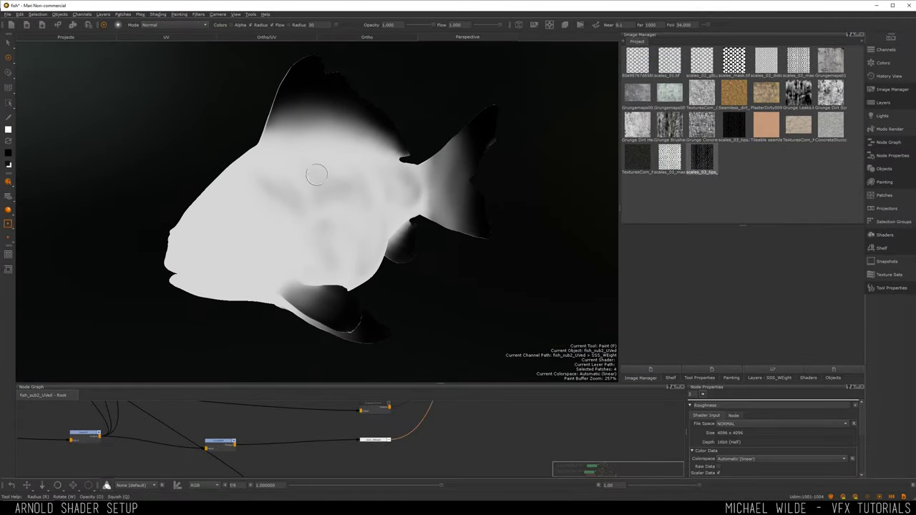
pyautogui.keyDown('alt'); pyautogui.moveTo(208, 240); pyautogui.dragTo(376, 237); pyautogui.keyUp('alt')
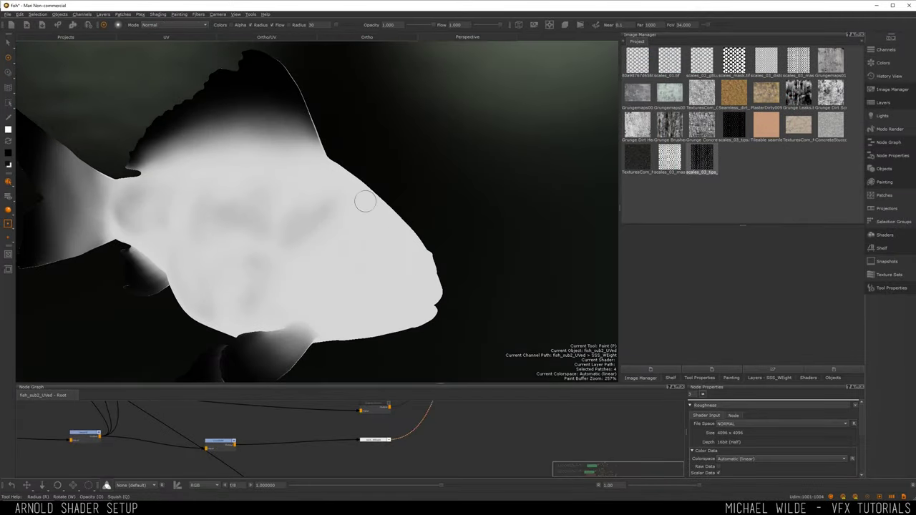
# Examine the SSS_WEight map around the fish's head, back and lower fins
pyautogui.moveTo(316, 265)
pyautogui.keyDown('alt'); pyautogui.mouseDown()
pyautogui.moveTo(351, 254)
pyautogui.moveTo(317, 164)
pyautogui.moveTo(372, 183)
pyautogui.moveTo(361, 185)
pyautogui.mouseUp(); pyautogui.keyUp('alt')
pyautogui.keyDown('alt'); pyautogui.moveTo(386, 194); pyautogui.dragTo(350, 141, button='middle'); pyautogui.keyUp('alt')
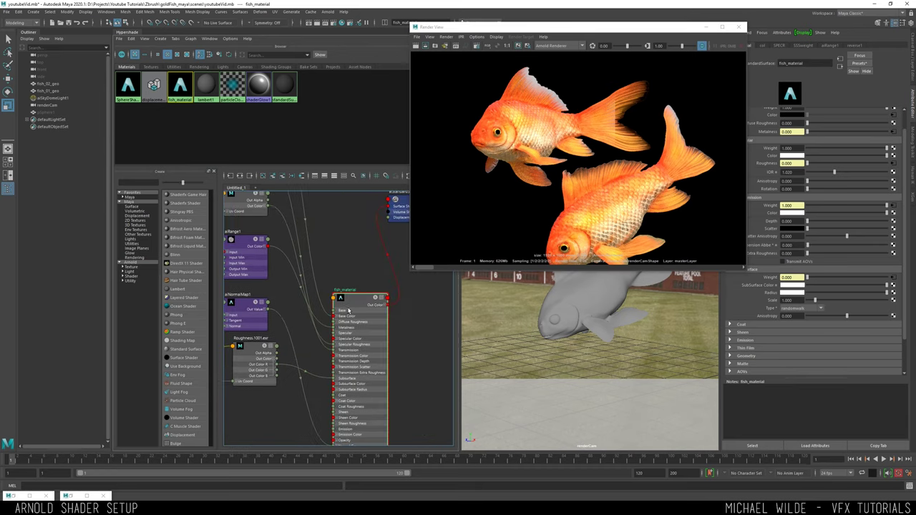
# In Maya, place the Base Color texture node just below the lowest Roughness texture, near fish_material
pyautogui.moveTo(348, 310); pyautogui.dragTo(349, 292)
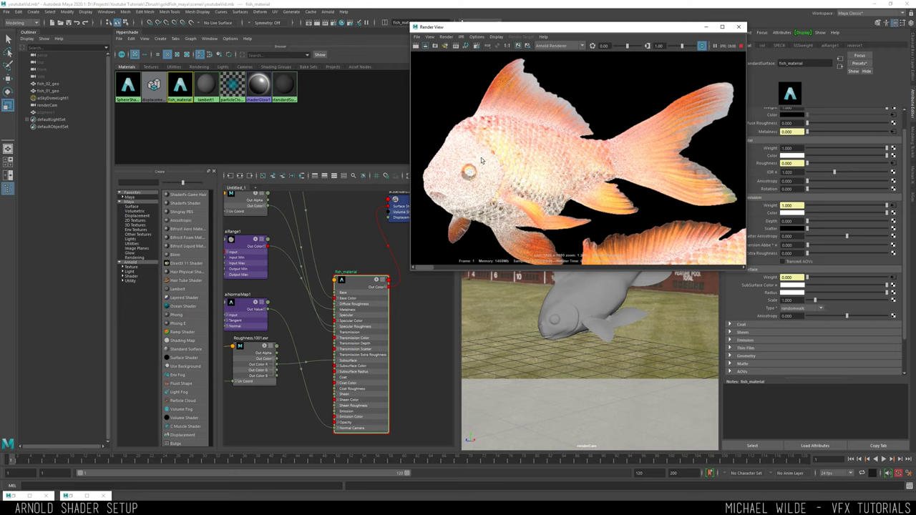
pyautogui.moveTo(554, 29); pyautogui.dragTo(536, 70)
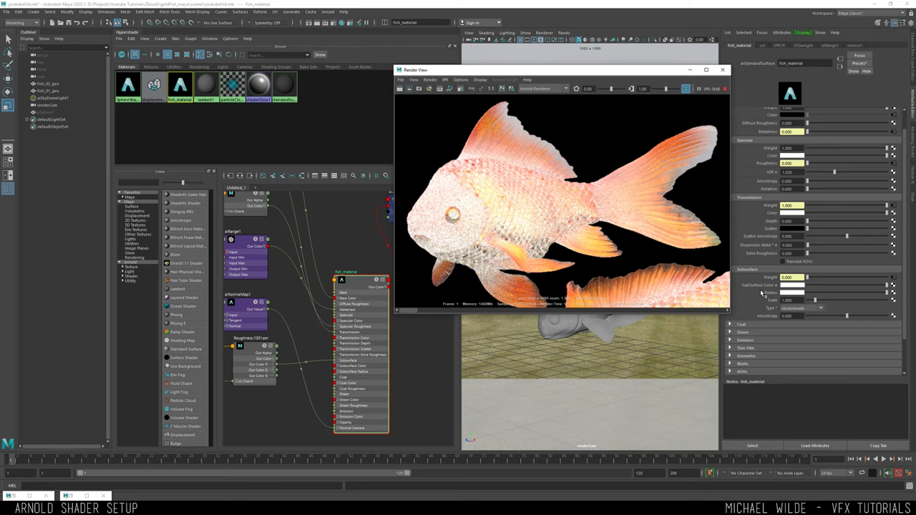
pyautogui.moveTo(309, 231); pyautogui.dragTo(301, 430)
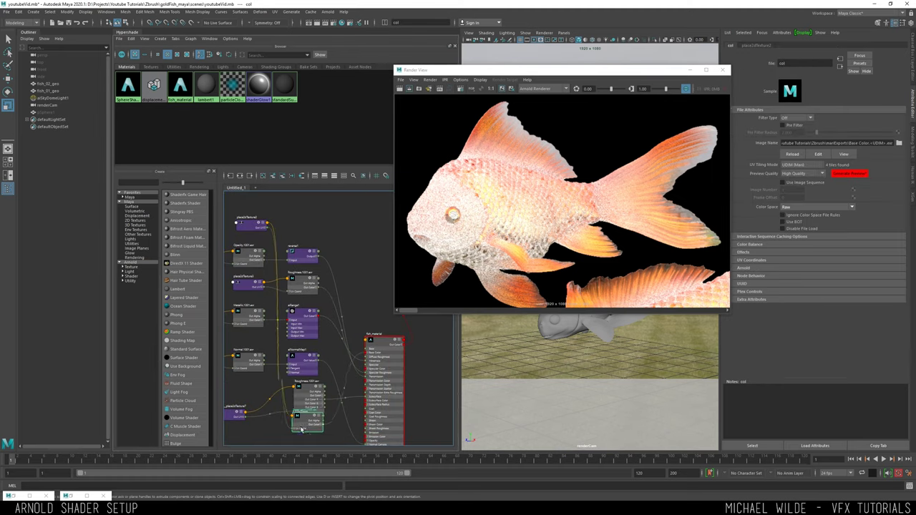
pyautogui.scroll(5, 329, 393)
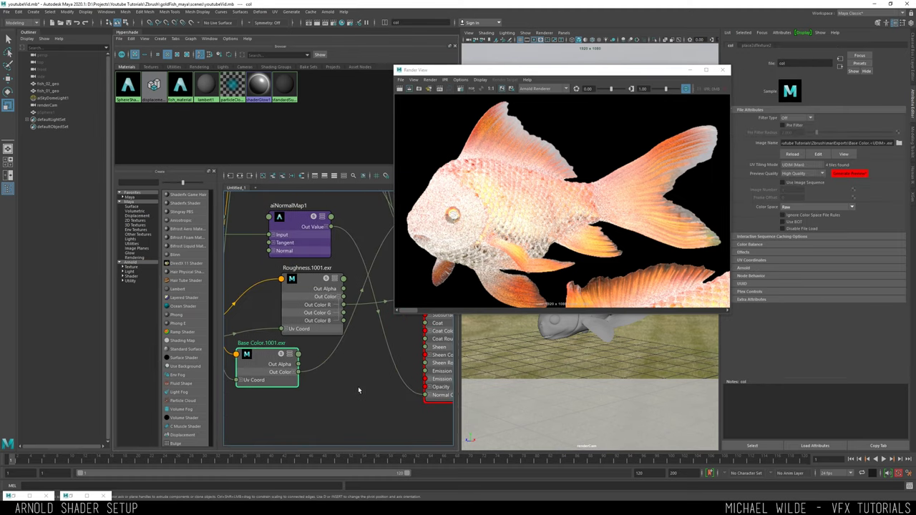
pyautogui.keyDown('alt'); pyautogui.moveTo(323, 396); pyautogui.dragTo(355, 368, button='middle'); pyautogui.keyUp('alt')
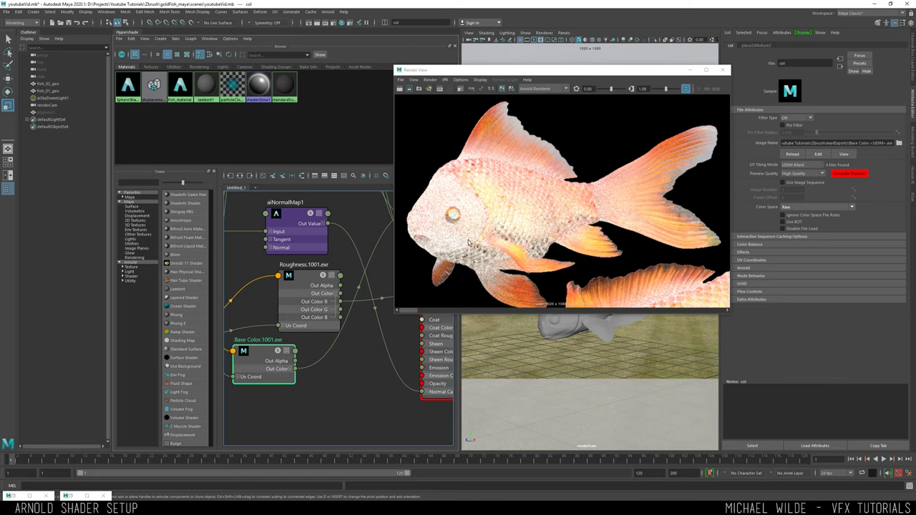
# Create an aiColorCorrect node and place it beside the Base Color texture
pyautogui.click(343, 378)
pyautogui.press('Tab')
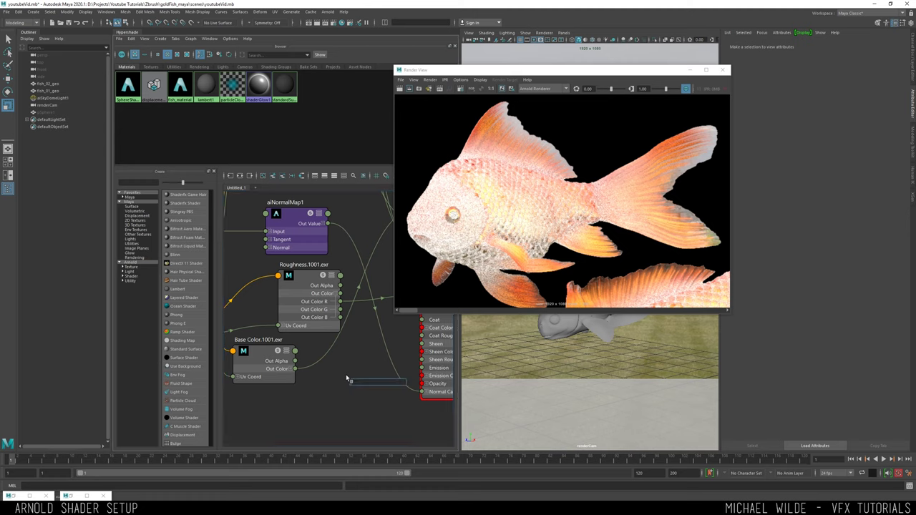
pyautogui.write('aicol')
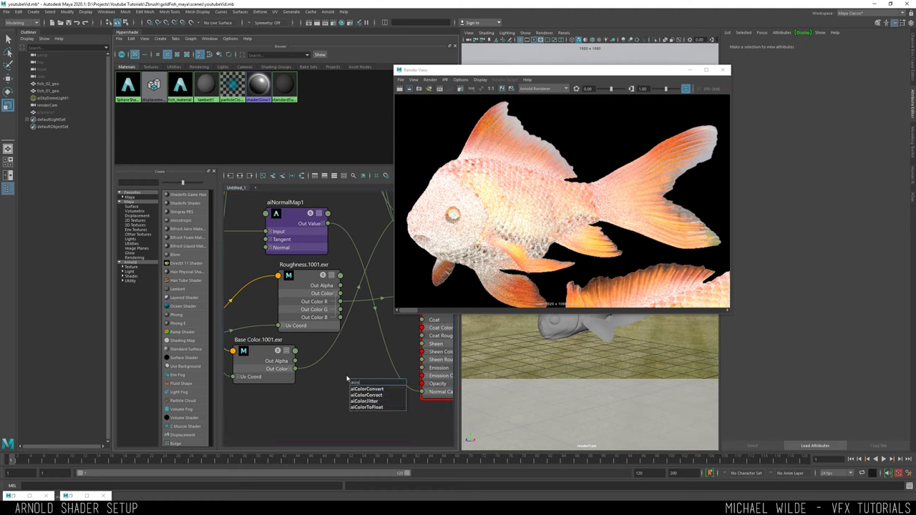
pyautogui.press('Down')
pyautogui.press('Down')
pyautogui.press('Return')
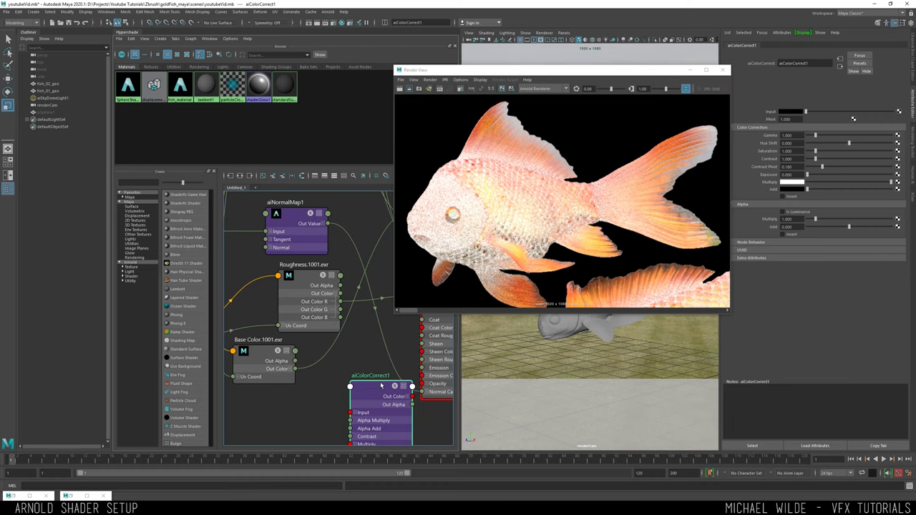
pyautogui.moveTo(372, 393); pyautogui.dragTo(343, 381)
pyautogui.keyDown('alt'); pyautogui.moveTo(343, 383); pyautogui.dragTo(327, 367, button='middle'); pyautogui.keyUp('alt')
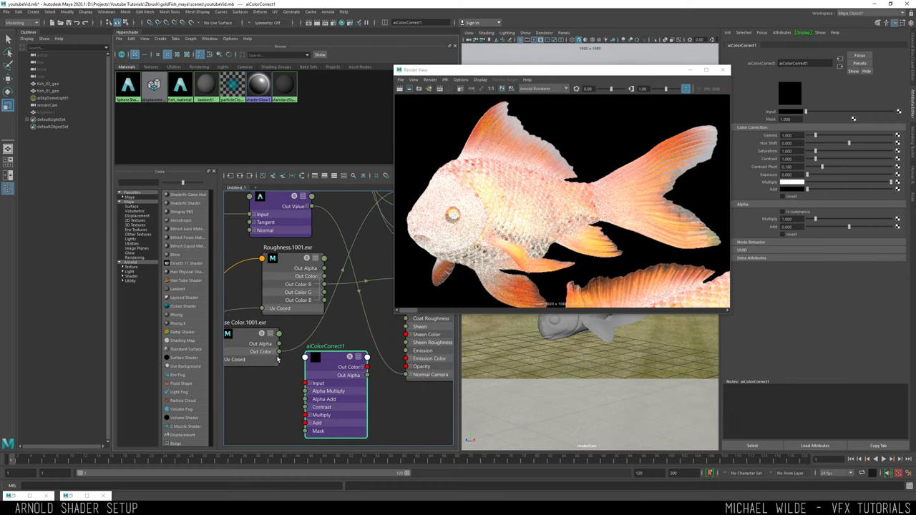
# Connect the Base Color's Out Color to the aiColorCorrect Input, and its Out Color to fish_material's Subsurface Color
pyautogui.moveTo(279, 352); pyautogui.dragTo(305, 382)
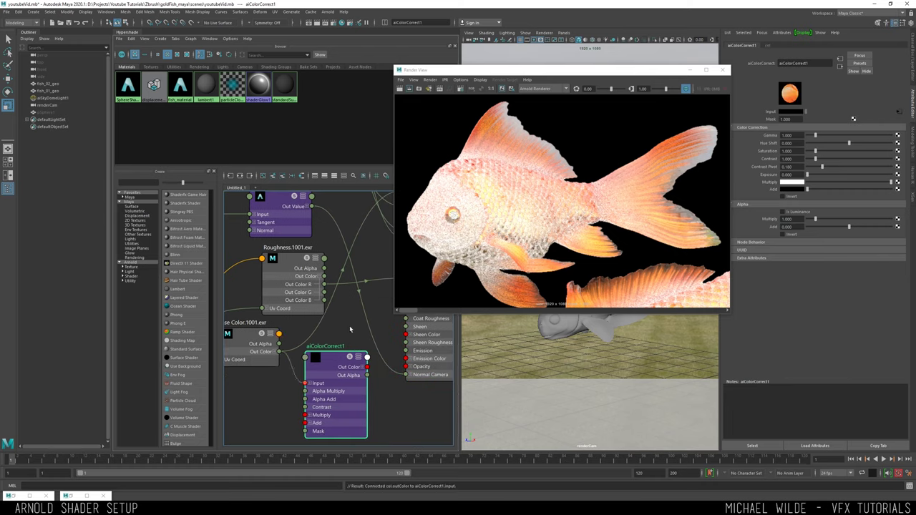
pyautogui.keyDown('alt'); pyautogui.moveTo(377, 363); pyautogui.dragTo(323, 375, button='middle'); pyautogui.keyUp('alt')
pyautogui.moveTo(313, 378); pyautogui.dragTo(351, 298)
pyautogui.click(370, 293)
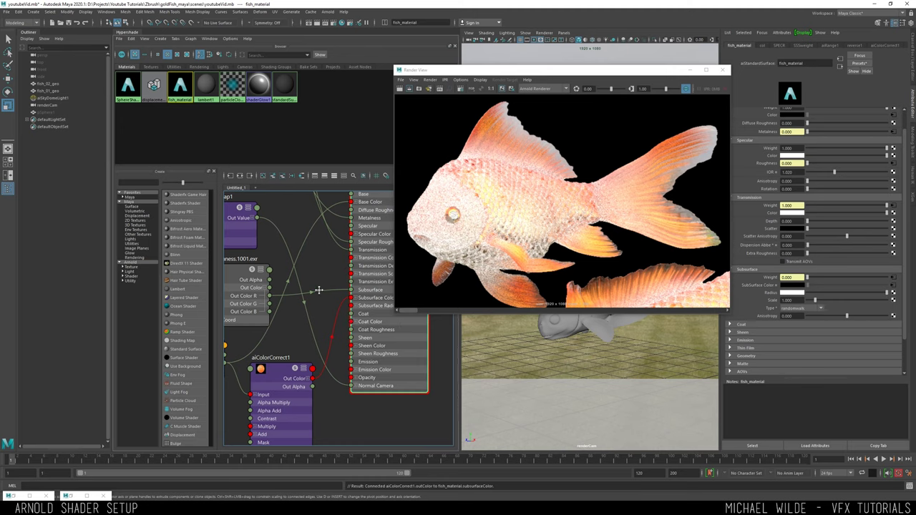
# Set the aiColorCorrect node's Exposure to 0.1 and its Saturation to 1.2
pyautogui.keyDown('alt'); pyautogui.moveTo(274, 373); pyautogui.dragTo(307, 335, button='middle'); pyautogui.keyUp('alt')
pyautogui.click(306, 335)
pyautogui.click(787, 174)
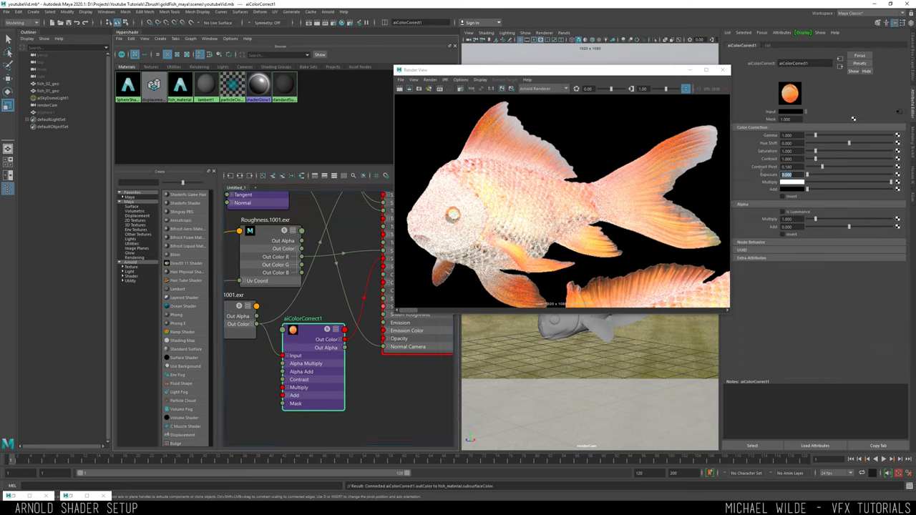
pyautogui.write('1')
pyautogui.press('Return')
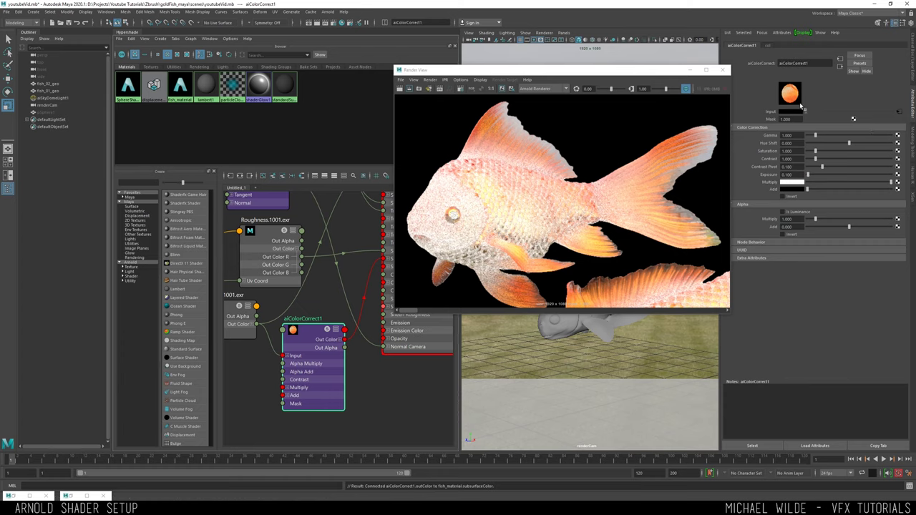
pyautogui.click(791, 151)
pyautogui.write('1.2')
pyautogui.press('Return')
# Review the subsurface render, and read the Arnold guide's Subsurface Scale section with its shader-ball and skin comparisons
pyautogui.scroll(-4, 541, 164)
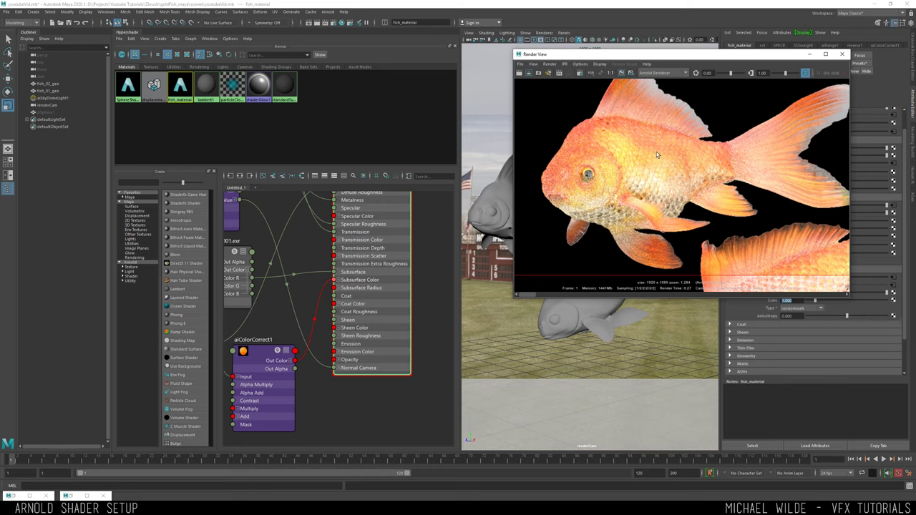
pyautogui.moveTo(523, 296)
pyautogui.mouseDown()
pyautogui.moveTo(551, 296)
pyautogui.moveTo(521, 296)
pyautogui.mouseUp()
pyautogui.moveTo(684, 54); pyautogui.dragTo(632, 39)
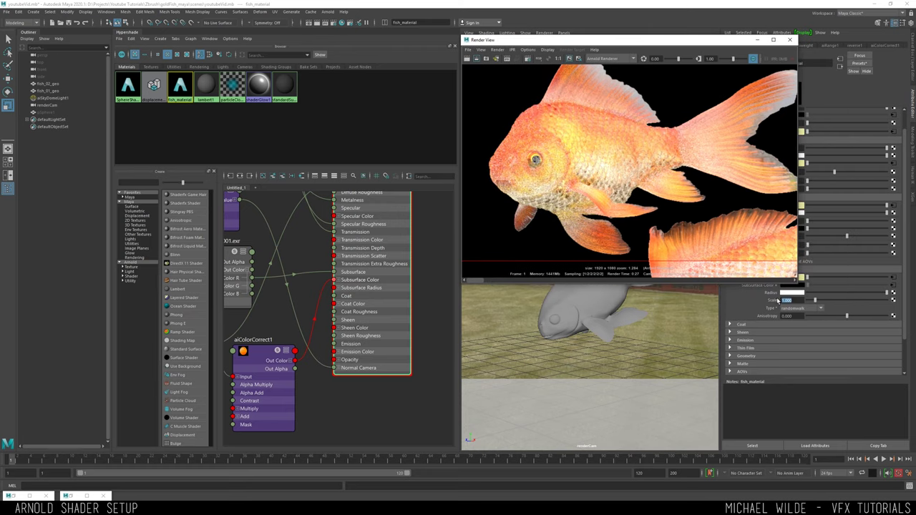
pyautogui.hotkey('alt', 'Tab')
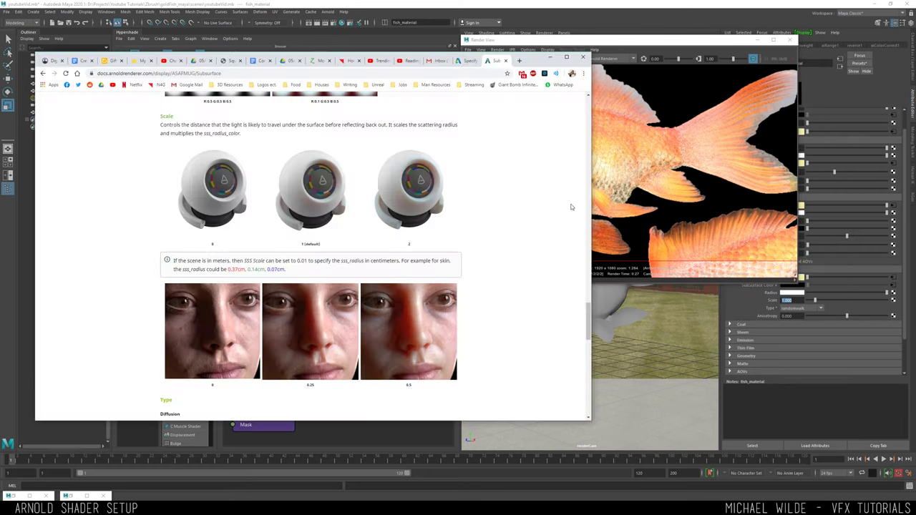
pyautogui.scroll(-2, 418, 237)
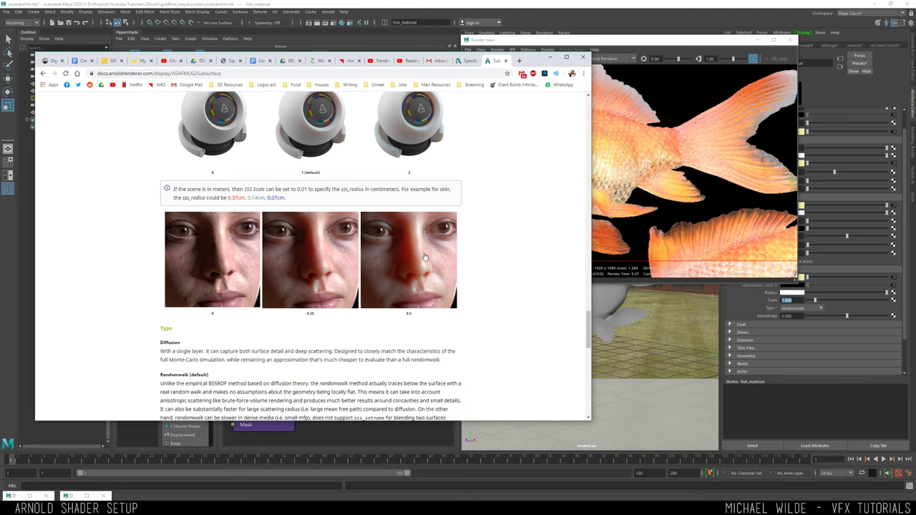
pyautogui.scroll(1, 422, 308)
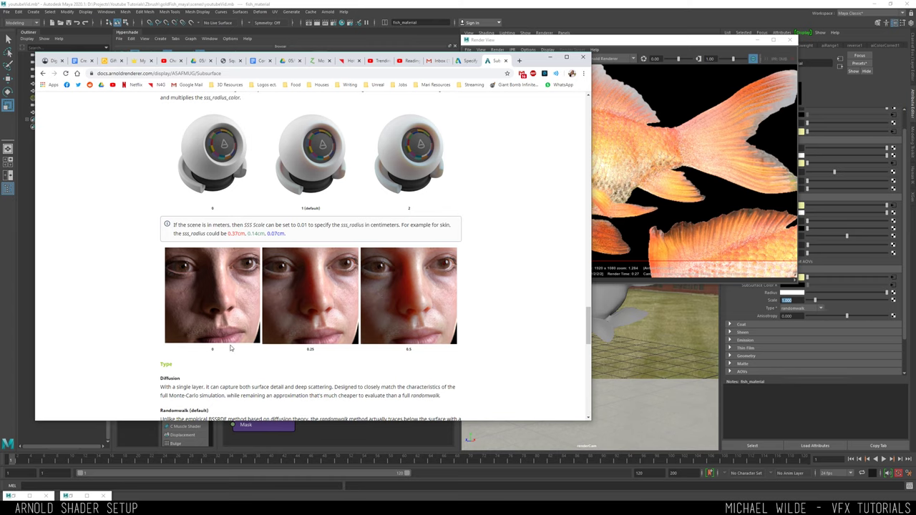
pyautogui.scroll(1, 313, 352)
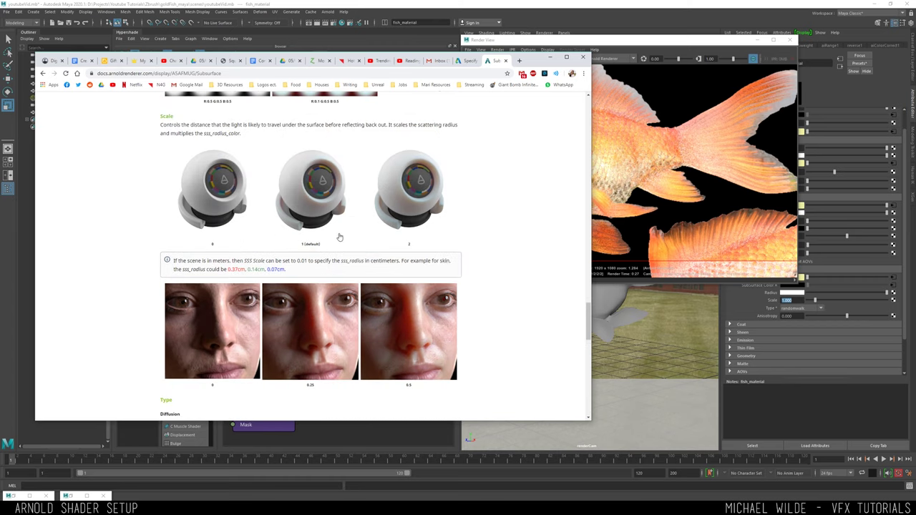
pyautogui.click(550, 57)
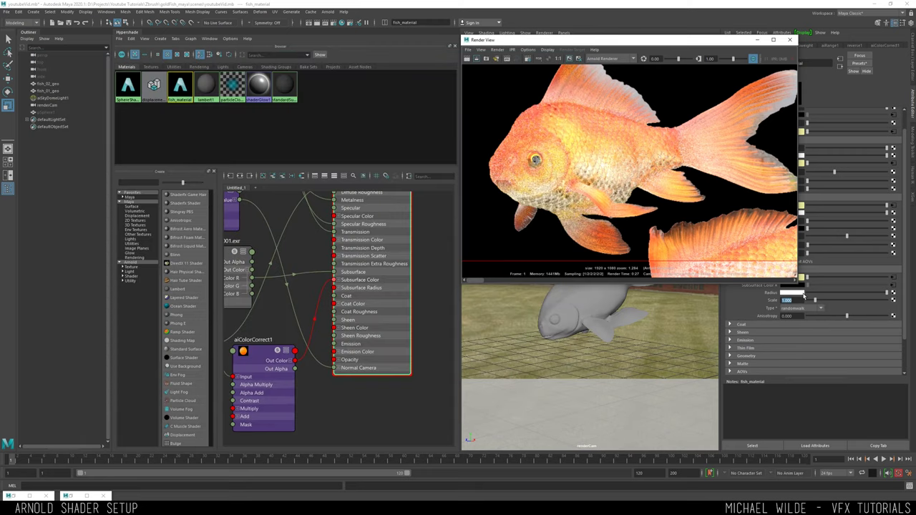
# Set fish_material's Subsurface Scale to 0.02
pyautogui.moveTo(799, 301); pyautogui.dragTo(756, 304)
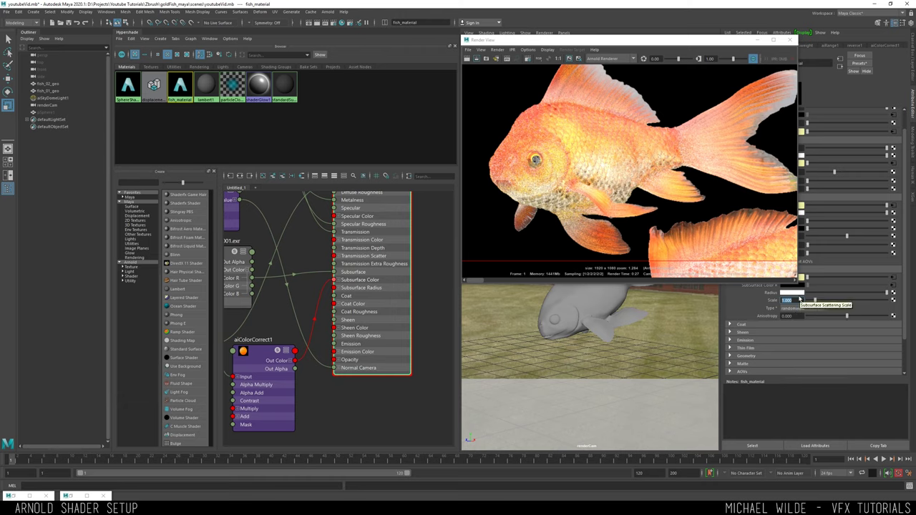
pyautogui.press('BackSpace')
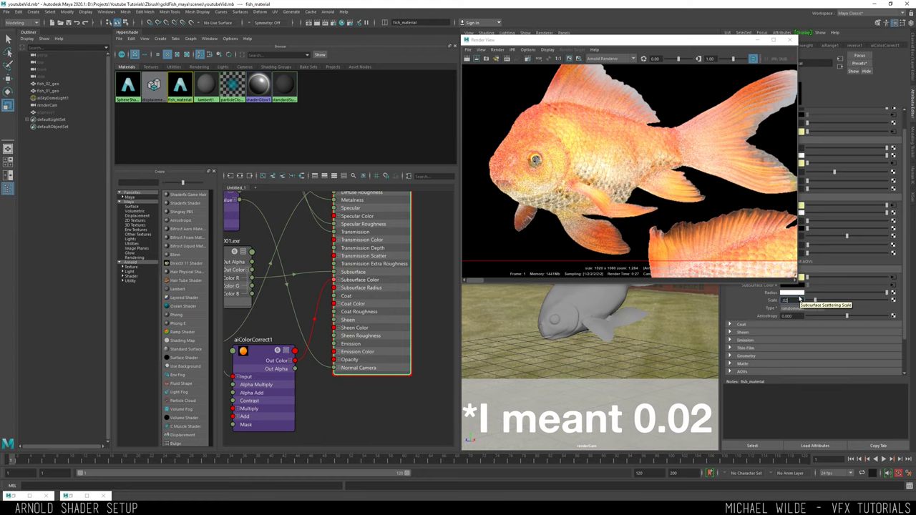
pyautogui.press('Return')
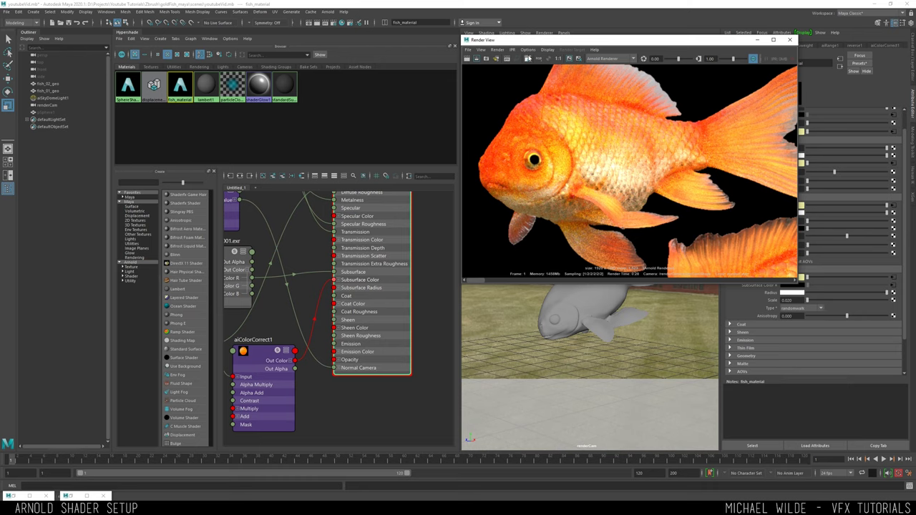
# In the Arnold render settings, raise Camera (AA) samples to 2 and SSS samples to 3
pyautogui.click(531, 58)
pyautogui.moveTo(522, 52); pyautogui.dragTo(537, 97)
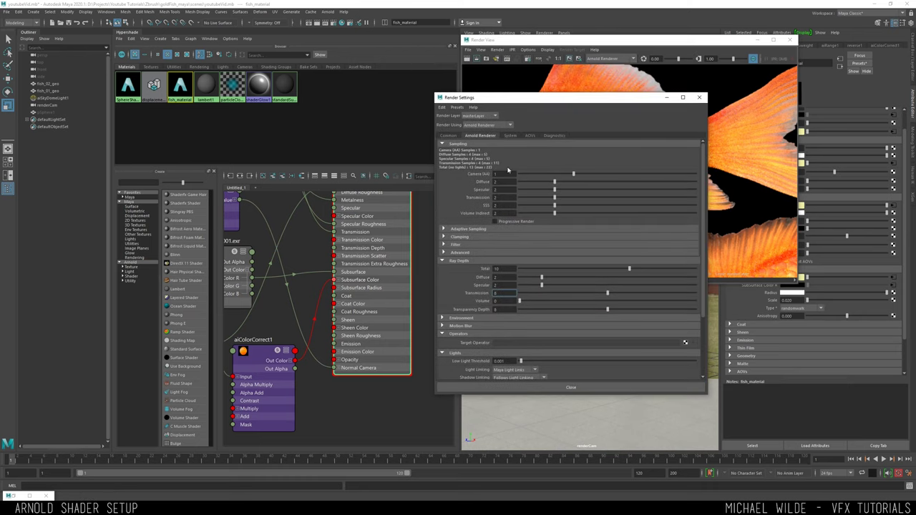
pyautogui.moveTo(573, 174); pyautogui.dragTo(587, 174)
pyautogui.moveTo(557, 208); pyautogui.dragTo(568, 208)
pyautogui.moveTo(564, 101); pyautogui.dragTo(281, 103)
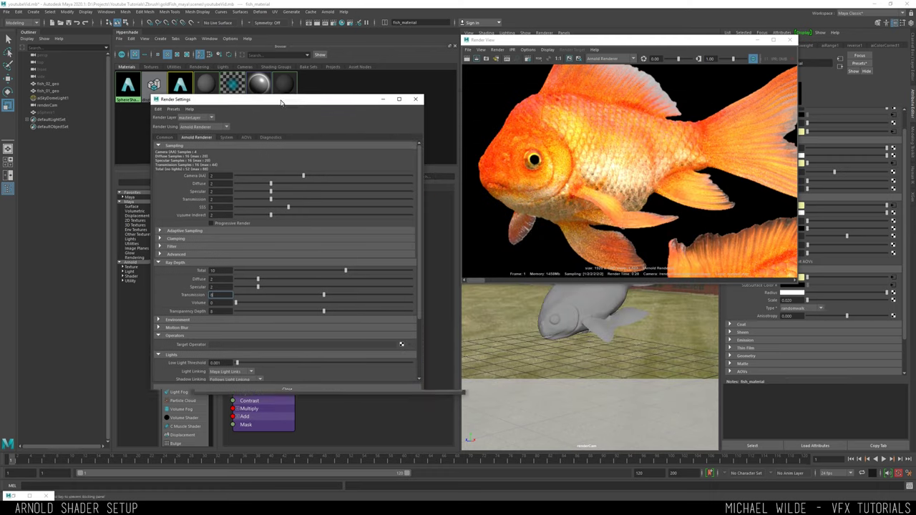
# Check the fish's noise in the current render and render the region again with the raised sampling
pyautogui.scroll(3, 533, 178)
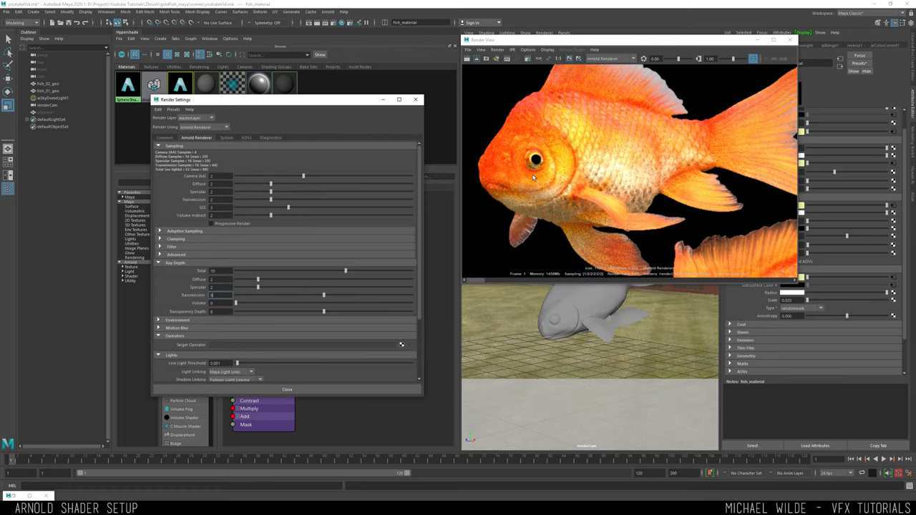
pyautogui.scroll(-1, 537, 171)
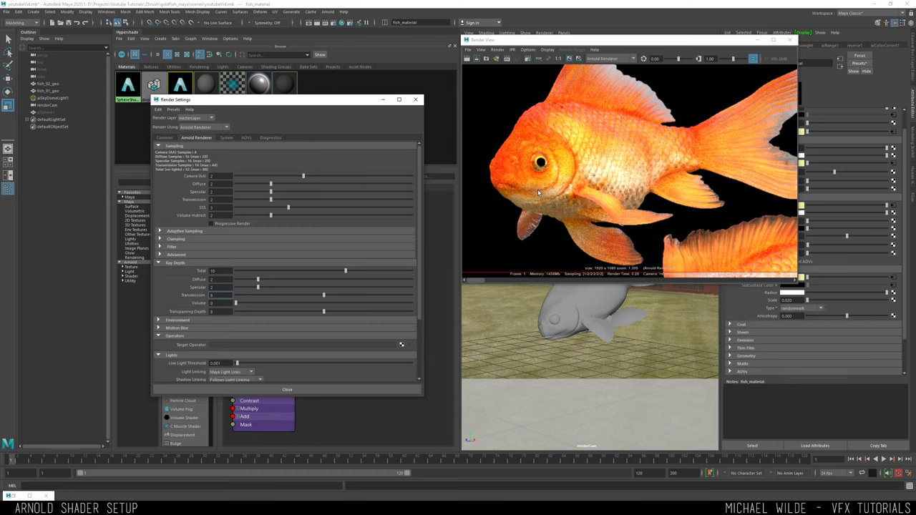
pyautogui.click(482, 283)
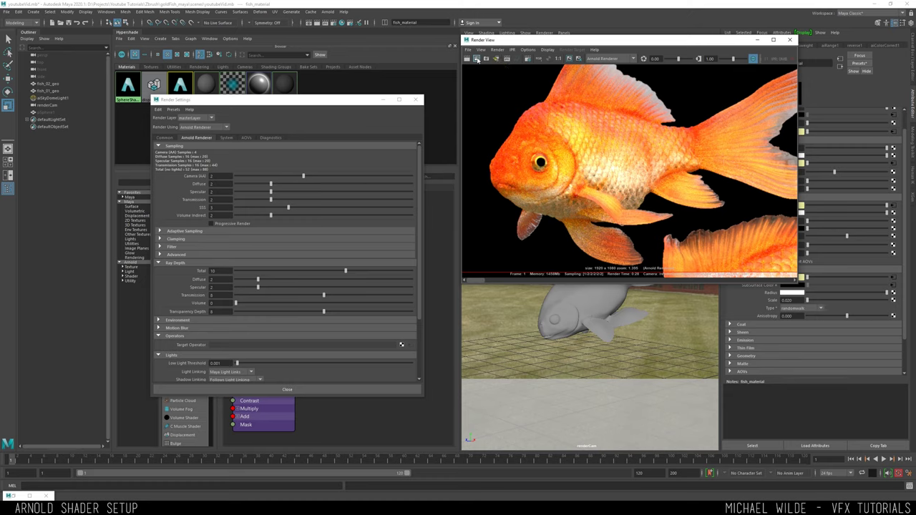
pyautogui.click(478, 59)
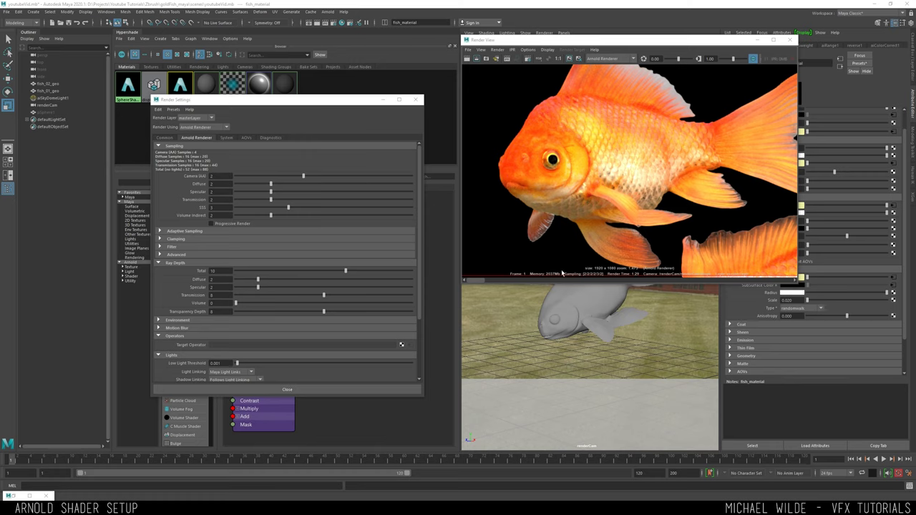
# Compare the new subsurface render with the earlier kept render, close up on the fish's head, eye and scales
pyautogui.moveTo(478, 281); pyautogui.dragTo(530, 277)
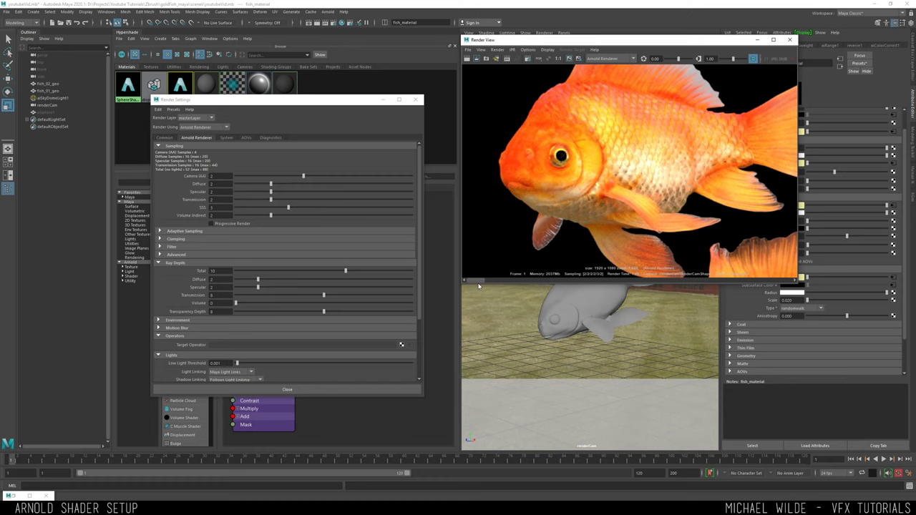
pyautogui.scroll(3, 529, 173)
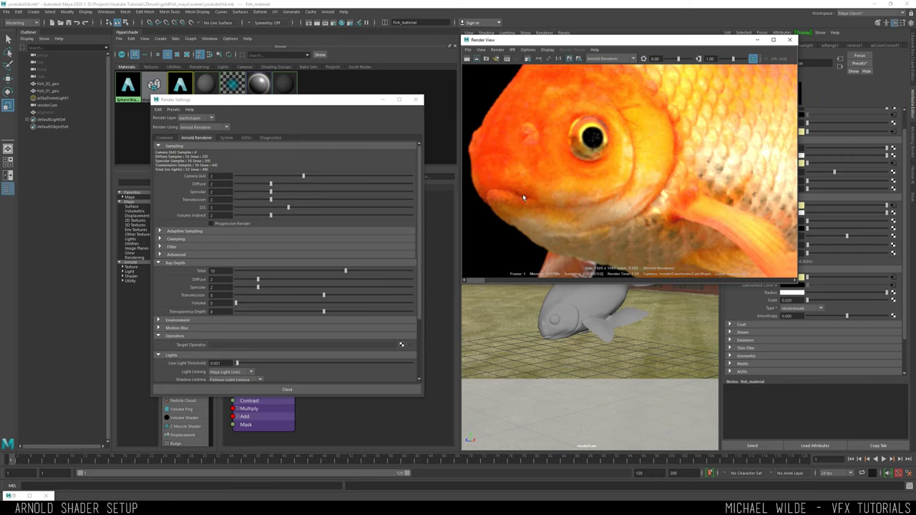
pyautogui.scroll(-1, 628, 166)
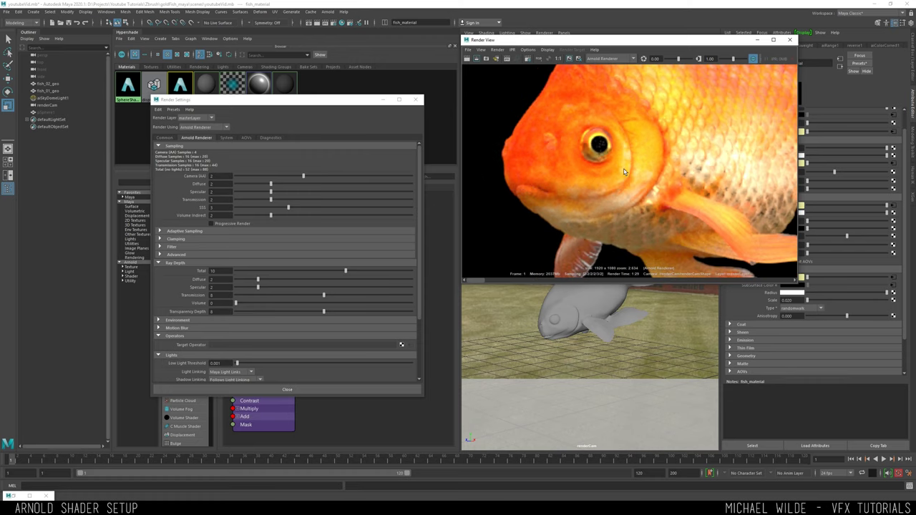
pyautogui.keyDown('alt'); pyautogui.moveTo(576, 140); pyautogui.dragTo(561, 162, button='middle'); pyautogui.keyUp('alt')
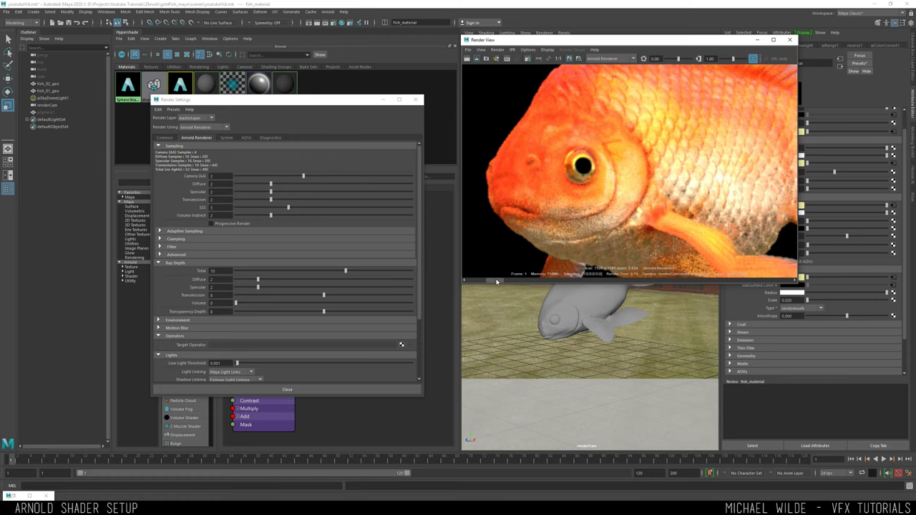
pyautogui.scroll(3, 699, 192)
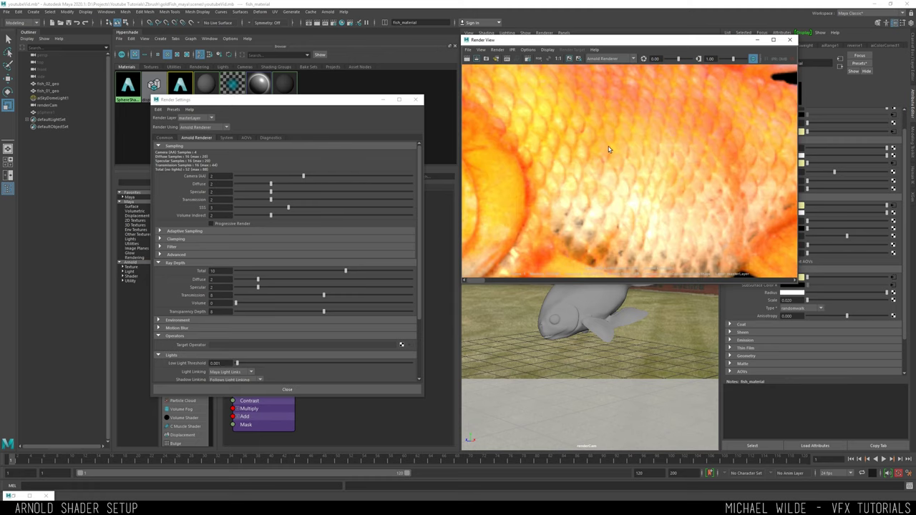
# Examine the goldfish's scales, tail, fins and head in the new render and compare them with the earlier kept render
pyautogui.keyDown('alt'); pyautogui.moveTo(605, 156); pyautogui.dragTo(579, 140, button='middle'); pyautogui.keyUp('alt')
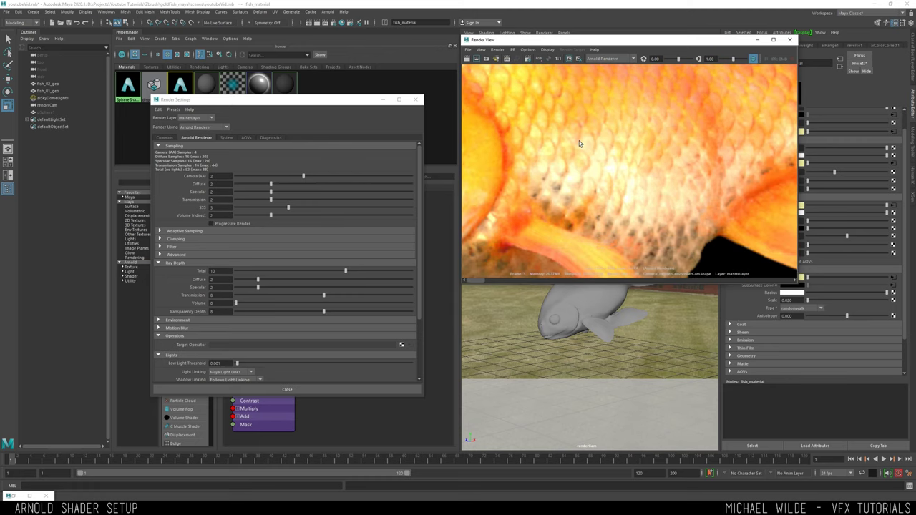
pyautogui.scroll(-3, 615, 141)
pyautogui.scroll(1, 622, 139)
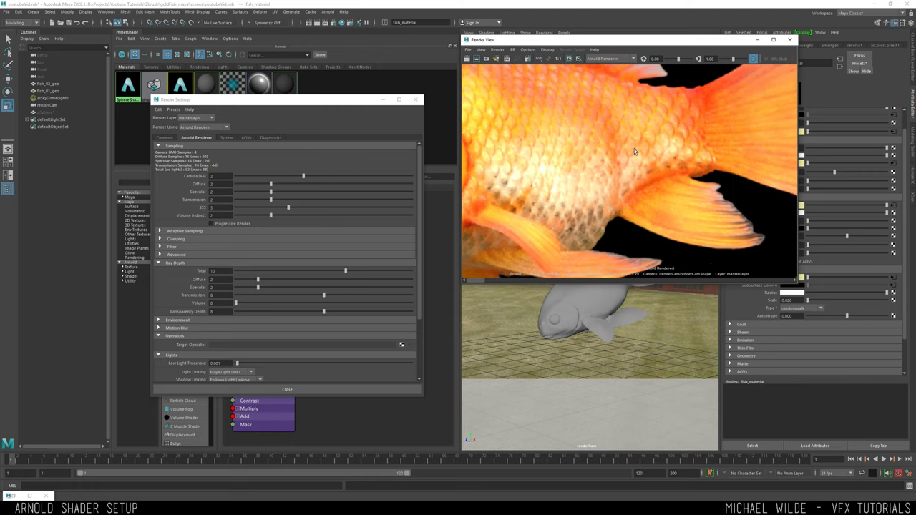
pyautogui.keyDown('alt'); pyautogui.moveTo(634, 148); pyautogui.dragTo(493, 174, button='middle'); pyautogui.keyUp('alt')
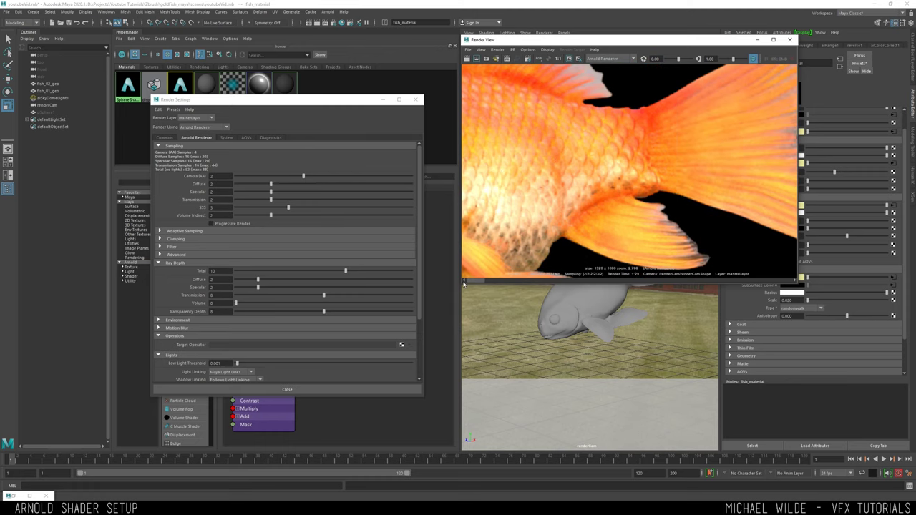
pyautogui.keyDown('alt'); pyautogui.moveTo(643, 203); pyautogui.dragTo(704, 206, button='middle'); pyautogui.keyUp('alt')
pyautogui.keyDown('alt'); pyautogui.moveTo(666, 200); pyautogui.dragTo(574, 209, button='right'); pyautogui.keyUp('alt')
pyautogui.keyDown('alt'); pyautogui.moveTo(574, 209); pyautogui.dragTo(592, 135, button='middle'); pyautogui.keyUp('alt')
pyautogui.click(492, 281)
pyautogui.click(472, 281)
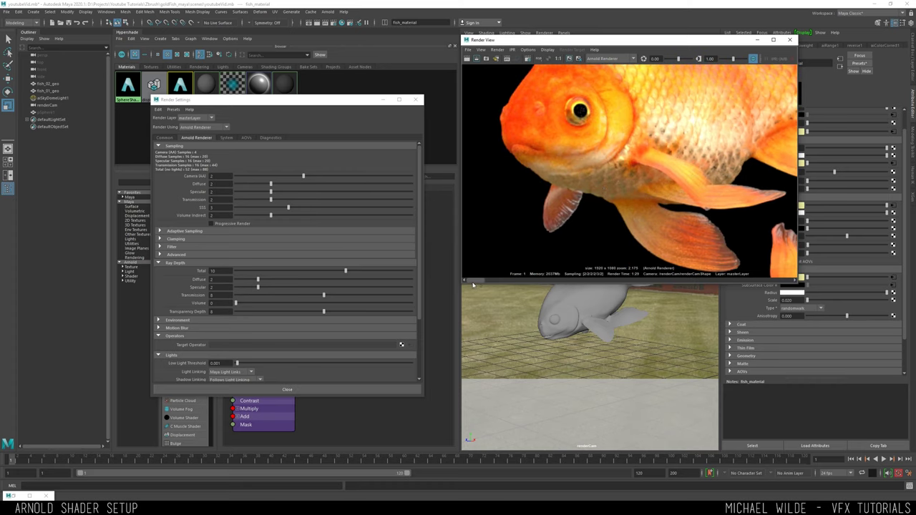
pyautogui.keyDown('alt'); pyautogui.moveTo(565, 177); pyautogui.dragTo(550, 197, button='middle'); pyautogui.keyUp('alt')
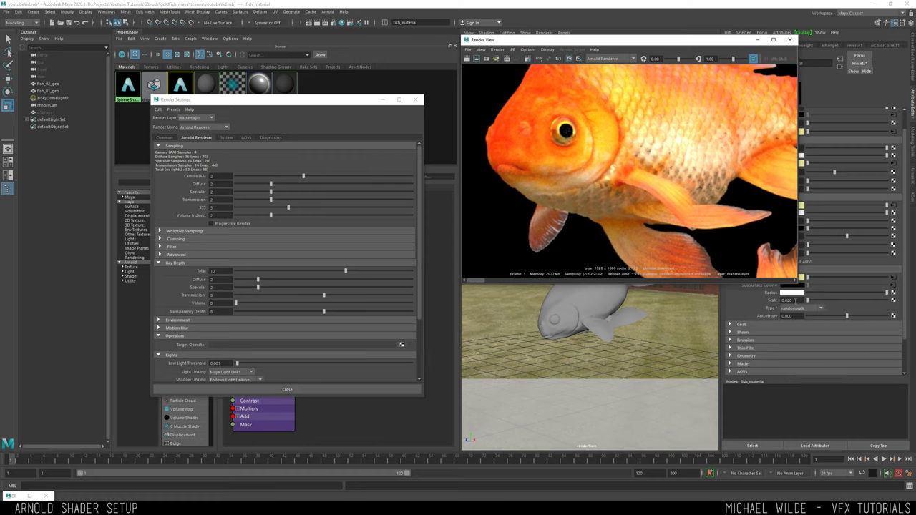
# Set fish_material's Subsurface Scale to 0.01
pyautogui.click(794, 301)
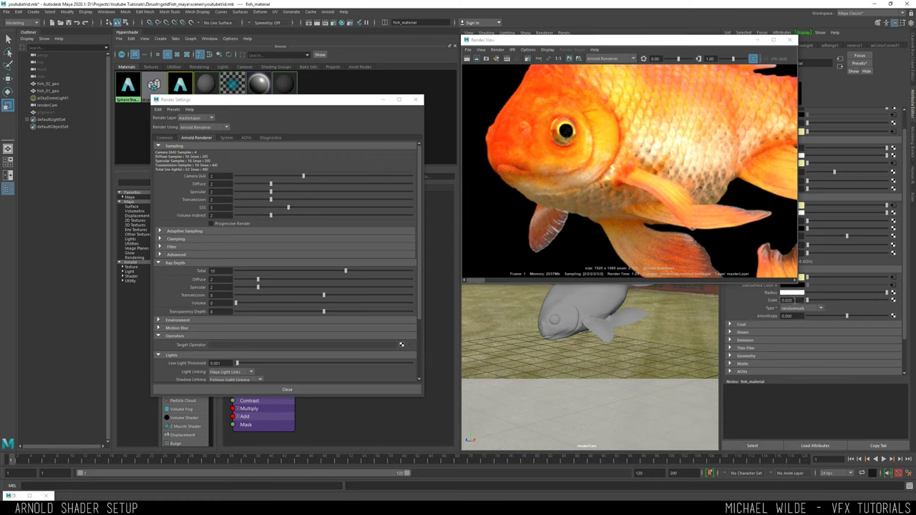
pyautogui.moveTo(792, 300); pyautogui.dragTo(789, 300)
pyautogui.write('10')
pyautogui.press('Return')
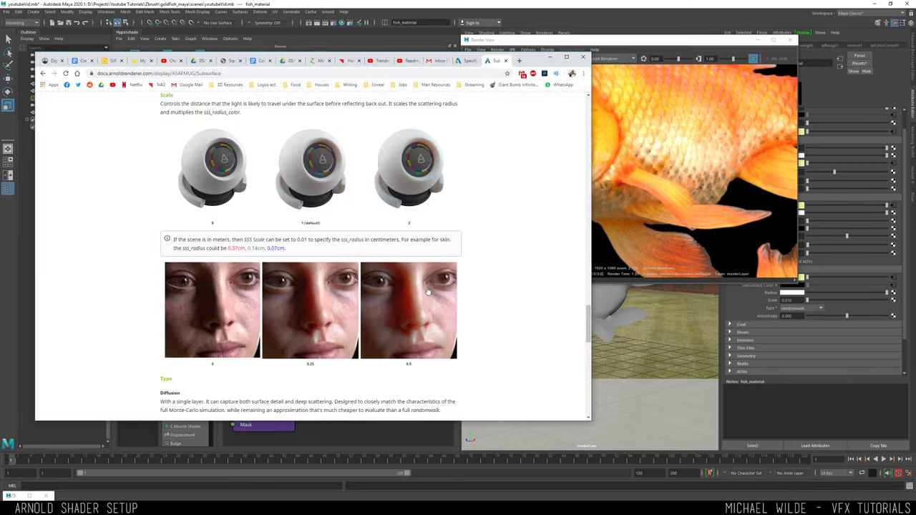
# Switch to the browser and read the Arnold Subsurface documentation on Scale and Radius, including the example face renders and skin radius advice
pyautogui.scroll(2, 419, 274)
pyautogui.scroll(-2, 418, 274)
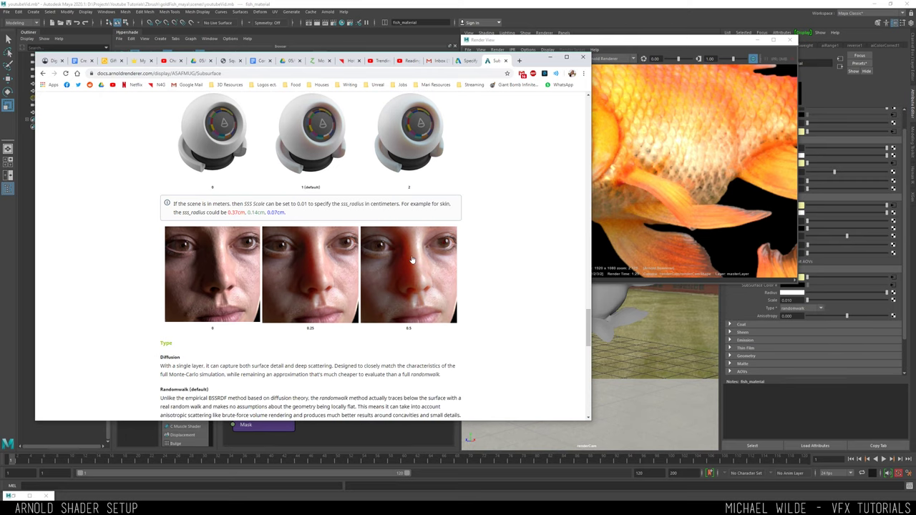
pyautogui.scroll(3, 412, 261)
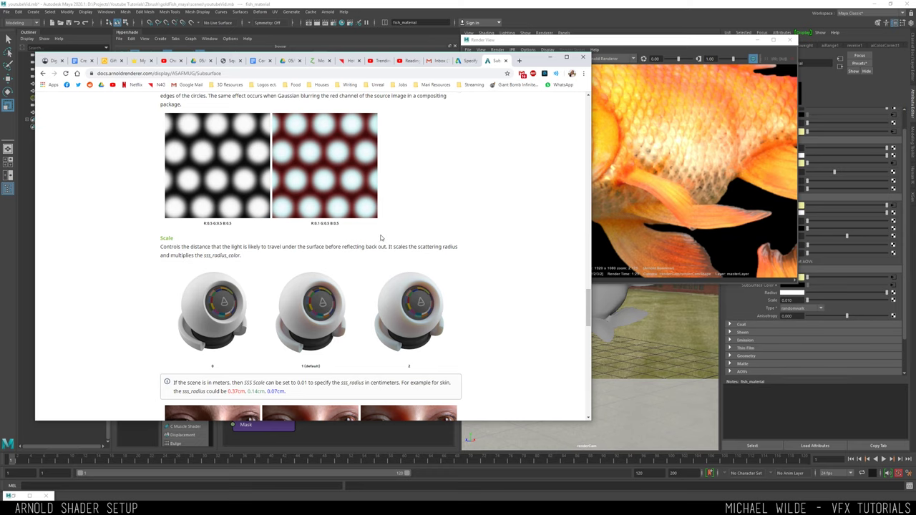
pyautogui.scroll(7, 383, 239)
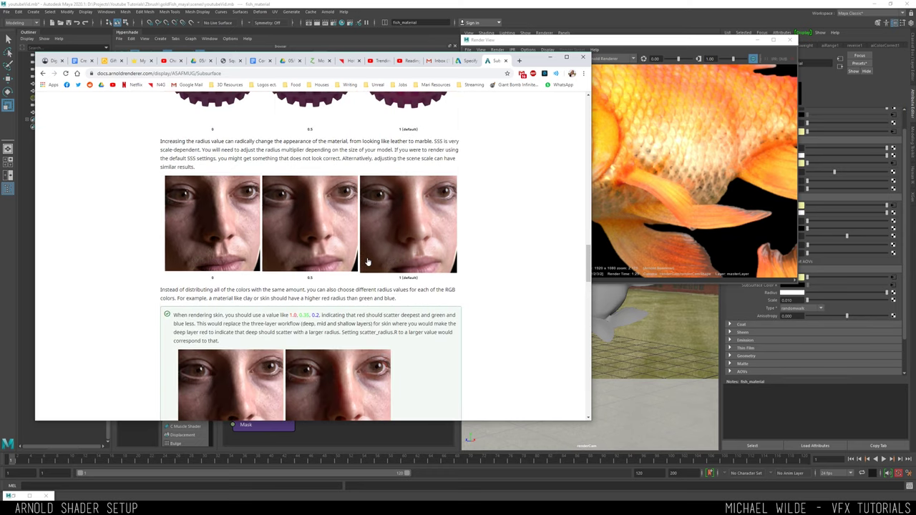
pyautogui.click(223, 224)
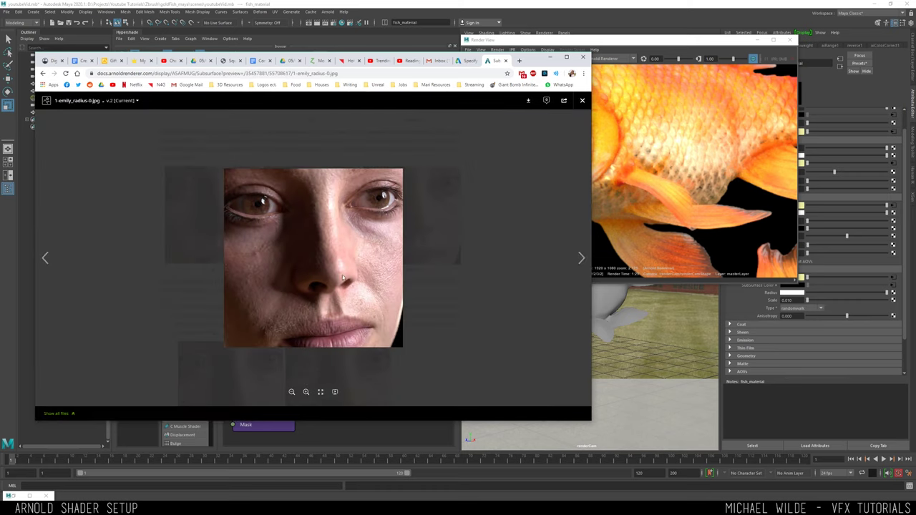
pyautogui.click(581, 257)
pyautogui.press('Escape')
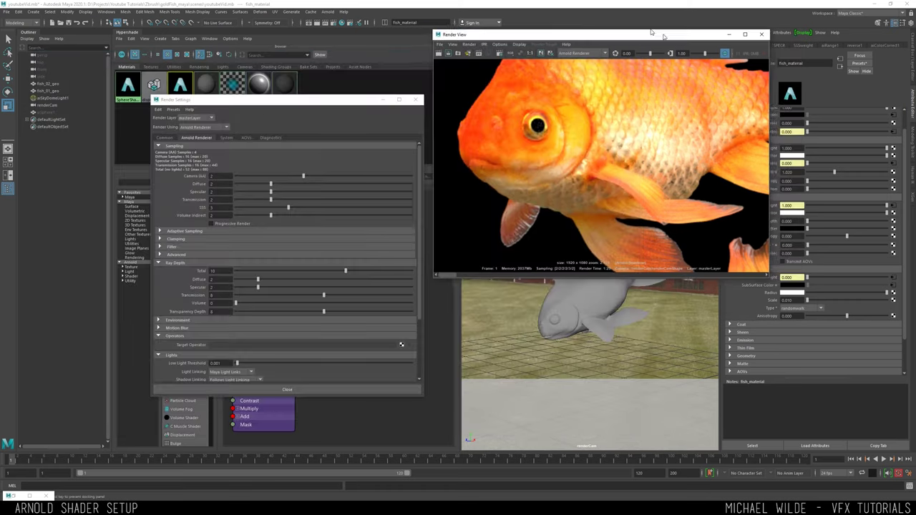
pyautogui.hotkey('alt', 'Tab')
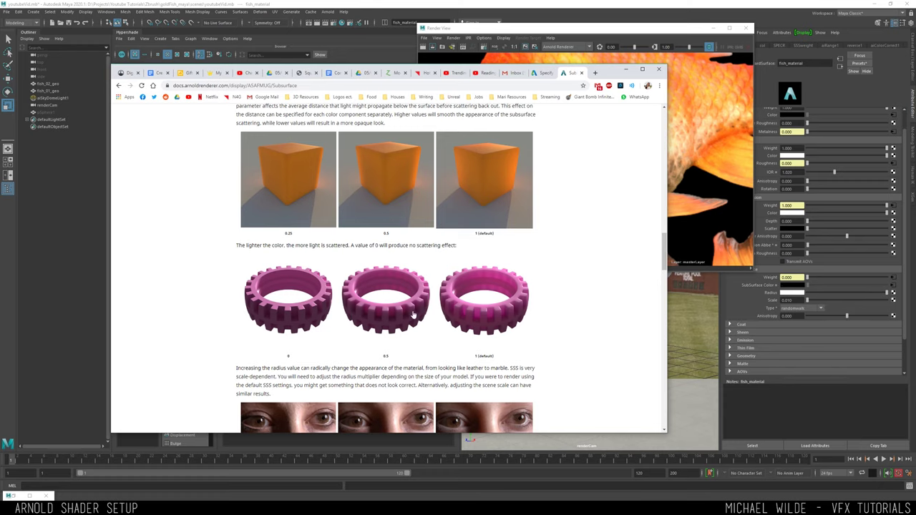
pyautogui.scroll(-1, 479, 284)
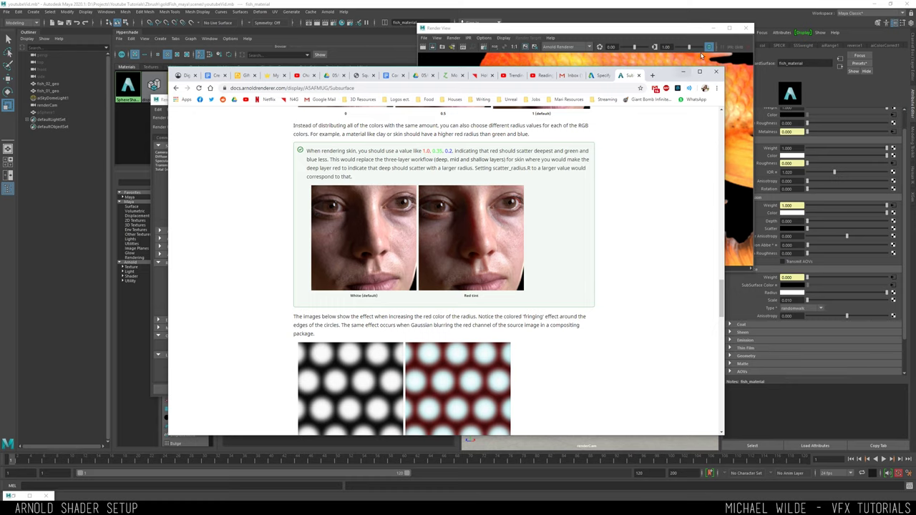
pyautogui.click(684, 73)
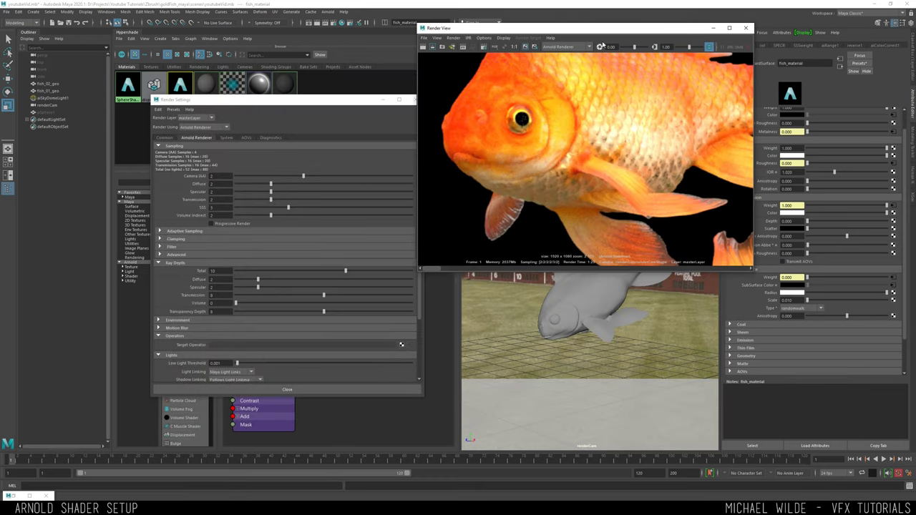
# Set the Saturation of the aiColorCorrect1 node to 1
pyautogui.moveTo(607, 28); pyautogui.dragTo(540, 88)
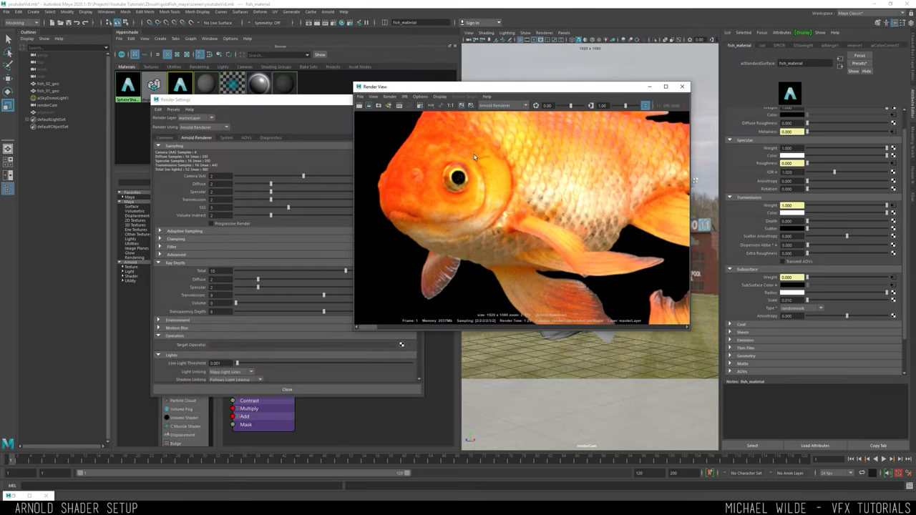
pyautogui.scroll(-2, 472, 158)
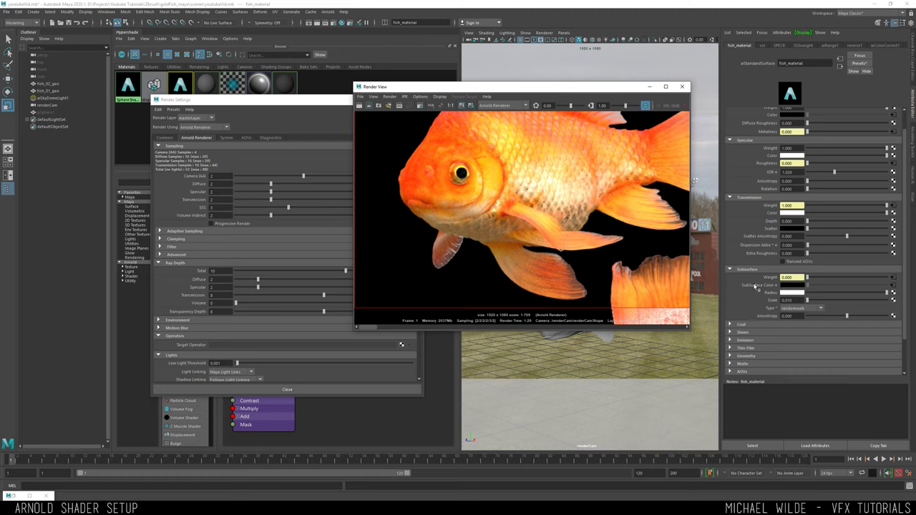
pyautogui.click(326, 106)
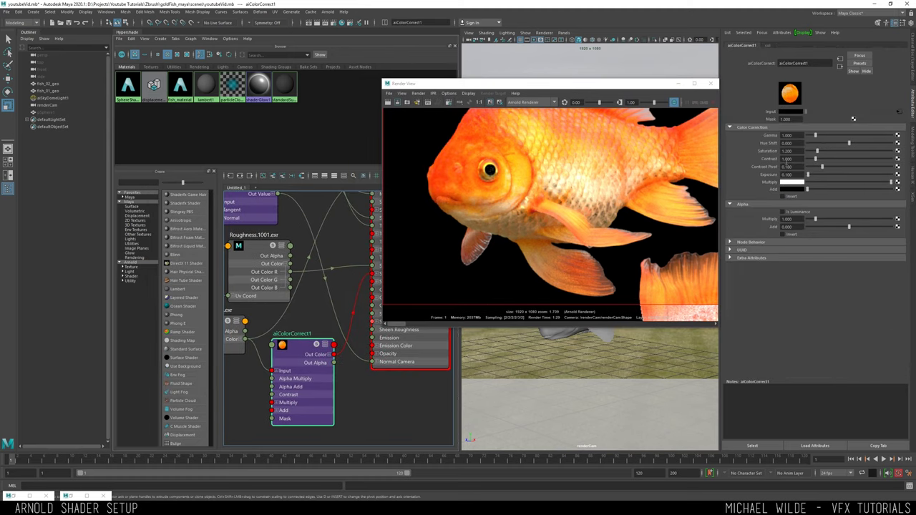
pyautogui.moveTo(799, 151); pyautogui.dragTo(778, 150)
pyautogui.write('1')
pyautogui.press('Return')
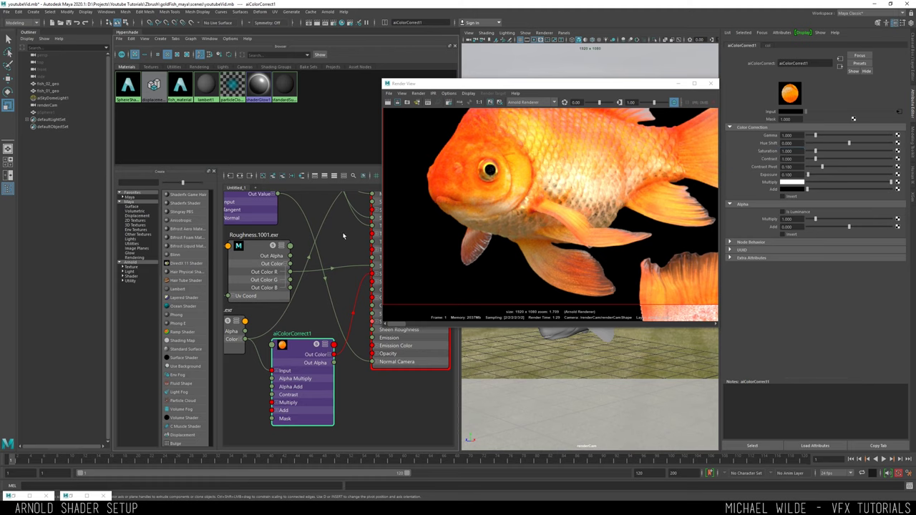
# Tint fish_material's Subsurface Radius color a light peach orange
pyautogui.keyDown('alt'); pyautogui.moveTo(334, 227); pyautogui.dragTo(282, 260, button='middle'); pyautogui.keyUp('alt')
pyautogui.click(354, 199)
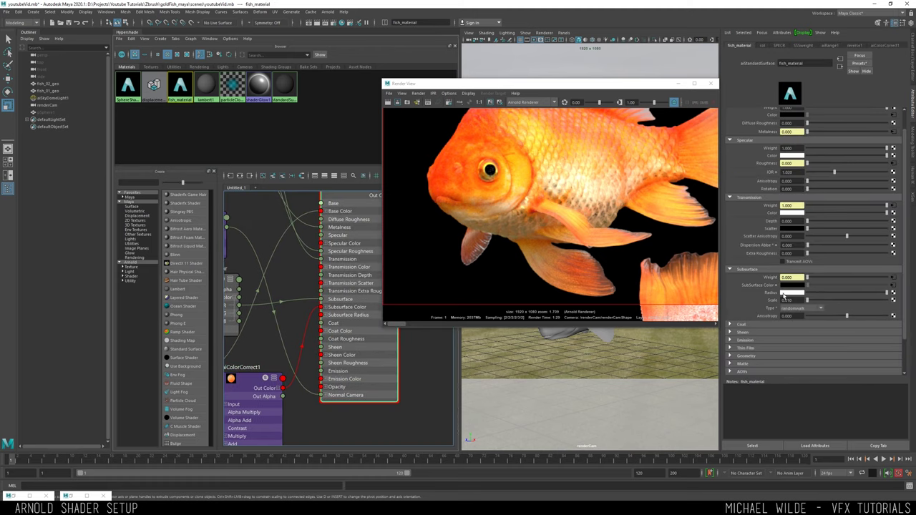
pyautogui.click(799, 294)
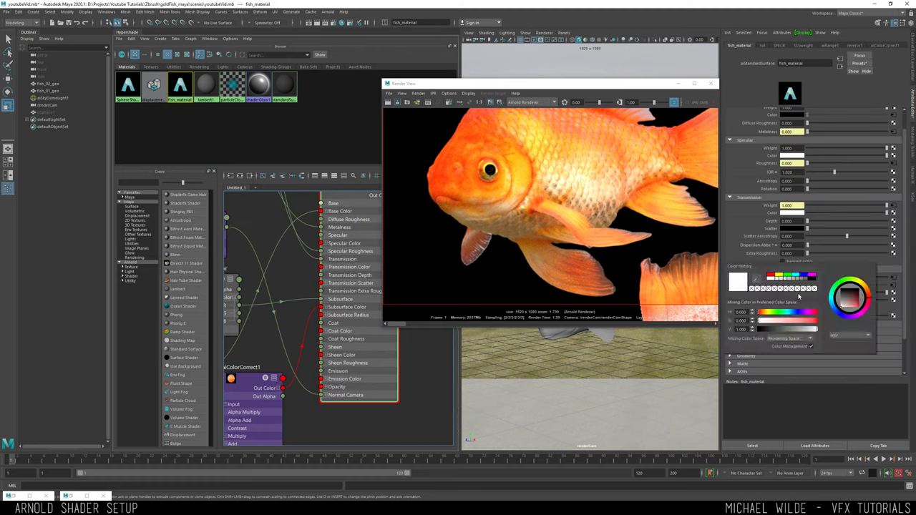
pyautogui.click(865, 288)
pyautogui.moveTo(852, 308); pyautogui.dragTo(852, 308)
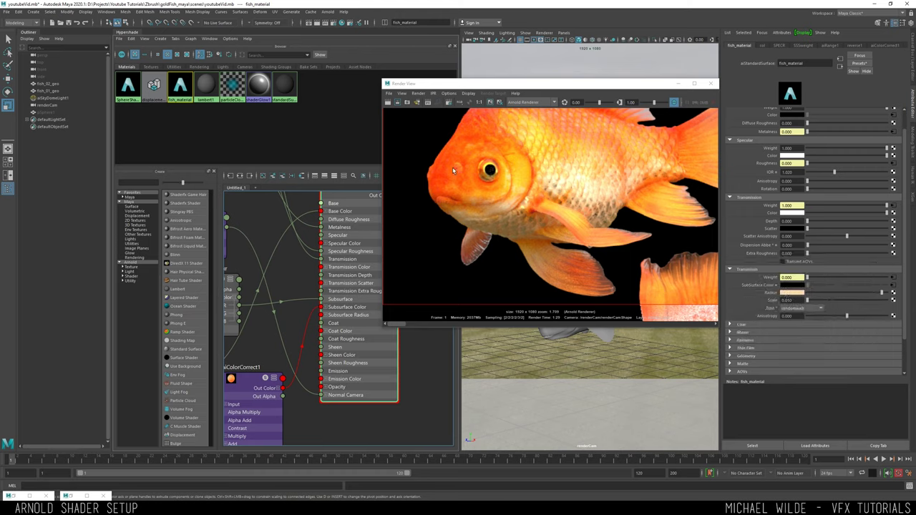
# Check the fish's head in the render, review aiColorCorrect1's settings and return to fish_material's attributes
pyautogui.scroll(4, 452, 166)
pyautogui.scroll(-2, 485, 187)
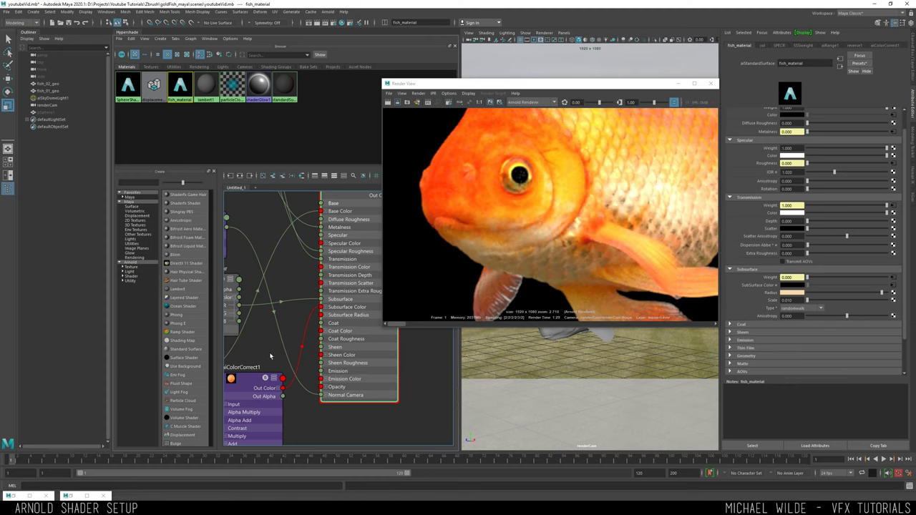
pyautogui.moveTo(241, 388); pyautogui.dragTo(249, 378)
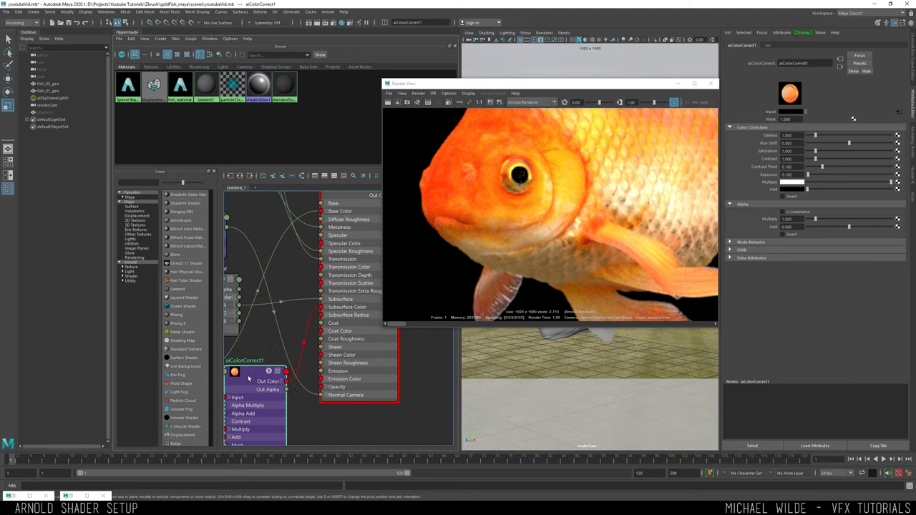
pyautogui.click(356, 201)
# Compare the peach-radius render with the earlier kept renders around the fish's head, mouth, eye and small lower fin
pyautogui.scroll(-4, 528, 194)
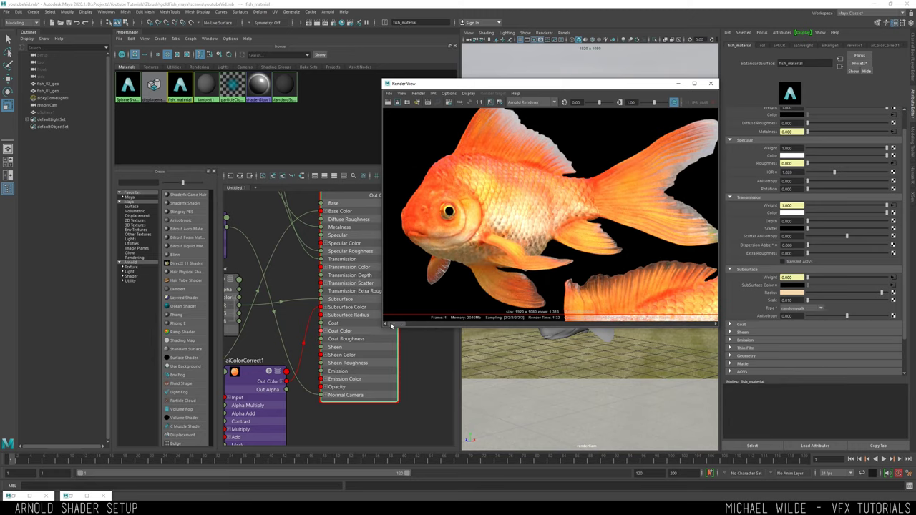
pyautogui.scroll(6, 444, 214)
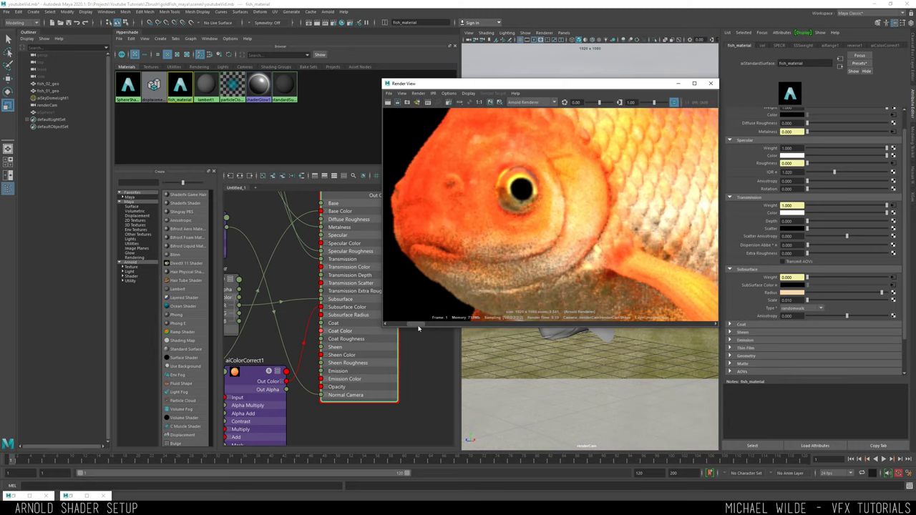
pyautogui.scroll(-1, 454, 186)
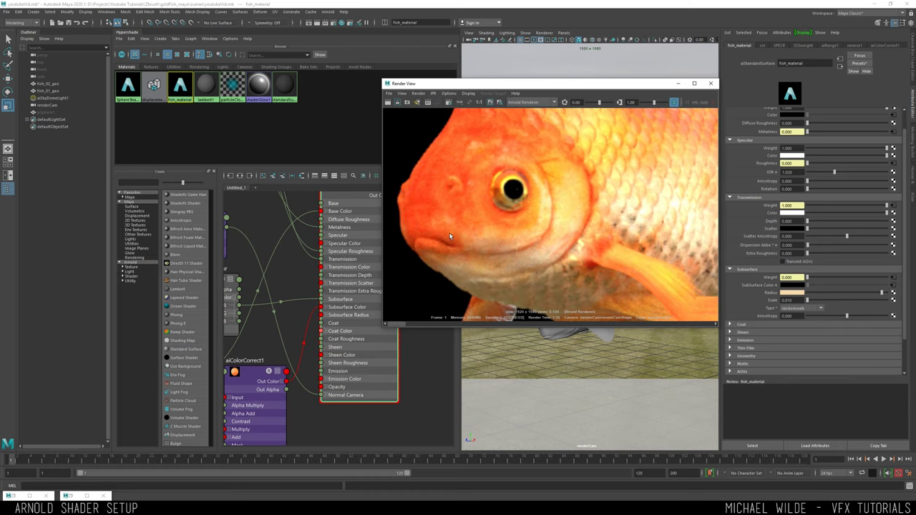
pyautogui.scroll(-1, 451, 227)
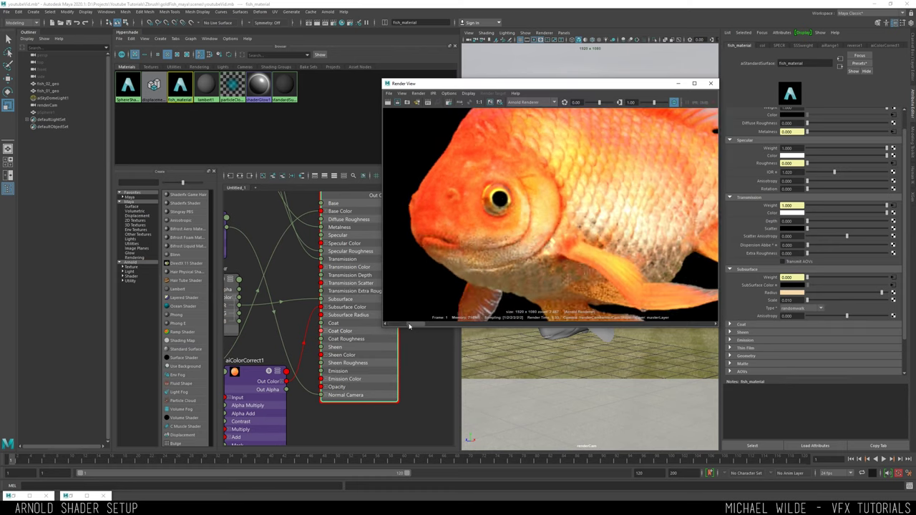
pyautogui.scroll(-2, 515, 220)
pyautogui.scroll(7, 515, 221)
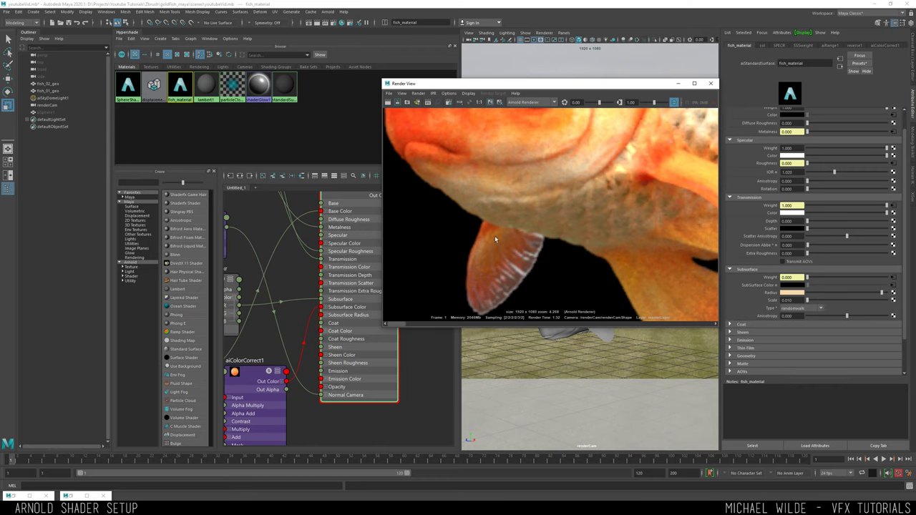
pyautogui.scroll(-3, 495, 235)
pyautogui.scroll(-2, 452, 304)
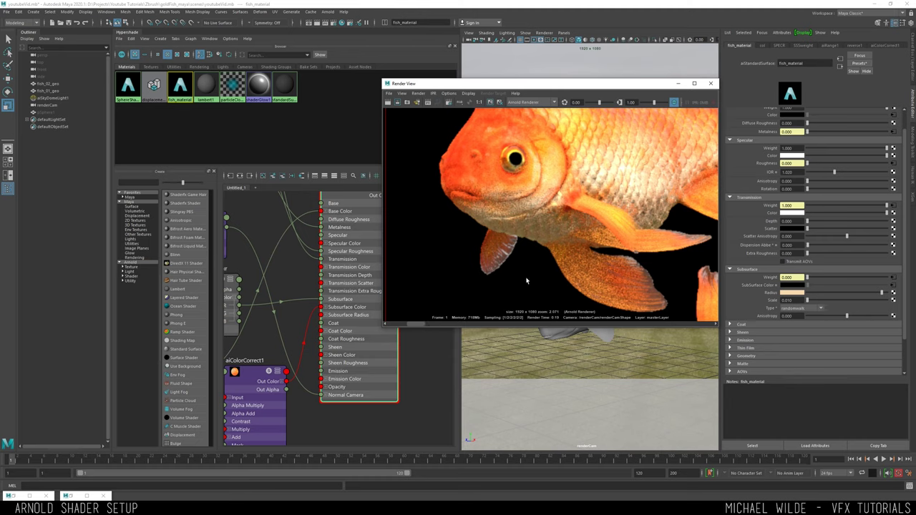
# Examine the lower fins, belly, scales and tail in the latest render, ending with the whole fish
pyautogui.scroll(2, 578, 259)
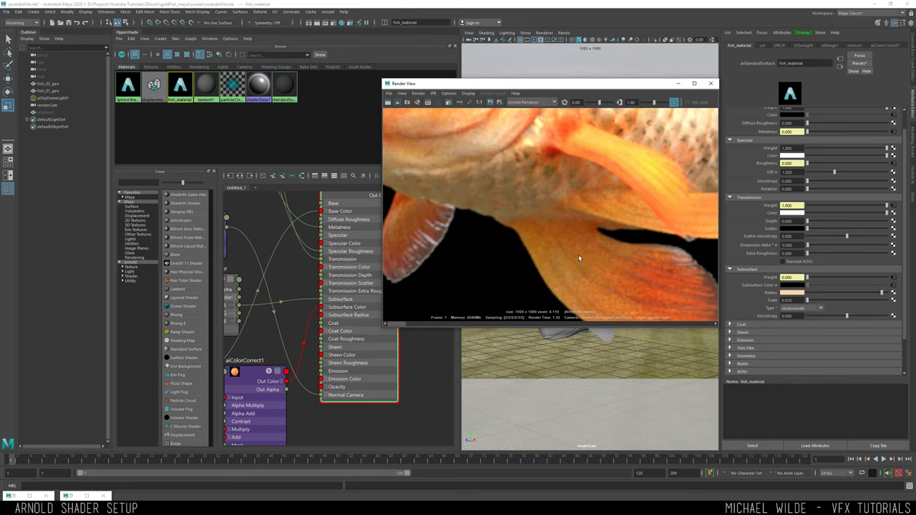
pyautogui.scroll(-1, 581, 254)
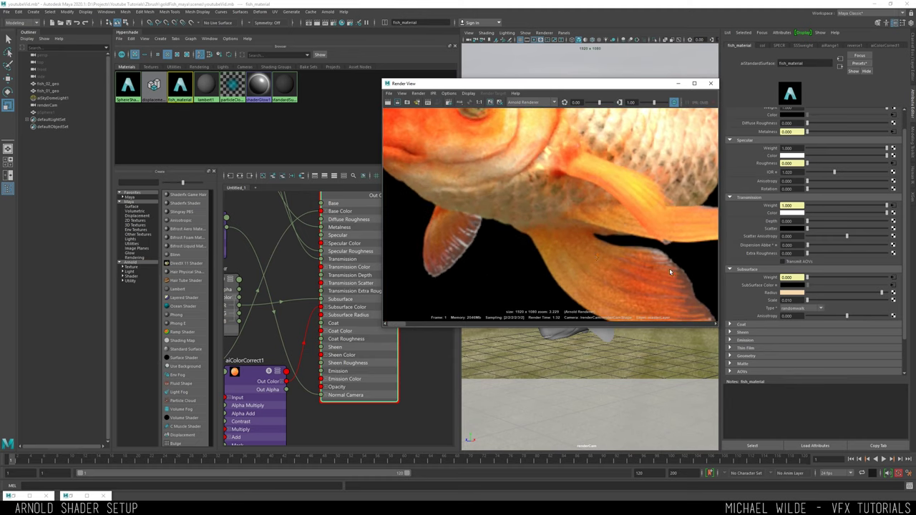
pyautogui.scroll(-2, 579, 245)
pyautogui.keyDown('alt'); pyautogui.moveTo(577, 248); pyautogui.dragTo(554, 253, button='middle'); pyautogui.keyUp('alt')
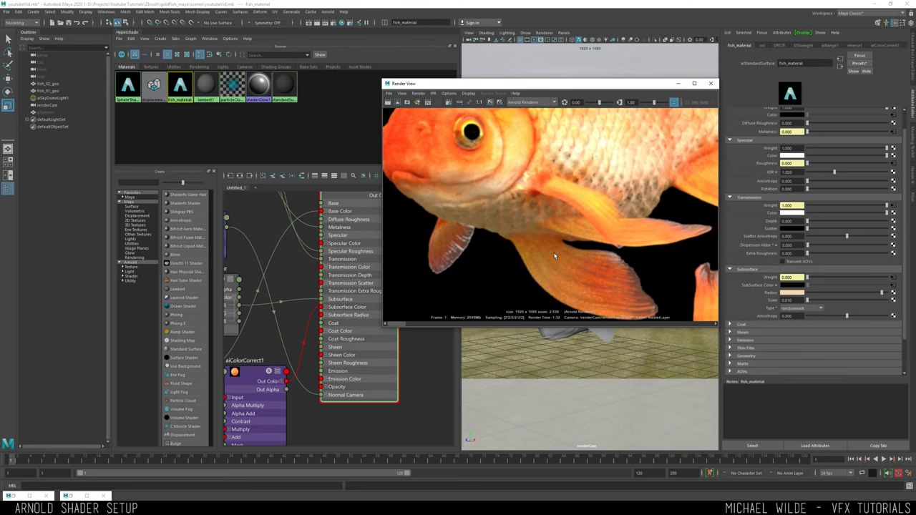
pyautogui.scroll(-2, 540, 252)
pyautogui.keyDown('alt'); pyautogui.moveTo(624, 197); pyautogui.dragTo(521, 253, button='middle'); pyautogui.keyUp('alt')
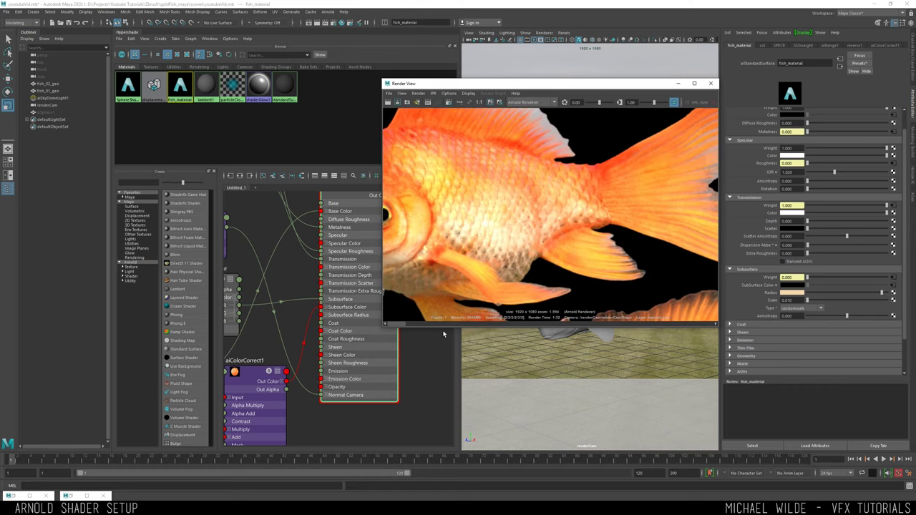
pyautogui.scroll(-7, 540, 206)
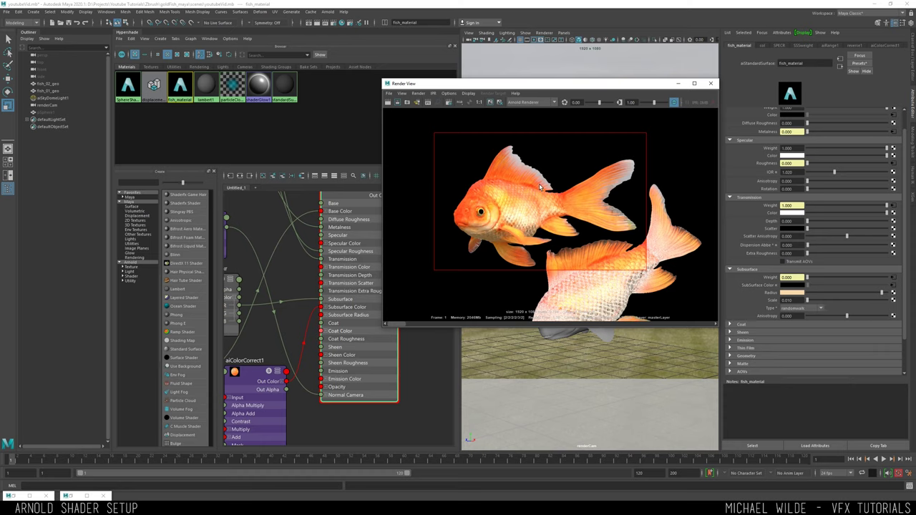
# Switch to the browser, go back up through Arnold's Subsurface documentation to its introduction, and return to Maya
pyautogui.scroll(-1, 540, 187)
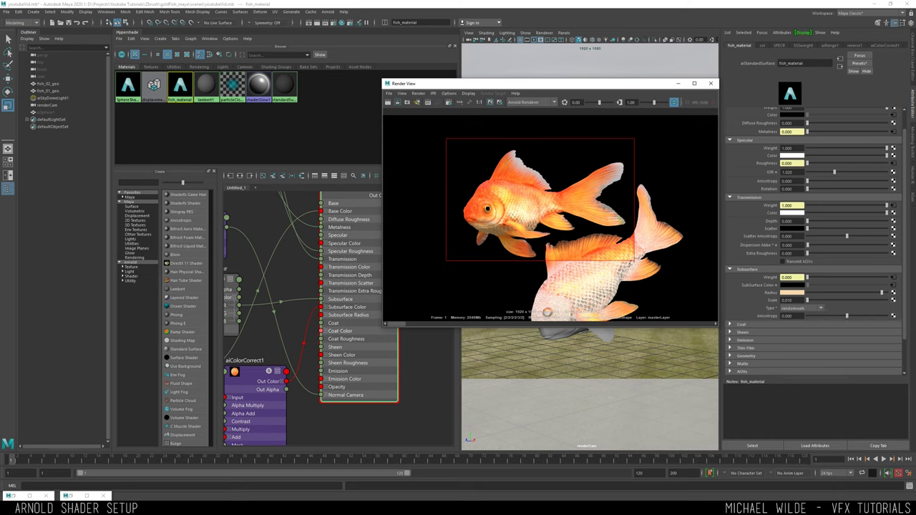
pyautogui.scroll(15, 440, 217)
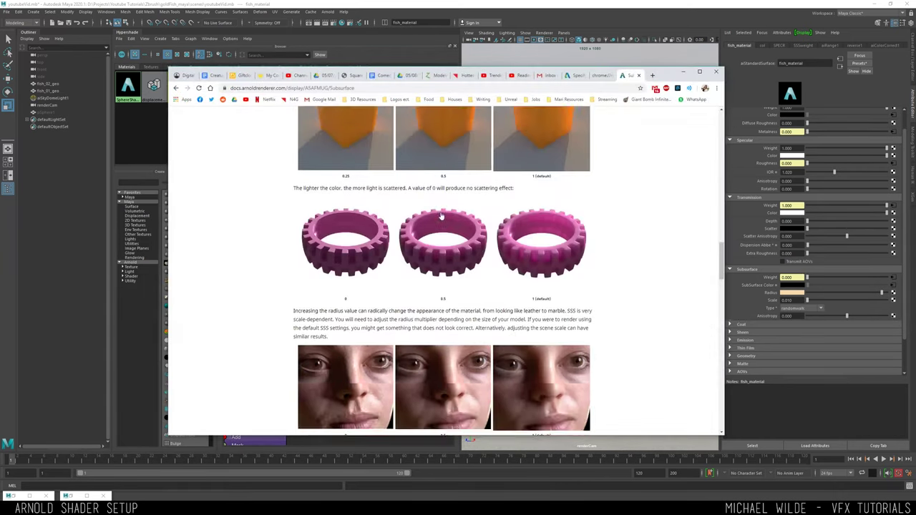
pyautogui.scroll(10, 436, 216)
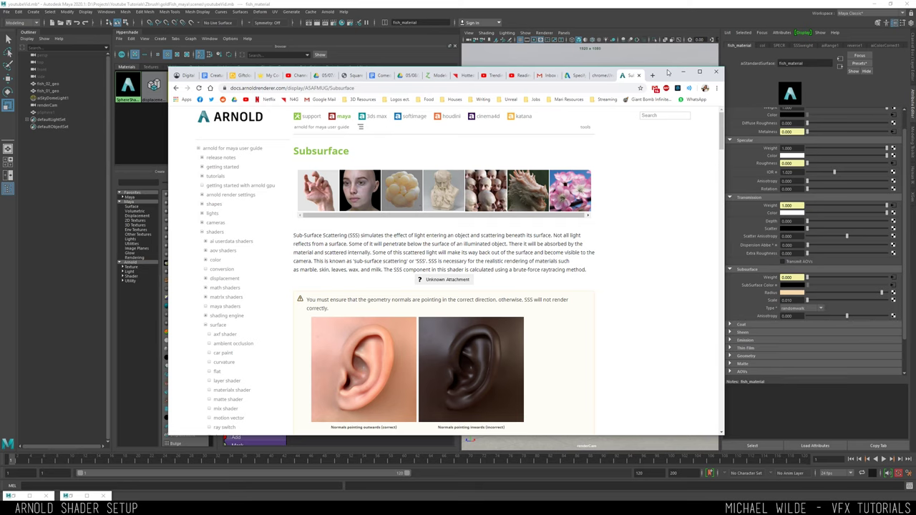
pyautogui.moveTo(669, 72); pyautogui.dragTo(611, 72)
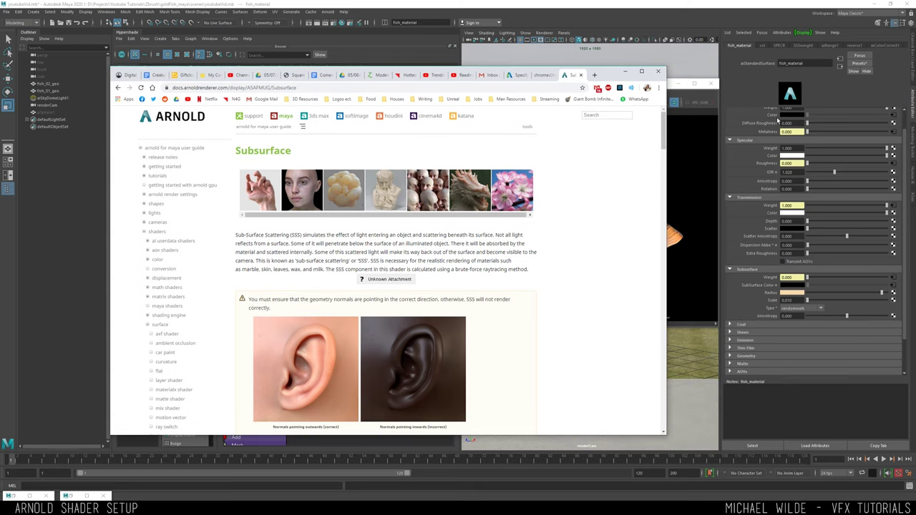
pyautogui.click(624, 72)
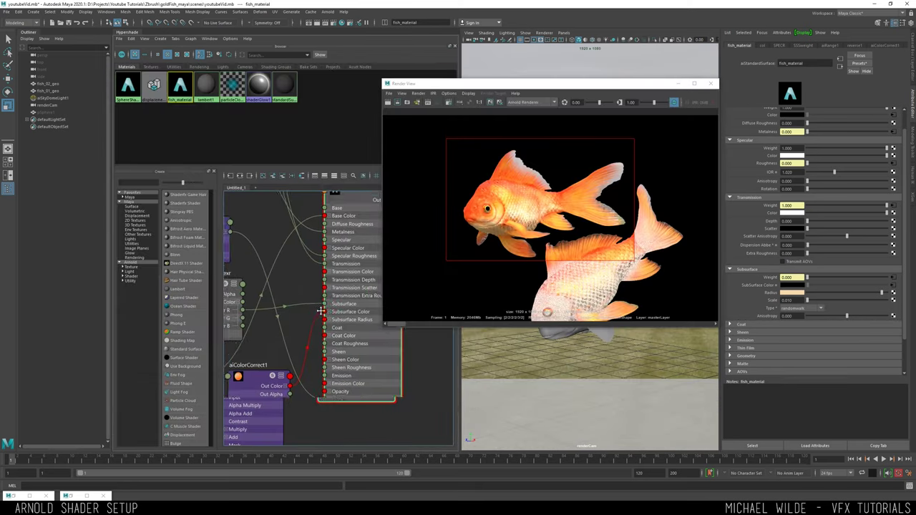
# Review the SSSweight file texture's attributes and the fish_material network up to its shading group, shifting the Render View slightly aside
pyautogui.moveTo(282, 256); pyautogui.dragTo(340, 325, button='middle')
pyautogui.click(265, 361)
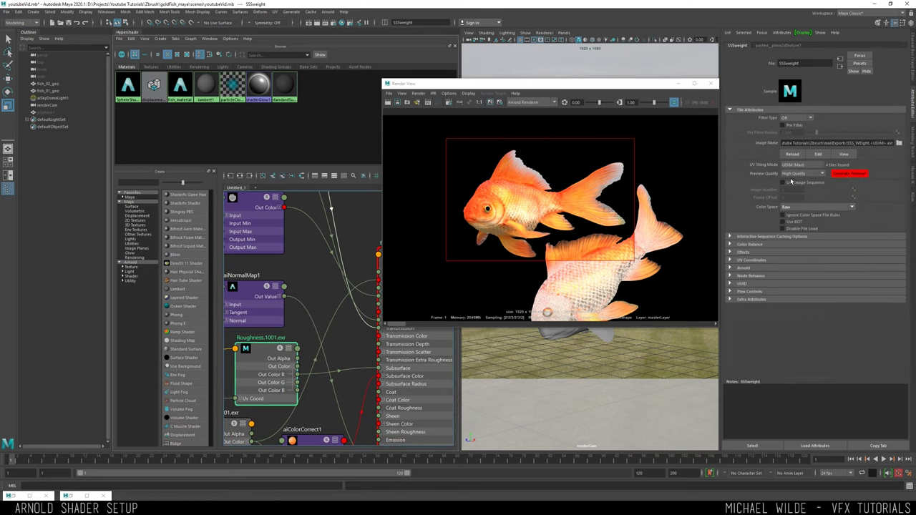
pyautogui.scroll(-5, 332, 250)
pyautogui.scroll(3, 358, 218)
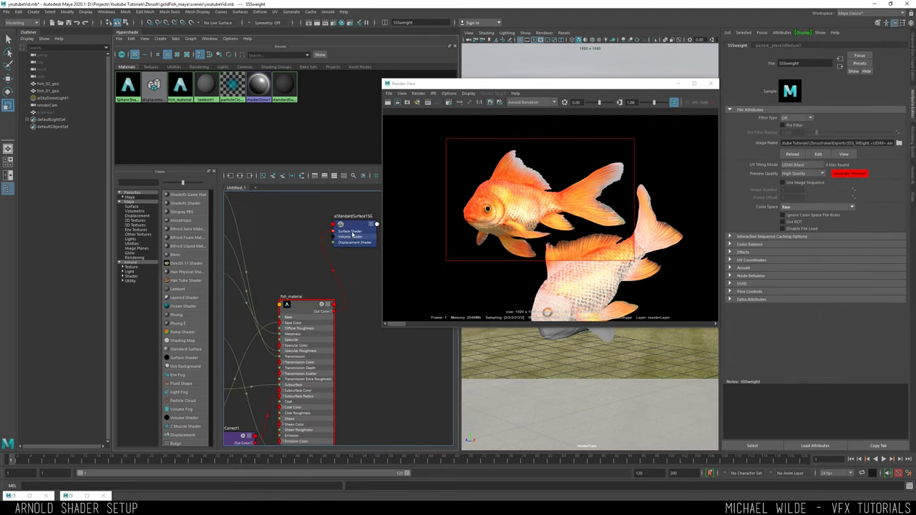
pyautogui.moveTo(596, 92); pyautogui.dragTo(579, 90)
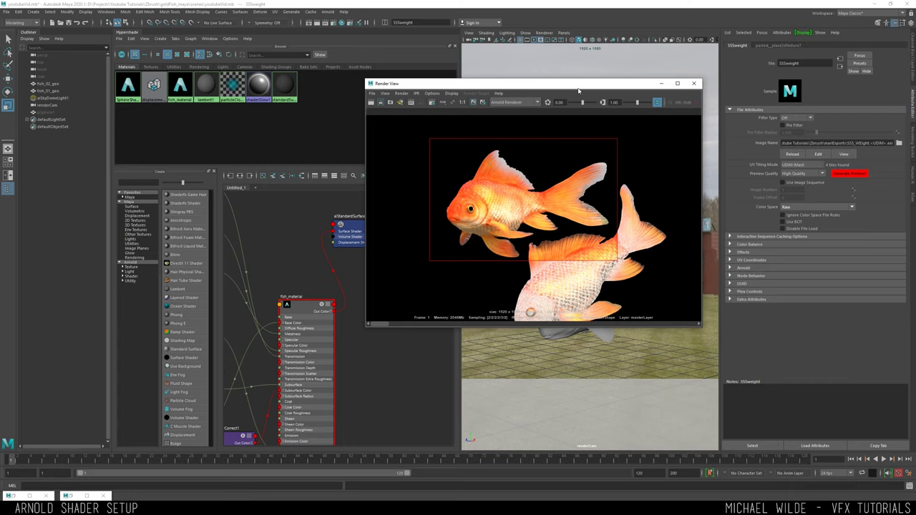